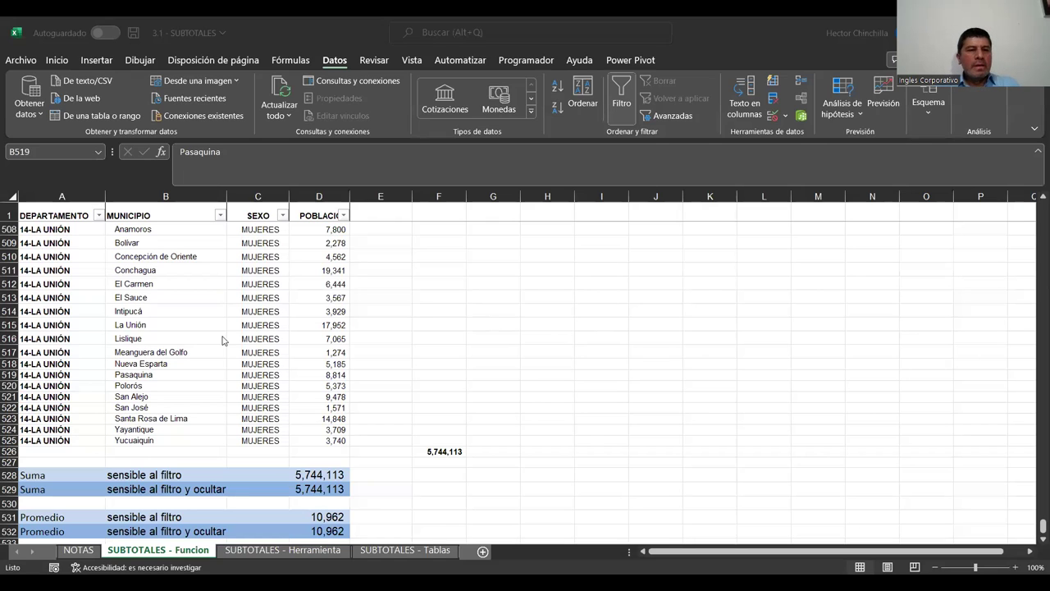
Examine the municipality records of department 14-LA UNIÓN near the end of the population list
click(159, 339)
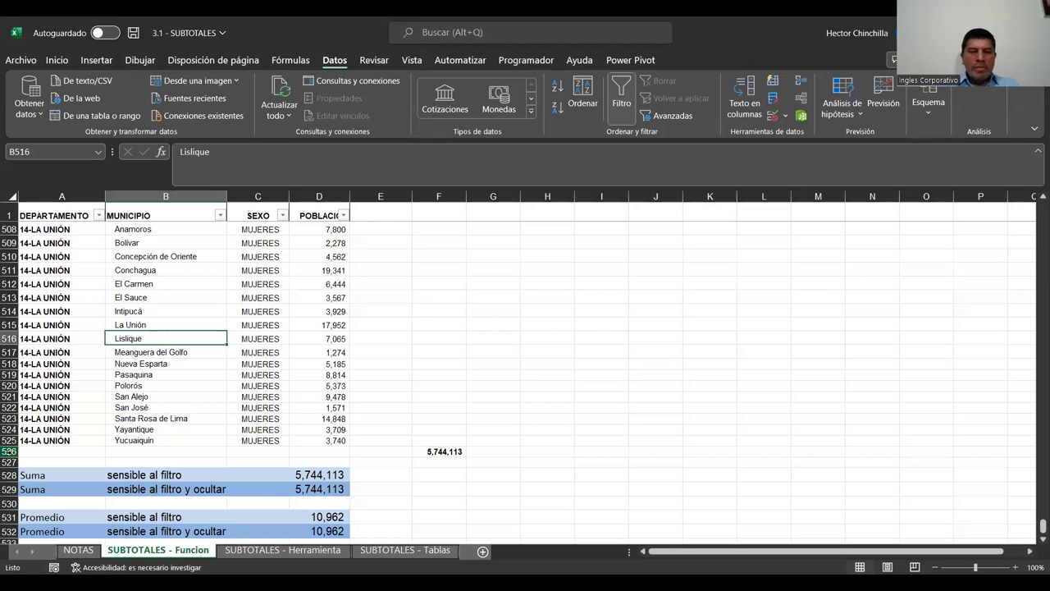
key(Up)
key(Up)
key(Up)
key(Up)
key(Up)
key(Up)
key(Up)
key(Up)
key(Up)
key(Up)
key(Up)
key(Up)
key(Up)
key(Up)
key(Up)
key(Up)
key(Up)
key(Up)
key(Up)
key(Up)
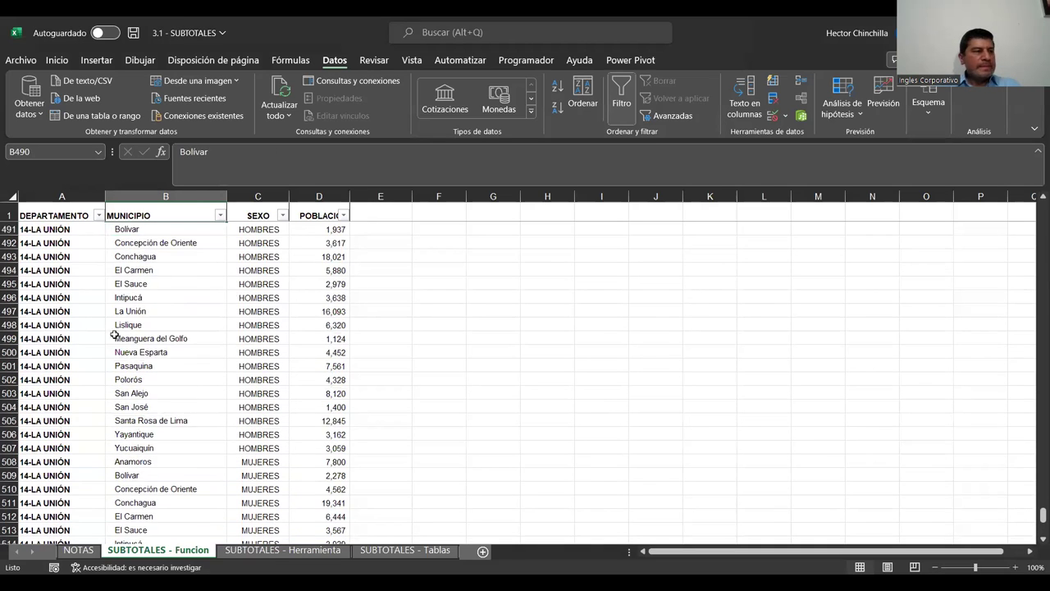
click(144, 421)
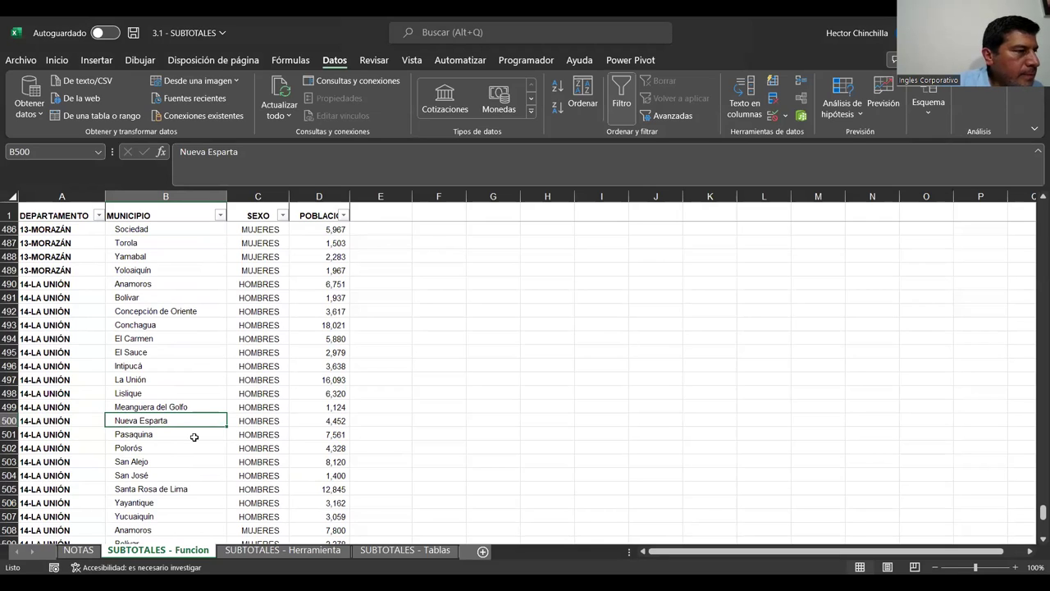
key(Down)
key(Left)
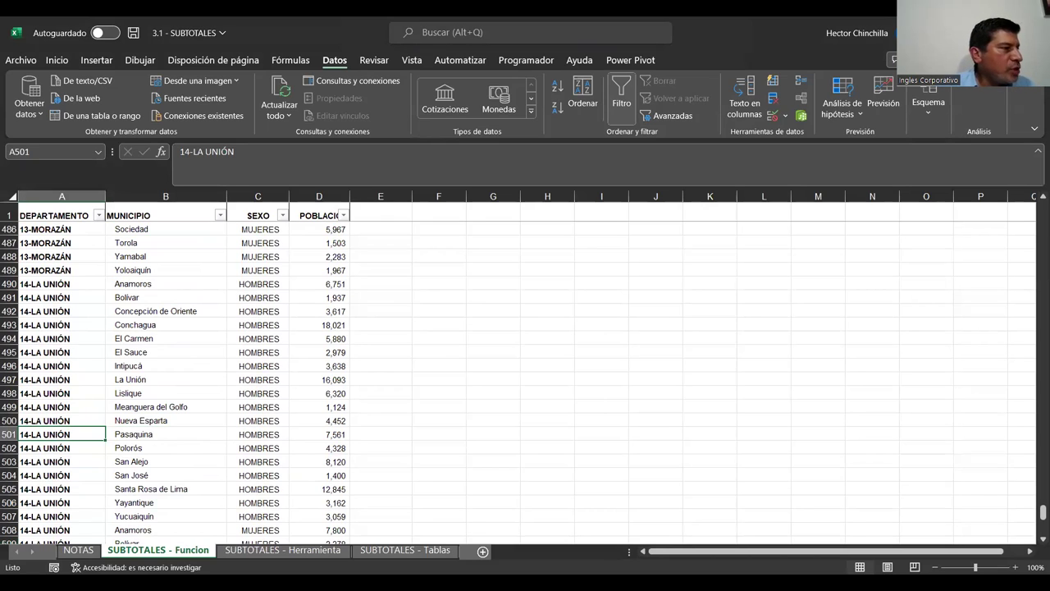
Examine the records around the change from department 13-MORAZÁN to 14-LA UNIÓN
click(1015, 567)
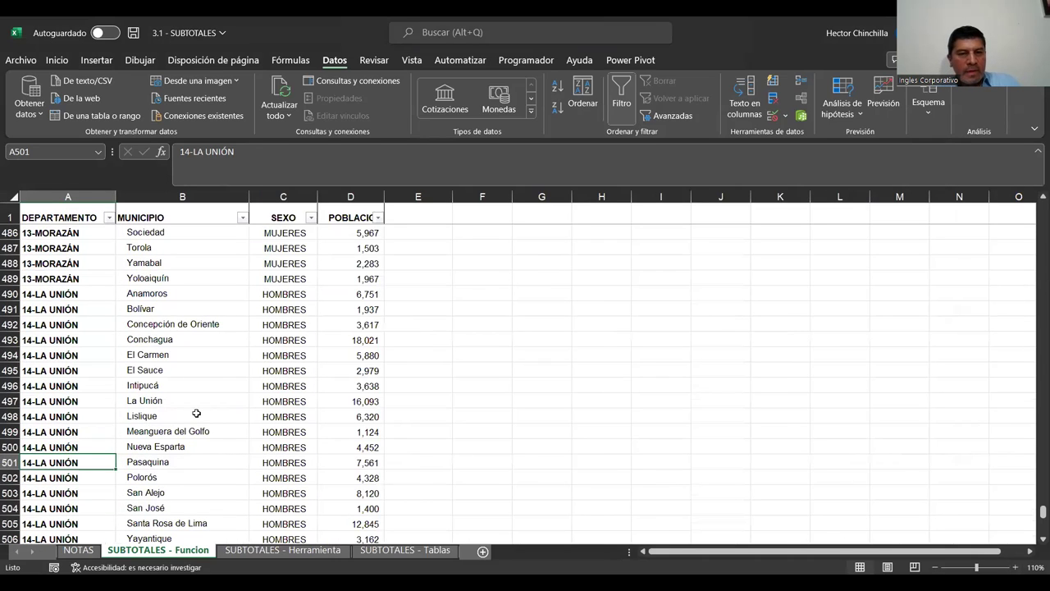
click(188, 350)
click(107, 308)
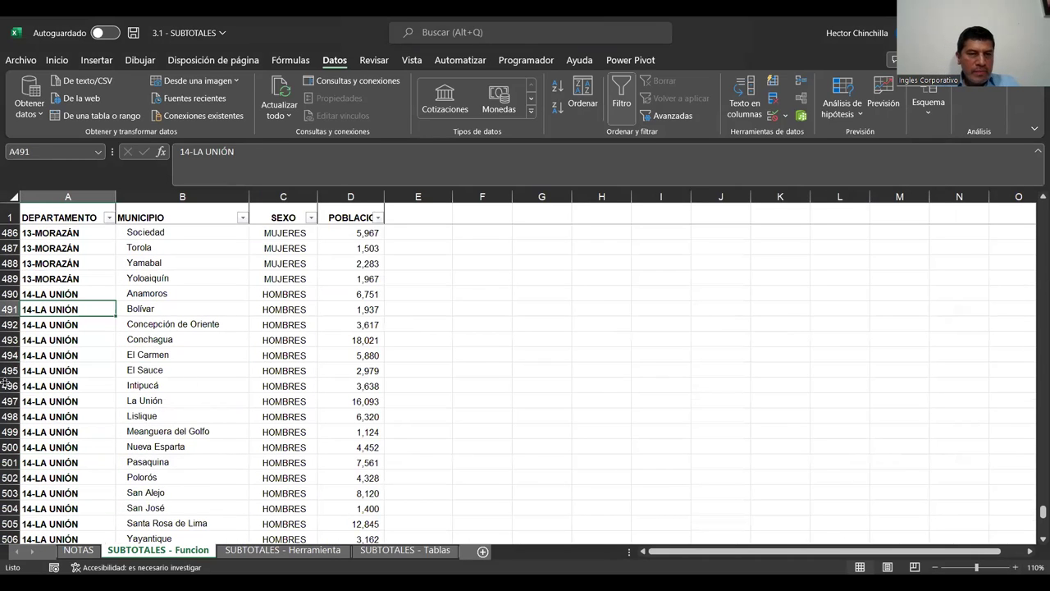
key(Up)
key(Up)
key(Up)
key(Up)
key(Up)
key(Up)
key(Up)
key(Up)
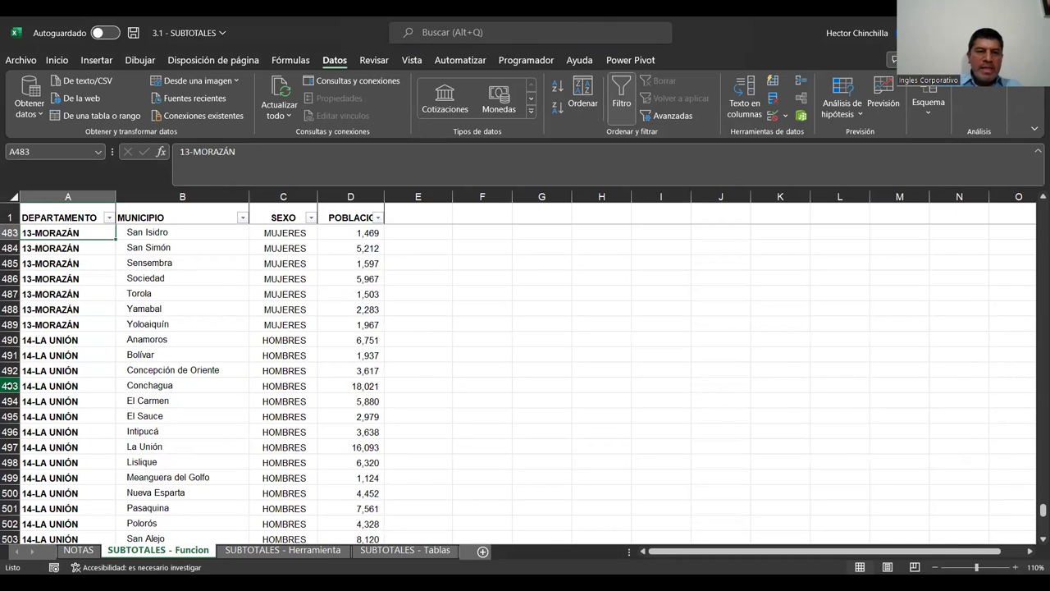
Examine the DEPARTAMENTO, MUNICIPIO, SEXO and population fields in the first record of the list
key(ctrl+Home)
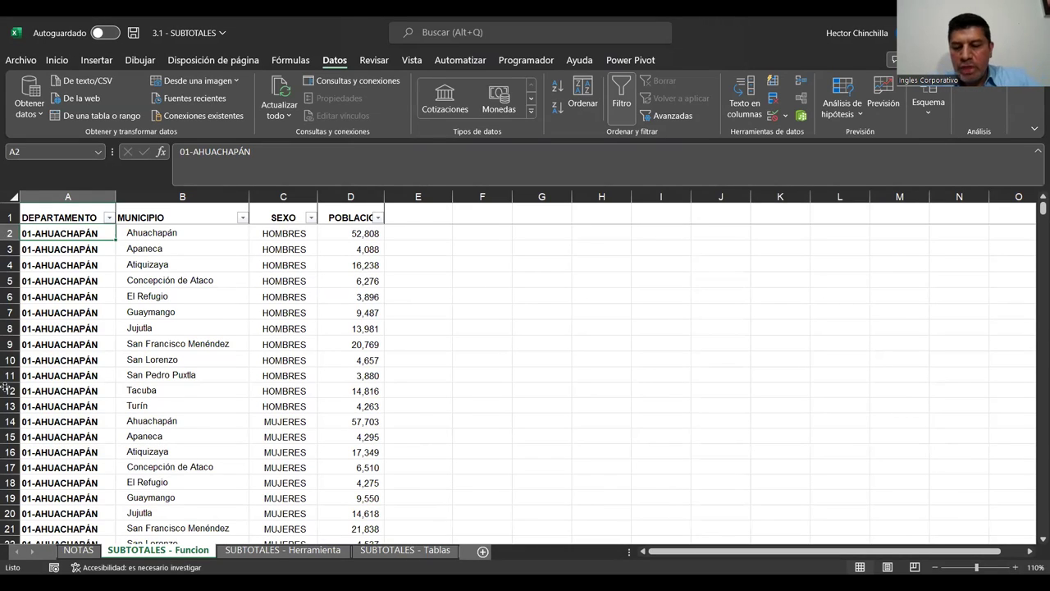
key(Right)
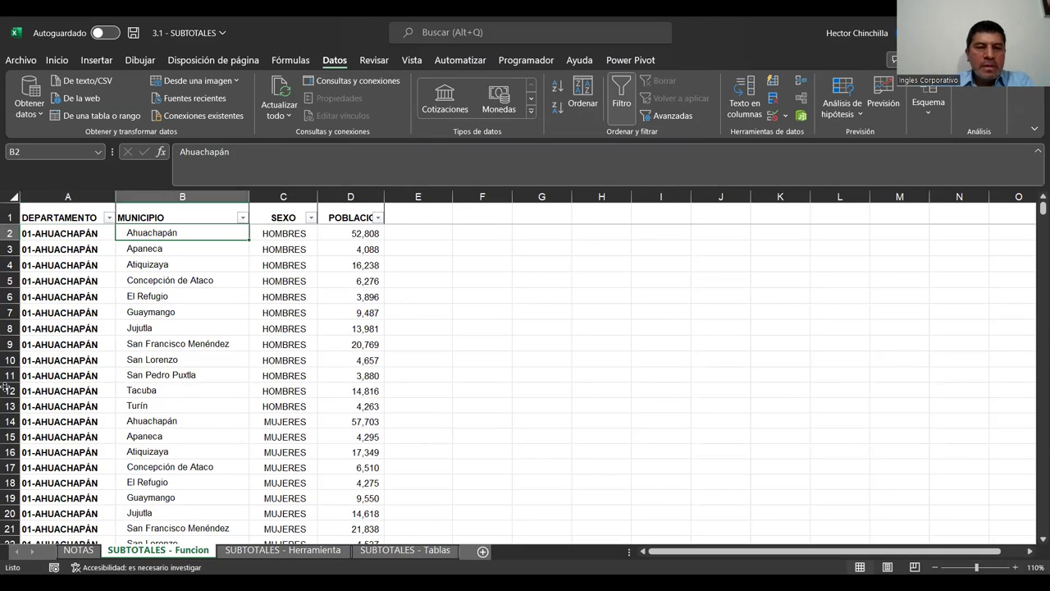
key(Up)
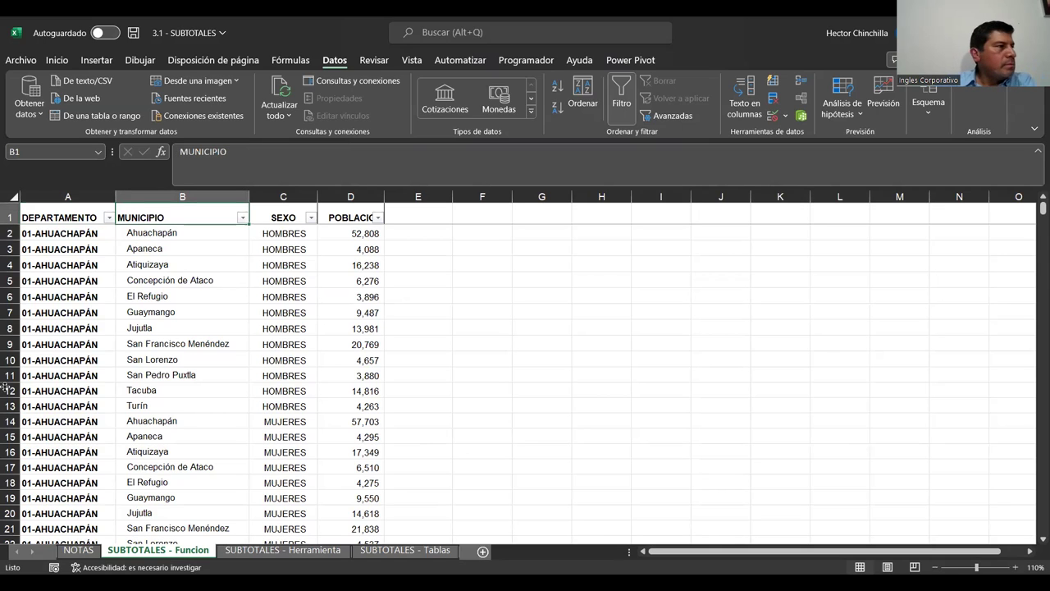
key(Down)
key(Right)
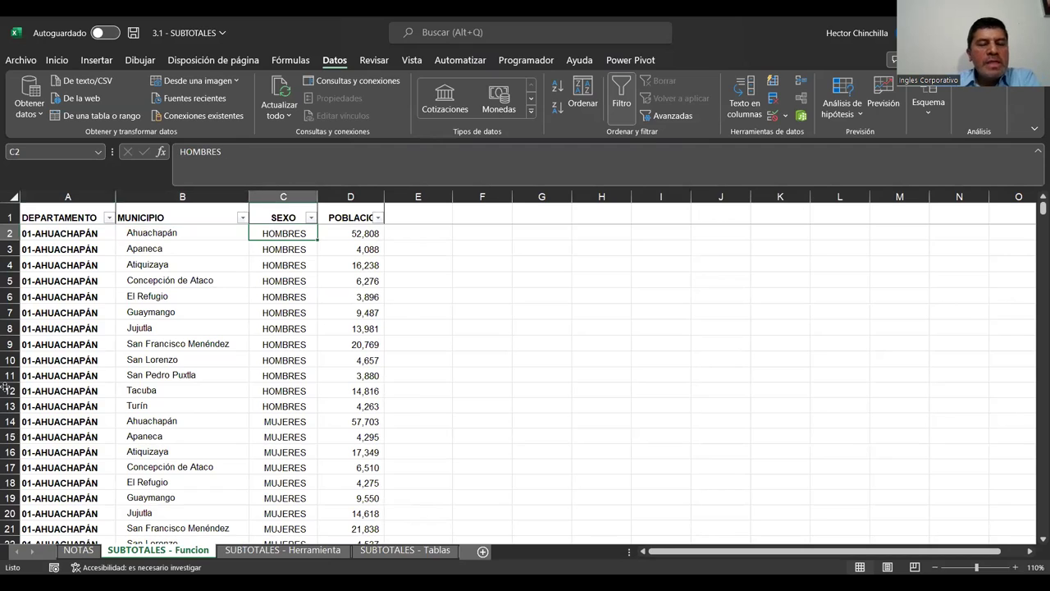
key(Right)
key(Left)
key(Right)
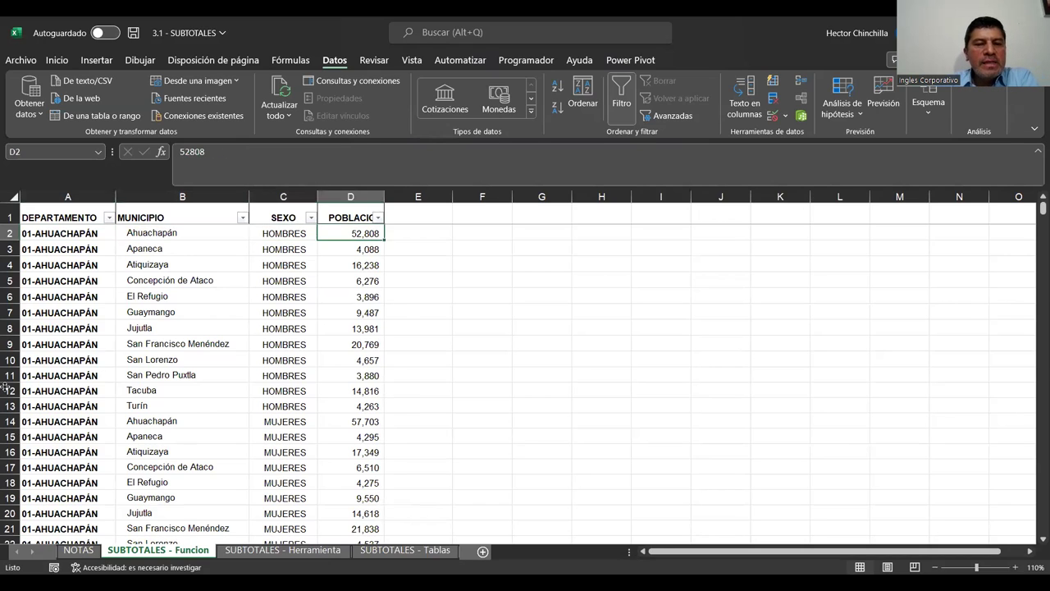
key(Left)
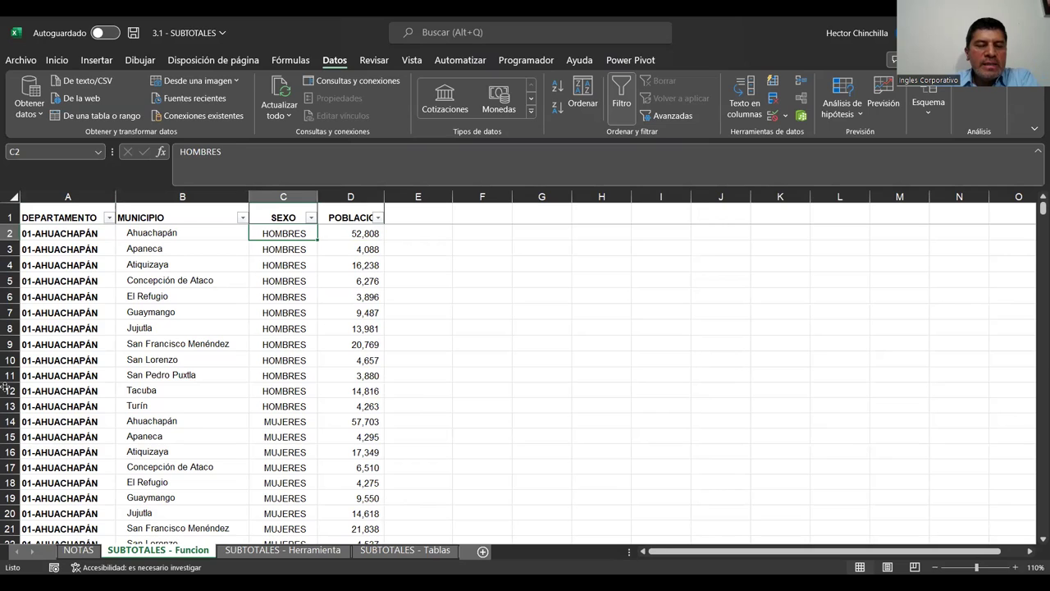
key(Right)
key(Left)
key(Left)
key(Left)
key(Right)
key(Right)
key(Right)
key(Left)
key(Left)
key(Left)
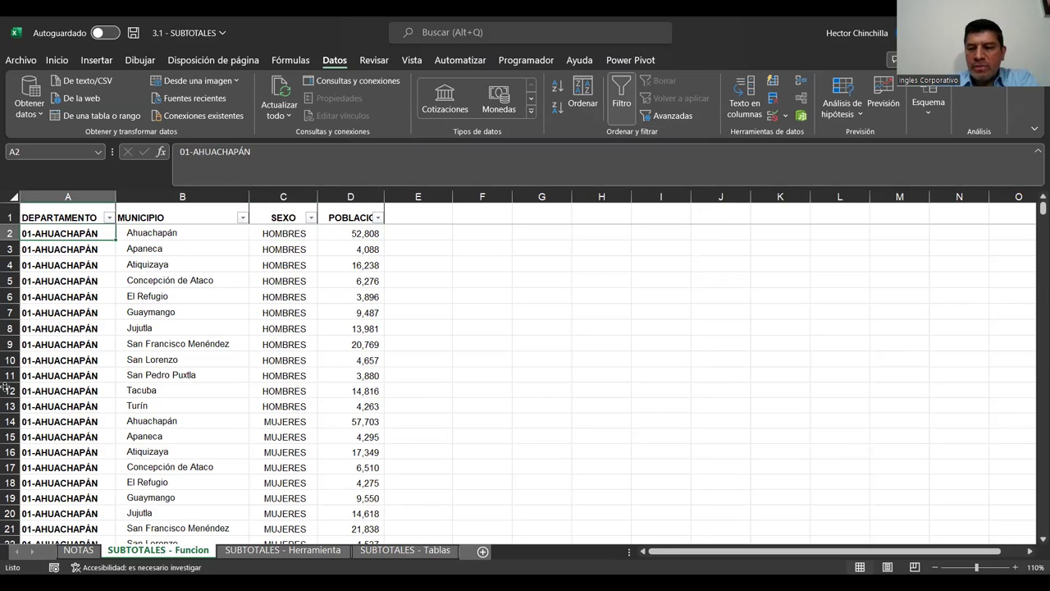
Look through the records department by department from 01-AHUACHAPÁN down to 04-CHALATENANGO
scroll(5, 387, down, 7)
scroll(6, 386, up, 7)
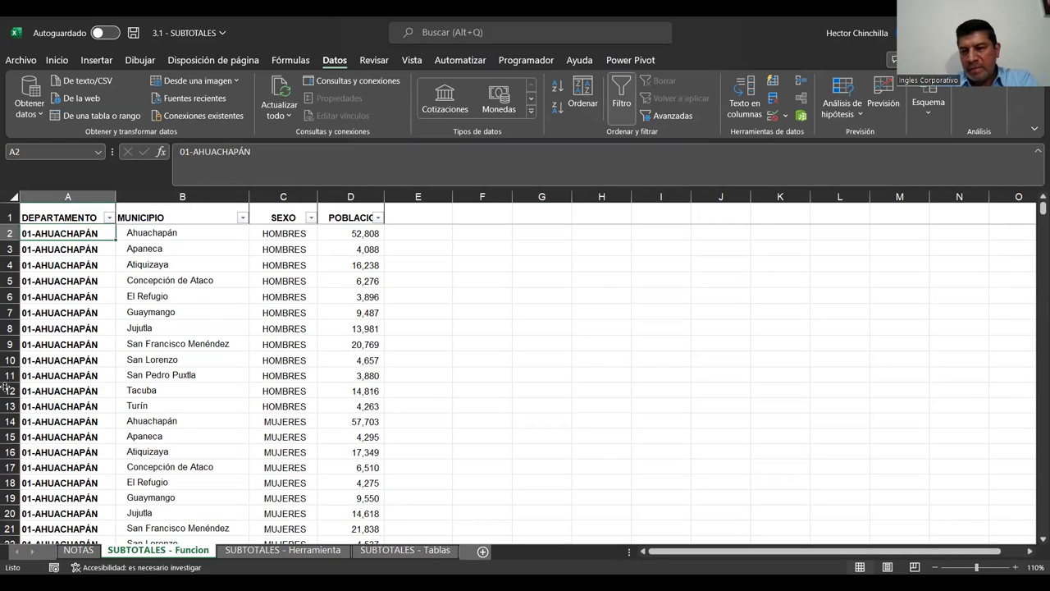
key(Page_Down)
key(Page_Down)
key(Page_Down)
key(Page_Down)
key(Page_Down)
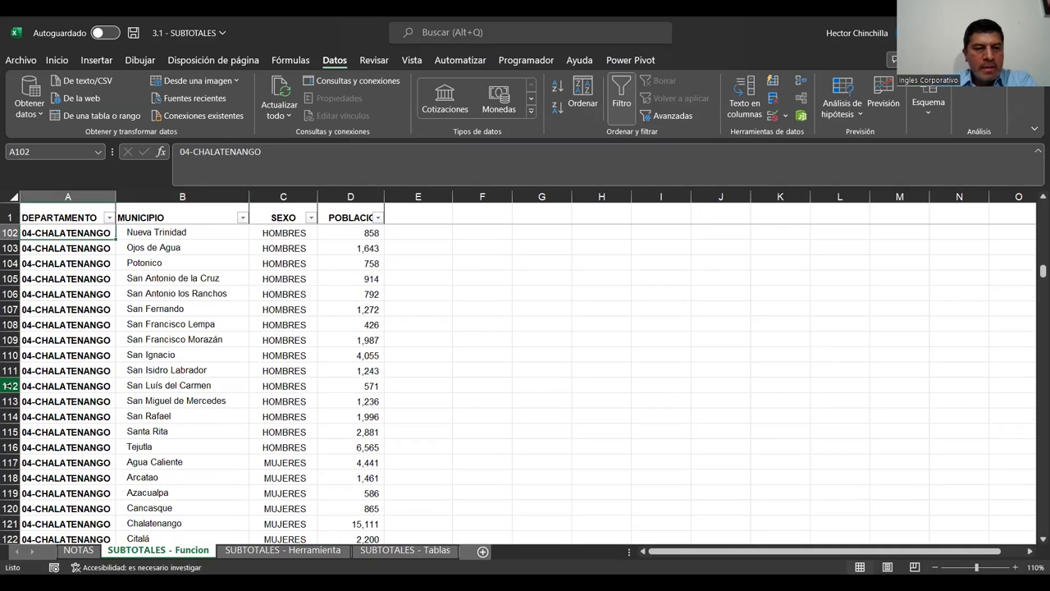
key(ctrl+Home)
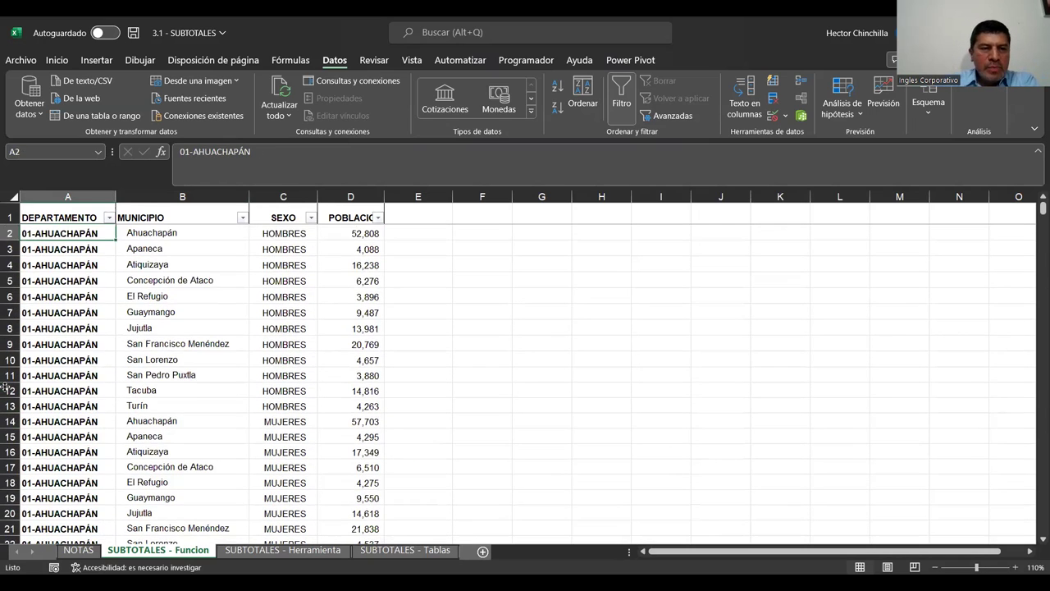
Filter the DEPARTAMENTO column to show only 01-AHUACHAPÁN
key(Right)
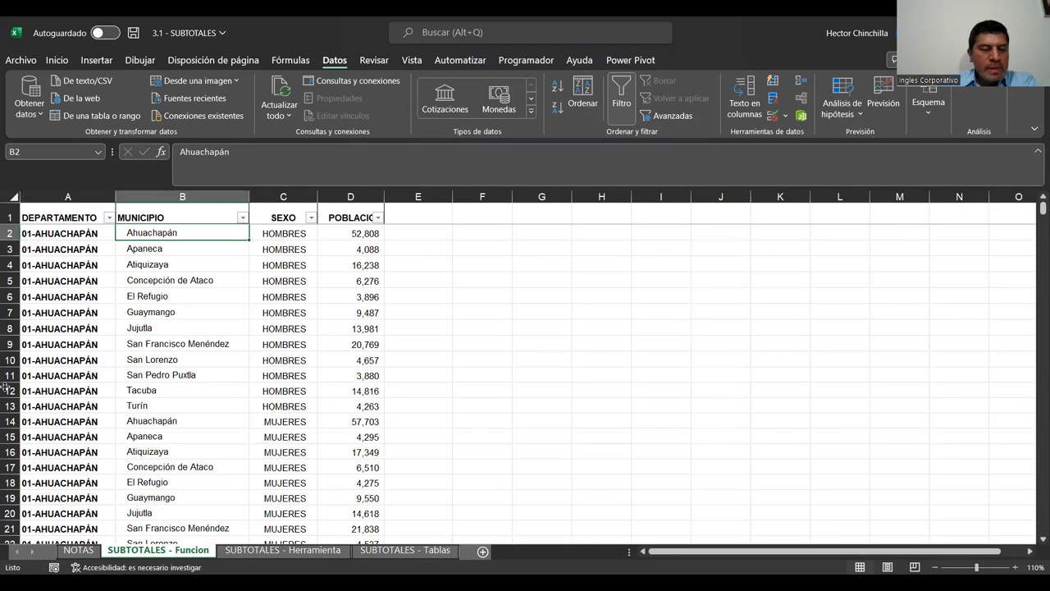
key(Left)
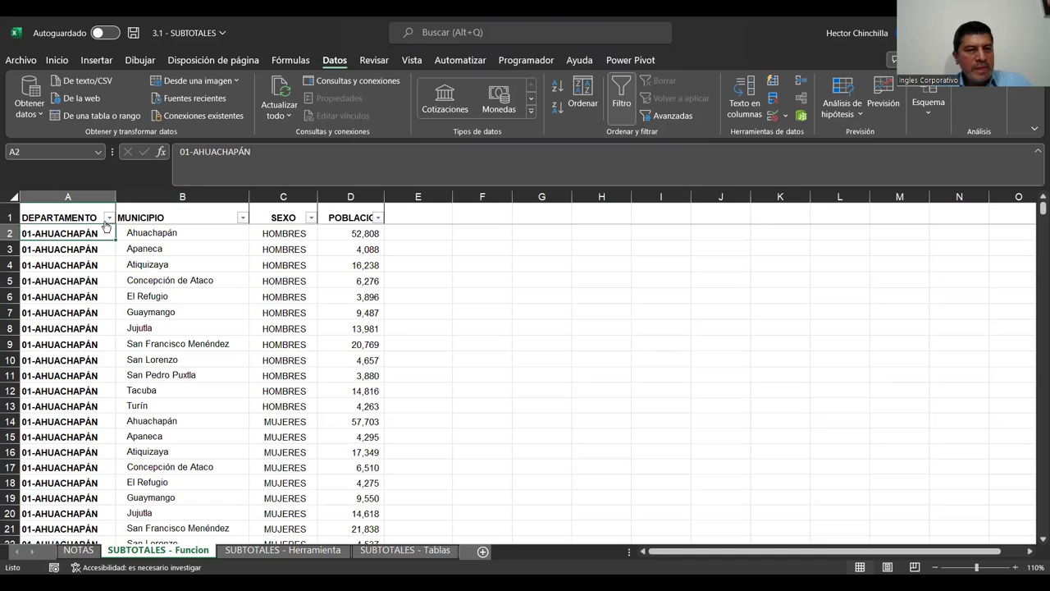
click(36, 378)
click(36, 390)
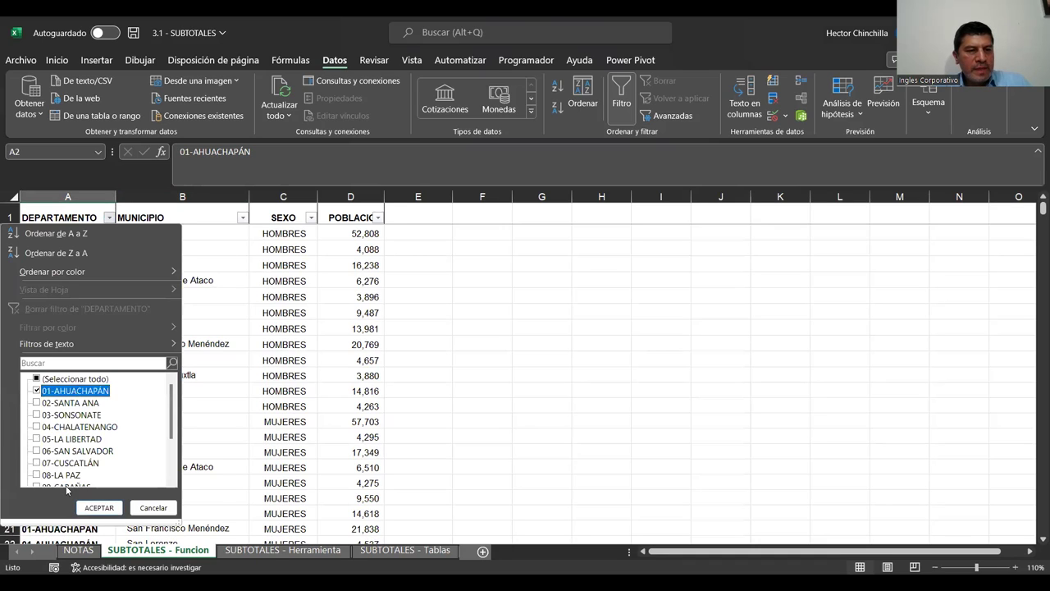
click(99, 507)
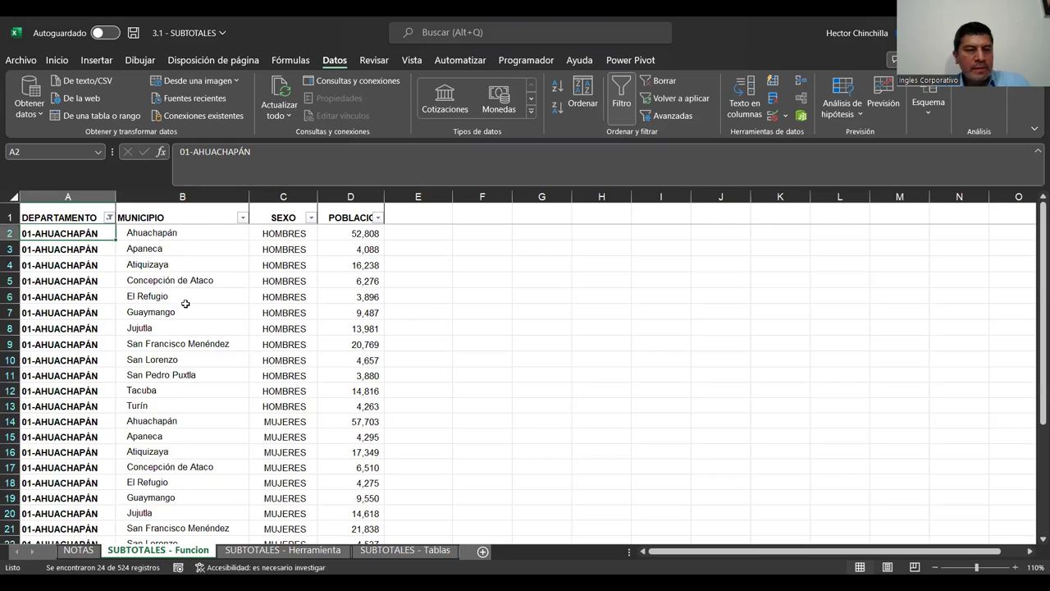
Compare the HOMBRES and MUJERES population entries of the Ahuachapán municipality and check the subtotal rows under the filtered list
scroll(177, 352, down, 5)
scroll(181, 374, up, 5)
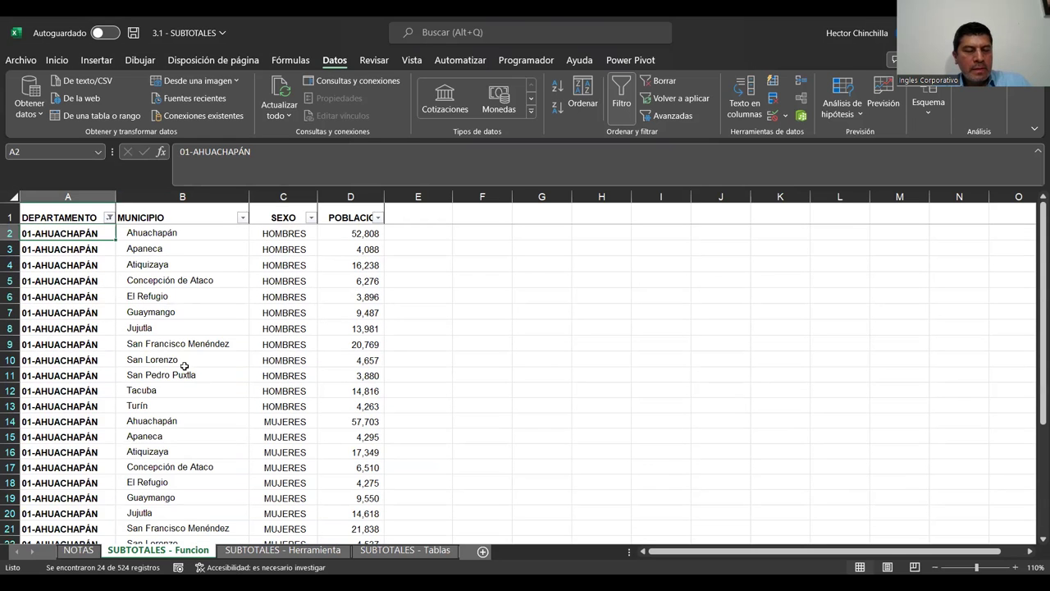
click(270, 235)
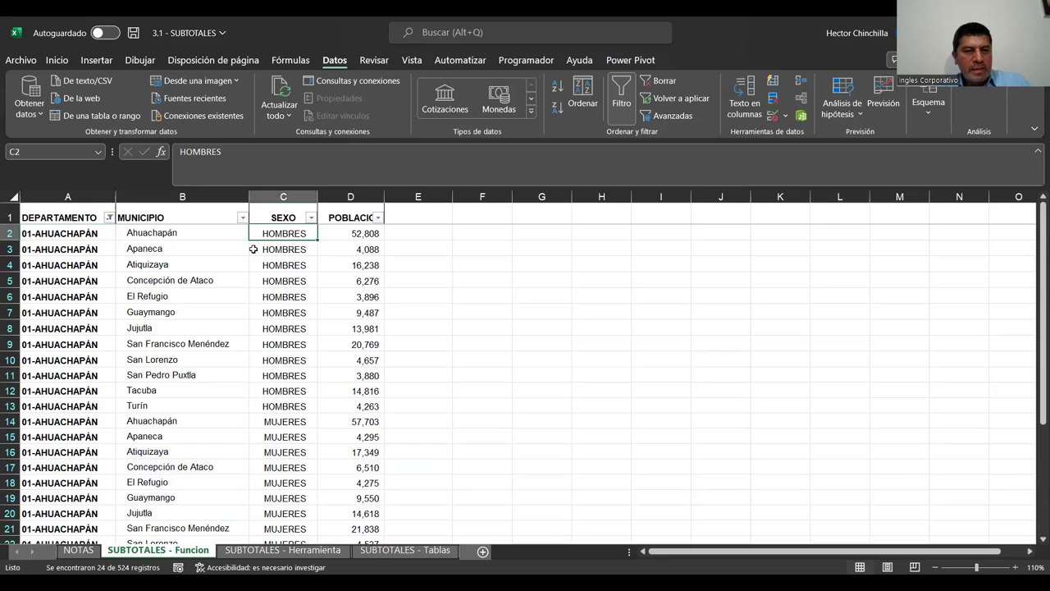
click(128, 232)
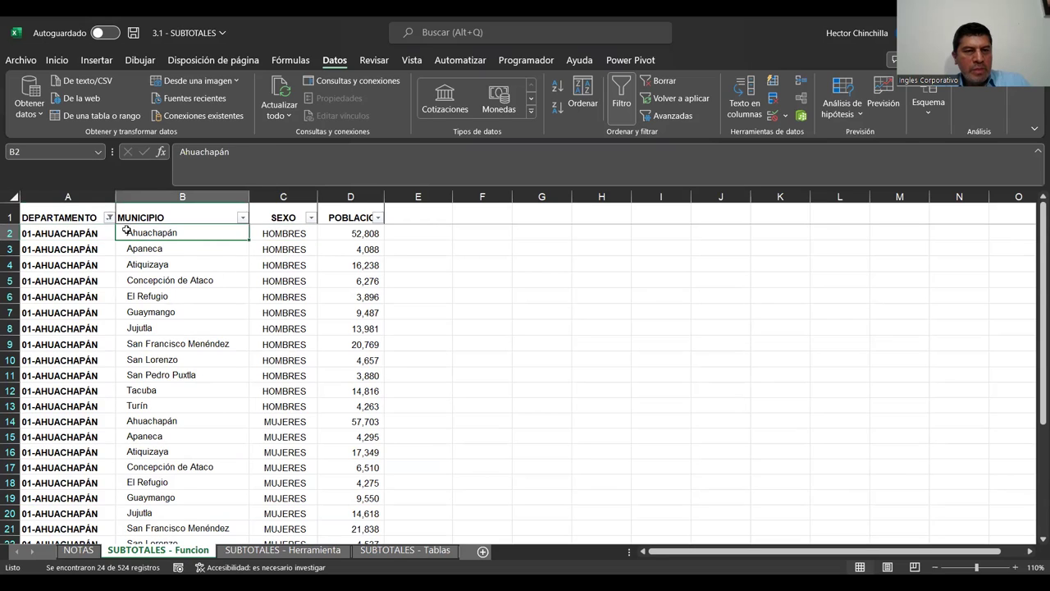
click(352, 235)
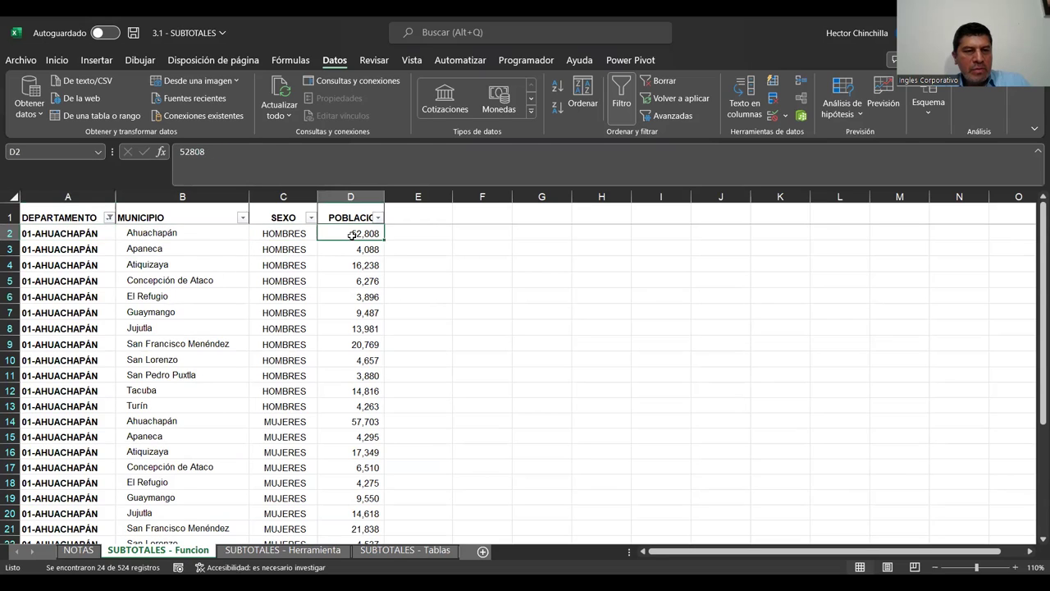
click(222, 425)
click(270, 425)
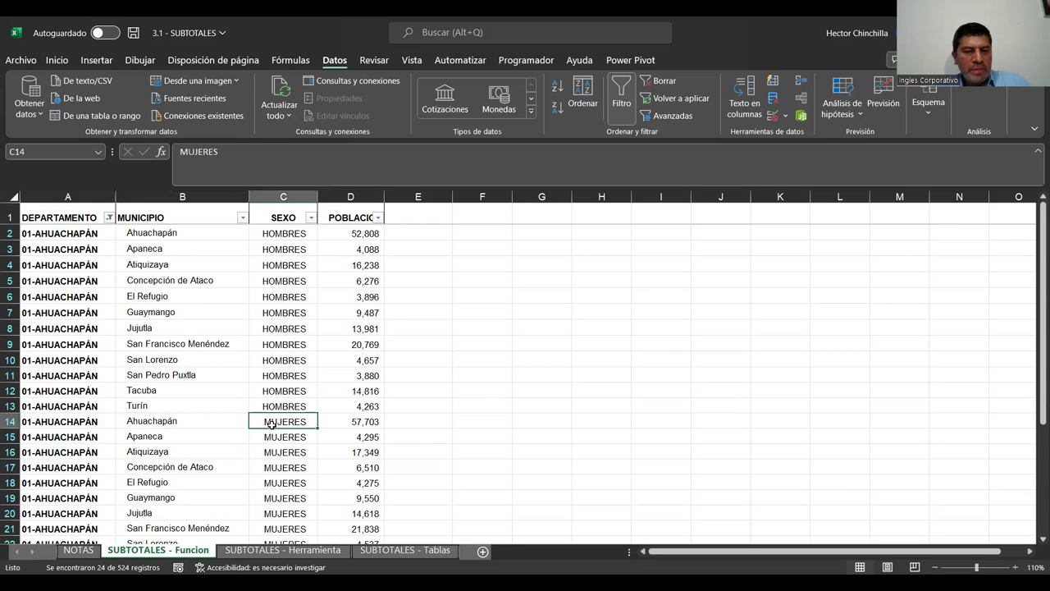
click(352, 424)
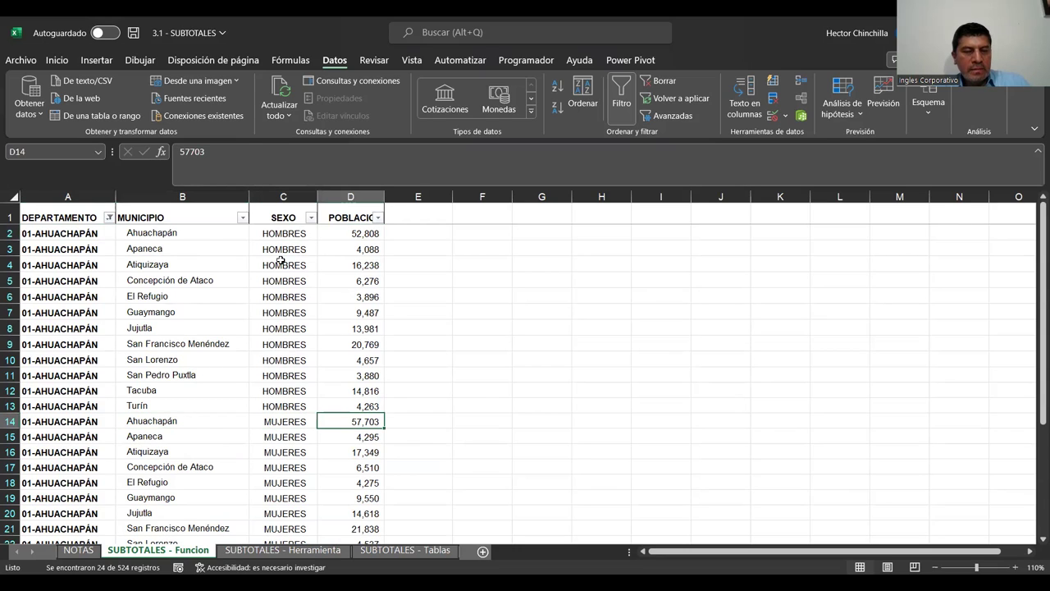
scroll(168, 299, down, 3)
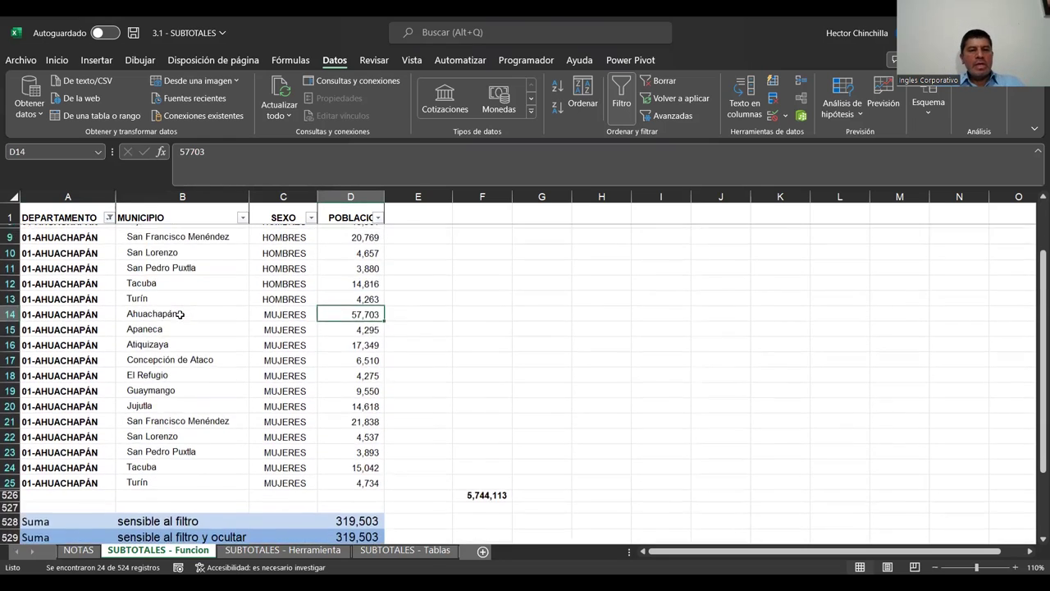
Show all departments again in the DEPARTAMENTO column and return to the first record
scroll(179, 315, up, 3)
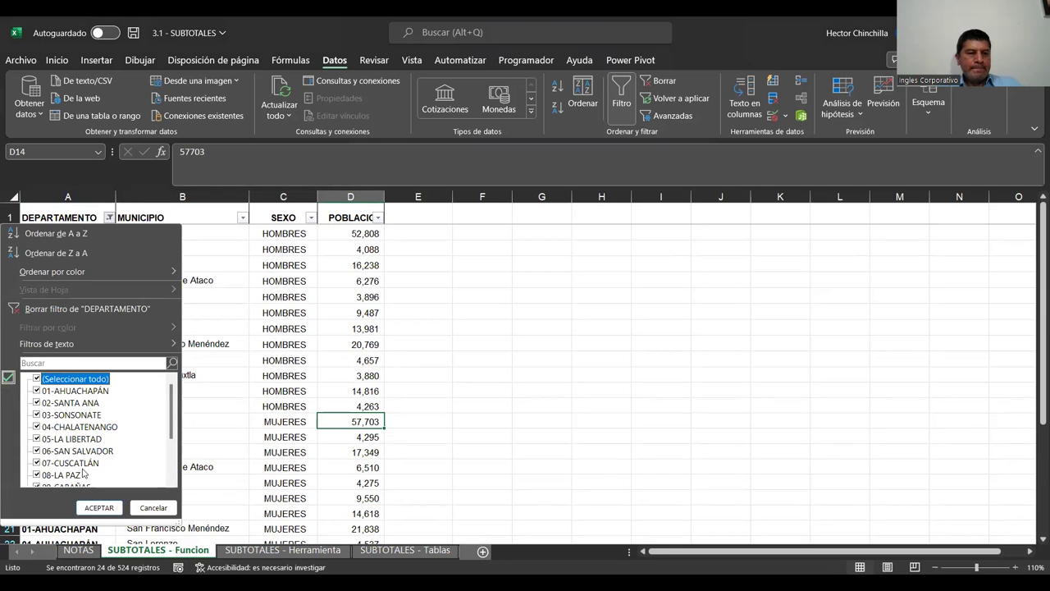
click(120, 298)
key(ctrl+Home)
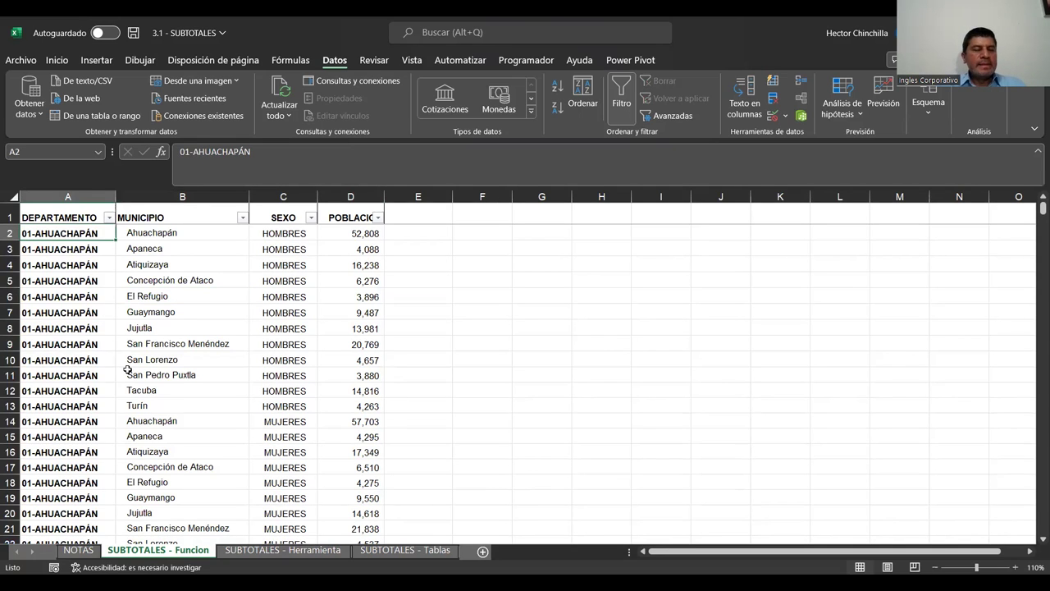
Examine the Suma and Promedio summary rows below the full population list
key(Page_Down)
key(Page_Down)
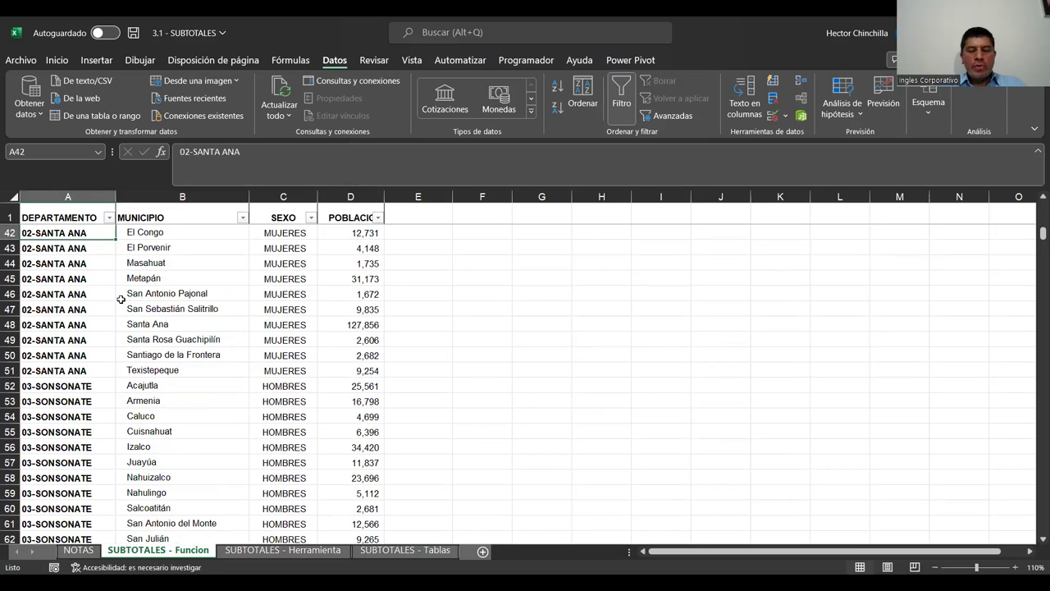
key(ctrl+End)
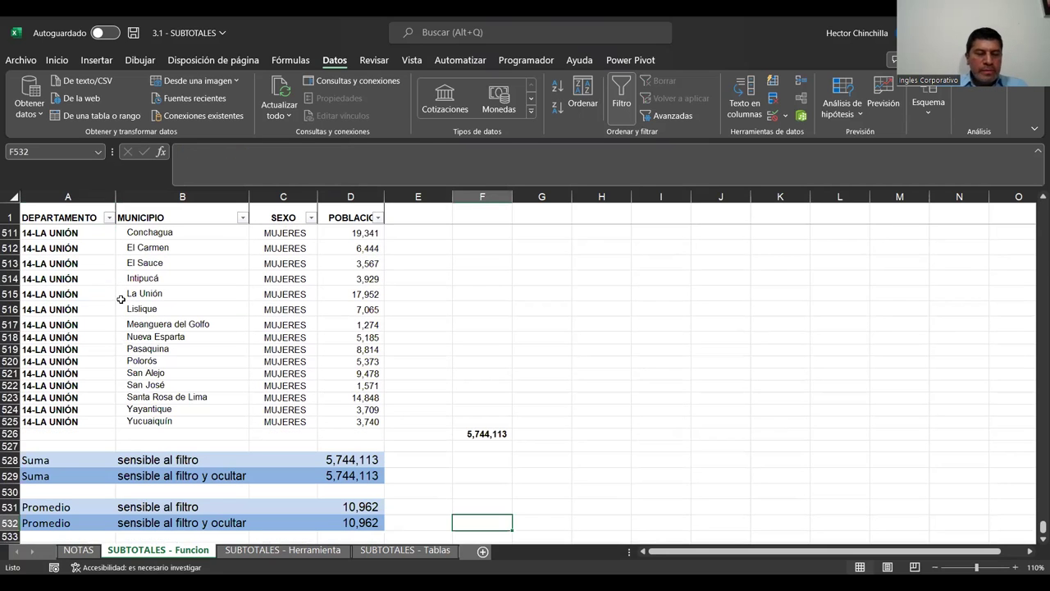
click(120, 445)
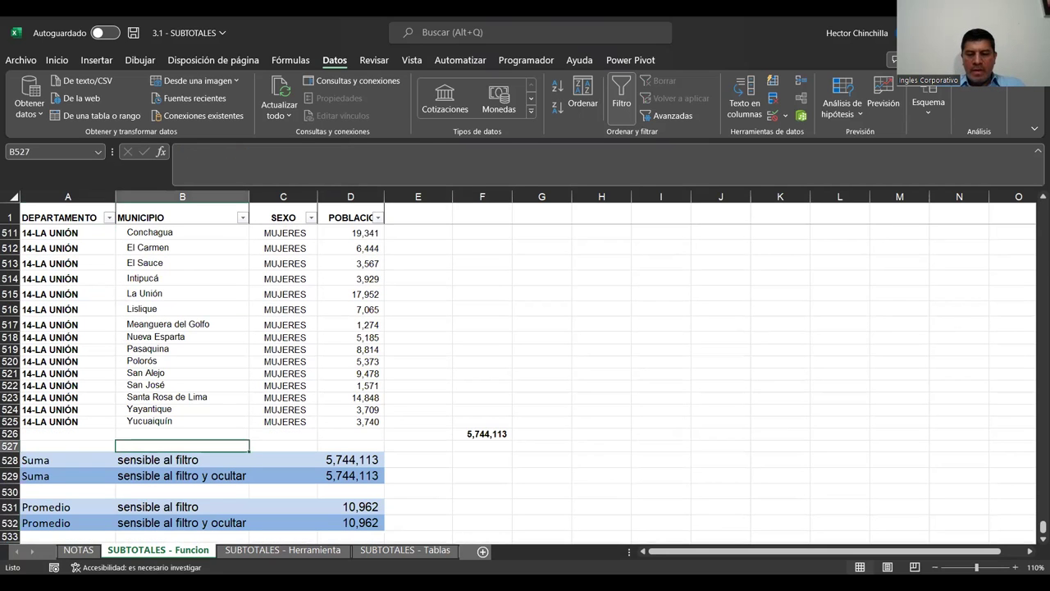
key(Down)
key(Left)
key(Up)
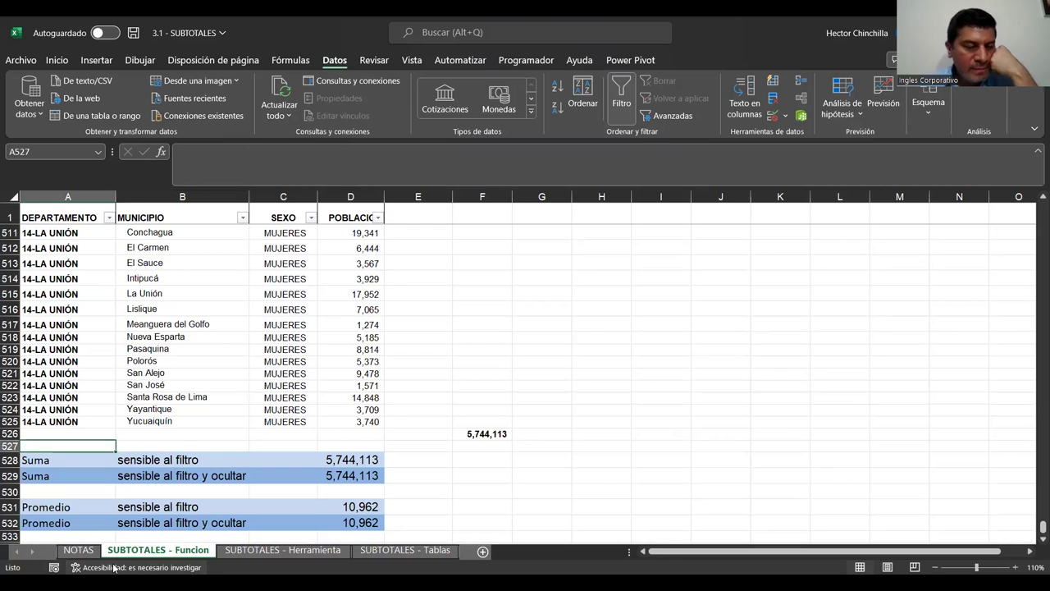
key(Down)
key(Right)
key(Right)
key(Right)
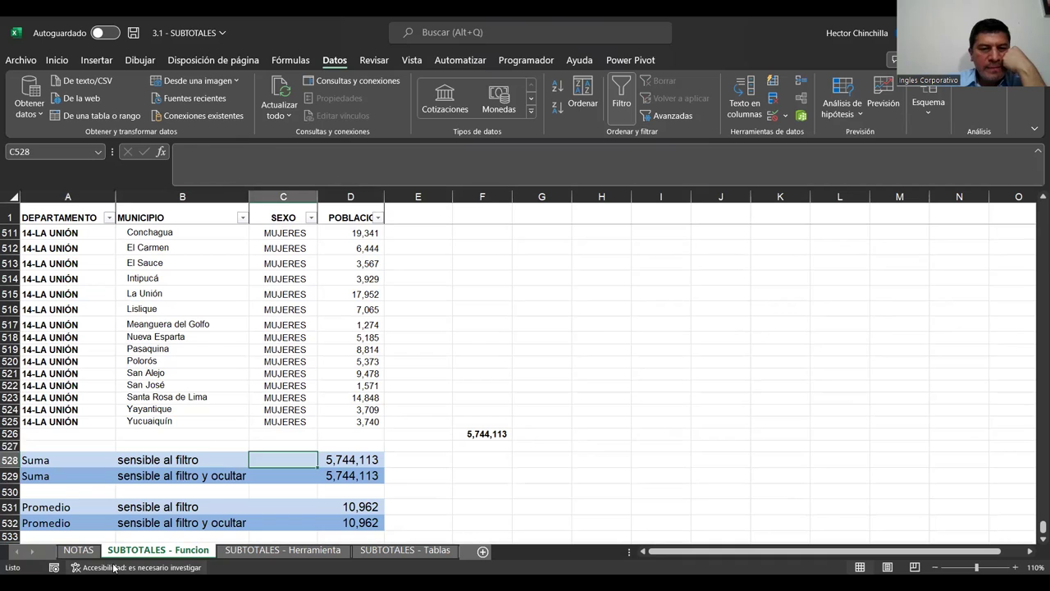
Clear the two Suma subtotal formulas in cells D528 and D529
key(Left)
key(Right)
key(Left)
key(Right)
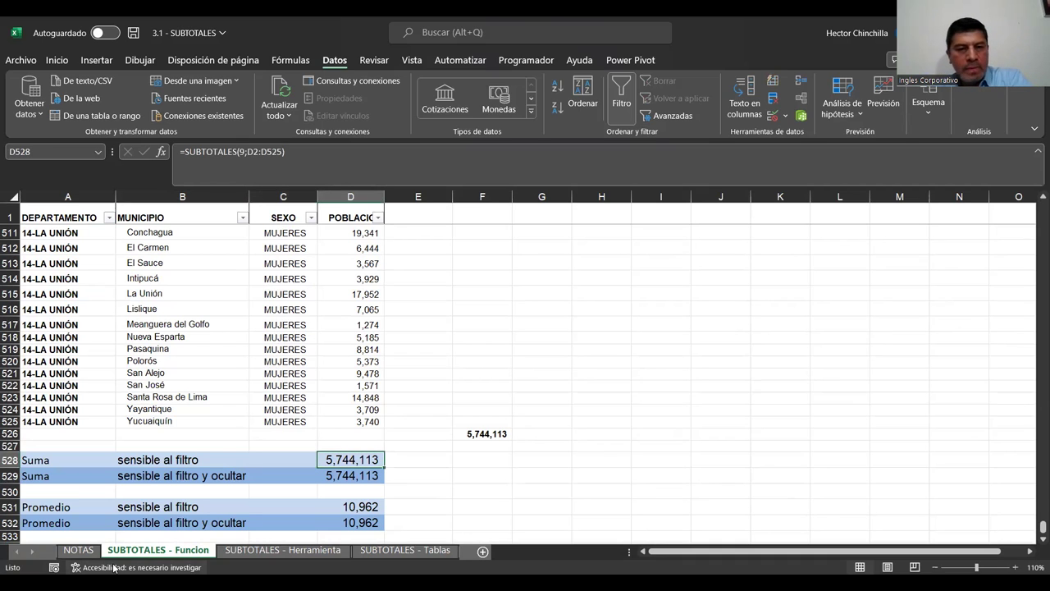
key(Delete)
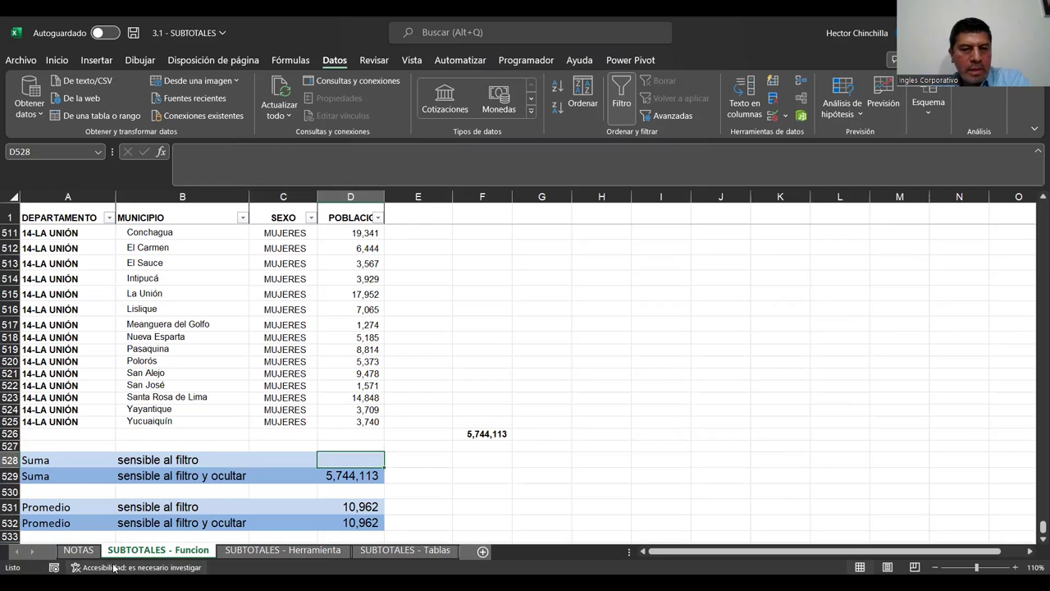
key(Down)
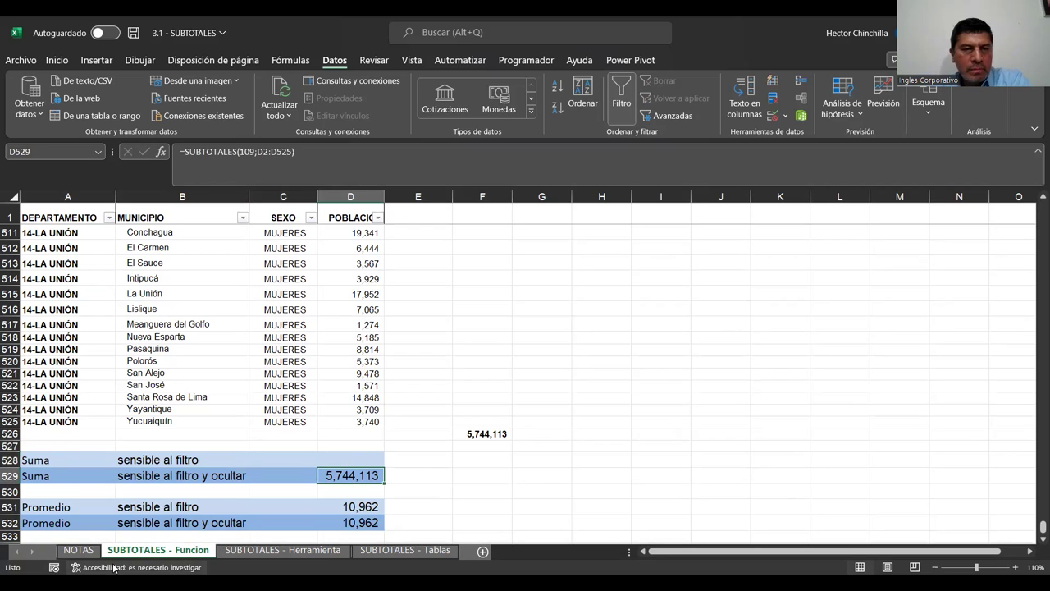
key(Delete)
Clear the two Promedio subtotal formulas in D531 and D532 and return to cell D528
key(Down)
key(Down)
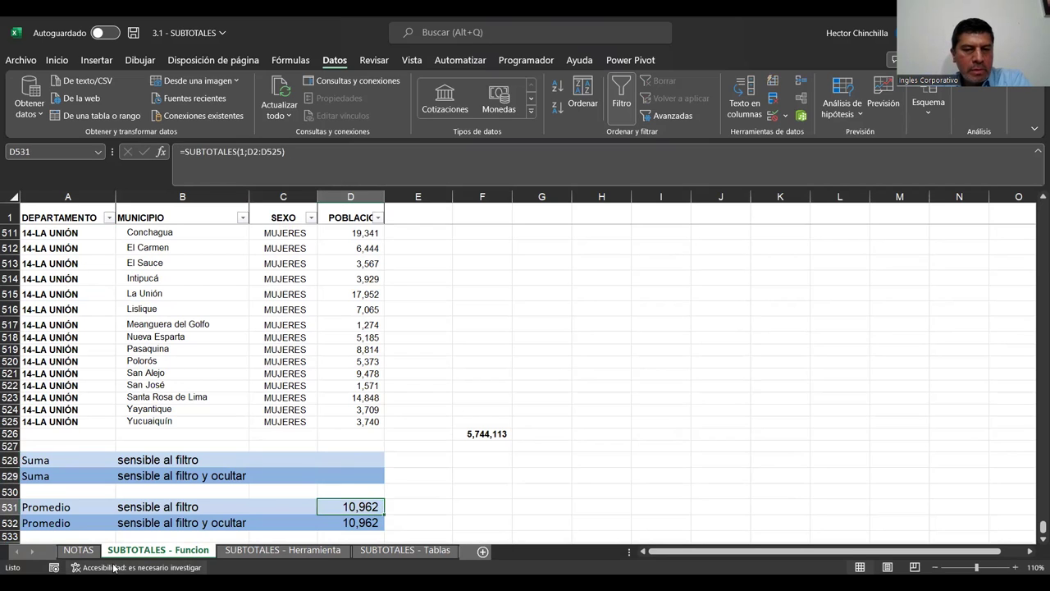
key(Delete)
key(Down)
key(Delete)
key(Up)
key(Up)
key(Up)
key(Up)
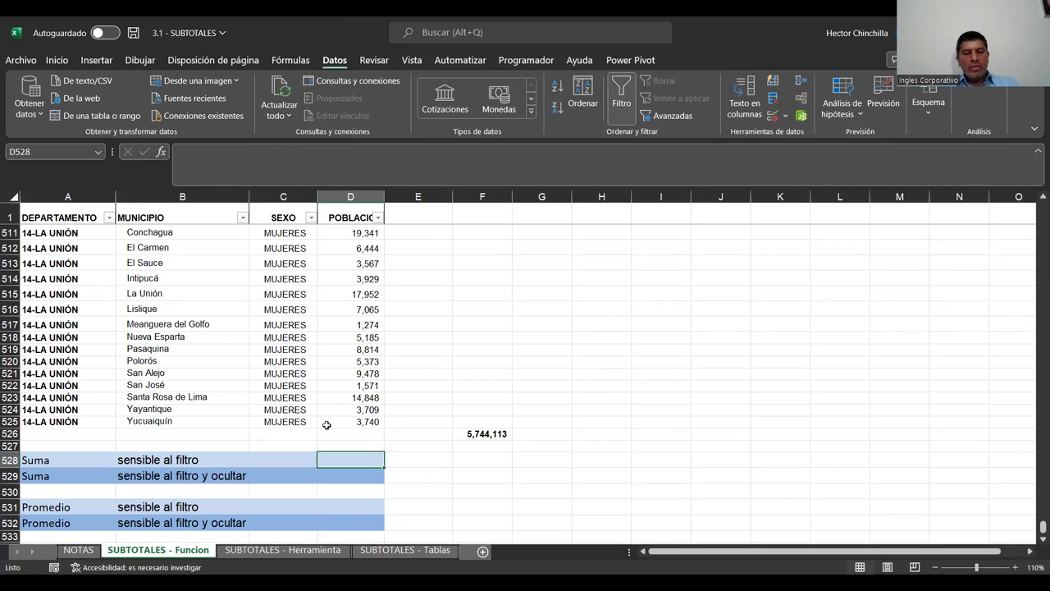
Select all population values in D2:D525 to check their sum against the fixed total in F526
click(465, 433)
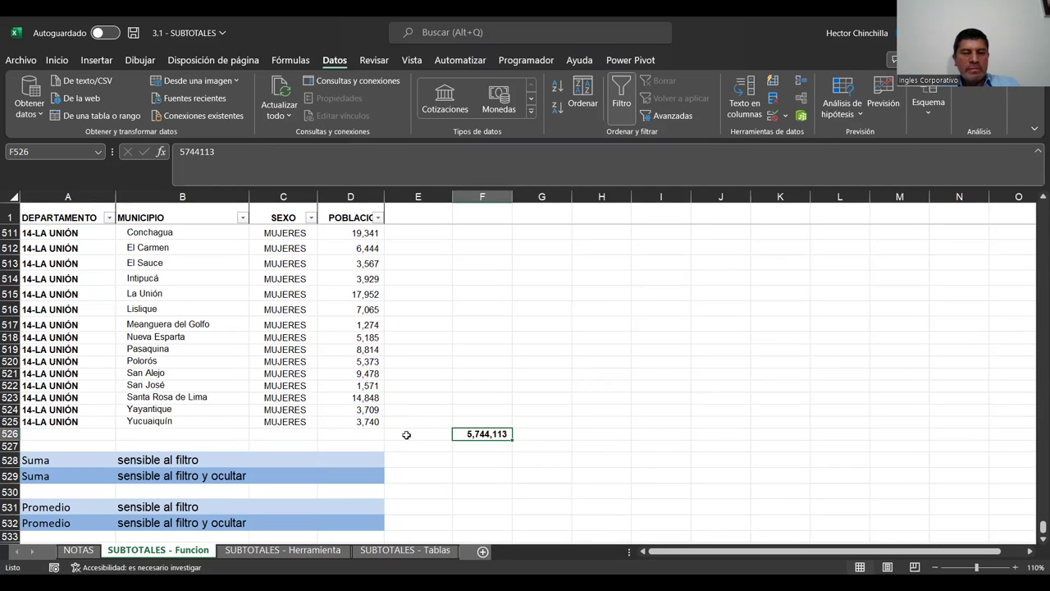
click(361, 264)
key(ctrl+Home)
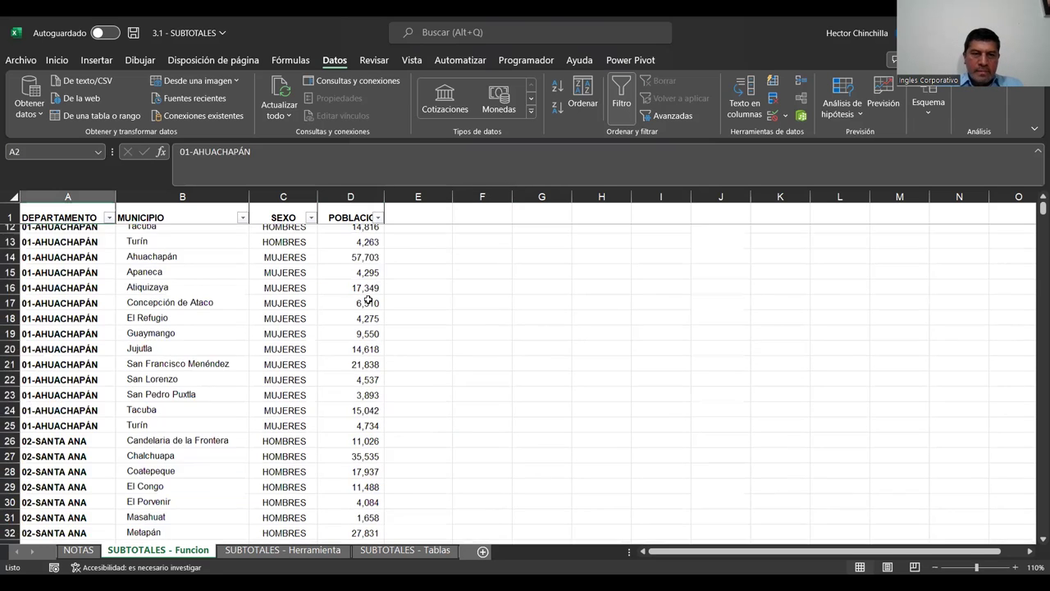
click(340, 235)
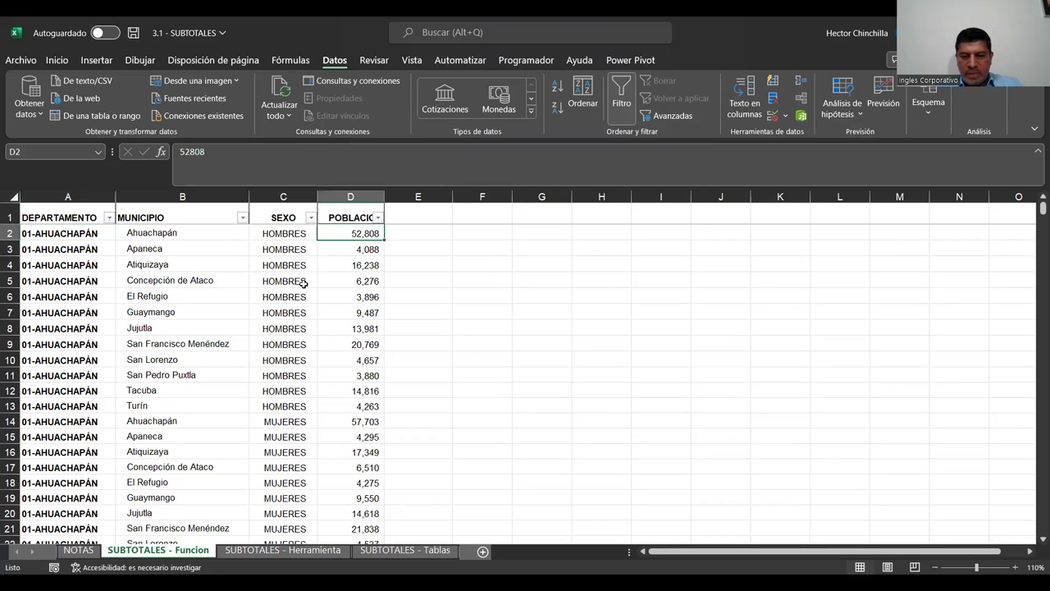
key(shift+Down)
key(ctrl+shift+Down)
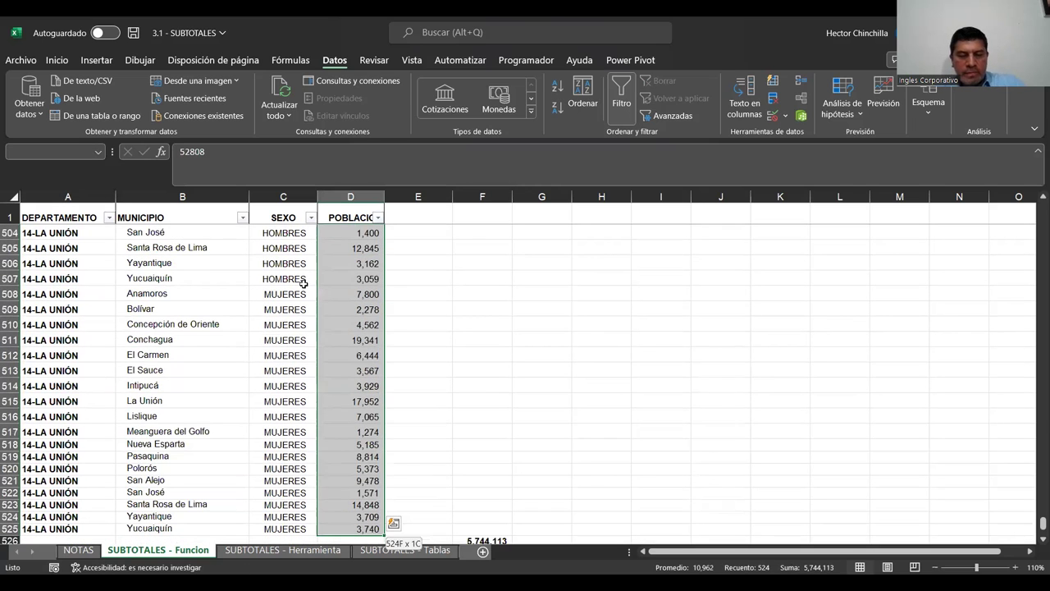
scroll(642, 356, down, 2)
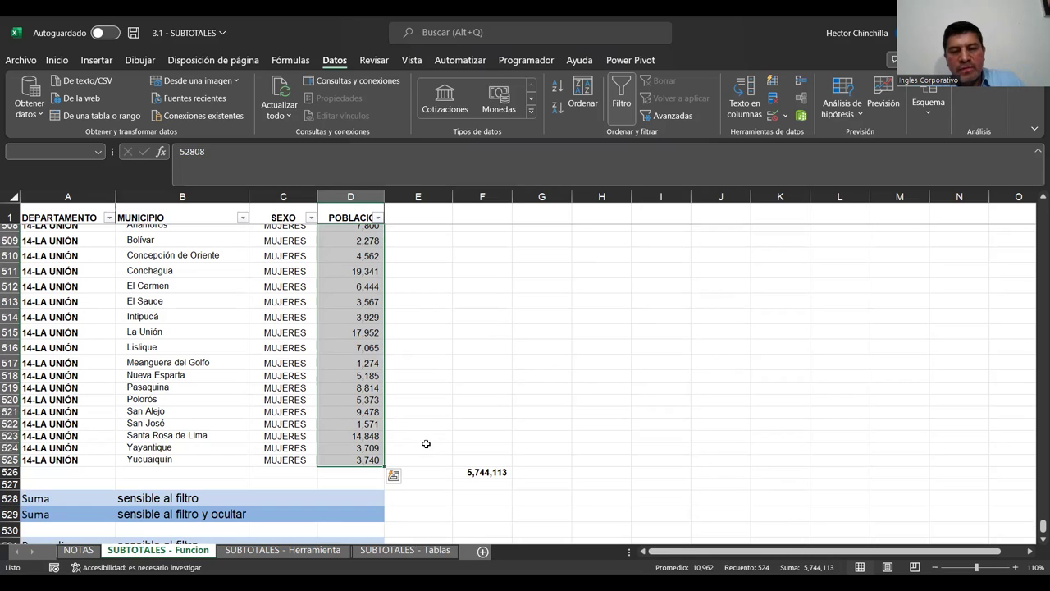
click(473, 475)
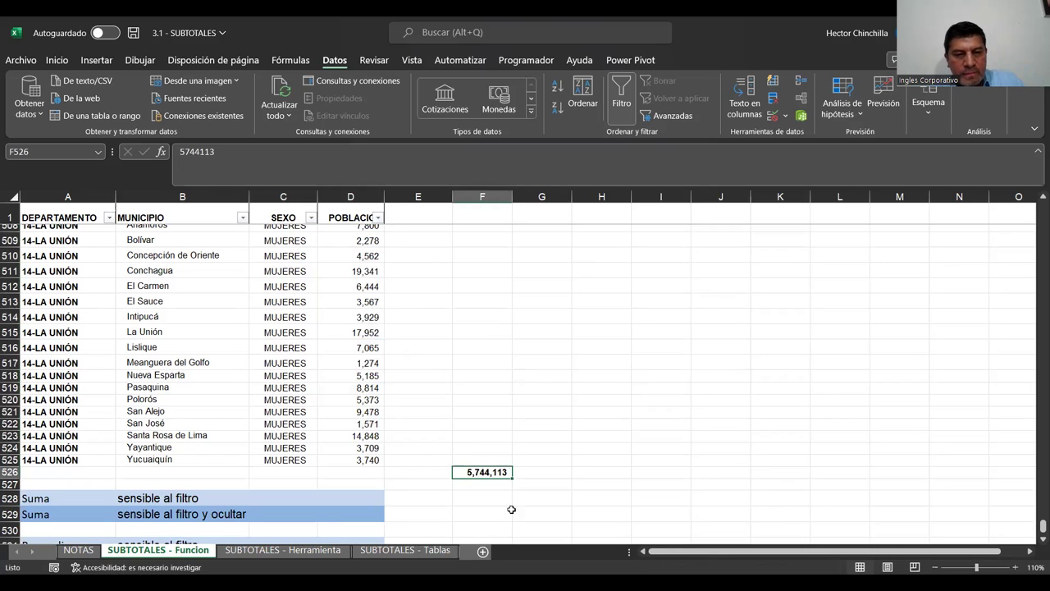
Start a SUBTOTALES formula in cell D528 of the Suma "sensible al filtro" row
click(154, 447)
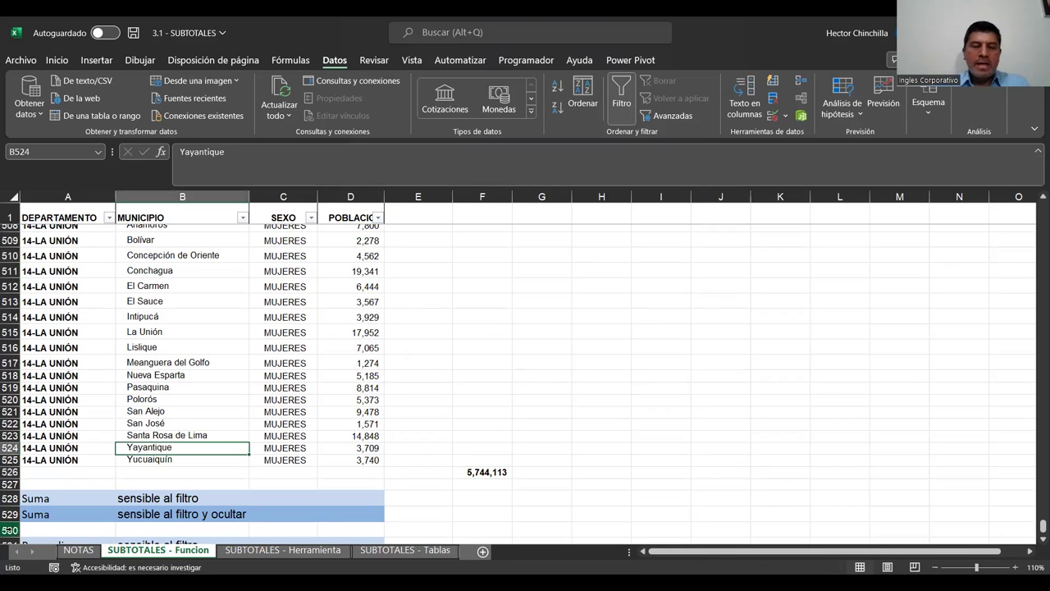
key(Down)
key(Down)
key(Down)
key(Down)
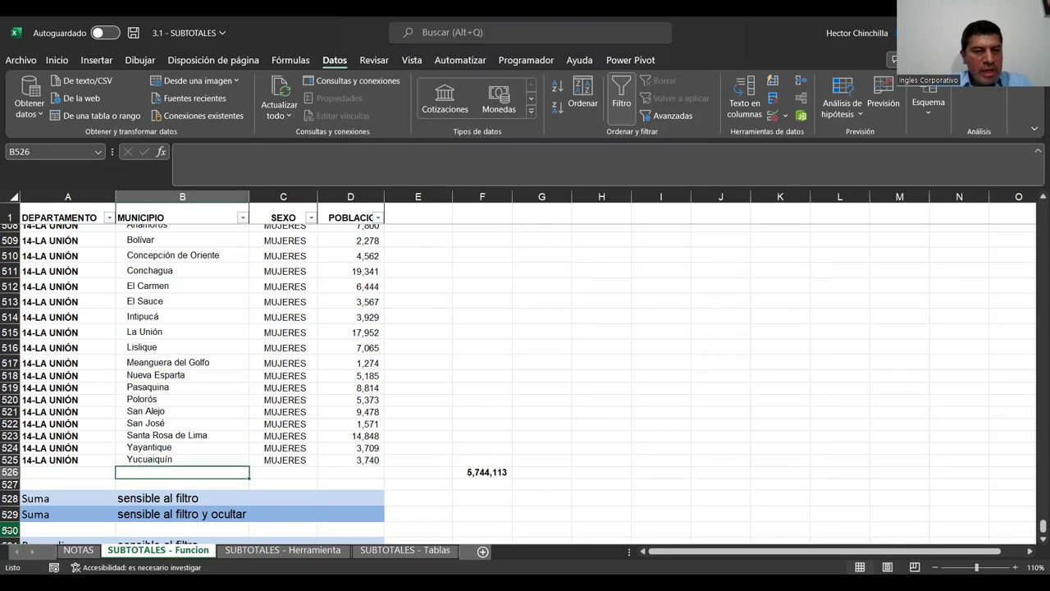
key(Right)
key(Right)
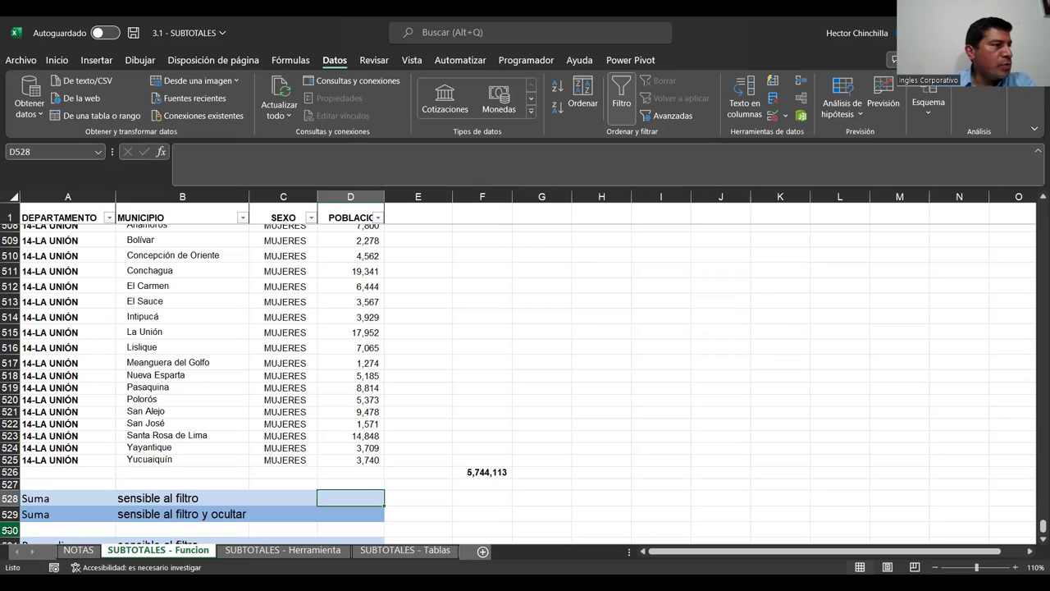
text(=)
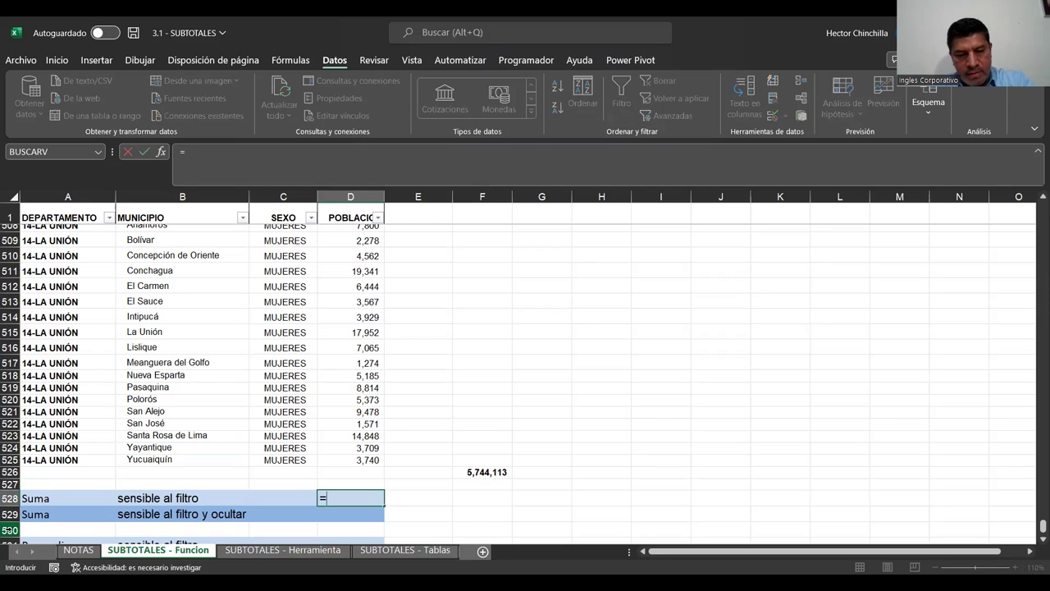
text(SUBTOTA)
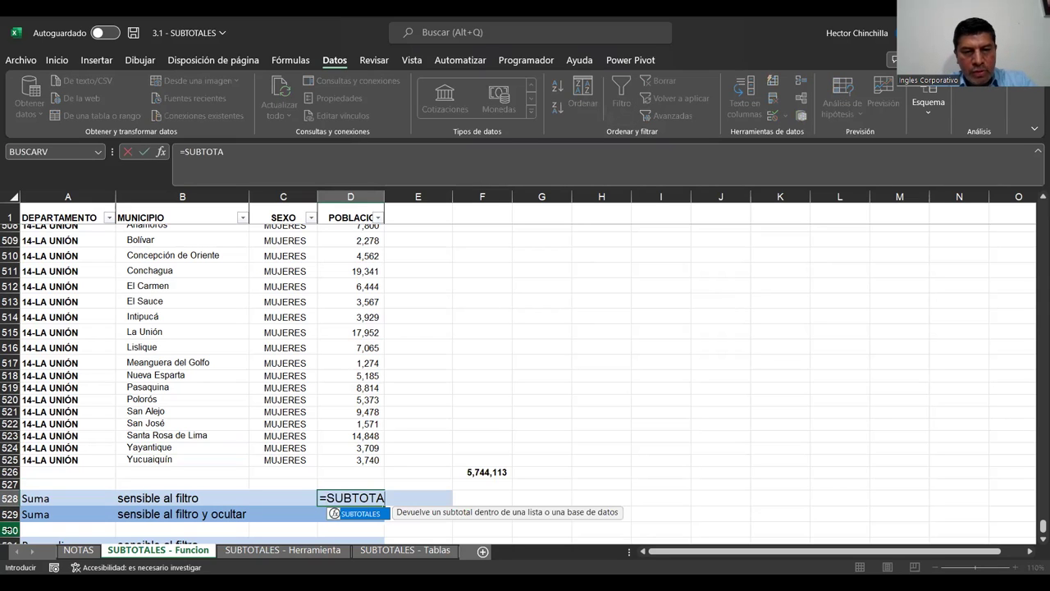
text(LES)
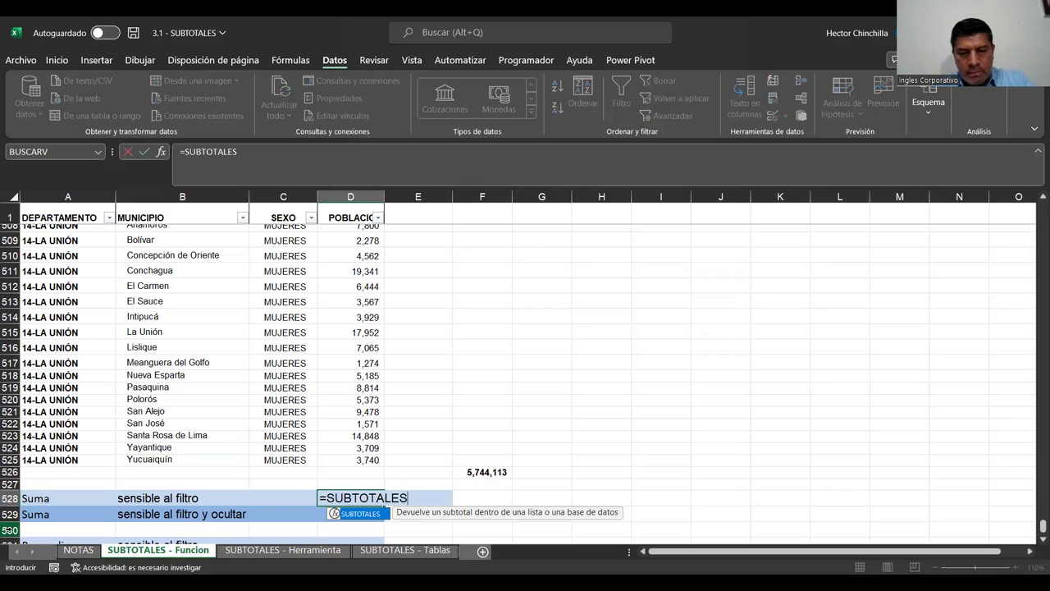
text(()
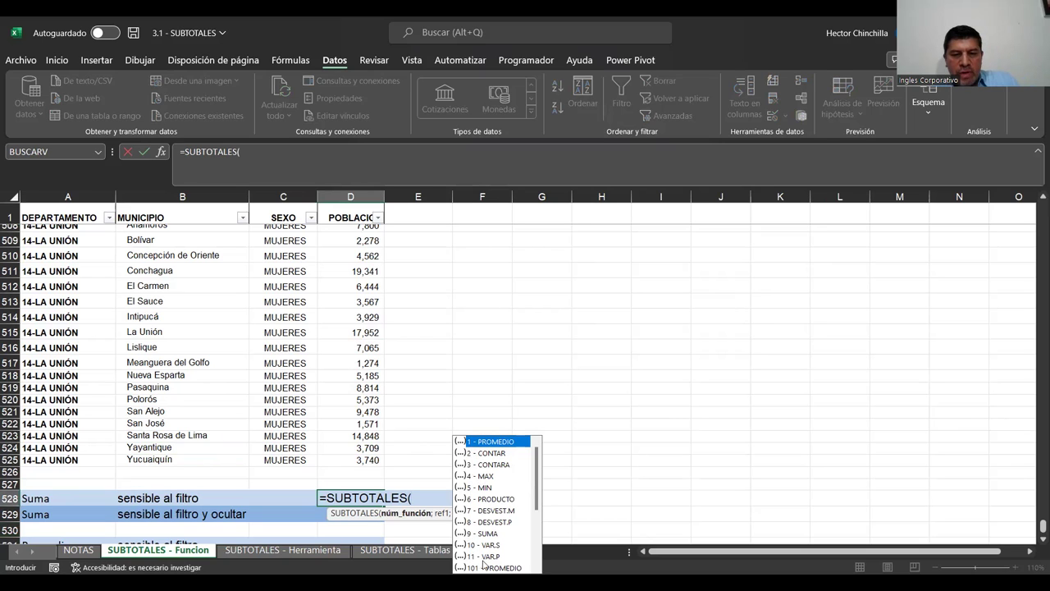
Review the available function numbers and choose 9 - SUMA as the first argument of the SUBTOTALES formula
drag(536, 496, 535, 550)
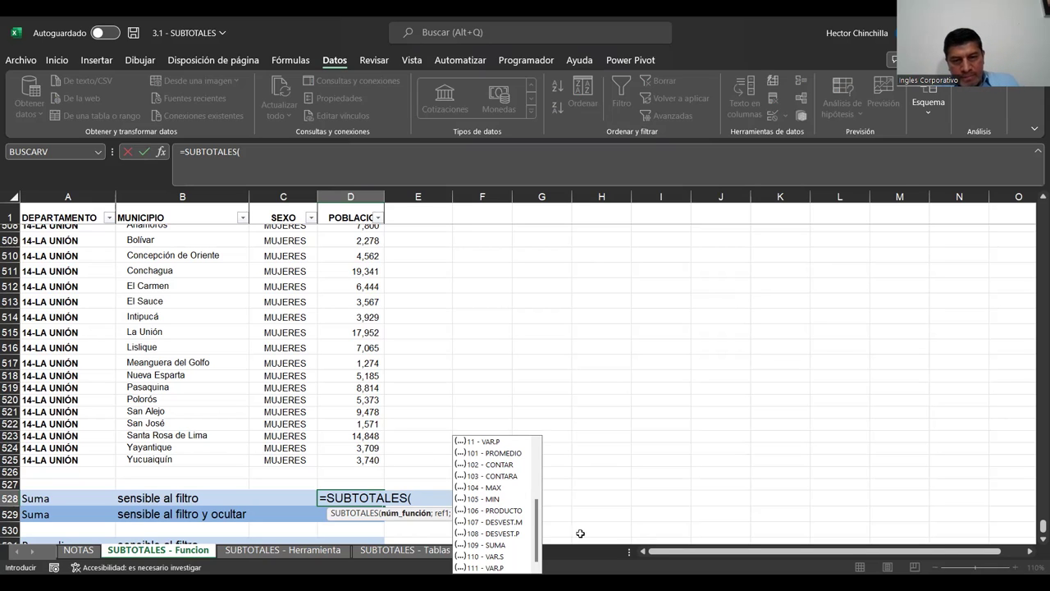
drag(538, 519, 536, 488)
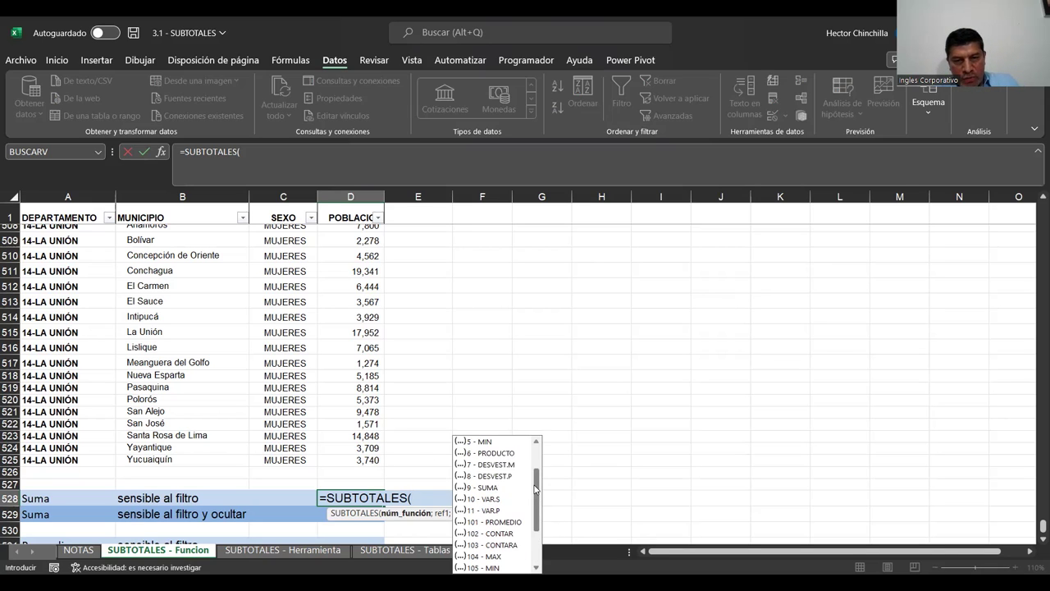
click(474, 488)
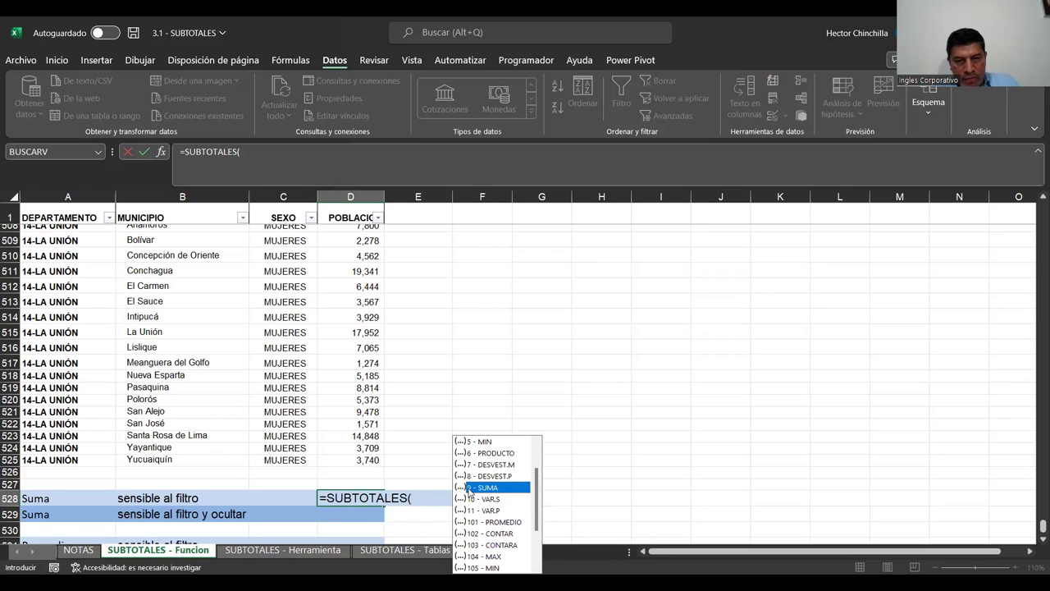
double_click(469, 489)
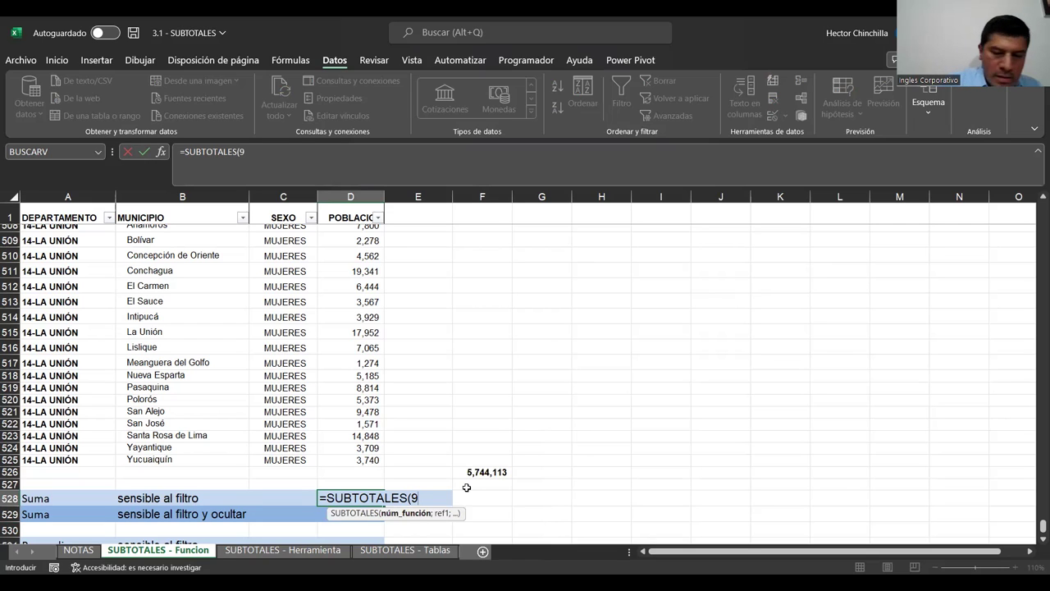
text(;)
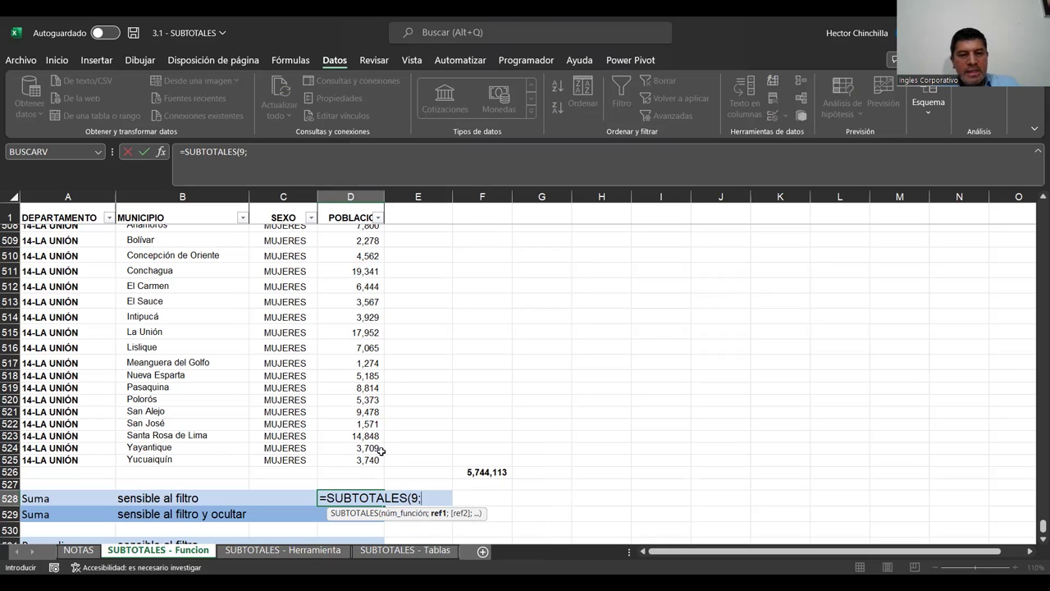
Reference the population range D2:D525 and complete the formula as =SUBTOTALES(9;D2:D525)
scroll(354, 434, up, 16)
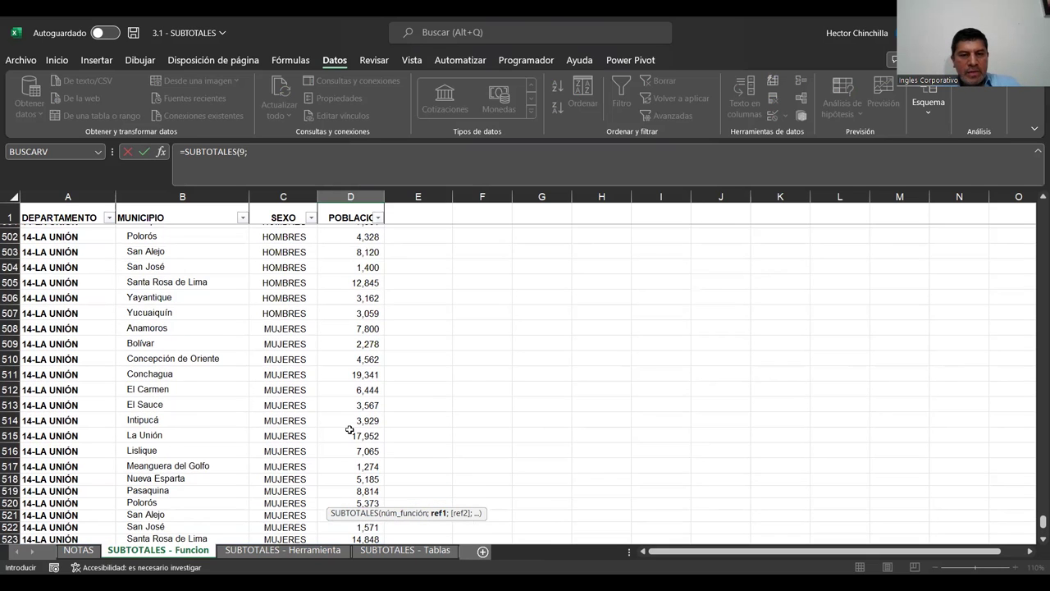
scroll(350, 424, up, 10)
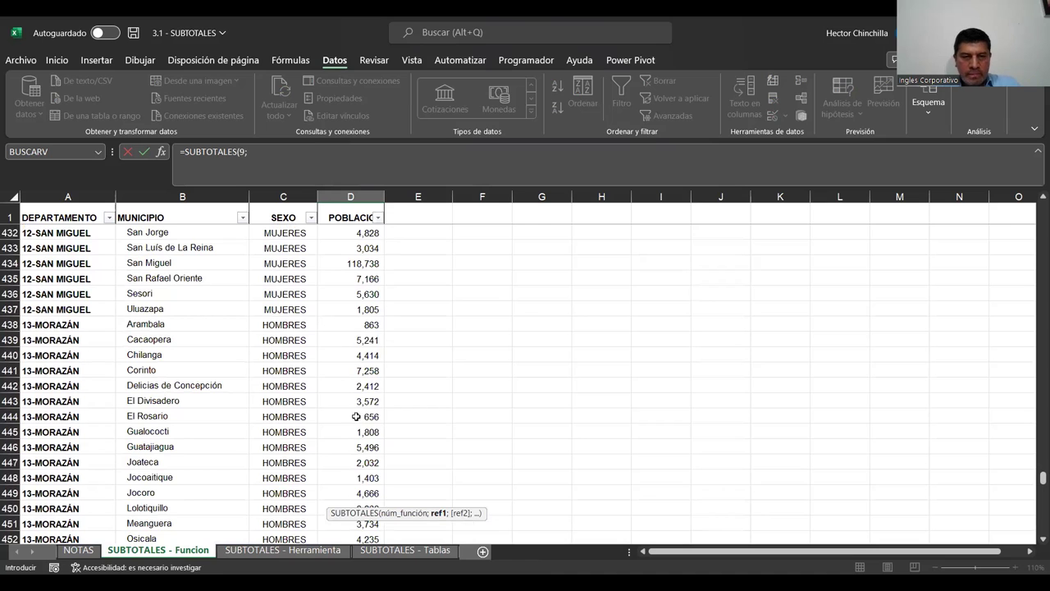
click(356, 416)
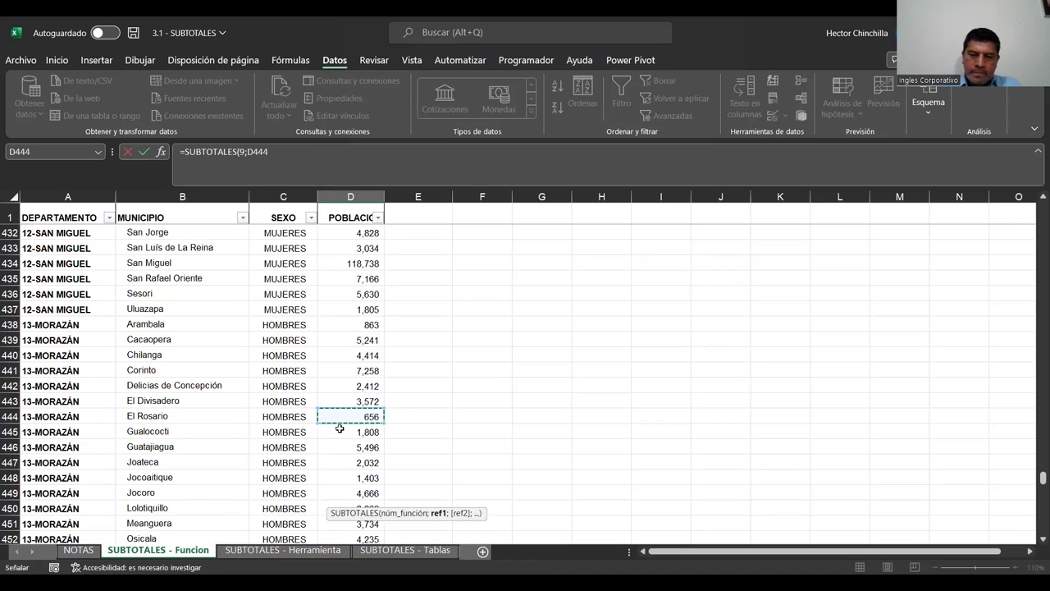
key(ctrl+Home)
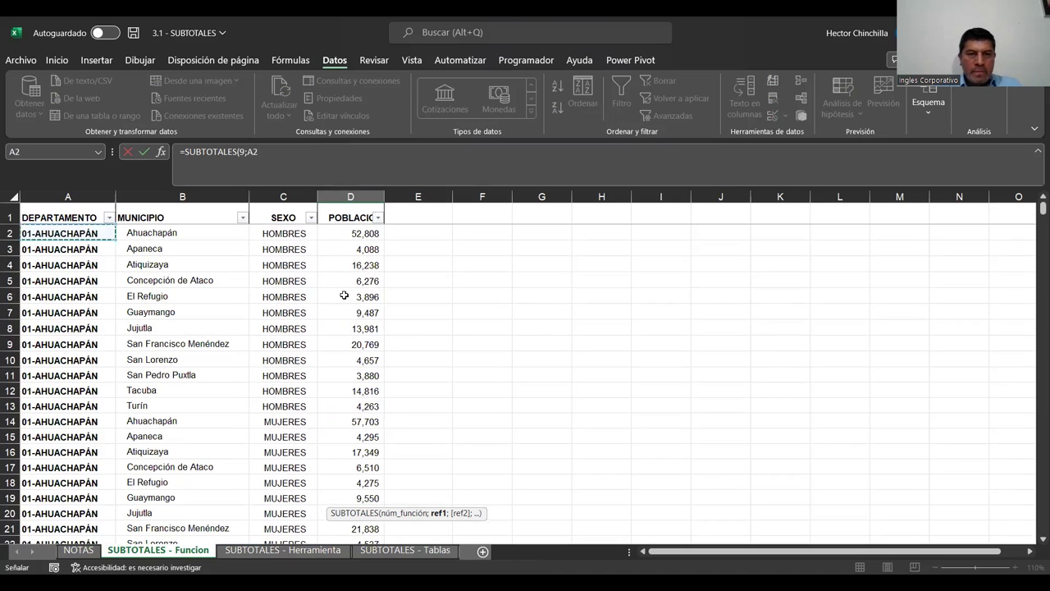
click(343, 236)
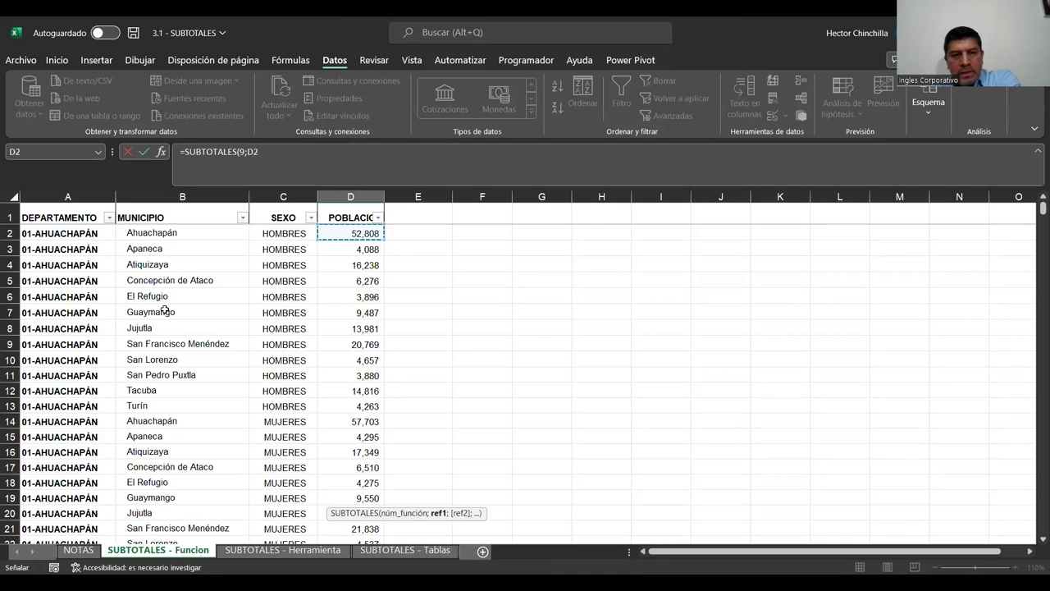
key(ctrl+shift+Down)
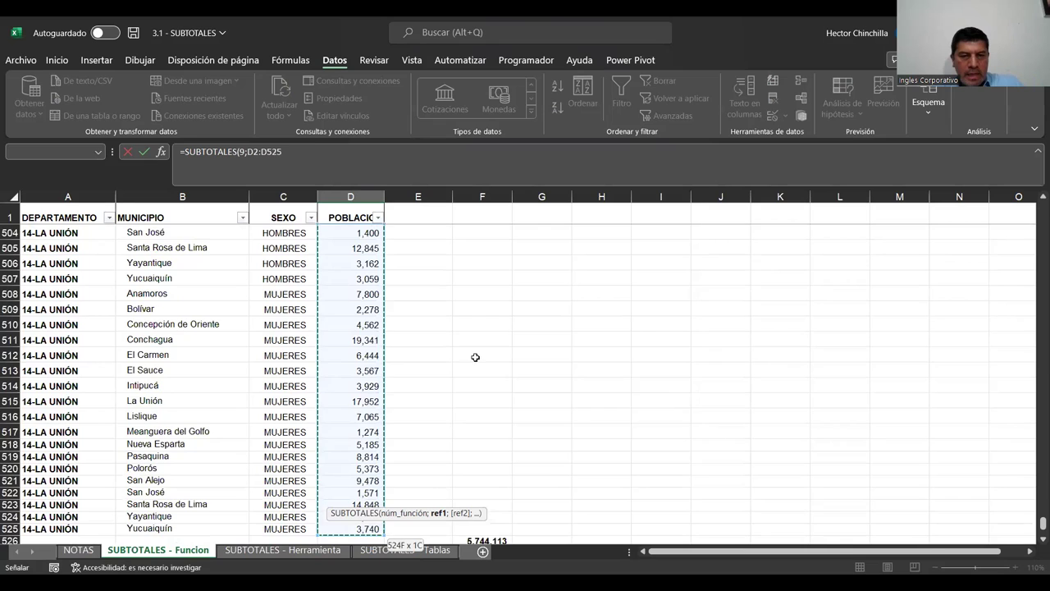
scroll(475, 356, down, 3)
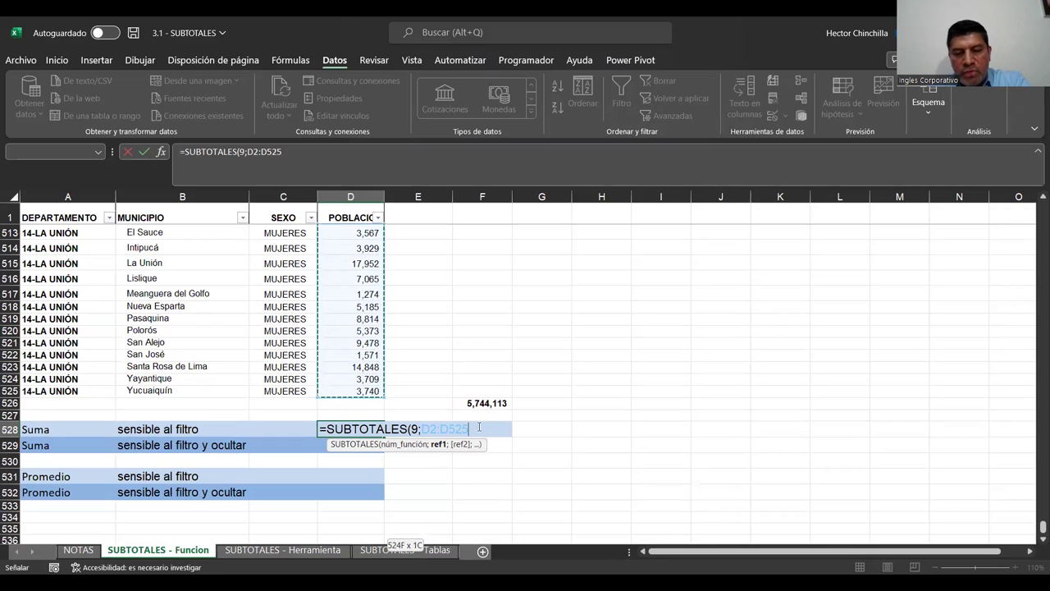
text())
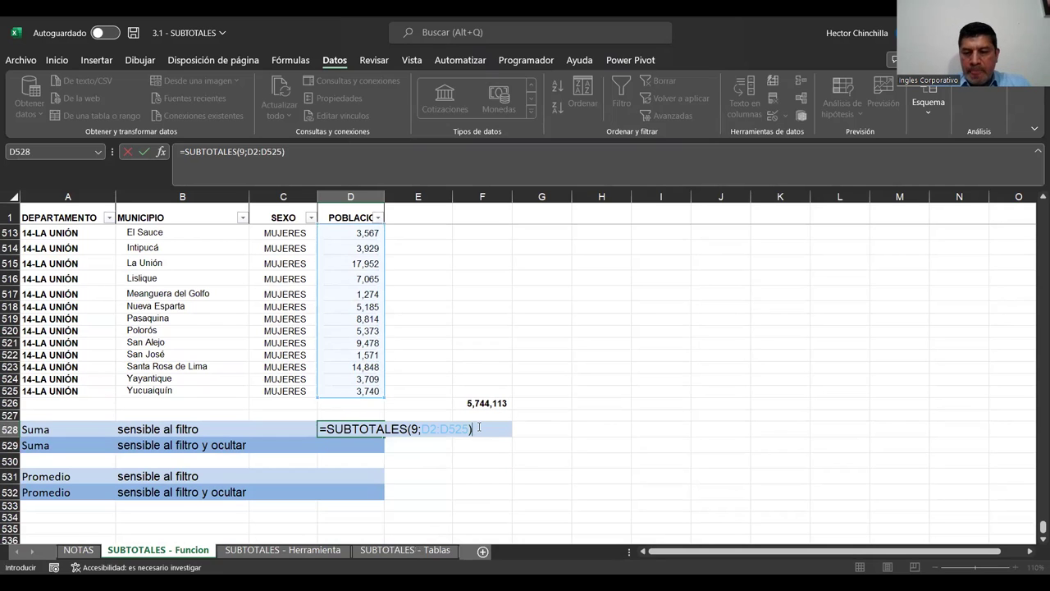
key(Return)
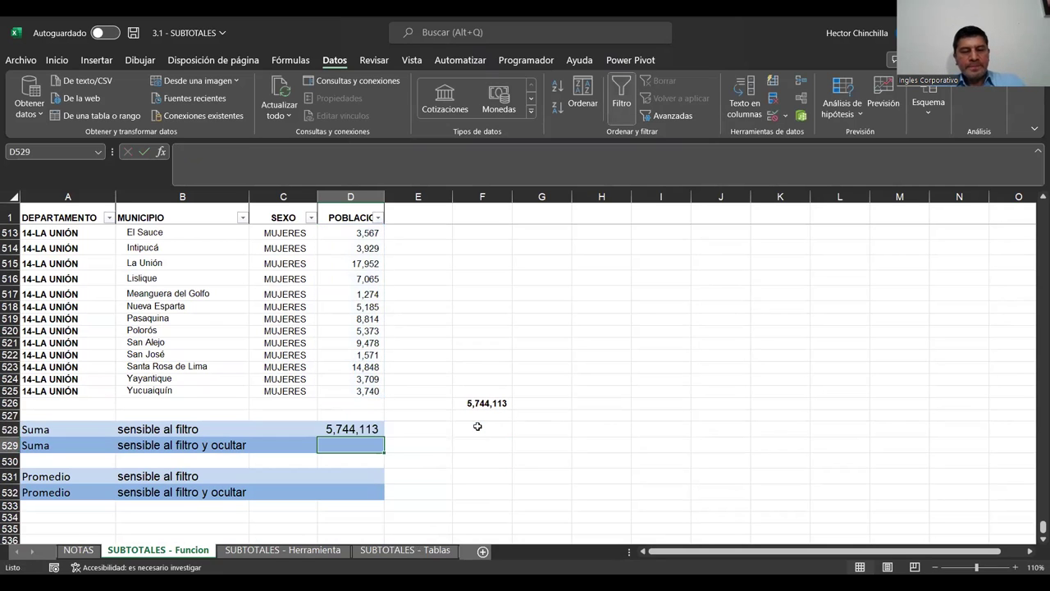
Compare the new filter-sensitive sum in D528 with the fixed total in F526 and go to the "sensible al filtro y ocultar" label in B529
click(338, 429)
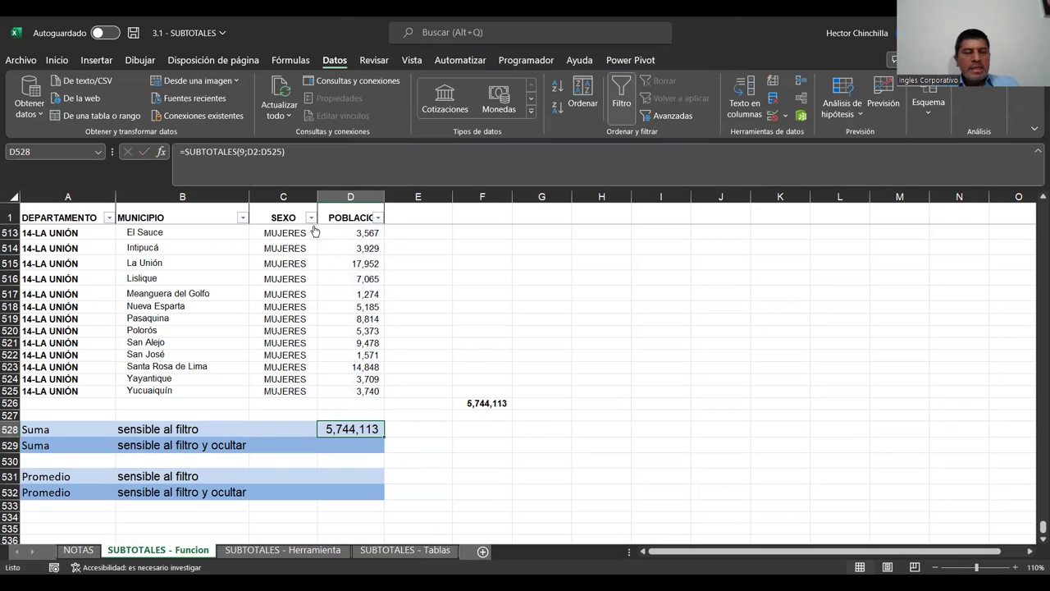
click(464, 406)
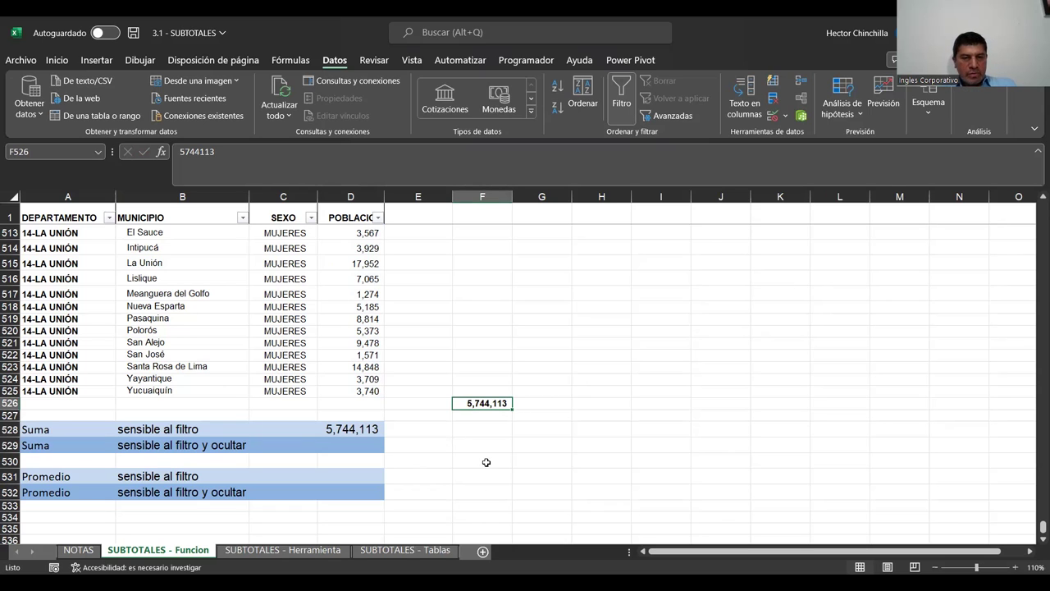
click(127, 445)
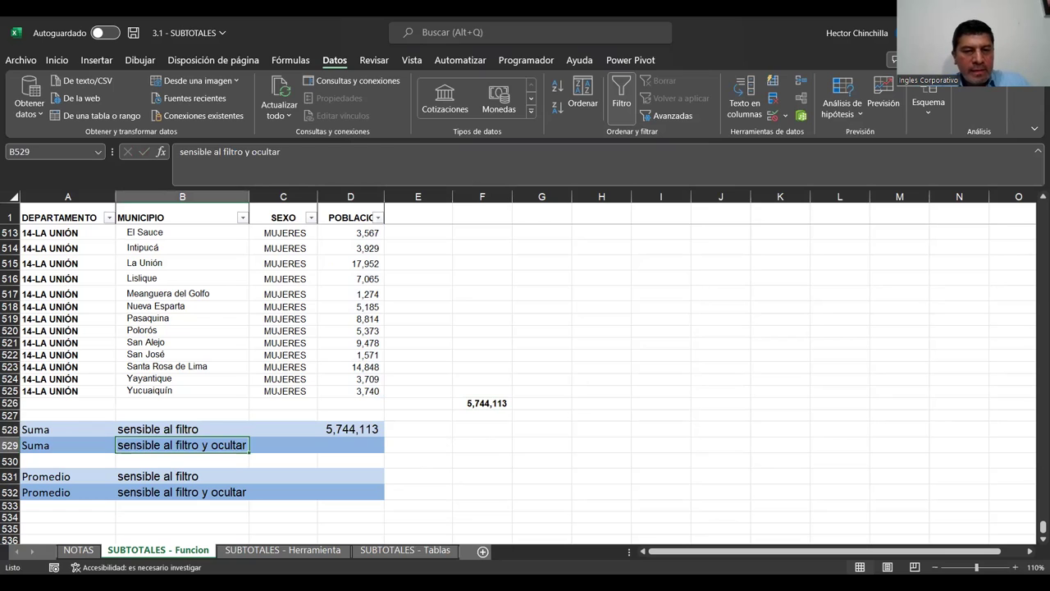
Start a SUBTOTALES formula in cell D529 of the Suma "sensible al filtro y ocultar" row with 109 - SUMA as its function number
click(331, 449)
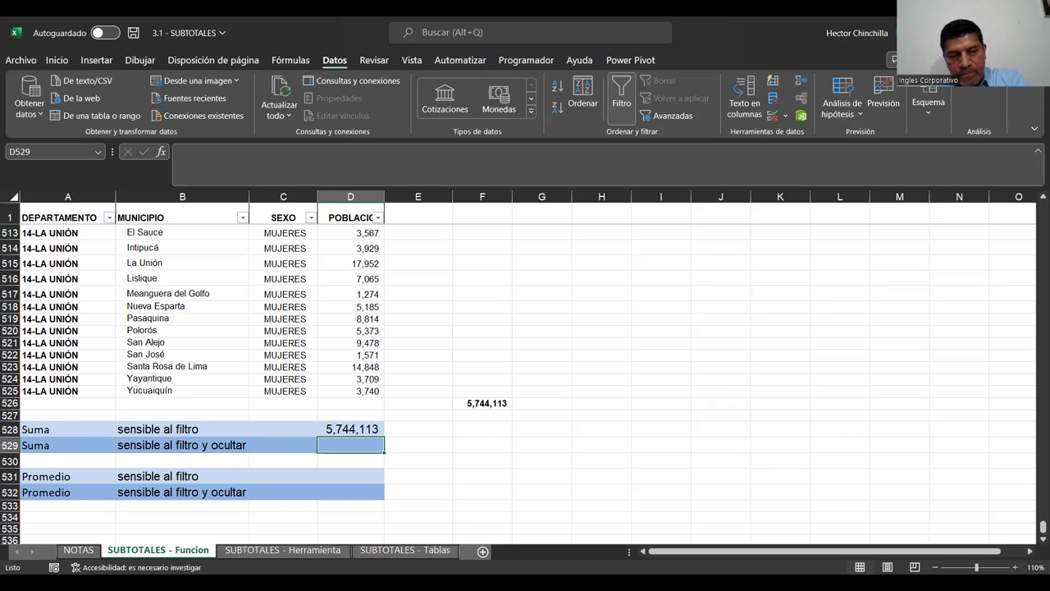
text(=)
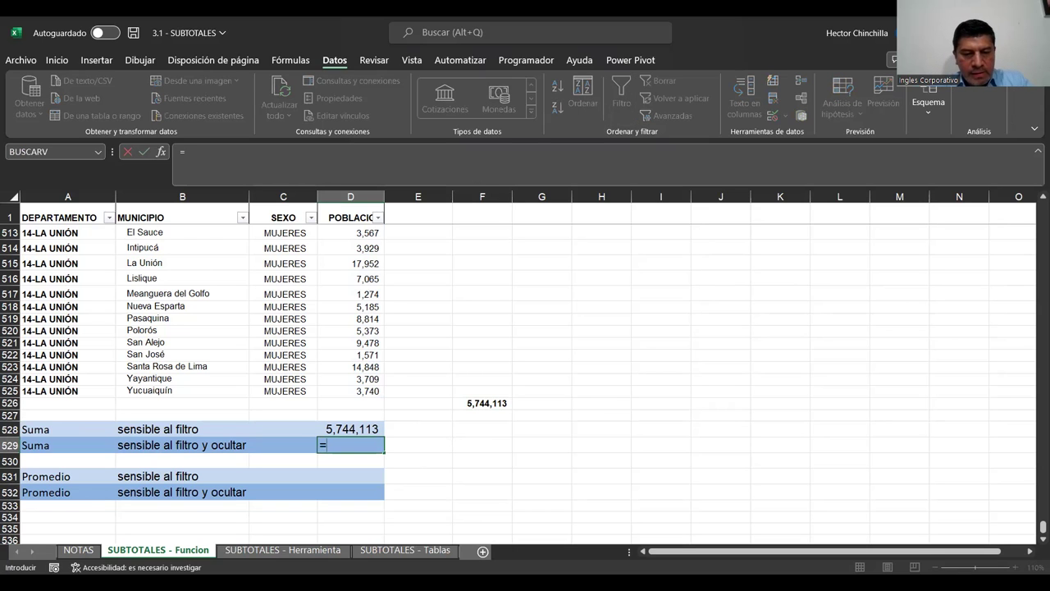
text(SUBTOTALES)
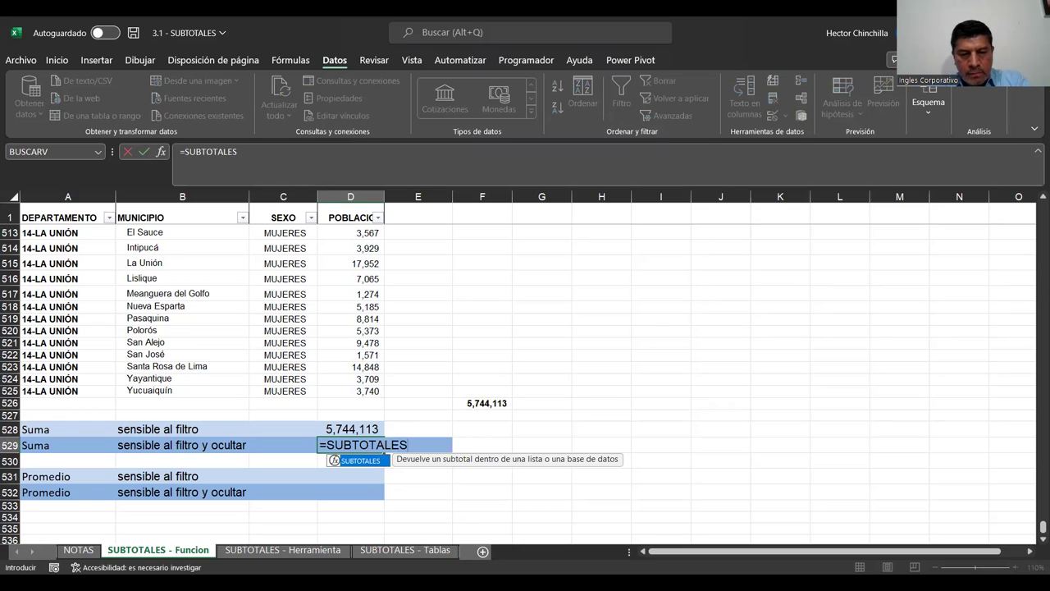
text(()
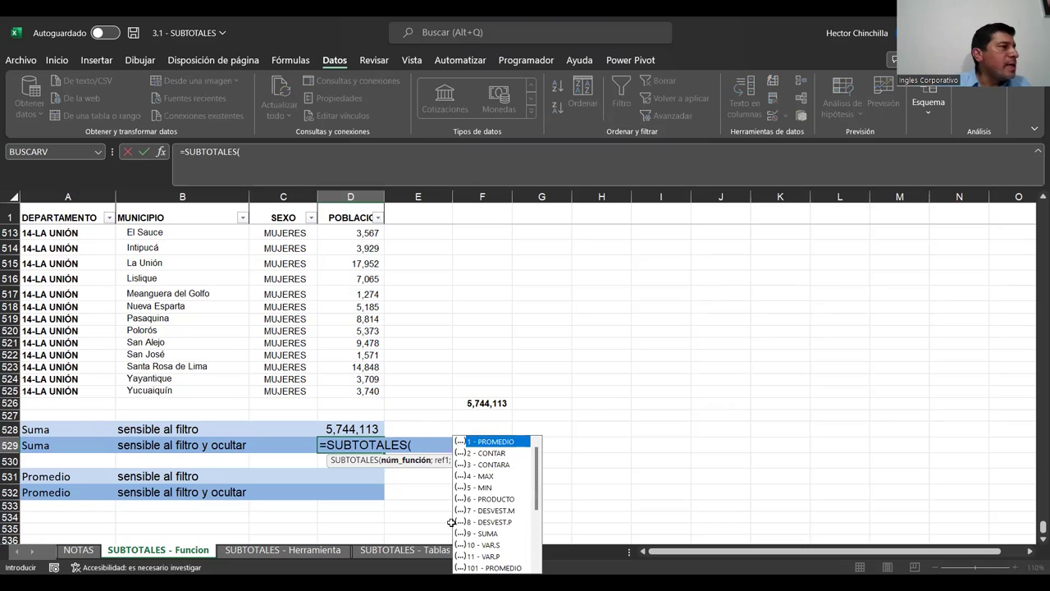
drag(537, 486, 535, 529)
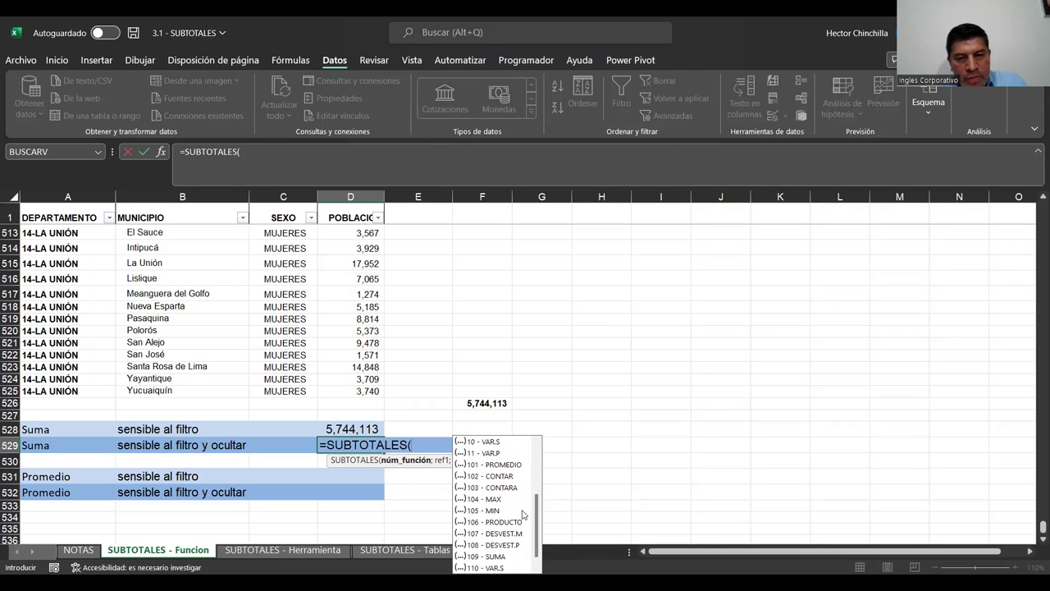
click(473, 562)
double_click(473, 561)
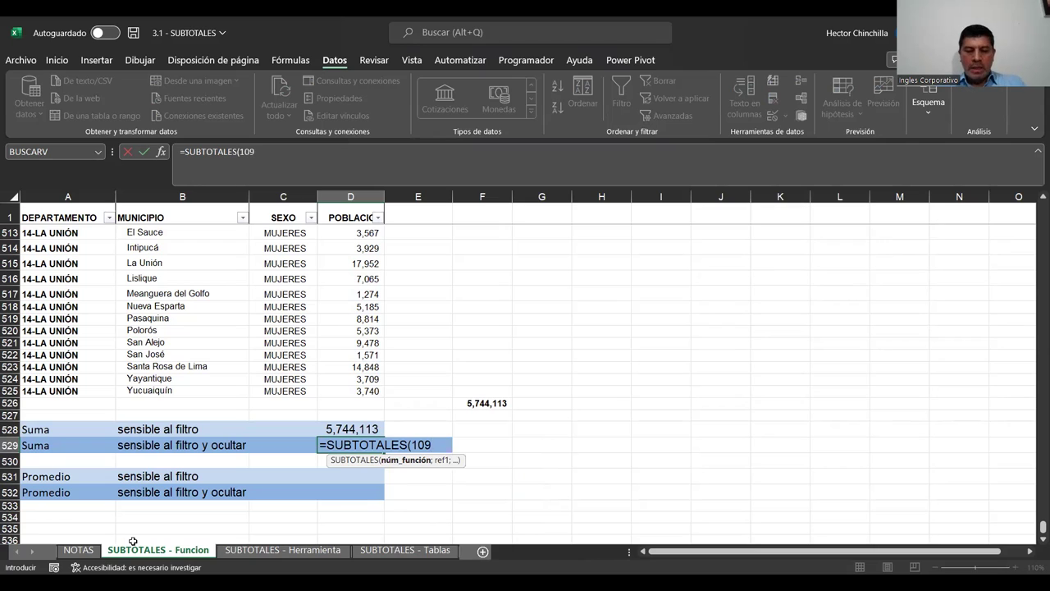
Reference the population range D2:D525 as the second argument in D529 and complete the formula as =SUBTOTALES(109;D2:D525)
text(;)
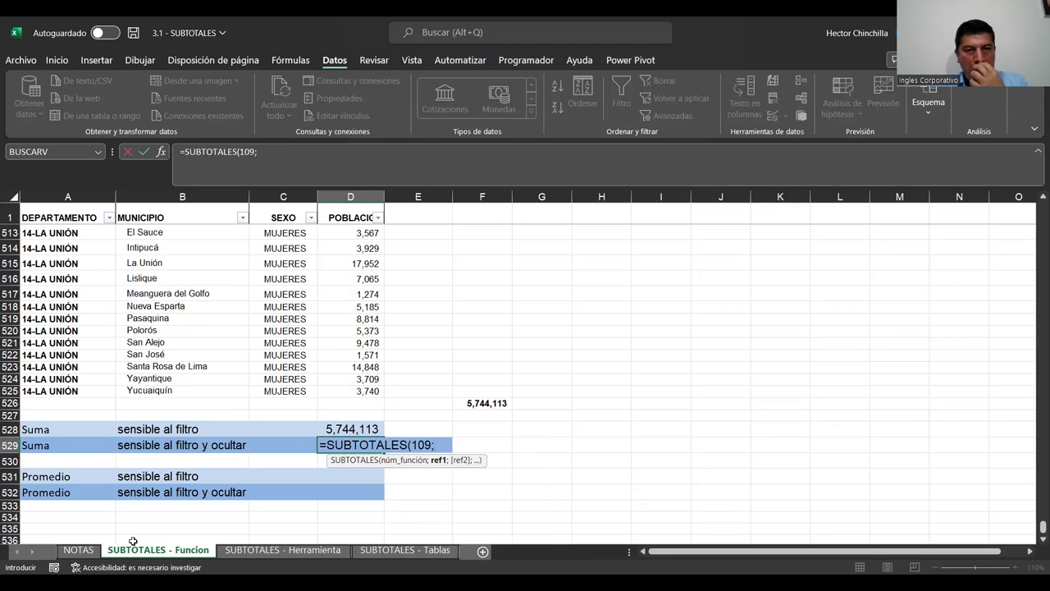
text(D)
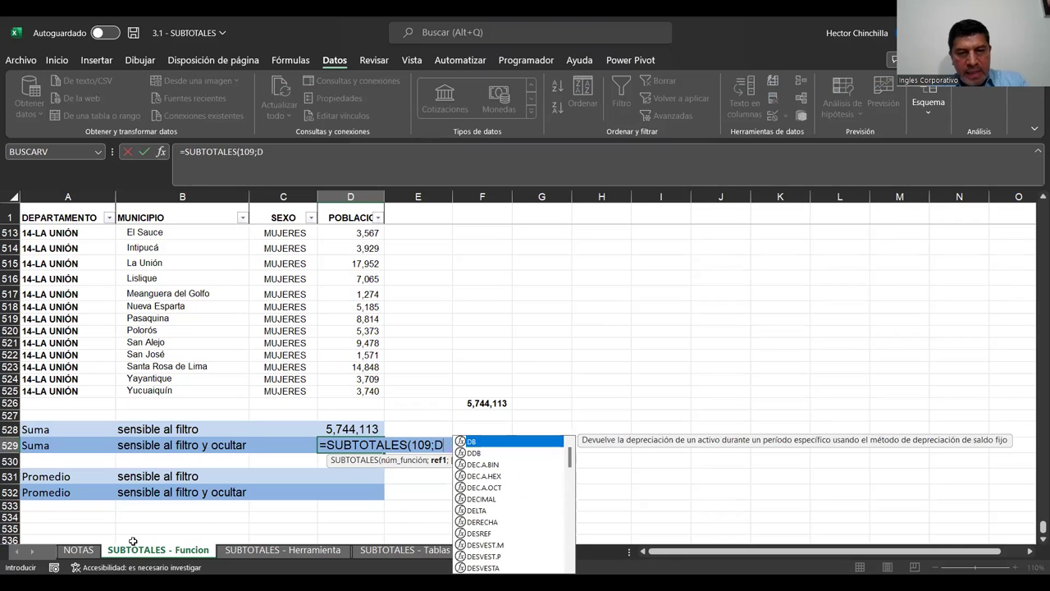
text(")
key(BackSpace)
text(2)
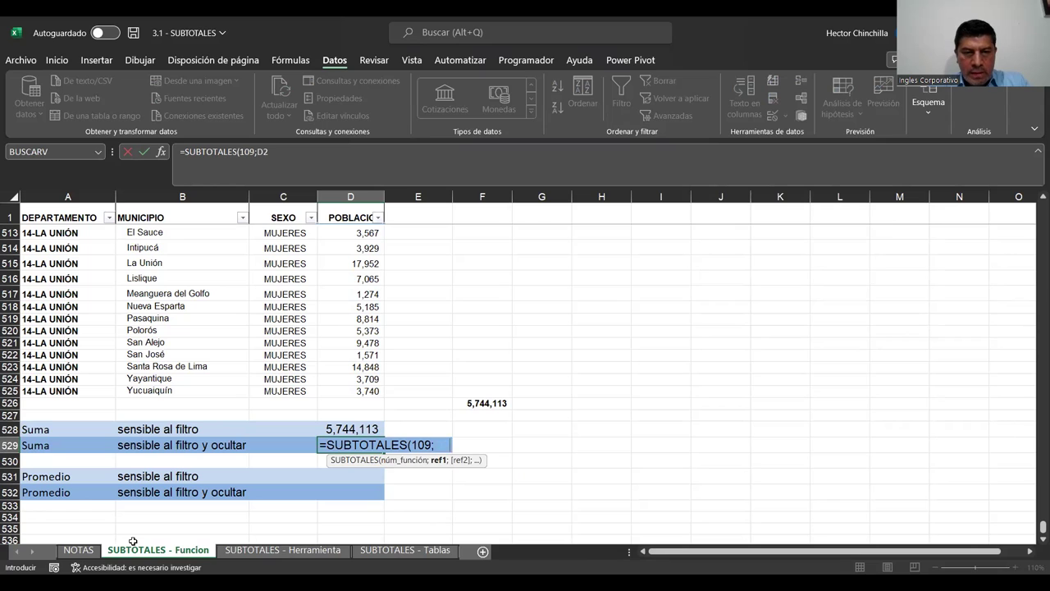
text(:)
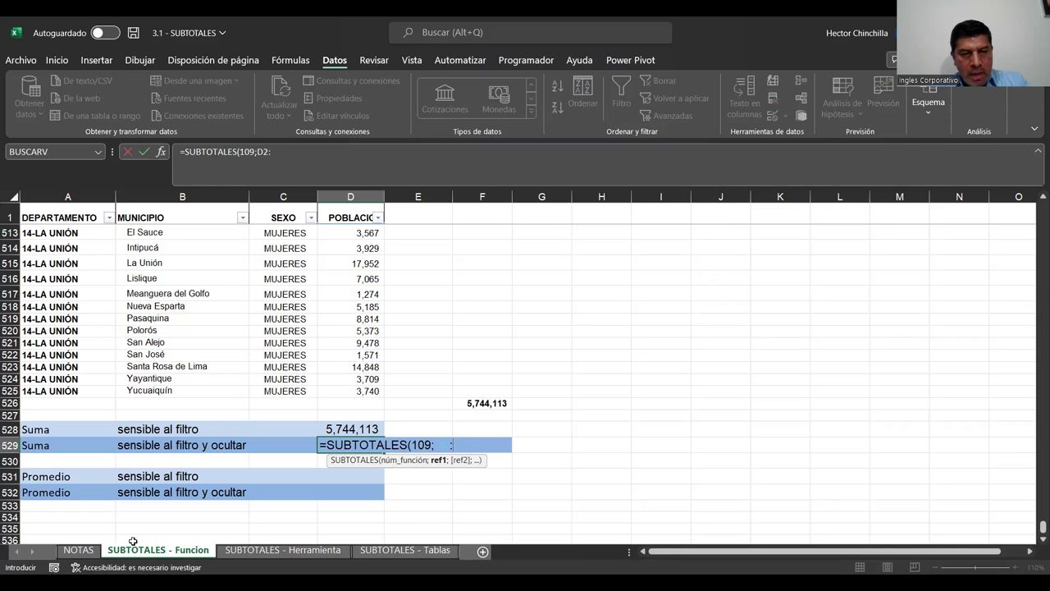
text(d)
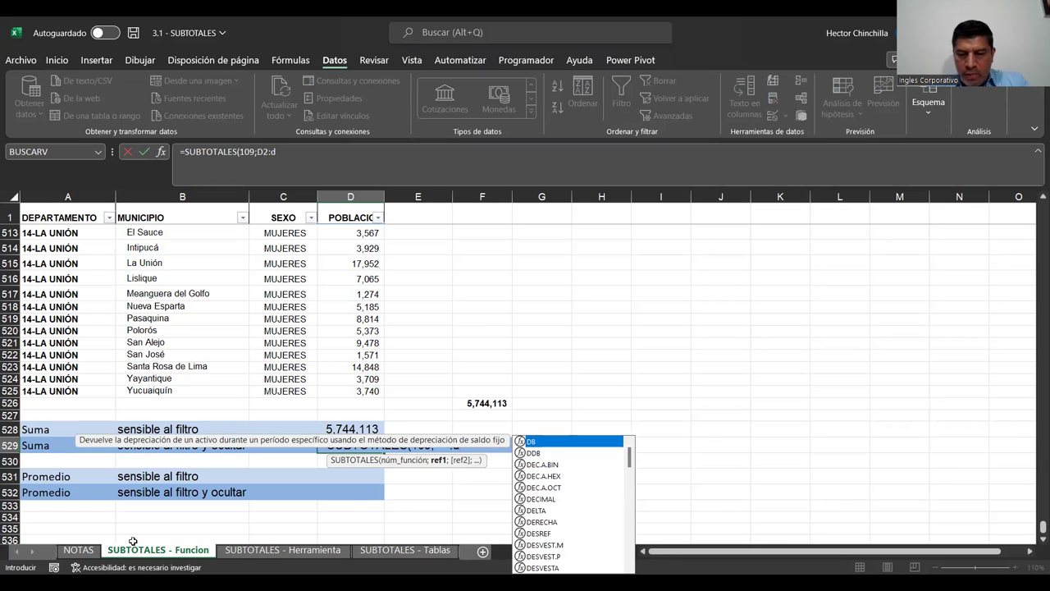
text(525)
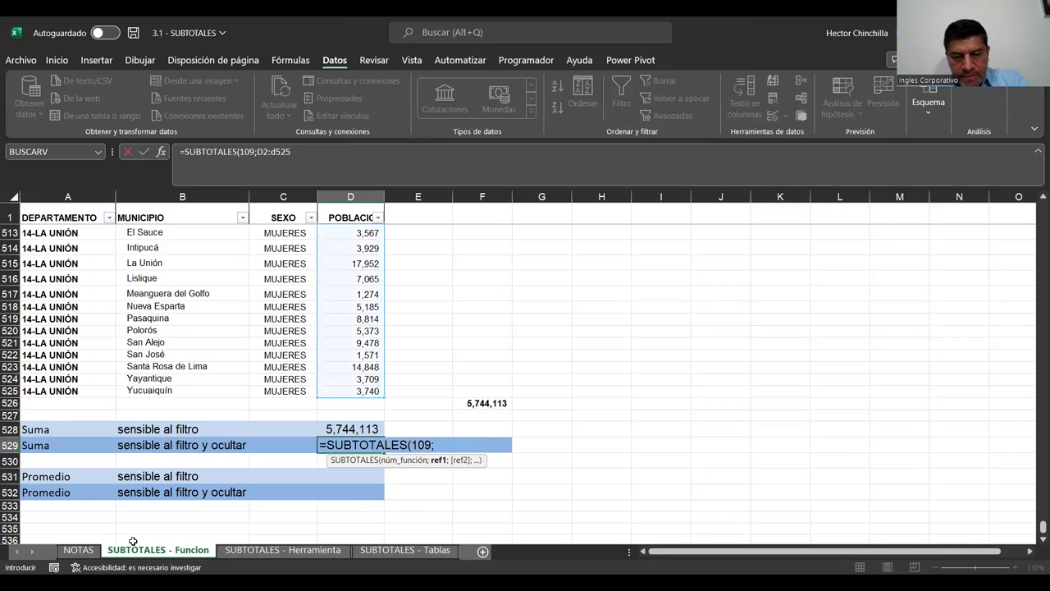
key(Return)
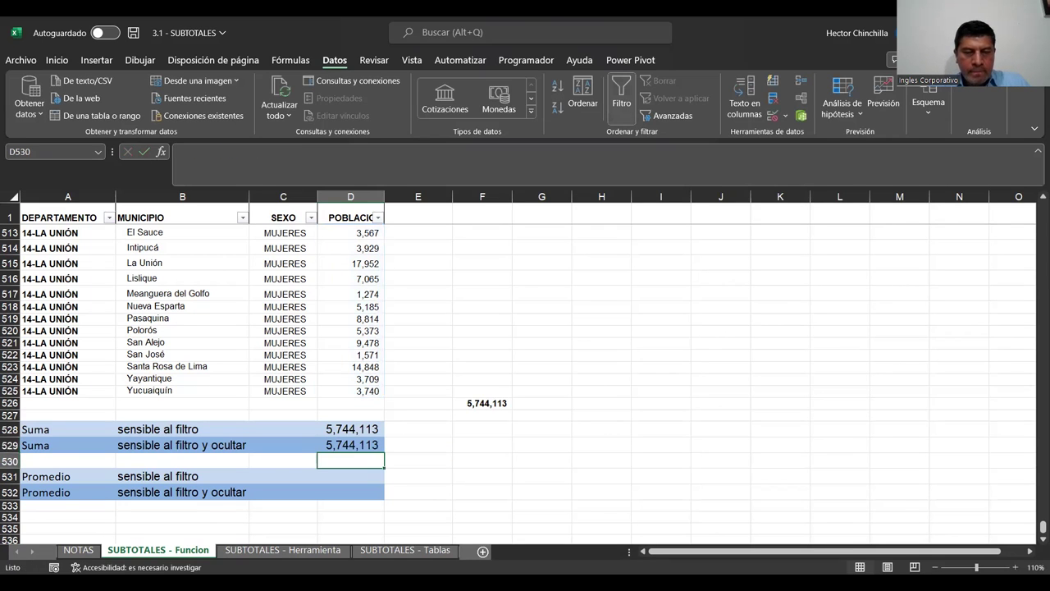
Review the two Suma rows 528 and 529, going over their "sensible al filtro" and "sensible al filtro y ocultar" labels
click(129, 430)
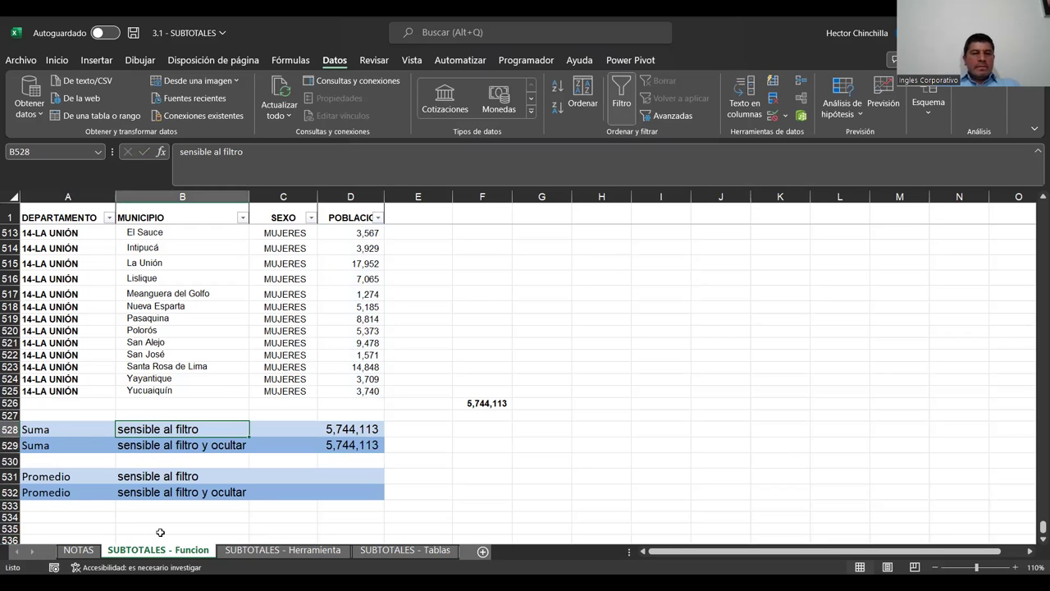
key(Down)
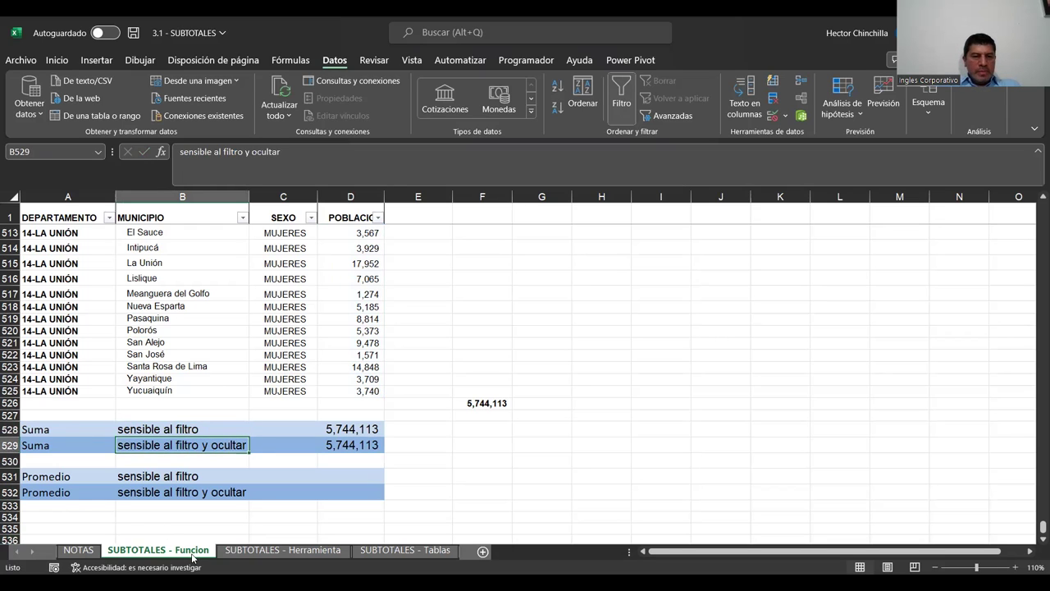
key(Left)
key(Up)
key(Right)
key(Right)
key(Right)
key(Left)
key(Left)
key(Left)
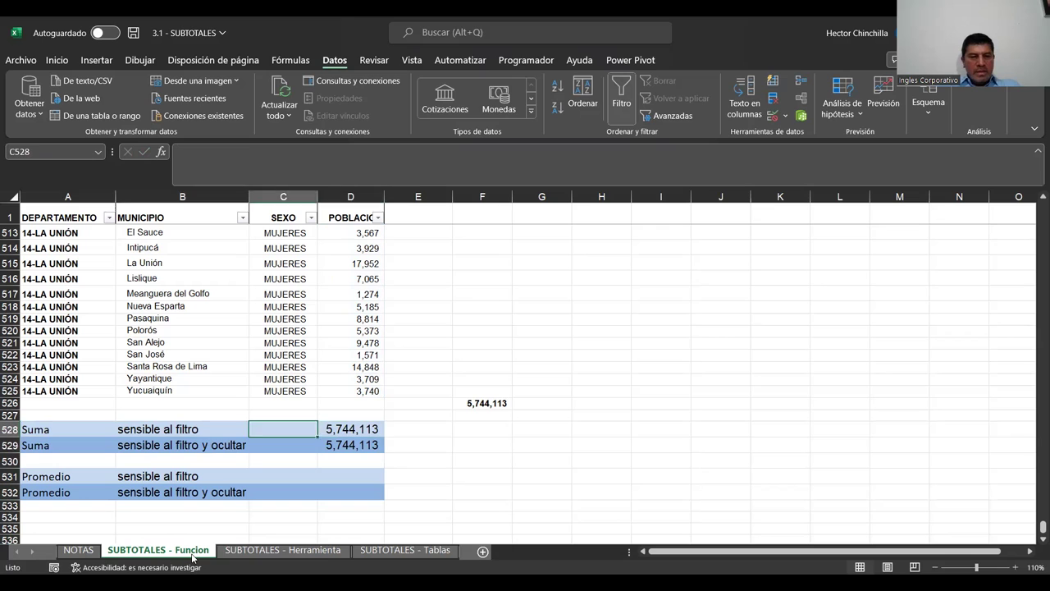
key(Down)
key(Up)
key(Right)
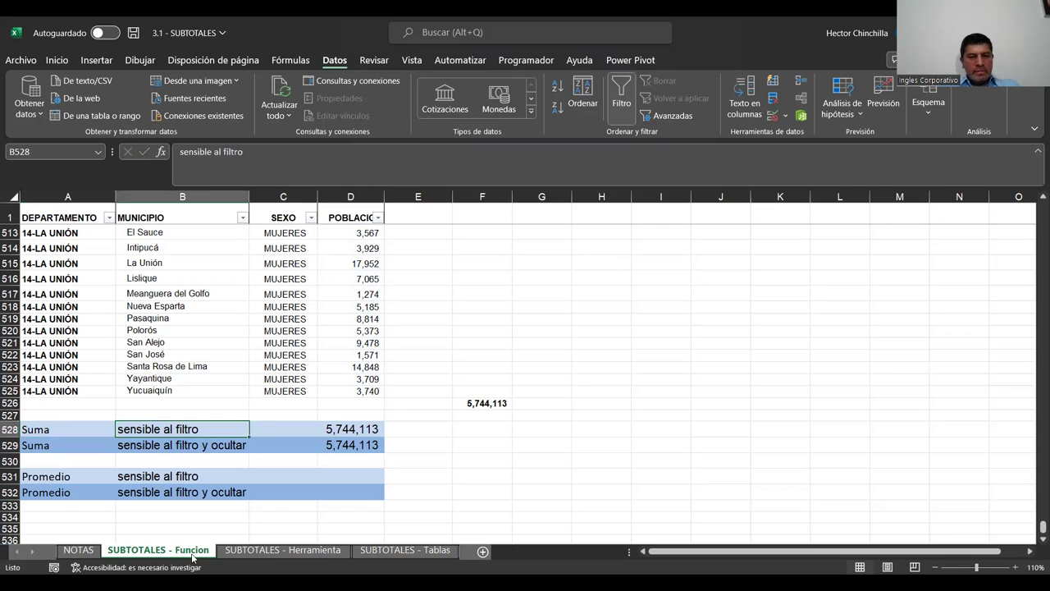
key(Right)
key(Right)
key(Left)
key(Left)
key(Left)
Compare the SUBTOTALES formulas in cells D528 and D529
click(324, 430)
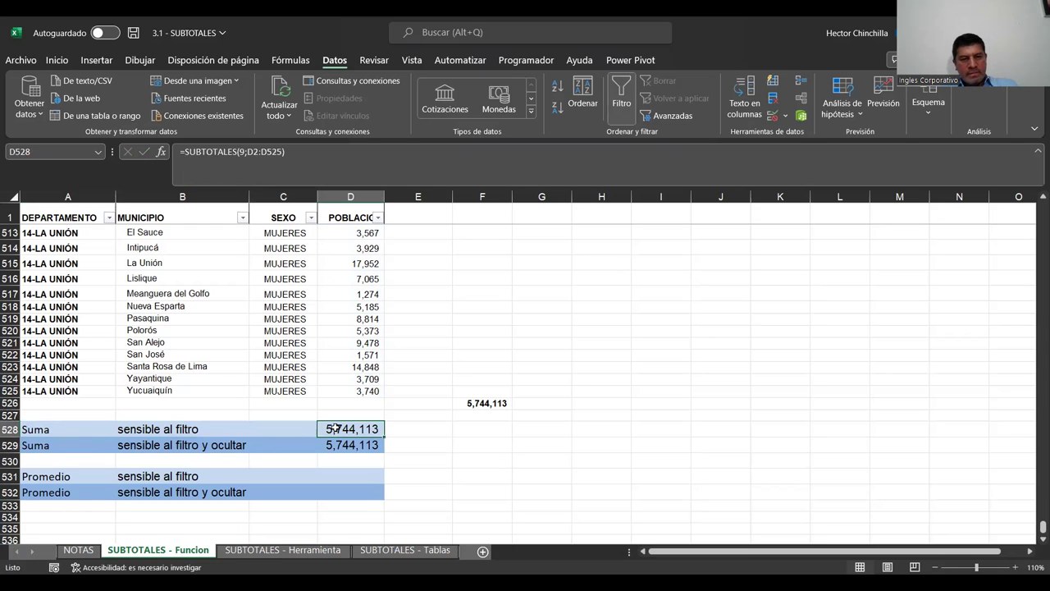
click(331, 445)
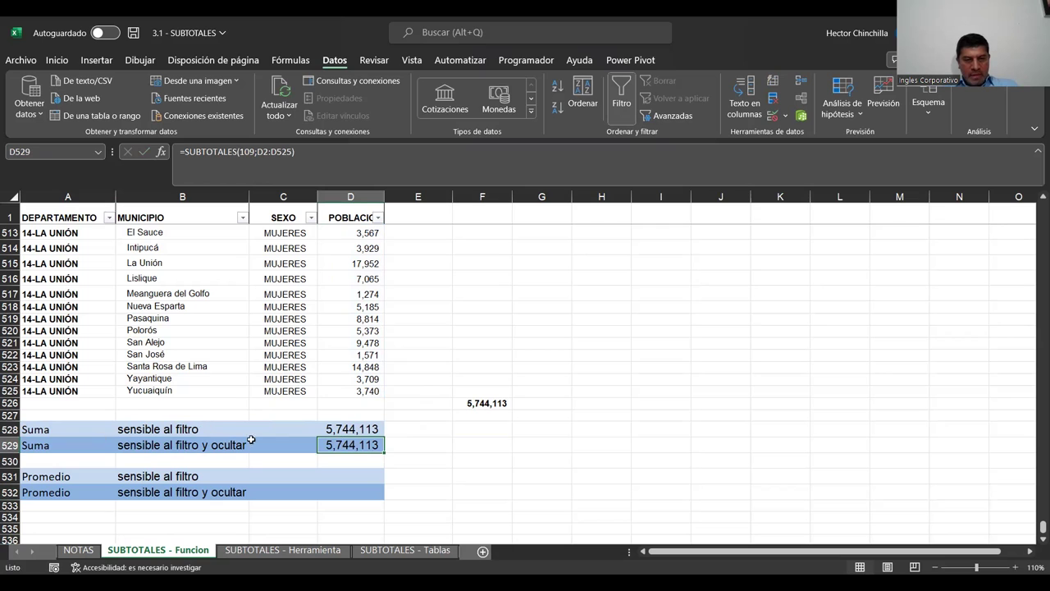
click(340, 430)
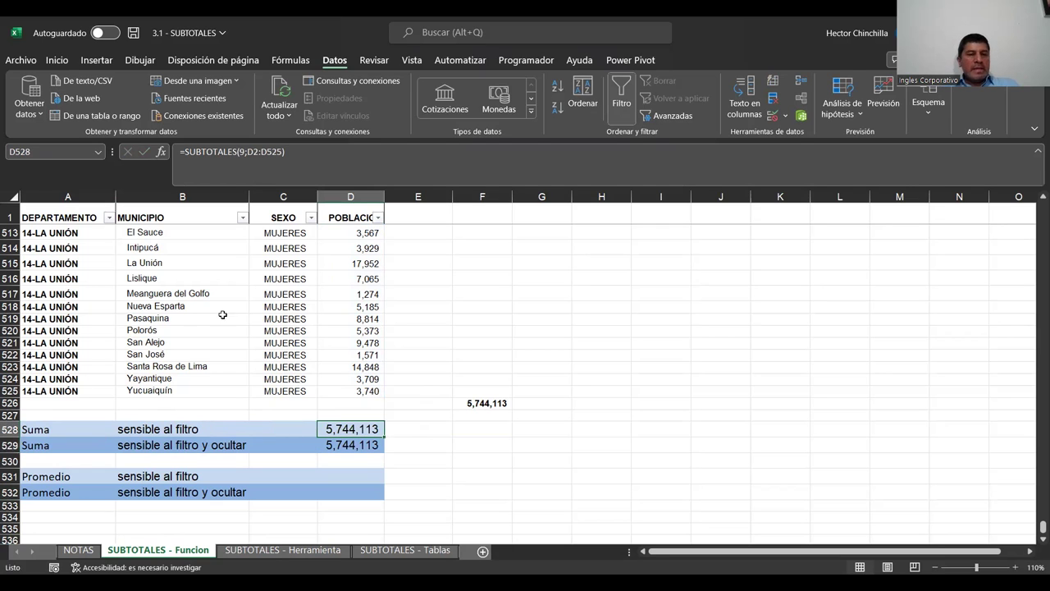
Filter the DEPARTAMENTO column to exclude 14-LA UNIÓN and check the two Suma subtotals
scroll(121, 269, up, 1)
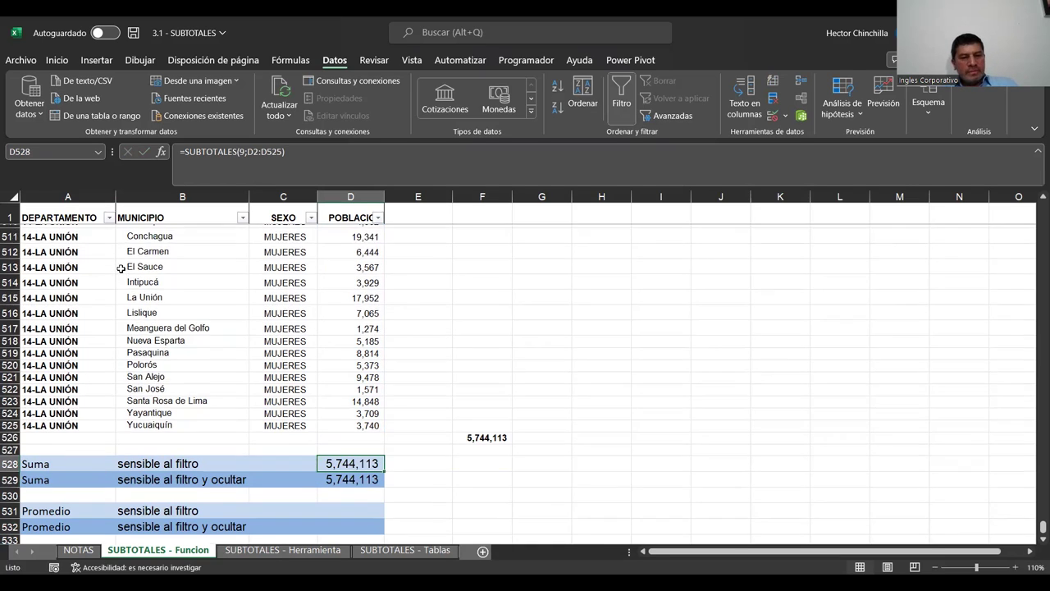
scroll(121, 268, down, 1)
scroll(120, 268, up, 1)
scroll(119, 267, down, 1)
scroll(118, 268, up, 1)
scroll(105, 263, down, 1)
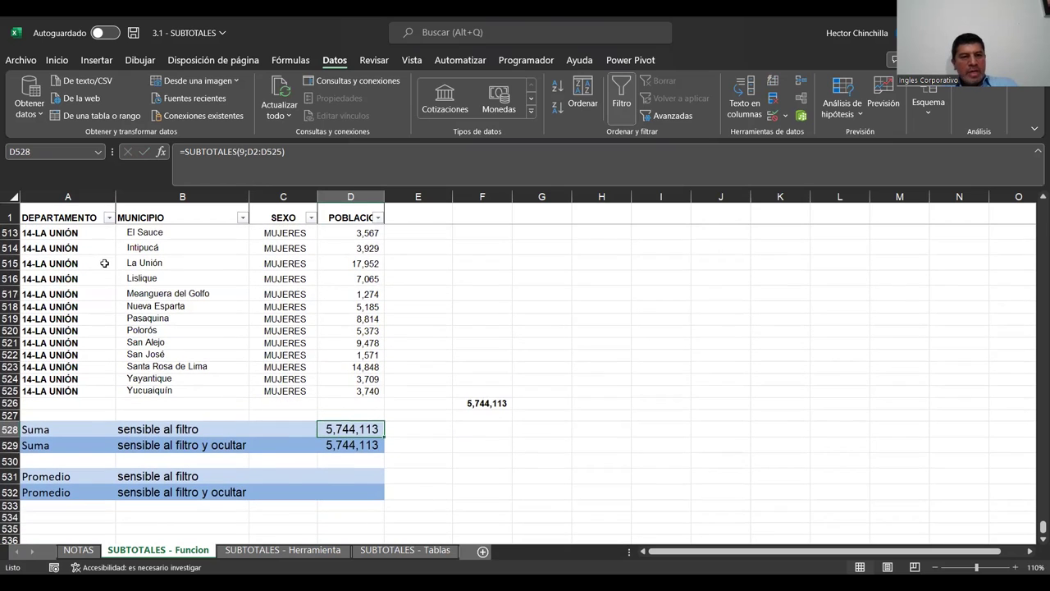
click(108, 218)
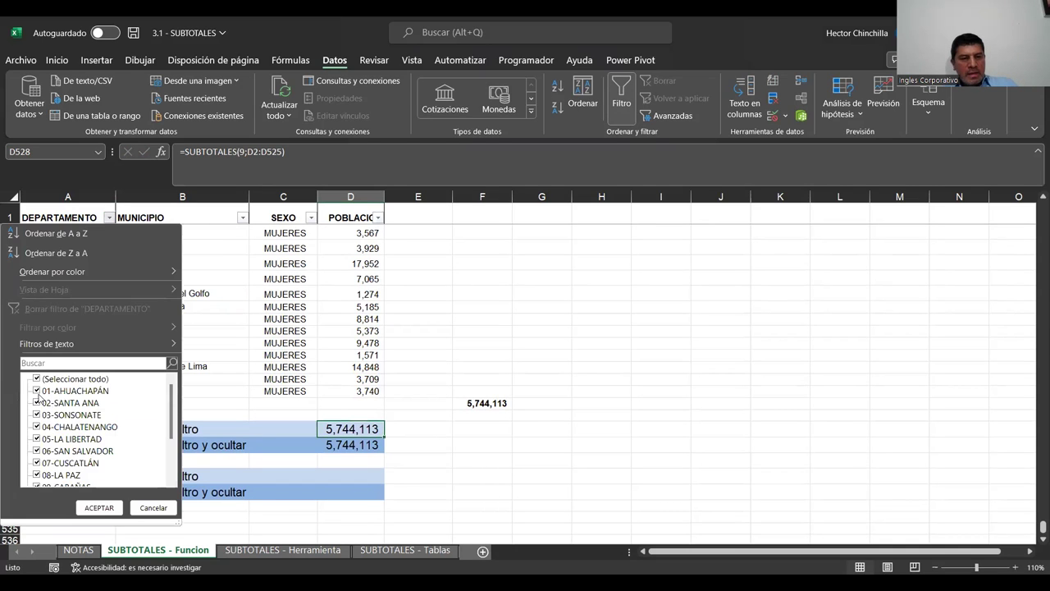
scroll(72, 471, down, 2)
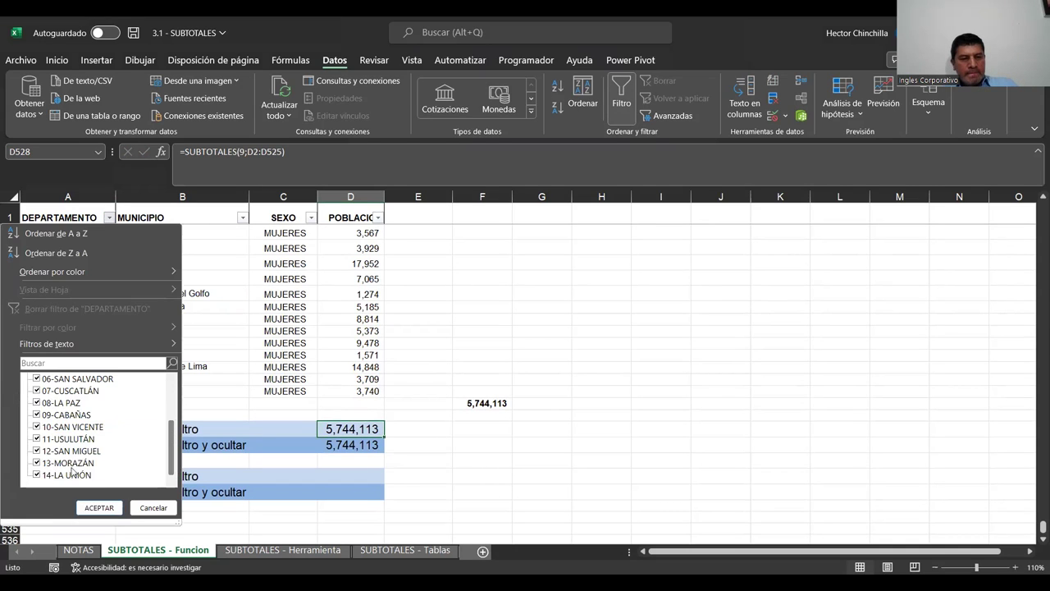
click(37, 475)
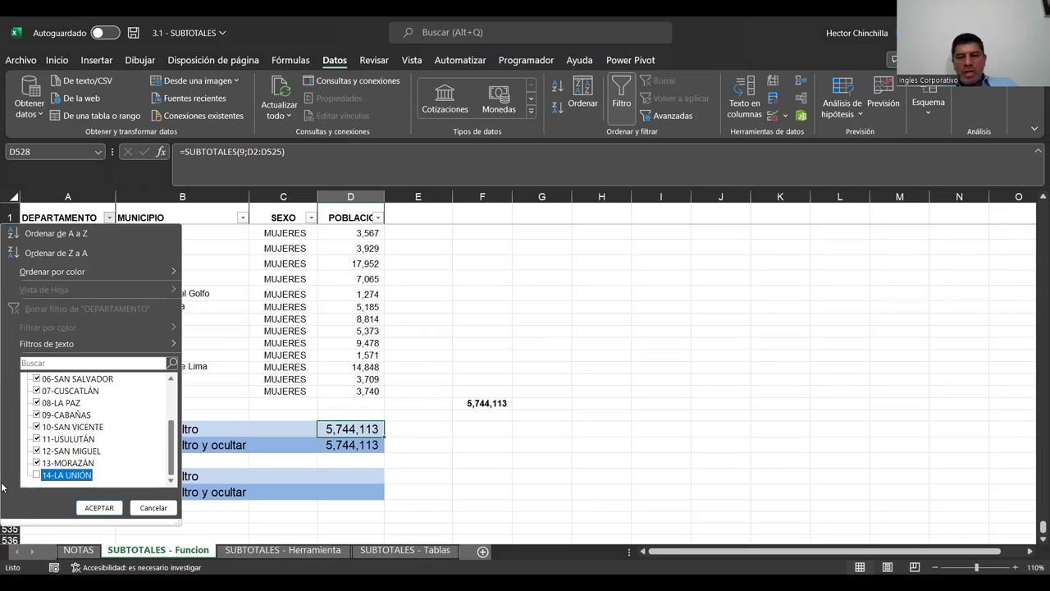
click(97, 508)
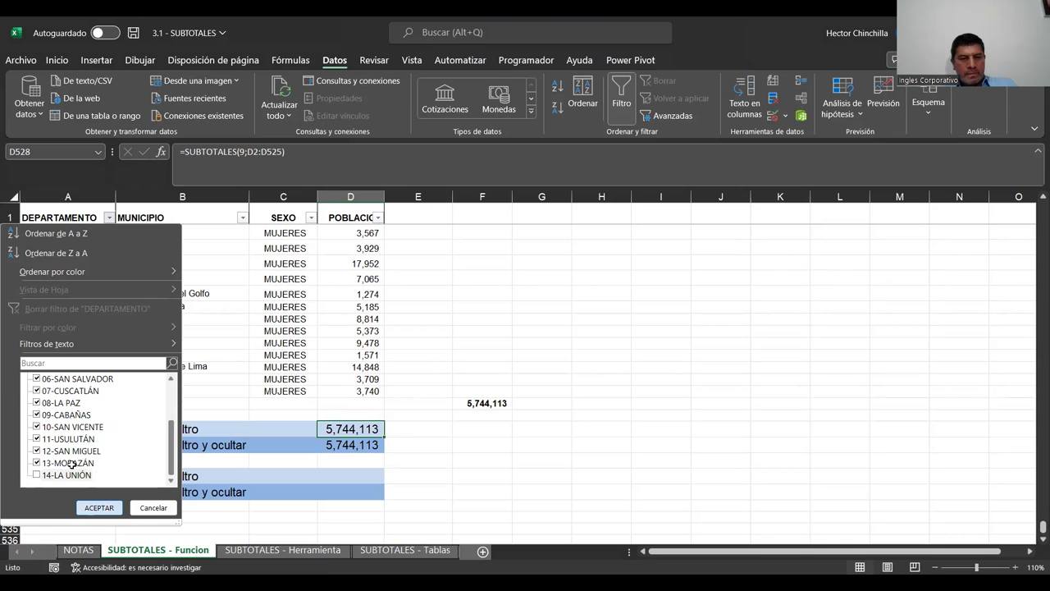
scroll(281, 431, up, 4)
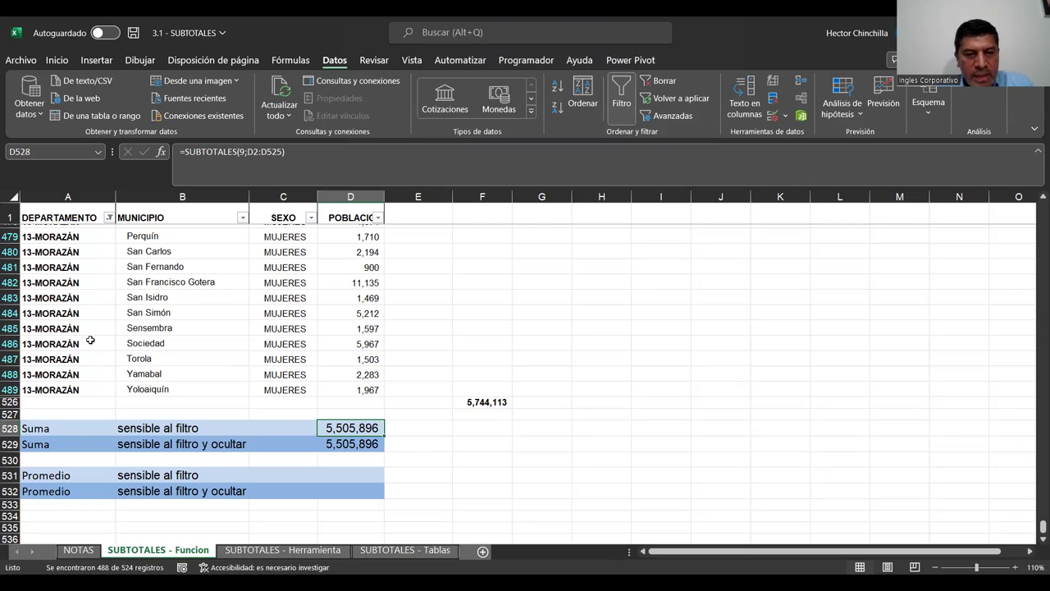
Clear the DEPARTAMENTO filter and return to the subtotal rows below the data
key(alt+a)
key(c)
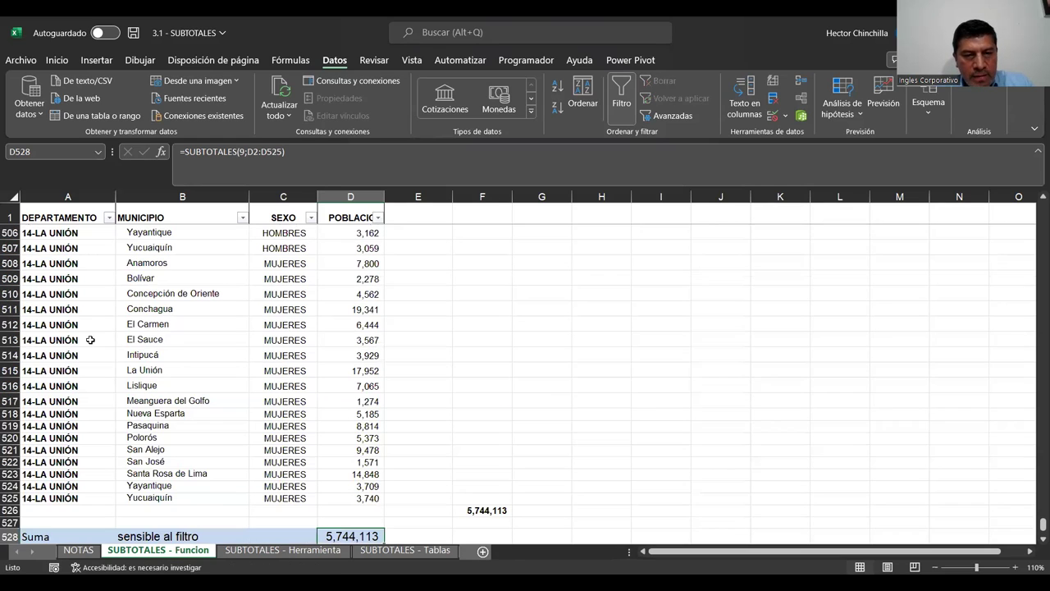
scroll(280, 328, down, 3)
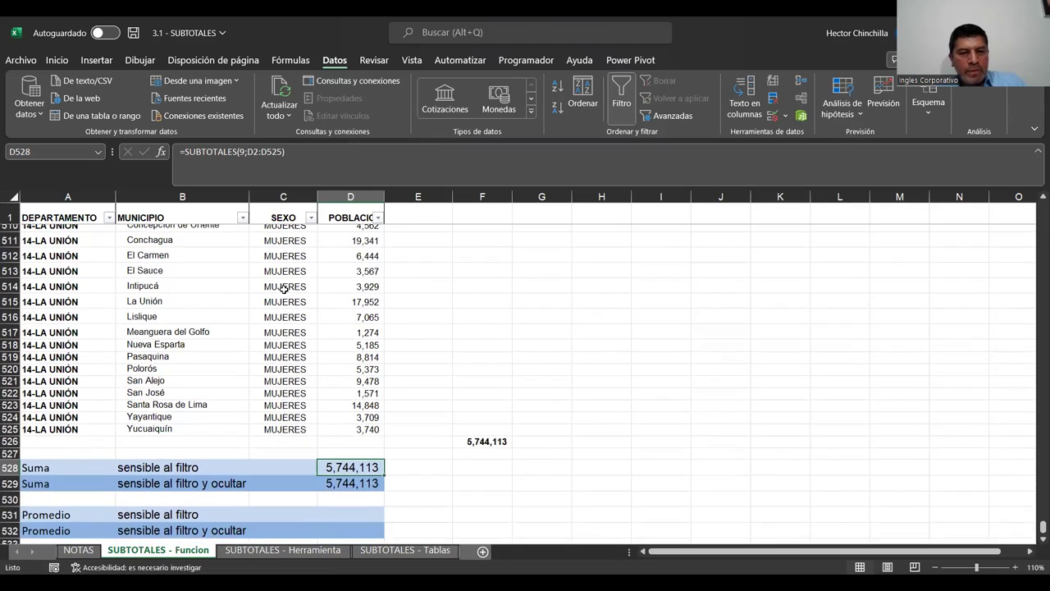
Hide rows 514 to 525, the last 14-LA UNIÓN records above the subtotal rows
click(427, 445)
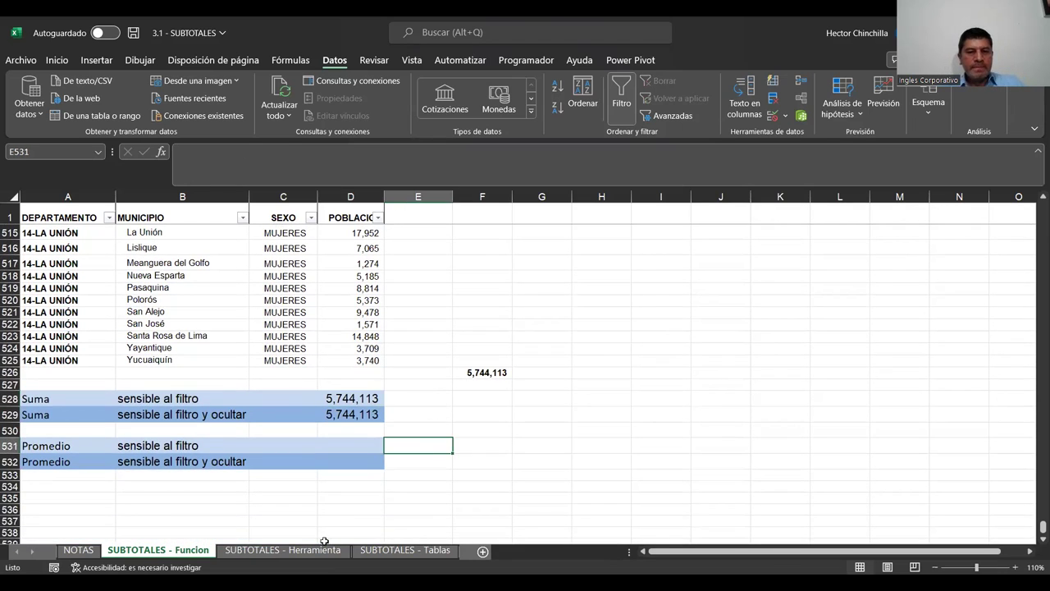
click(151, 347)
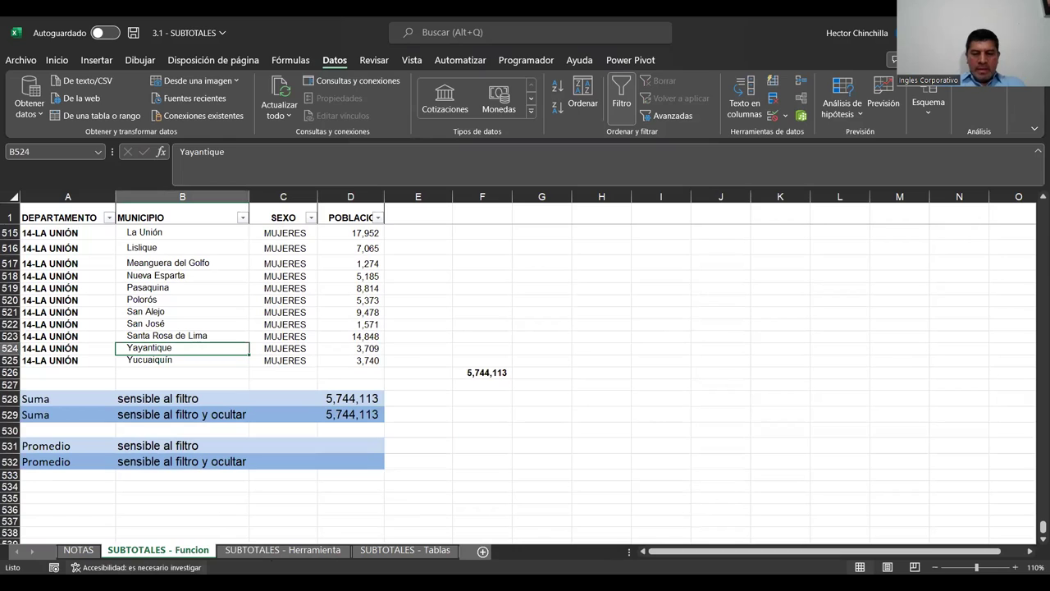
key(Left)
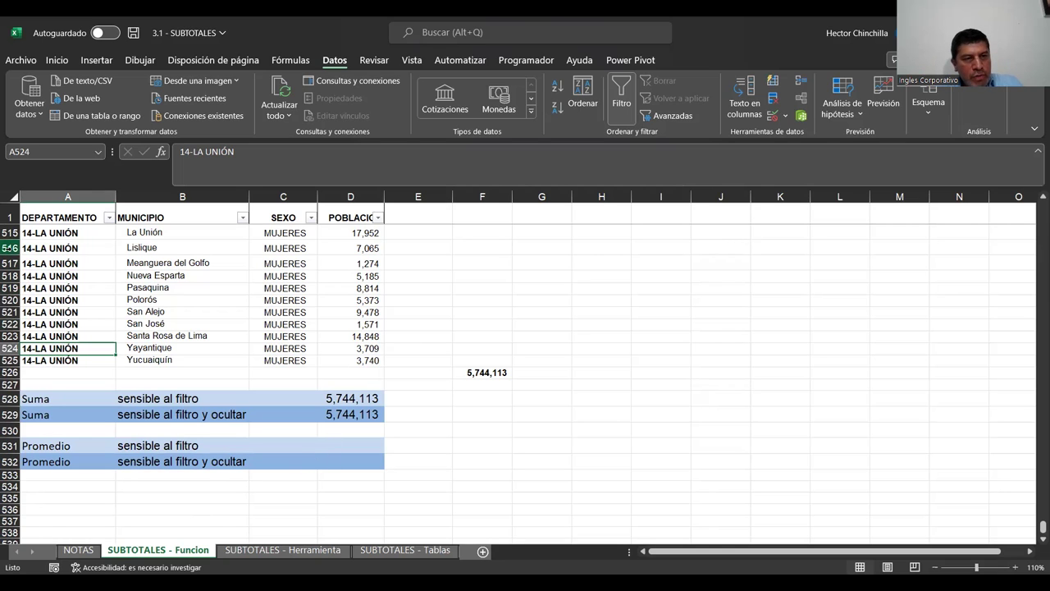
scroll(37, 263, up, 1)
scroll(37, 263, up, 1)
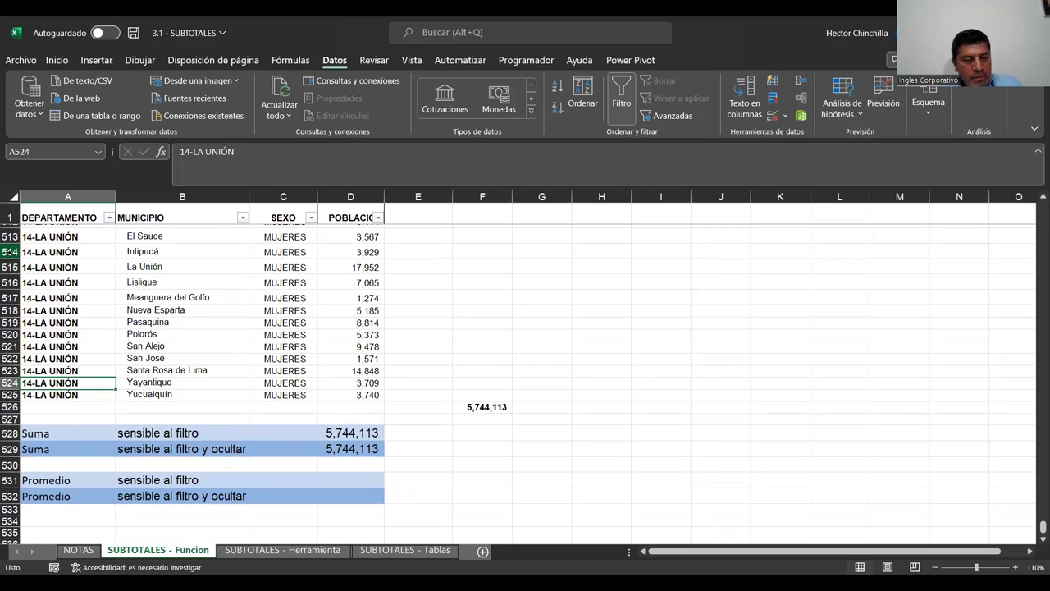
click(9, 252)
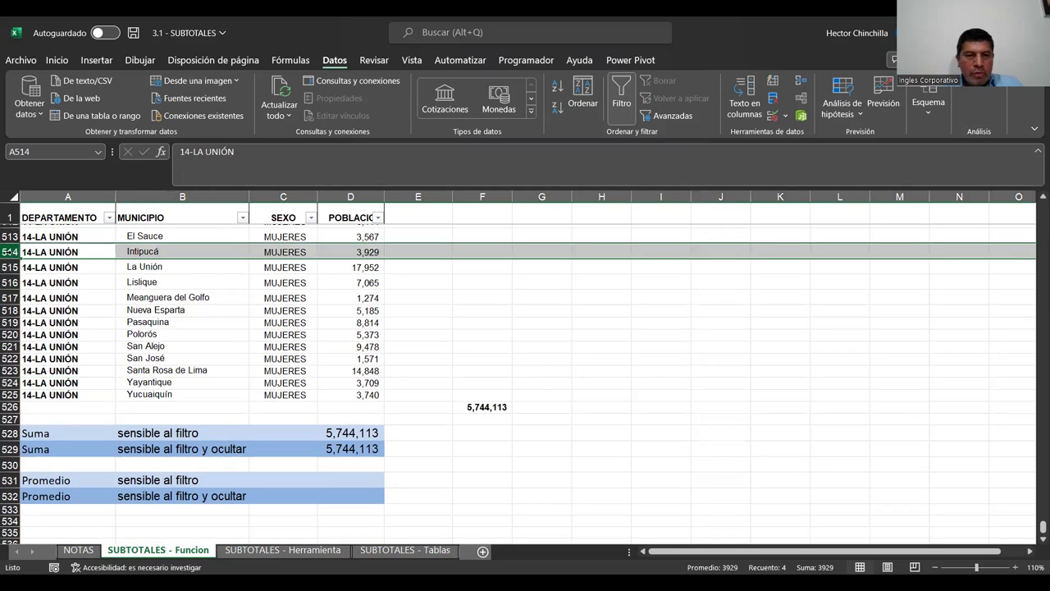
drag(9, 251, 8, 269)
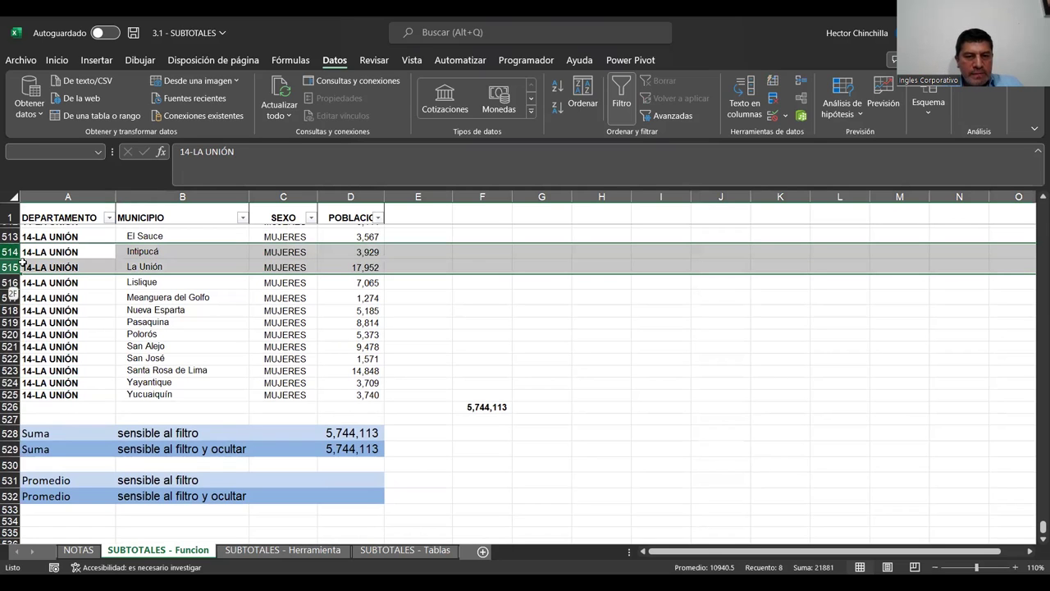
key(ctrl+shift+Down)
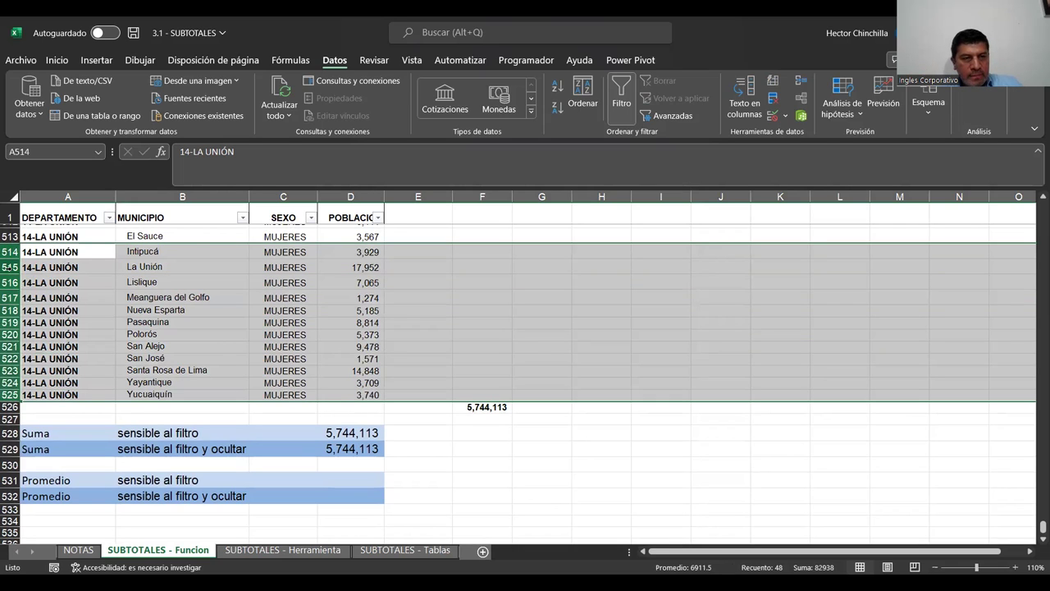
right_click(8, 273)
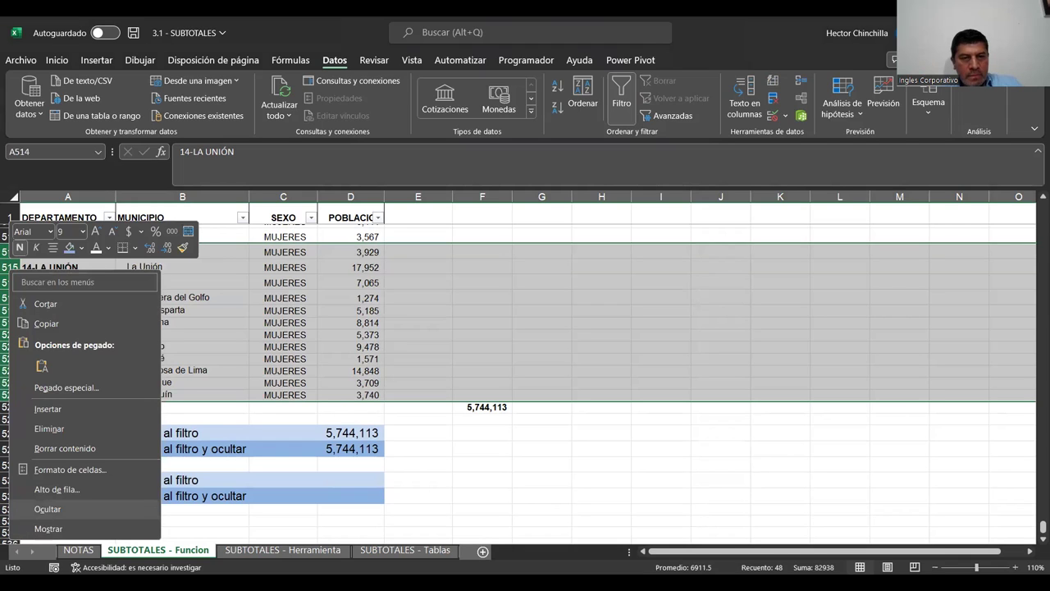
click(48, 508)
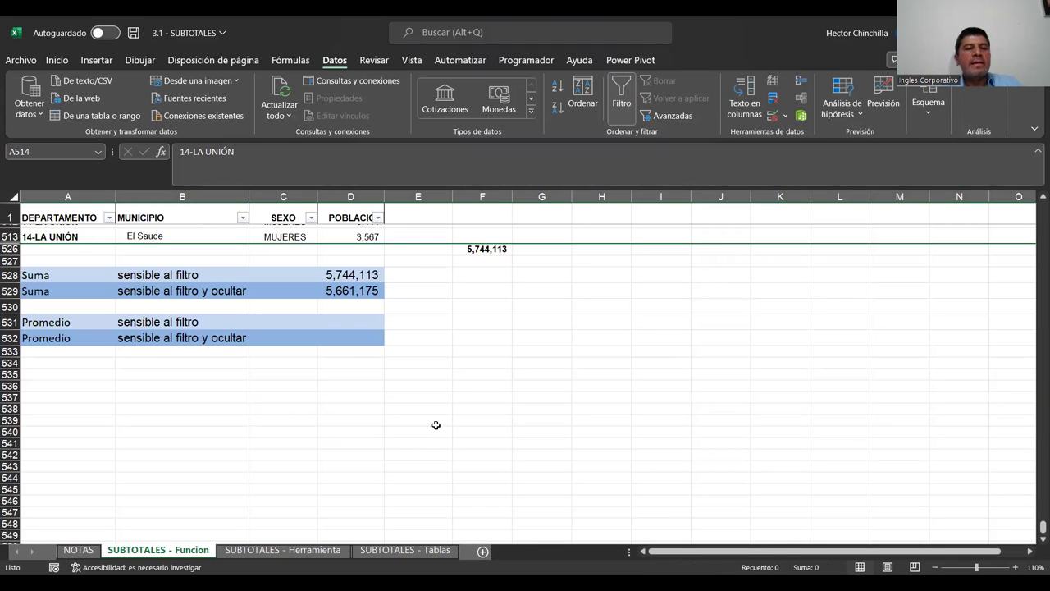
Compare the two Suma subtotals with the rows hidden and inspect the SUBTOTALES formula in D529
scroll(275, 331, up, 2)
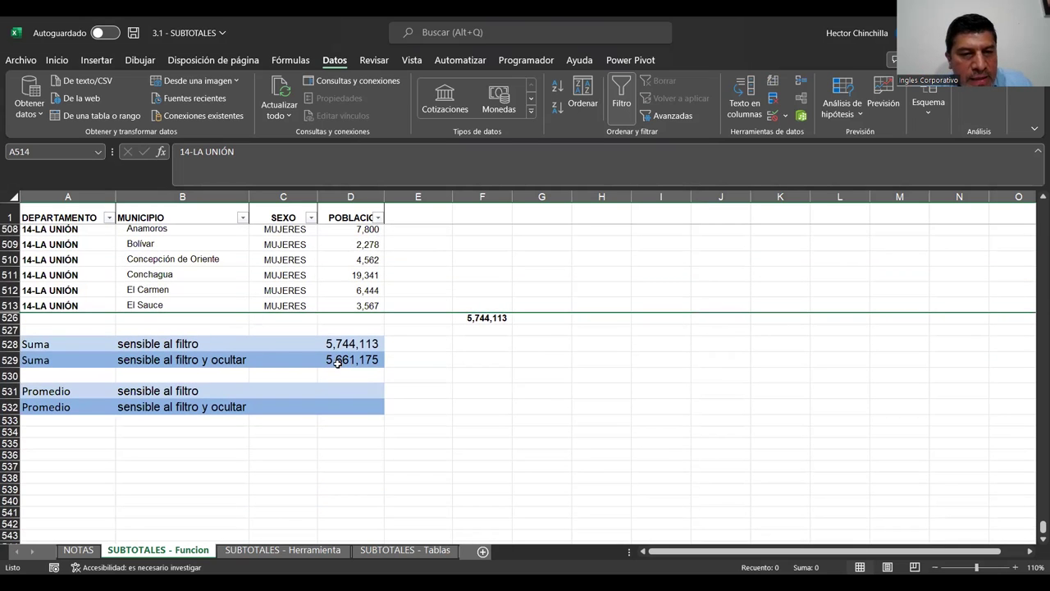
click(336, 359)
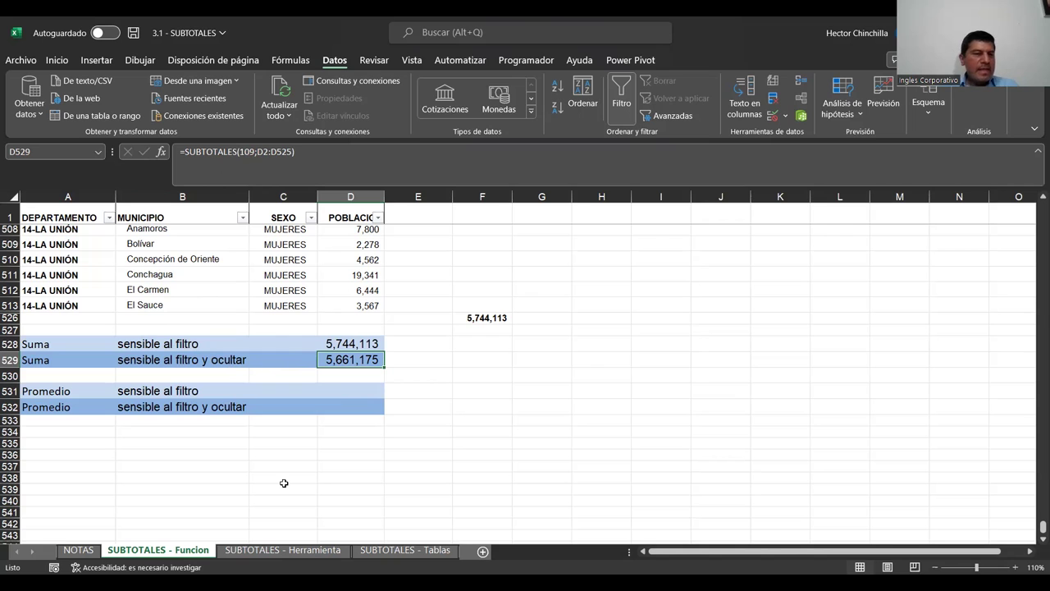
scroll(263, 443, up, 2)
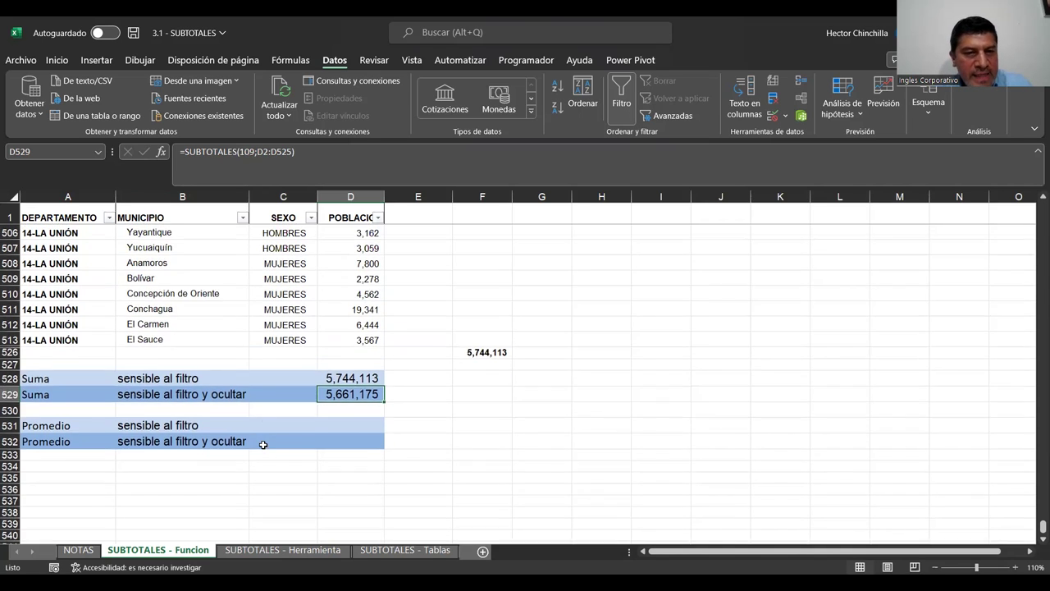
scroll(267, 447, up, 1)
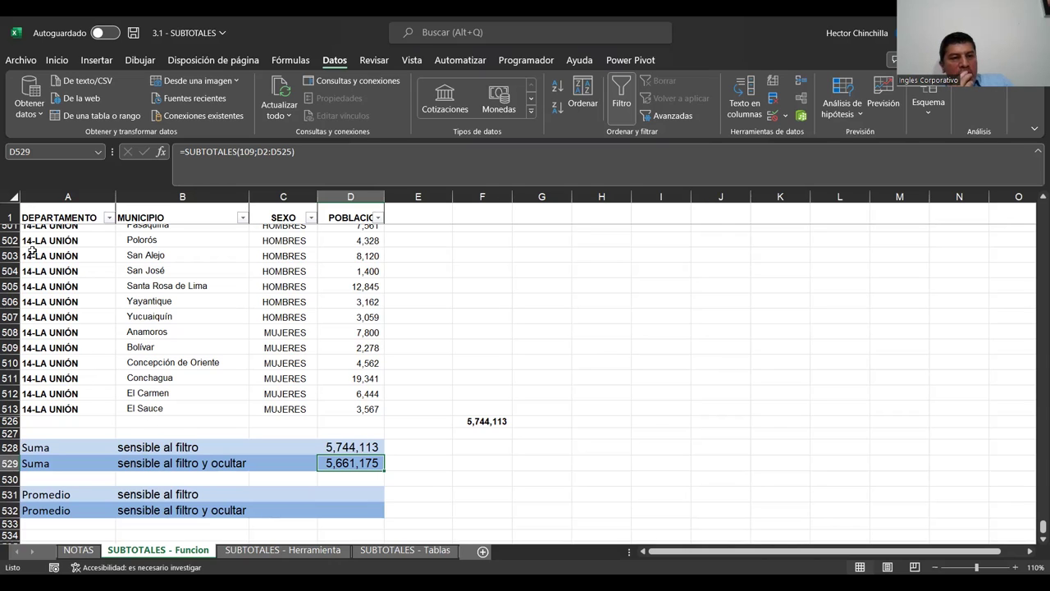
Exclude 14-LA UNIÓN with the DEPARTAMENTO filter while rows are hidden, and compare both Suma subtotals
click(109, 218)
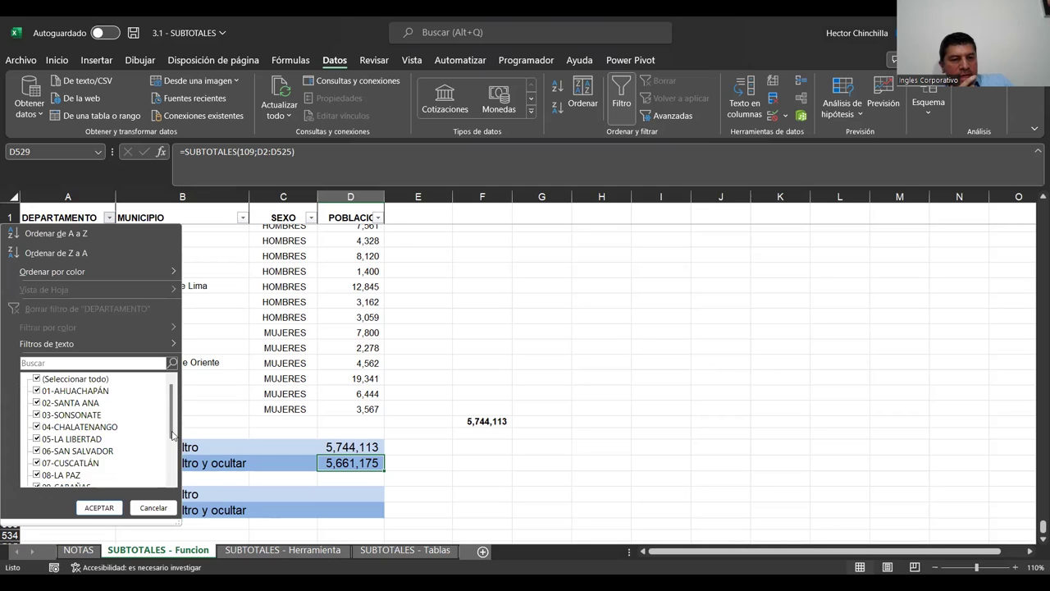
drag(169, 425, 170, 464)
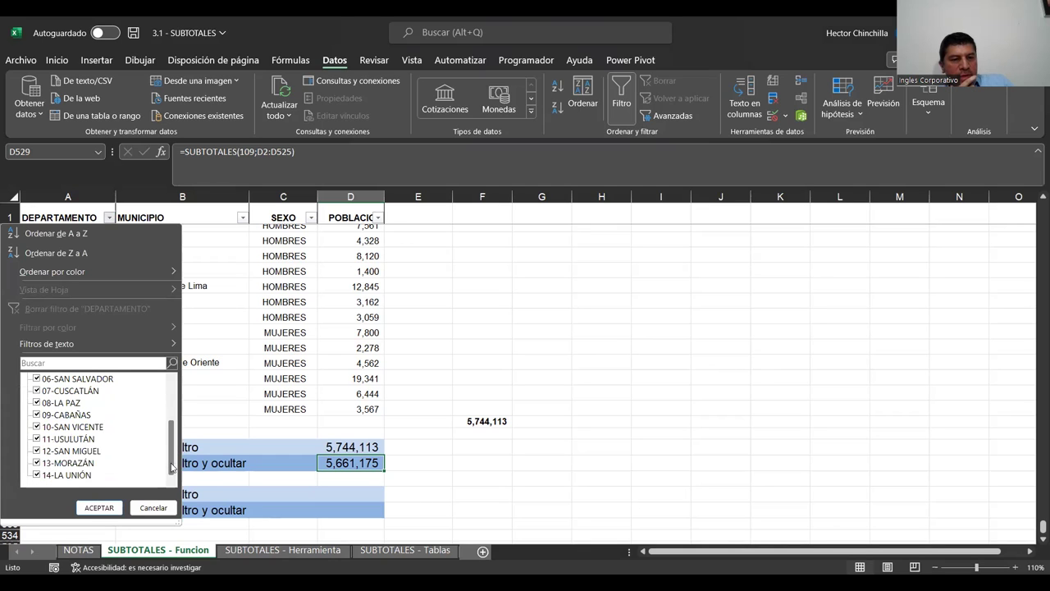
click(36, 475)
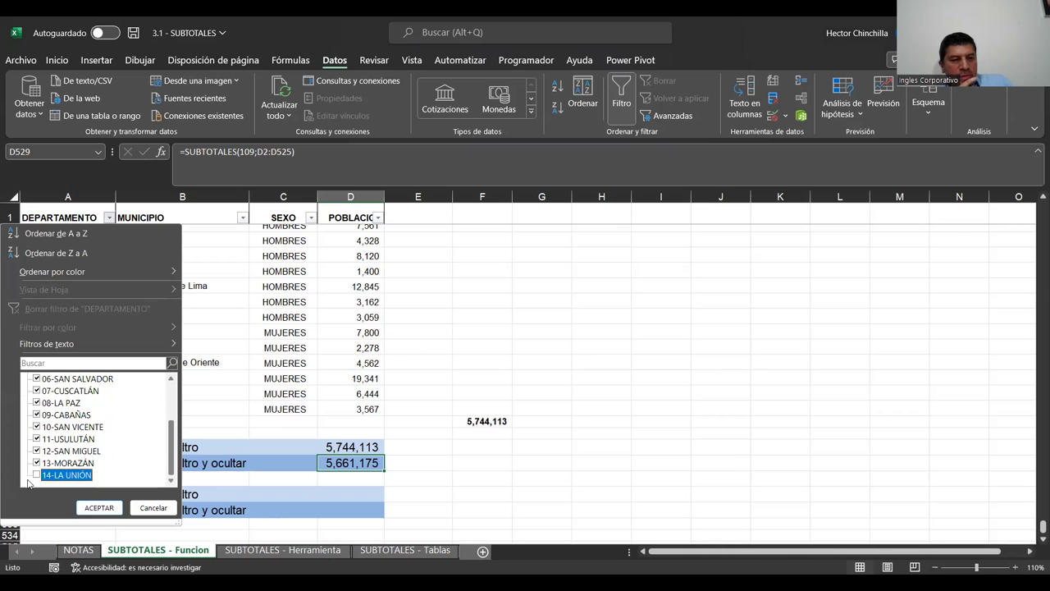
click(95, 512)
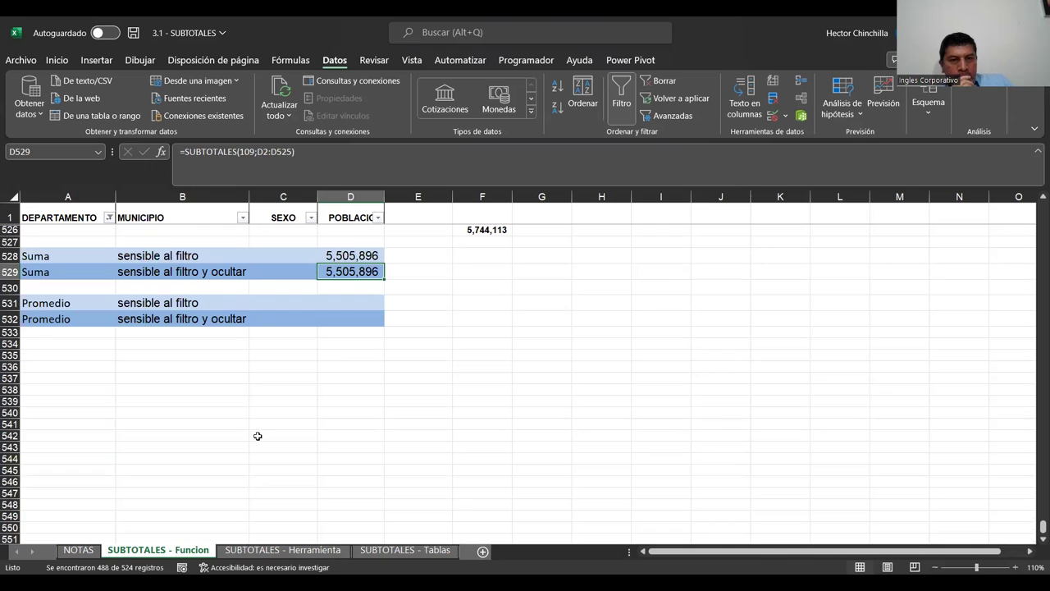
scroll(258, 435, up, 3)
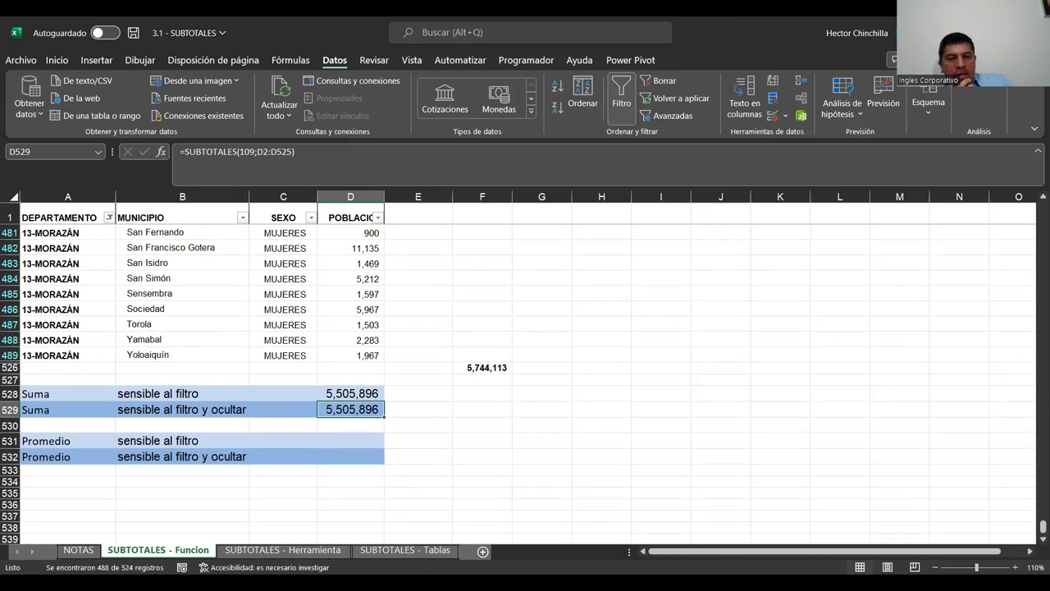
scroll(452, 451, up, 2)
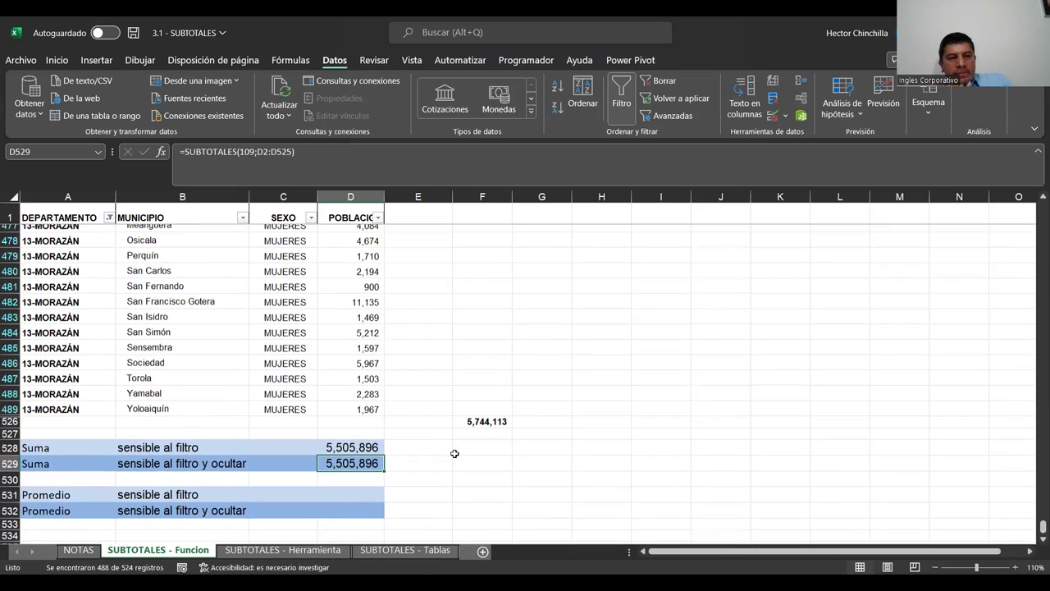
scroll(460, 451, up, 3)
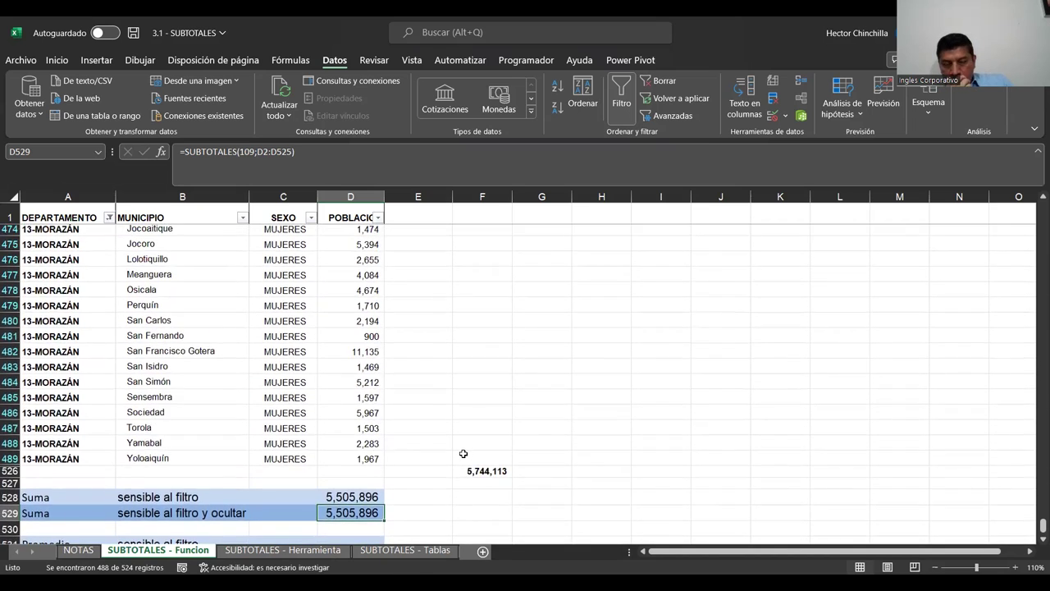
scroll(462, 452, down, 3)
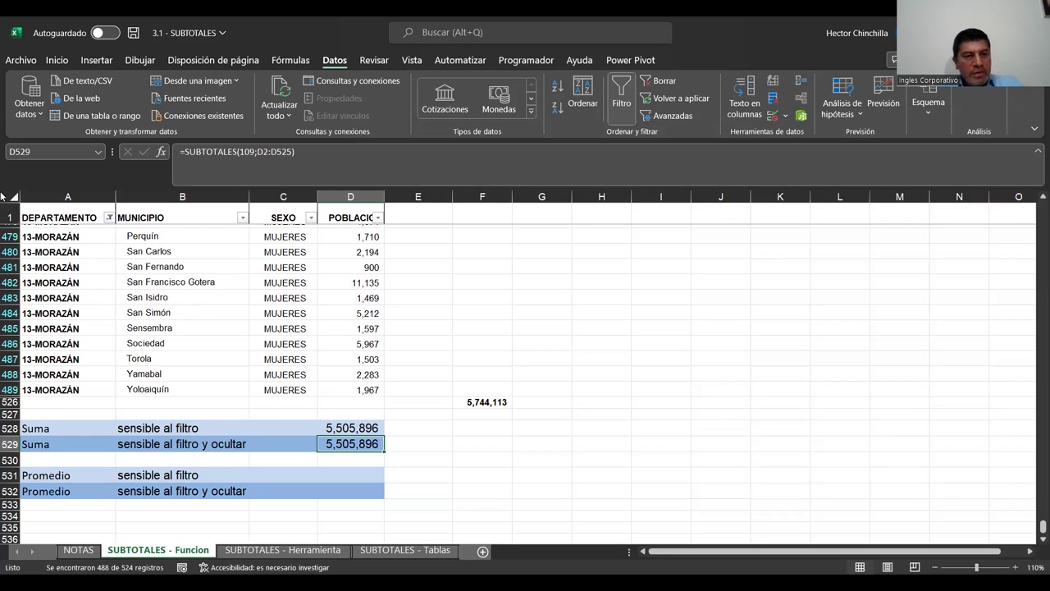
Include 14-LA UNIÓN again in the DEPARTAMENTO filter and check the restored rows and subtotals at the end of the data
click(110, 217)
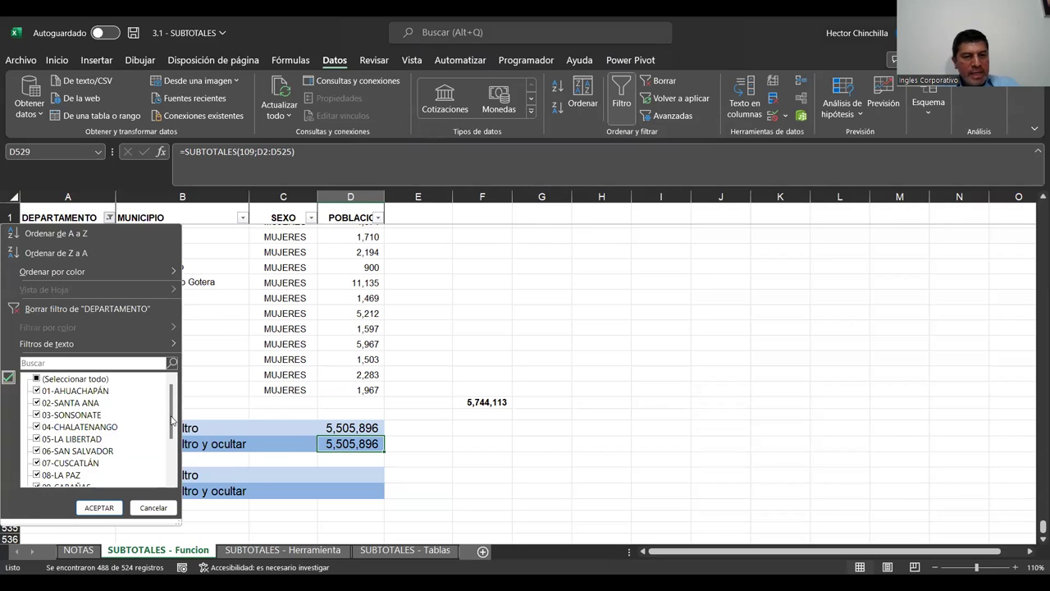
drag(170, 414, 170, 461)
click(37, 475)
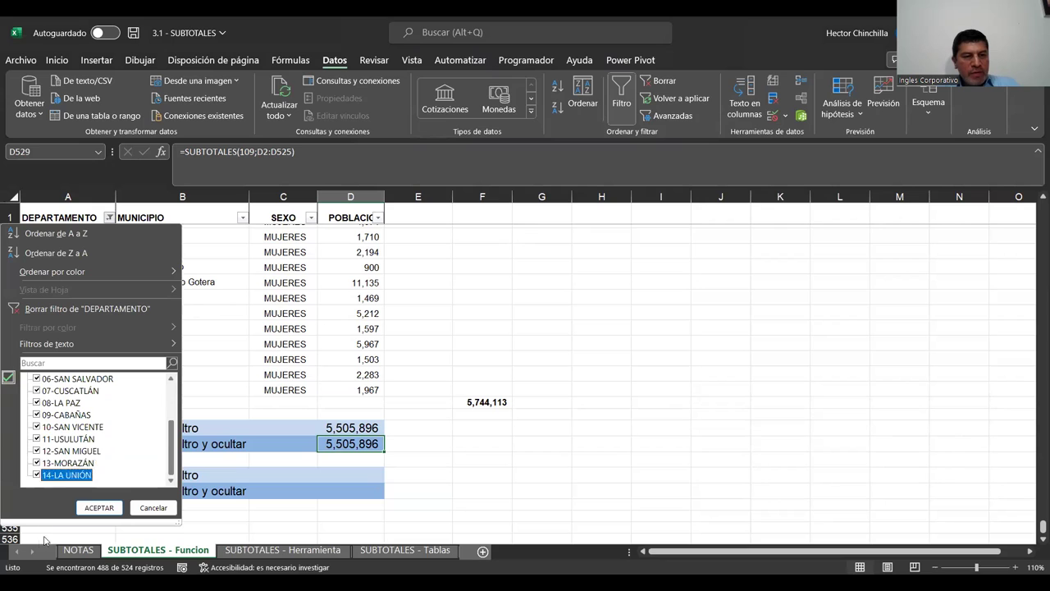
click(90, 508)
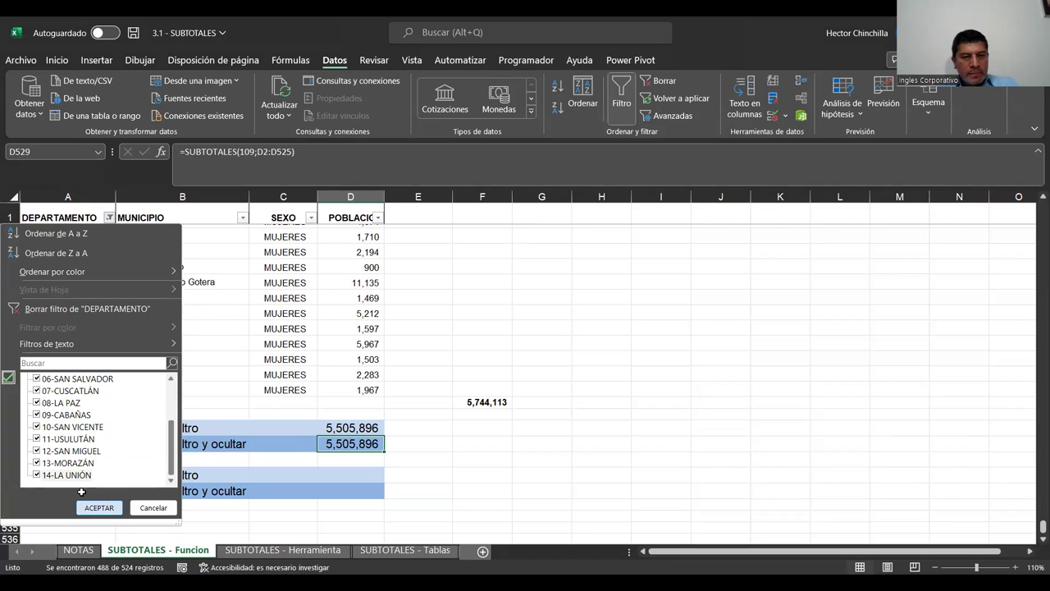
click(368, 375)
key(ctrl+End)
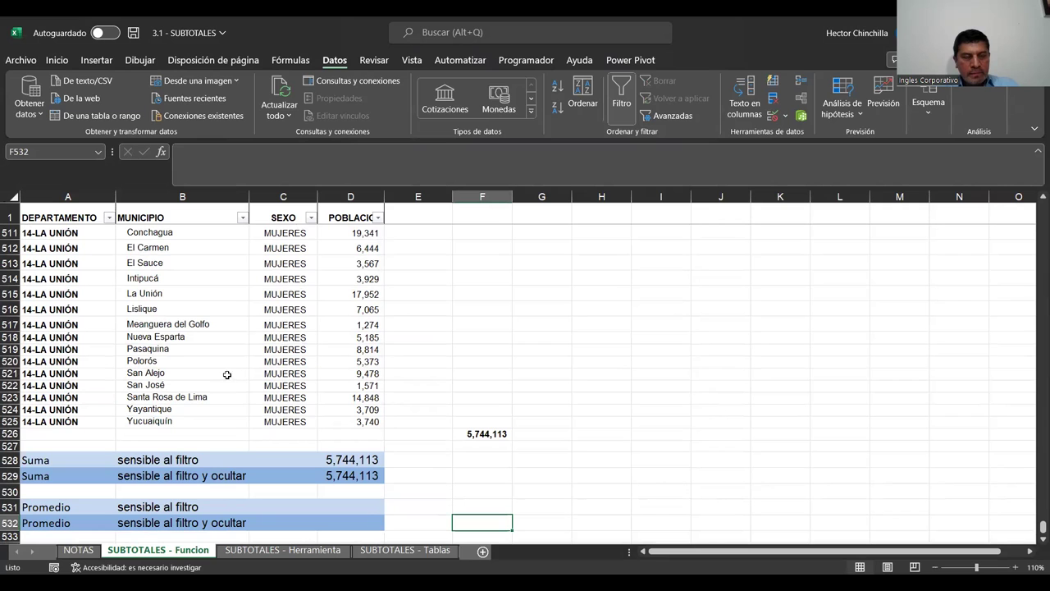
scroll(188, 353, up, 3)
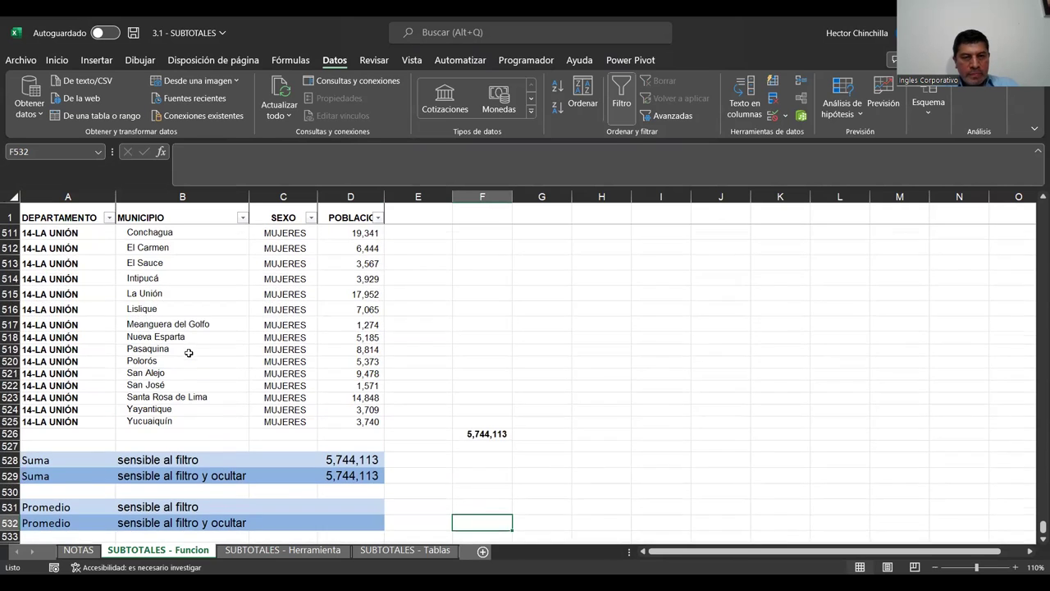
scroll(189, 352, up, 4)
scroll(192, 352, down, 9)
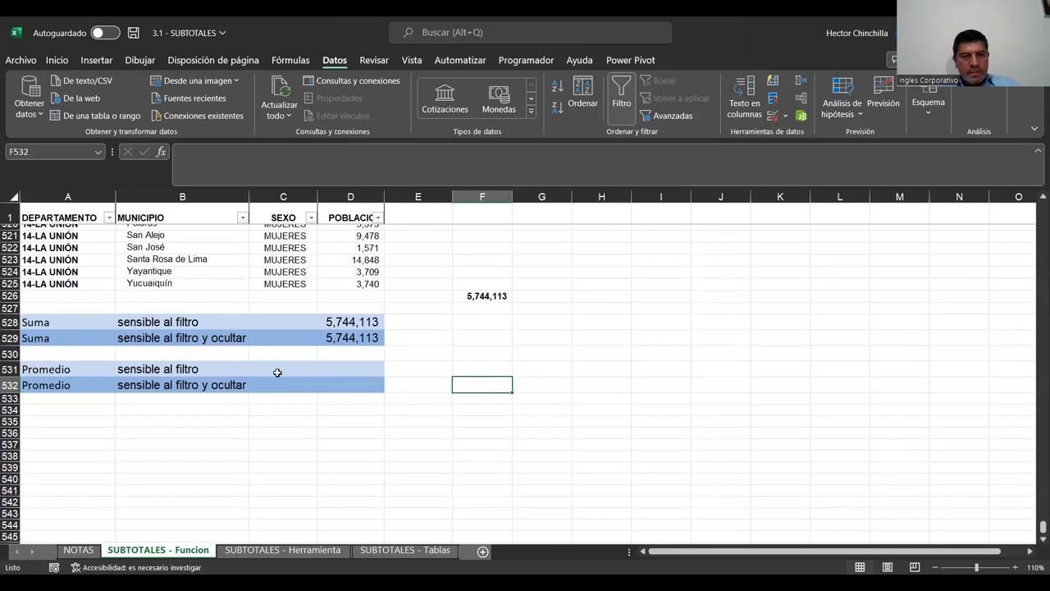
Enter =SUBTOTALES(1;D2:D525) in D531 as the Promedio that is sensitive to the filter
click(276, 370)
key(Right)
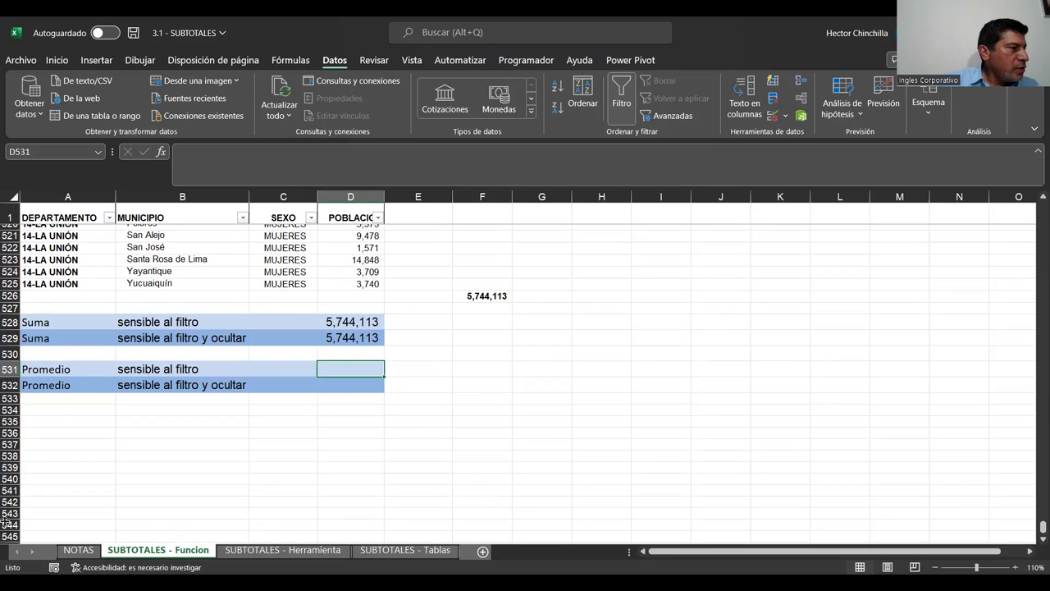
key(Up)
key(Up)
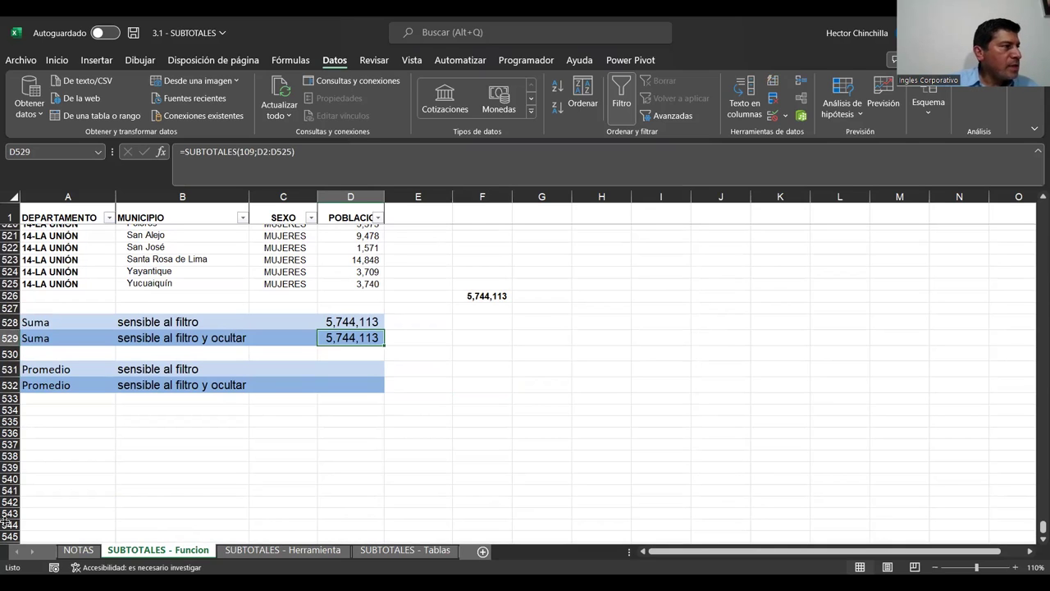
click(345, 369)
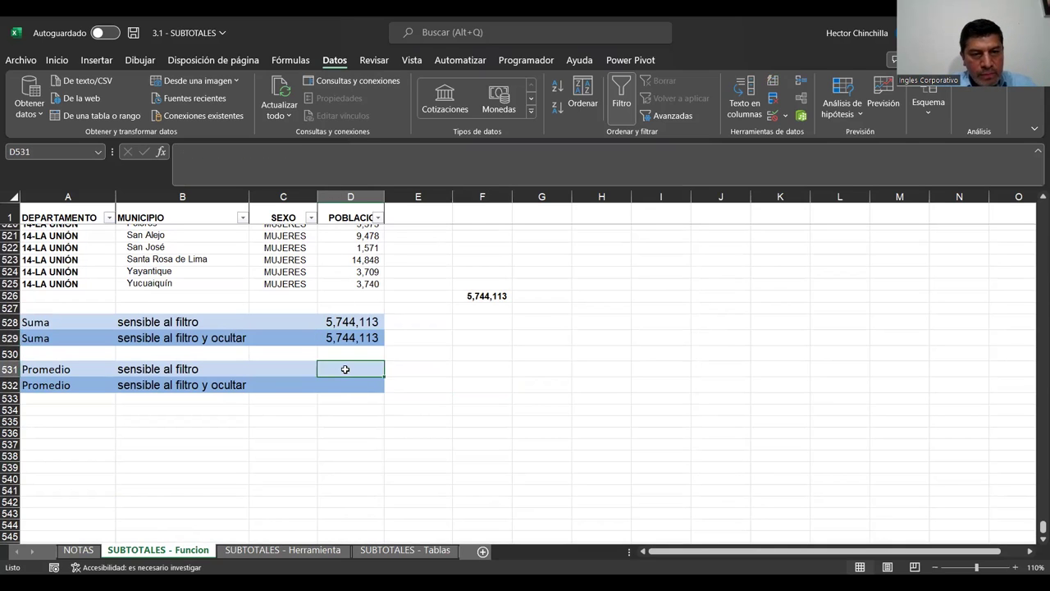
text(=)
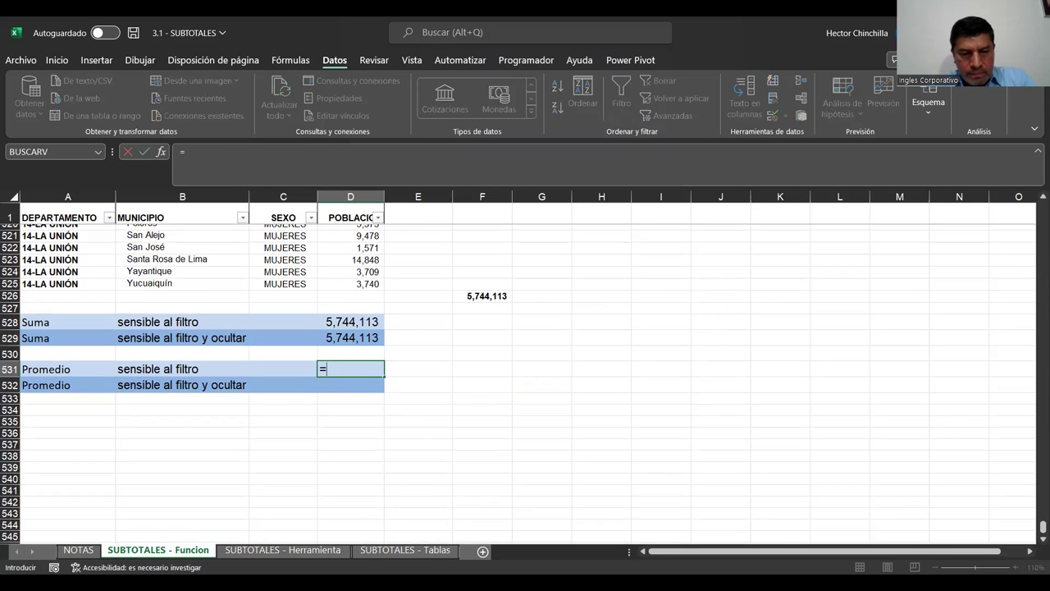
text(SUBTOTALES)
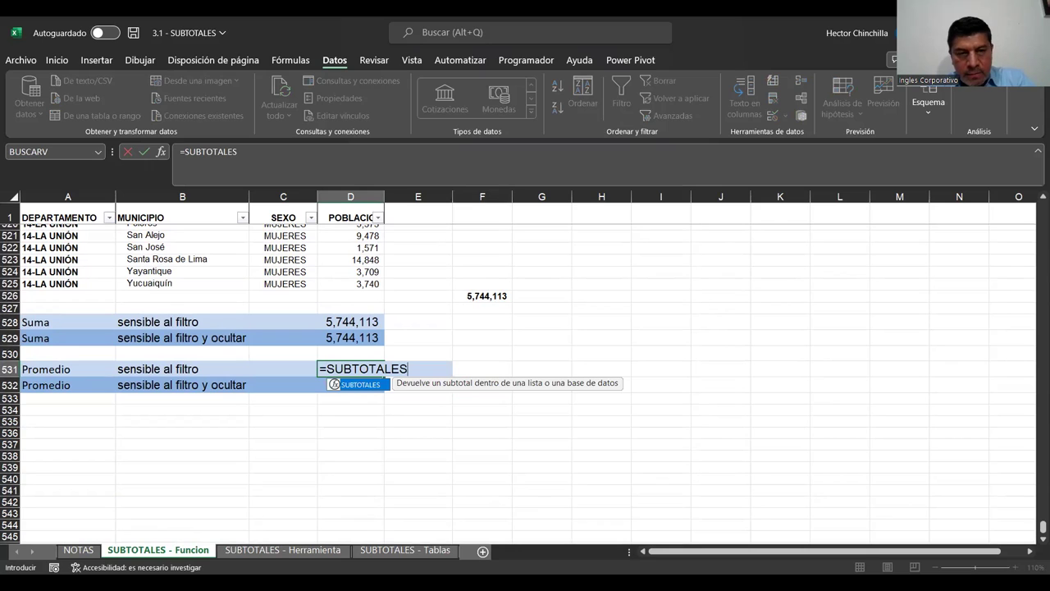
text(()
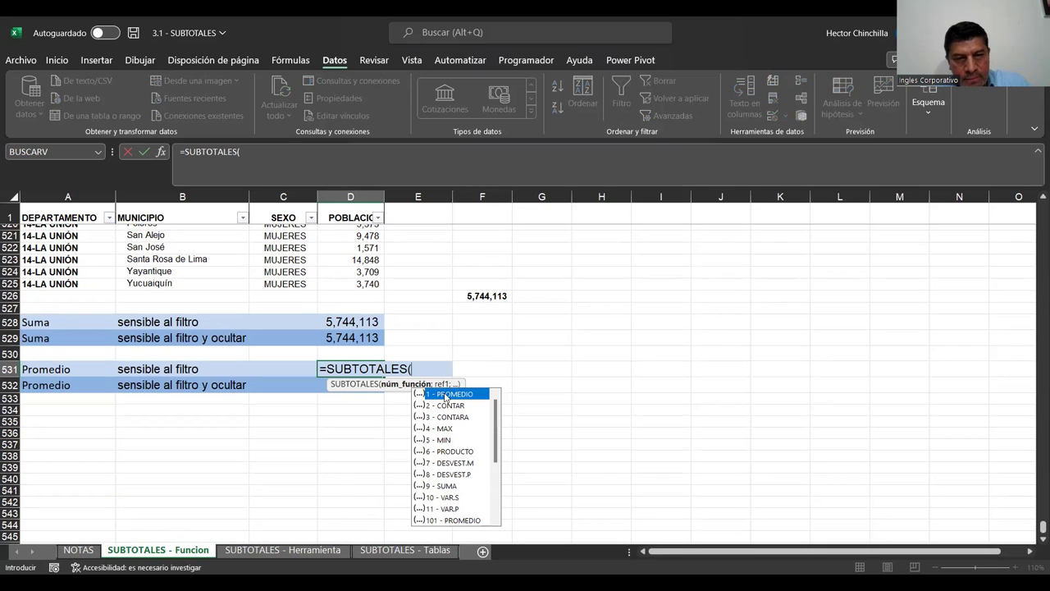
text(1;)
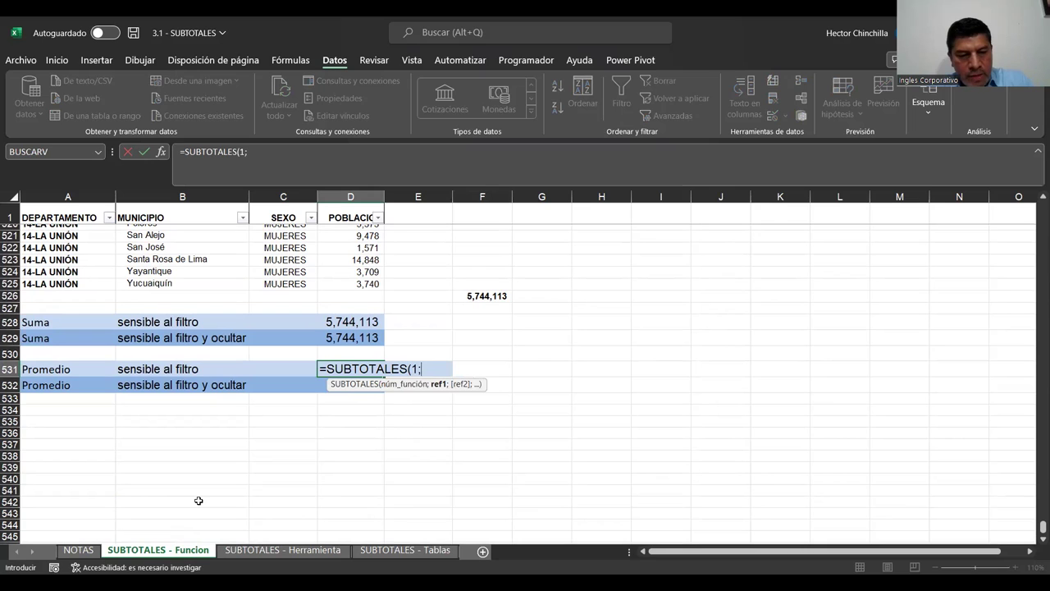
text(D)
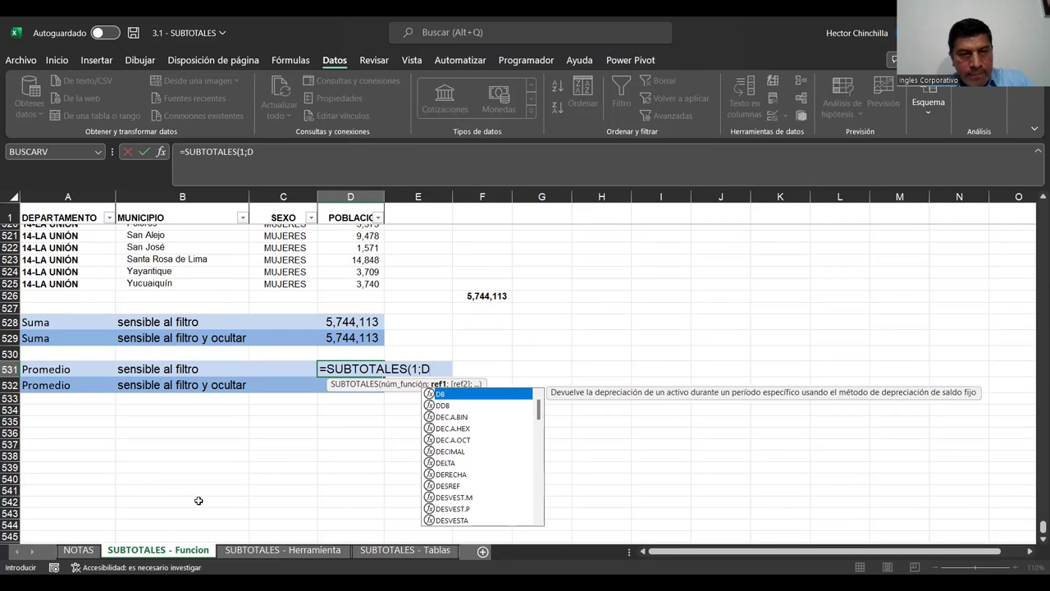
text(2)
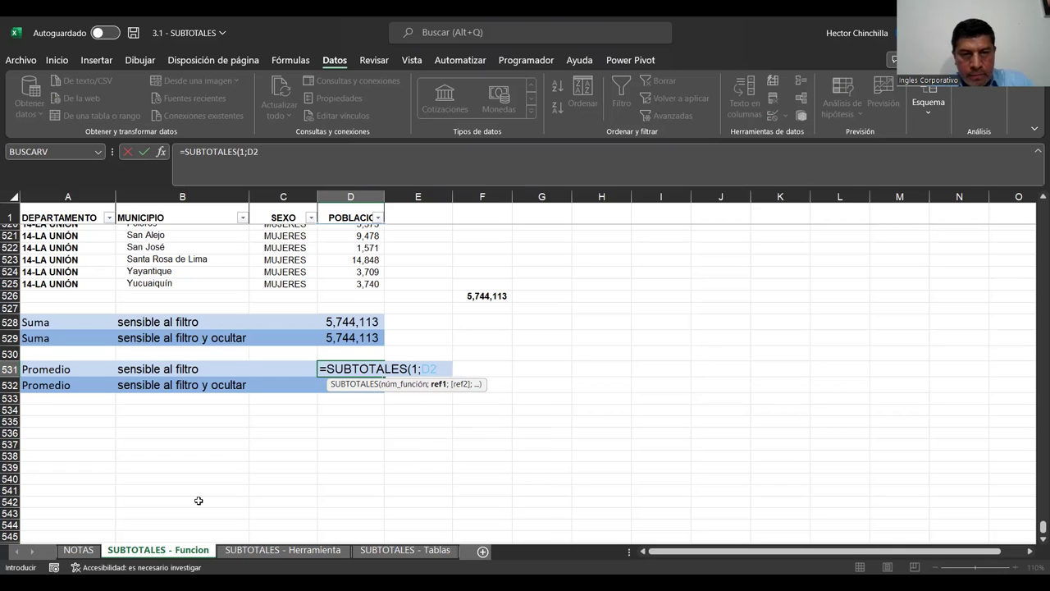
text(:)
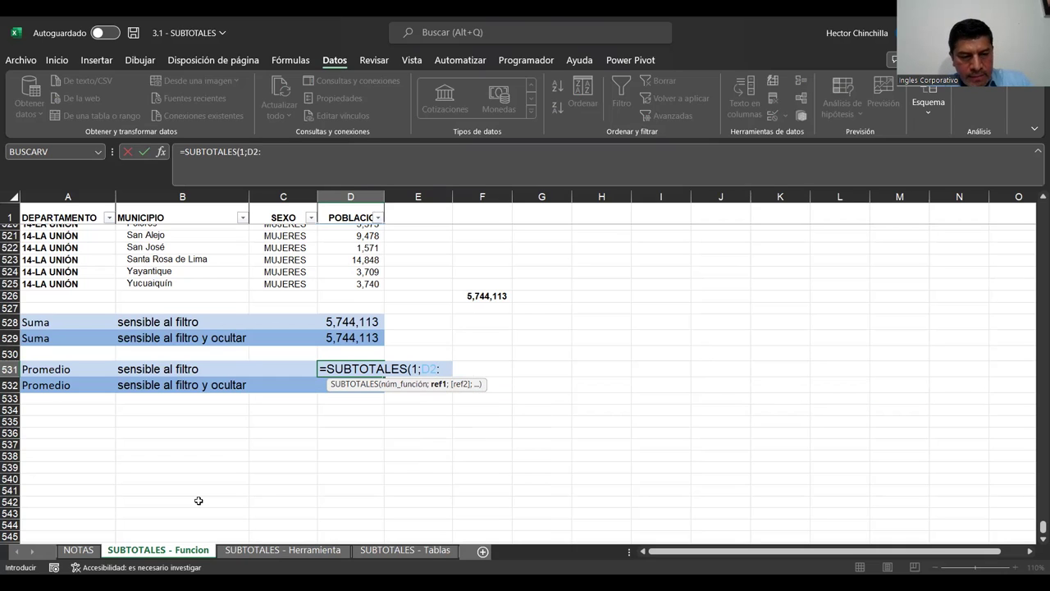
text(D)
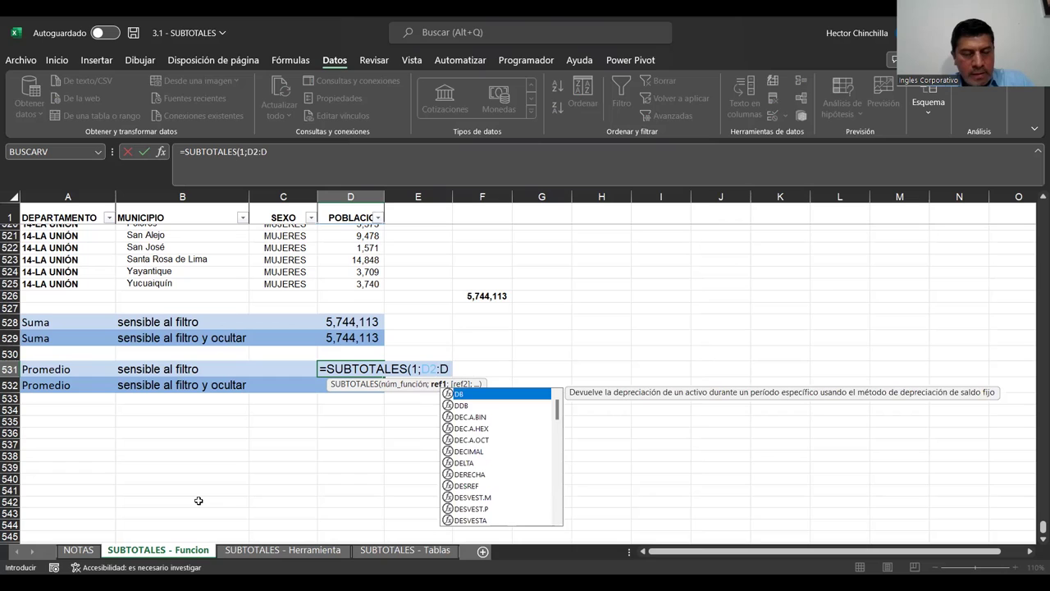
text(52)
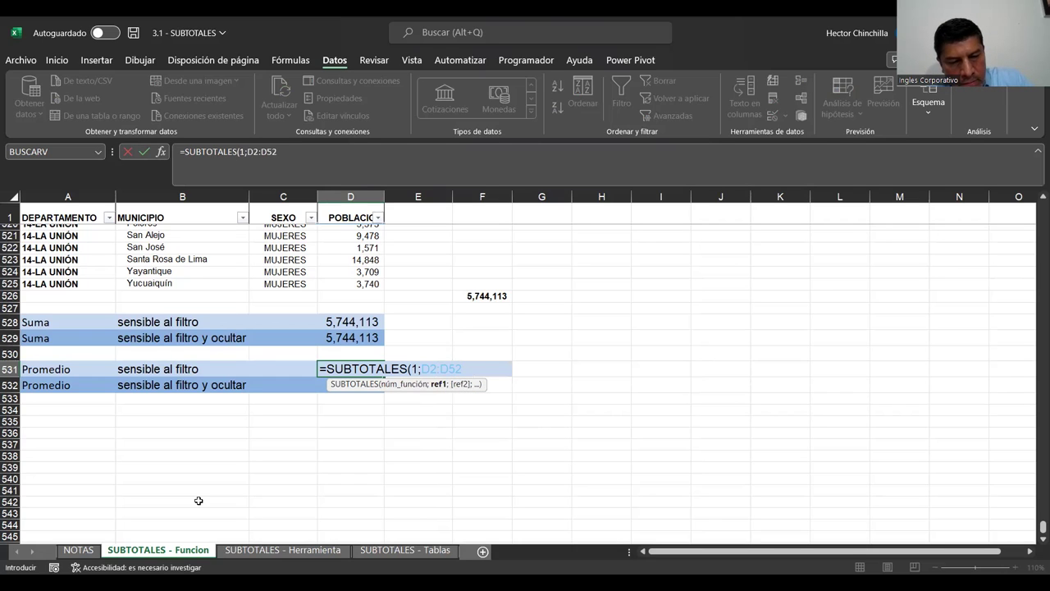
text(5))
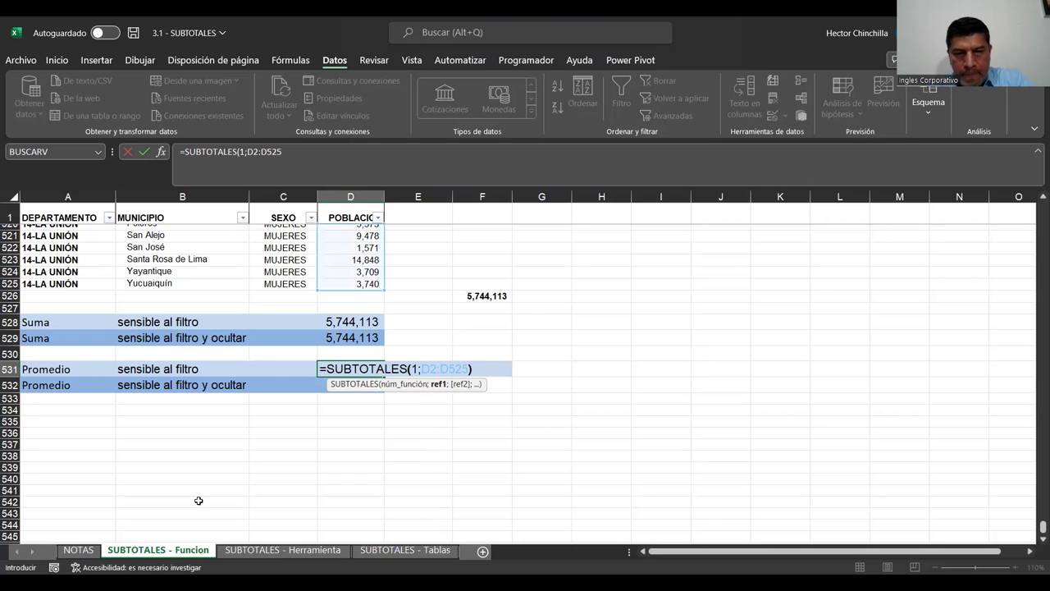
key(Return)
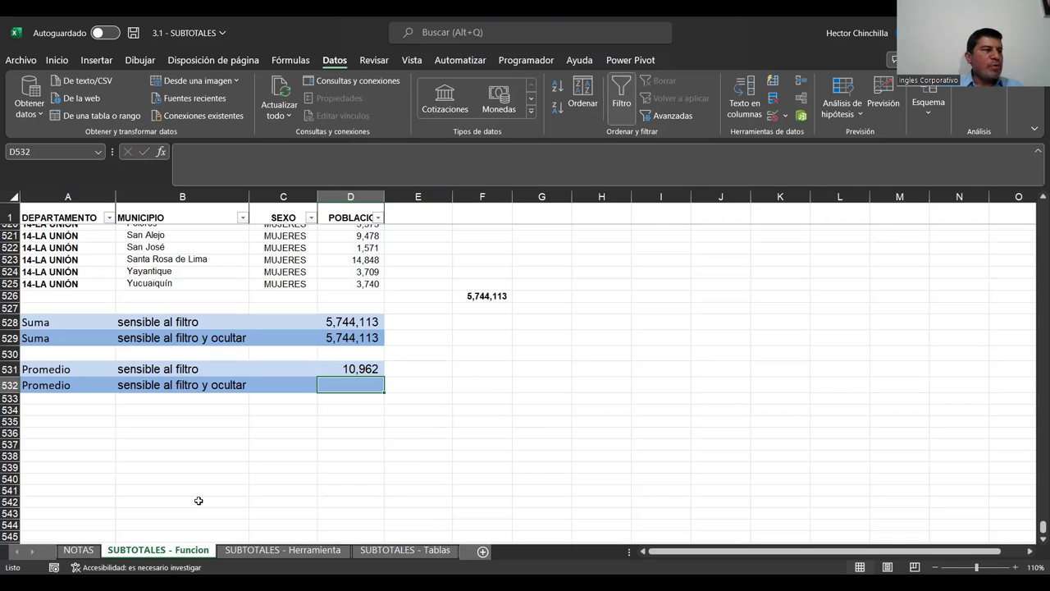
key(Up)
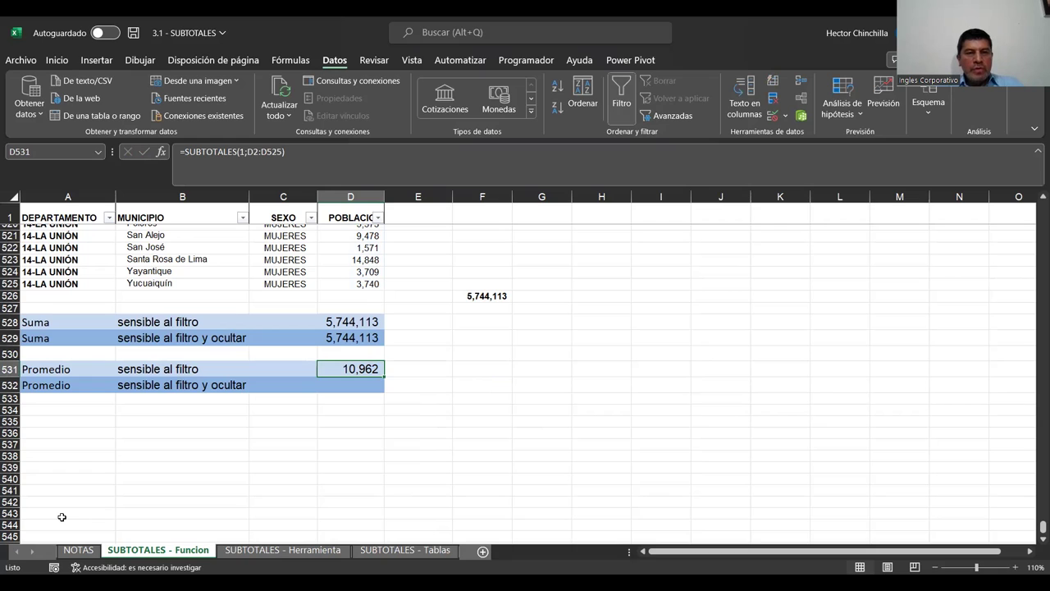
Enter =SUBTOTALES(101;D2:D525) in D532 as the Promedio that is sensitive to filtering and hiding
key(Down)
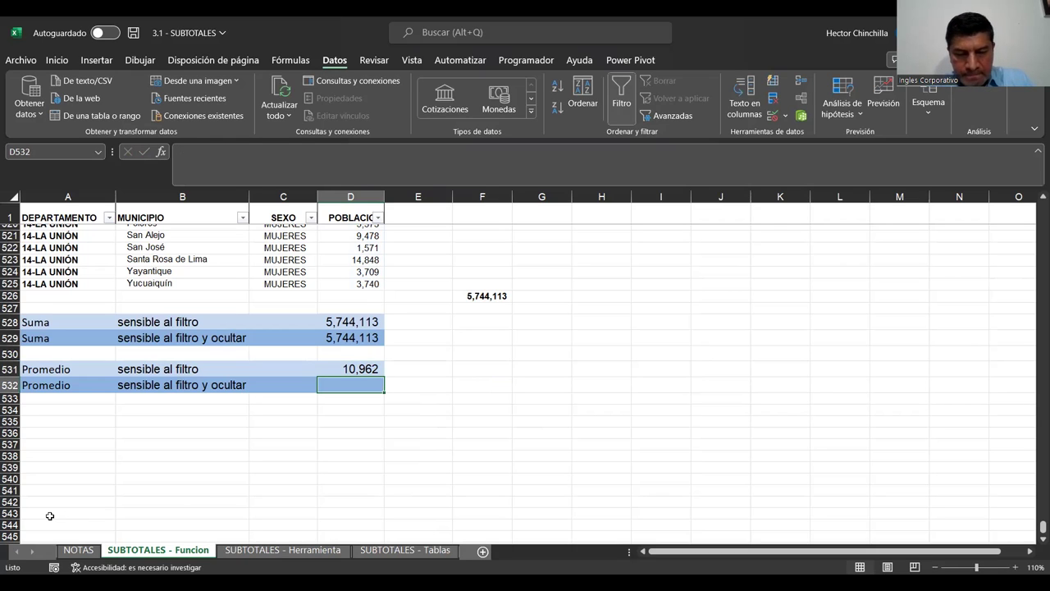
text(=)
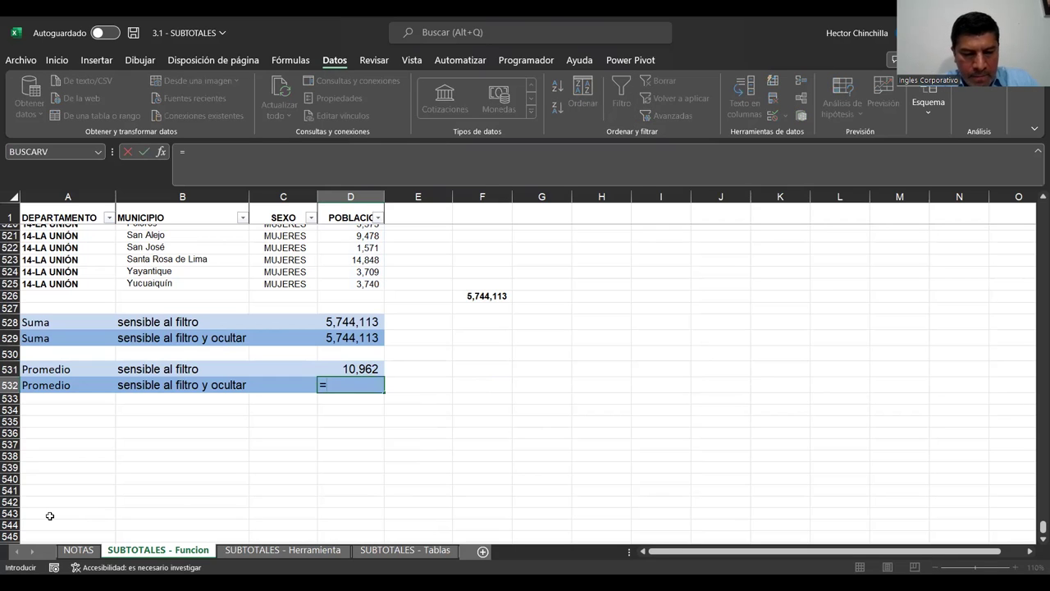
text(SUBTOTALES)
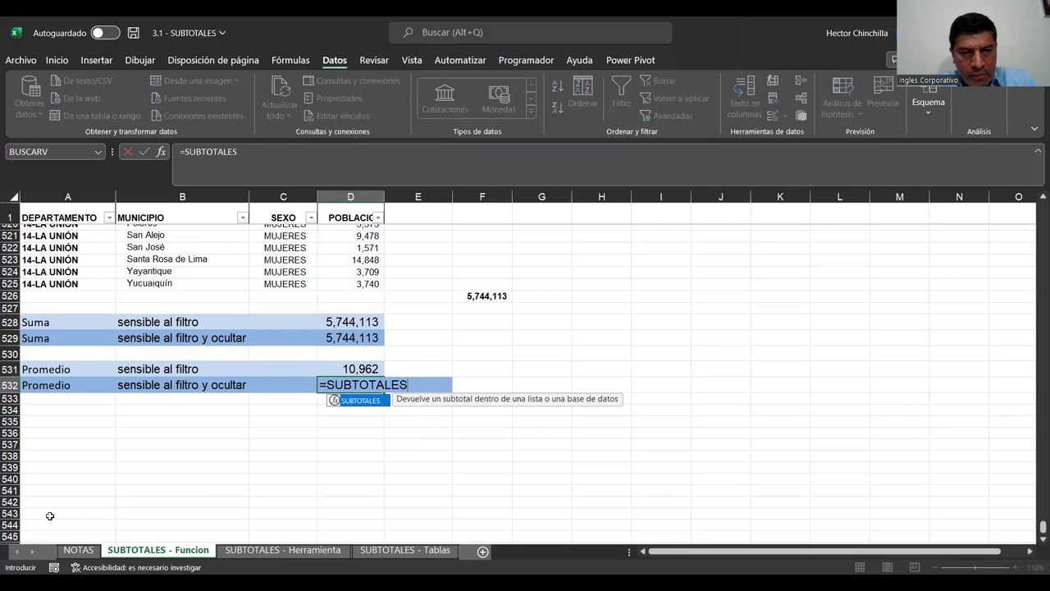
text(()
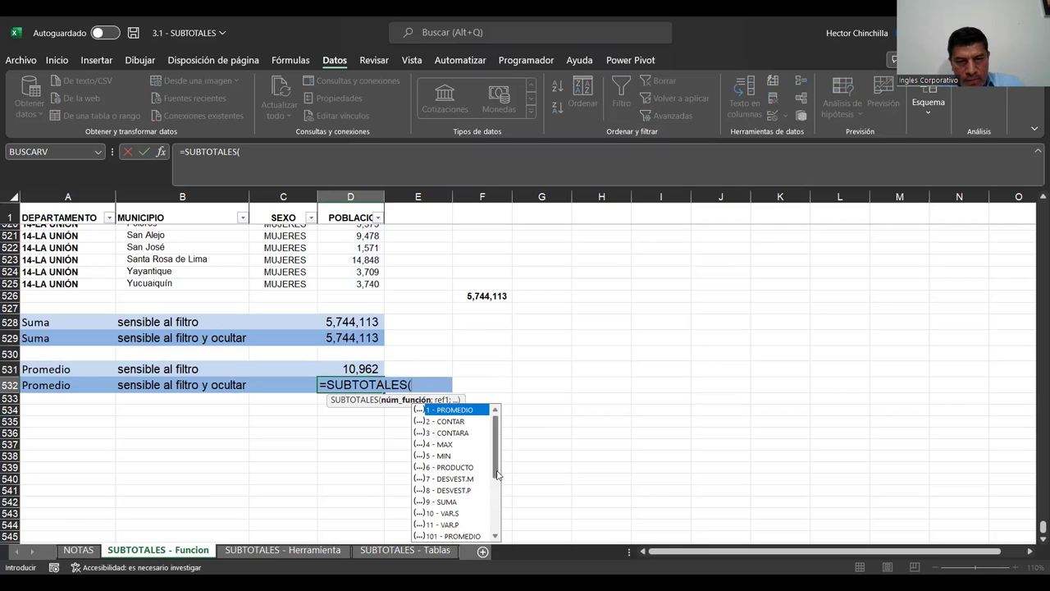
drag(496, 470, 497, 491)
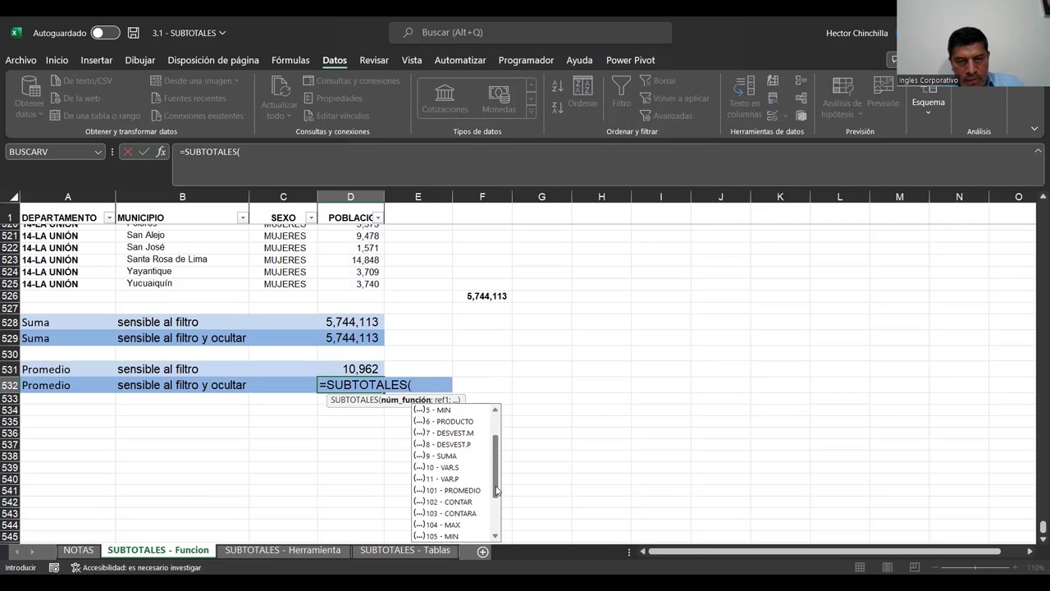
click(443, 492)
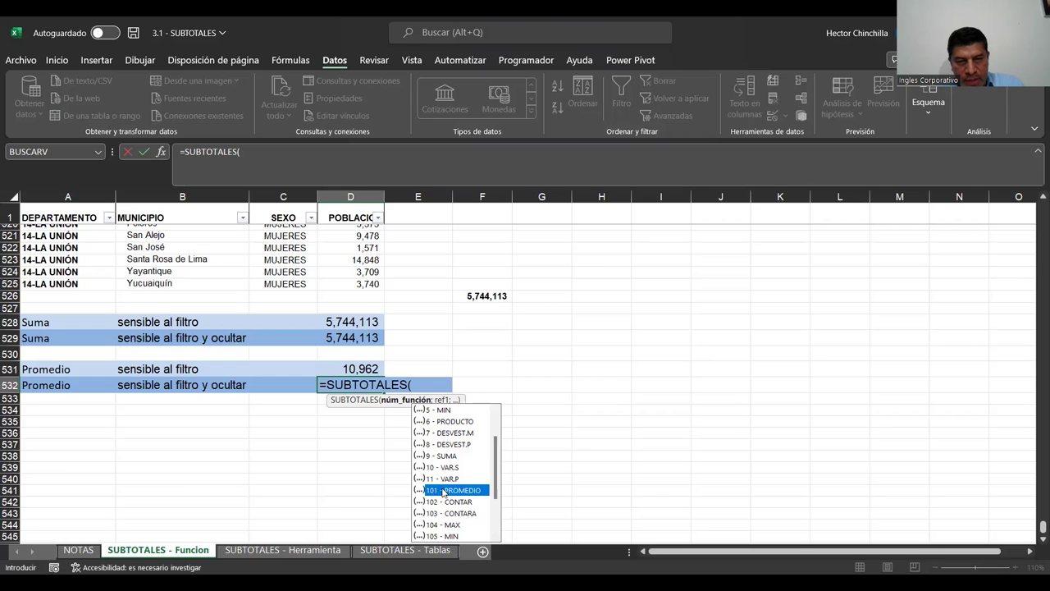
double_click(443, 492)
text(;D2:D)
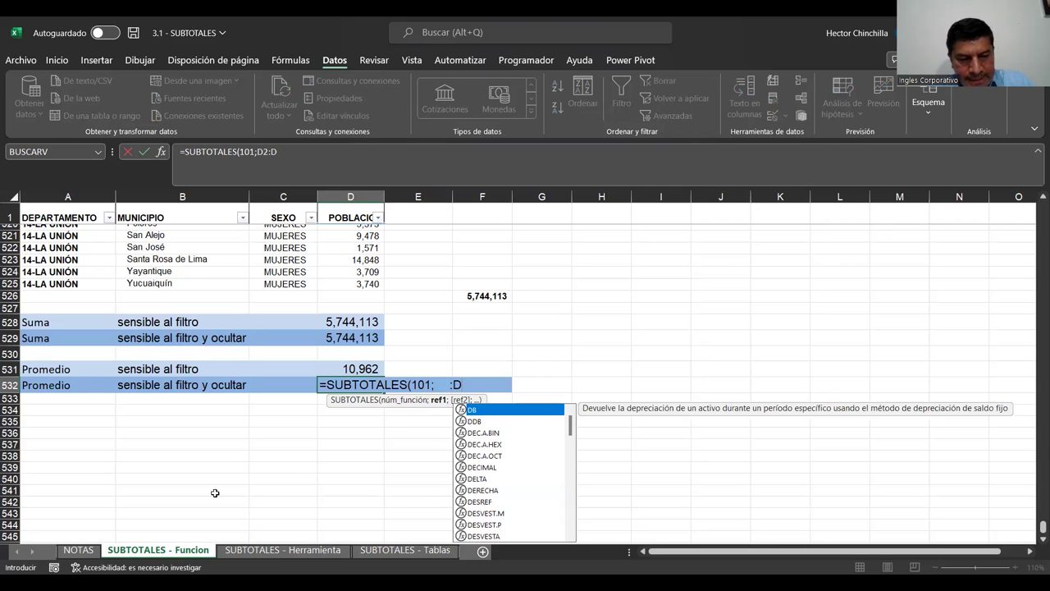
text(525)
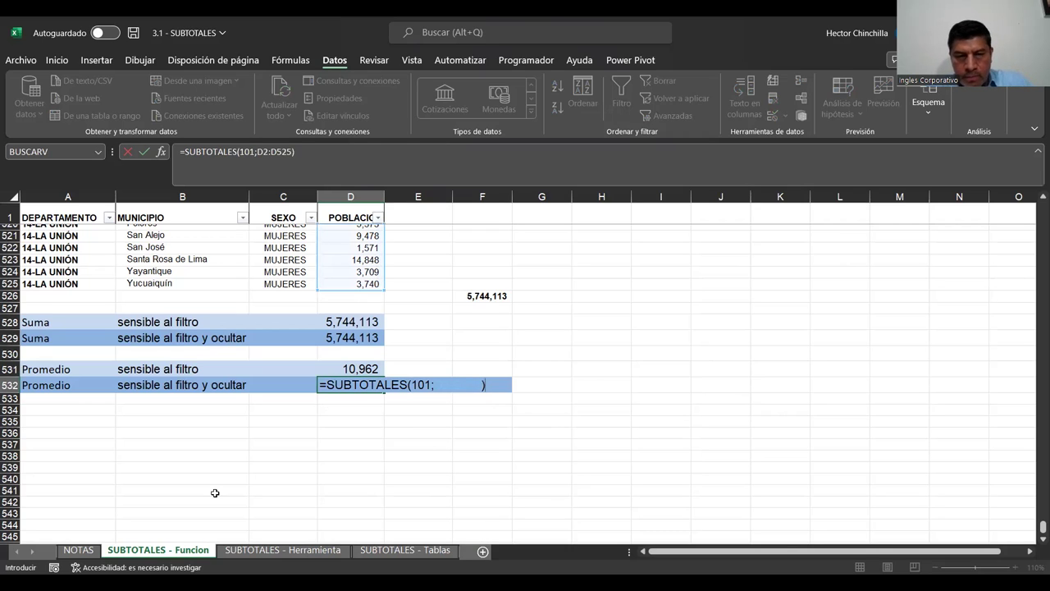
key(Return)
Exclude 01-AHUACHAPÁN with the DEPARTAMENTO filter
scroll(223, 401, up, 3)
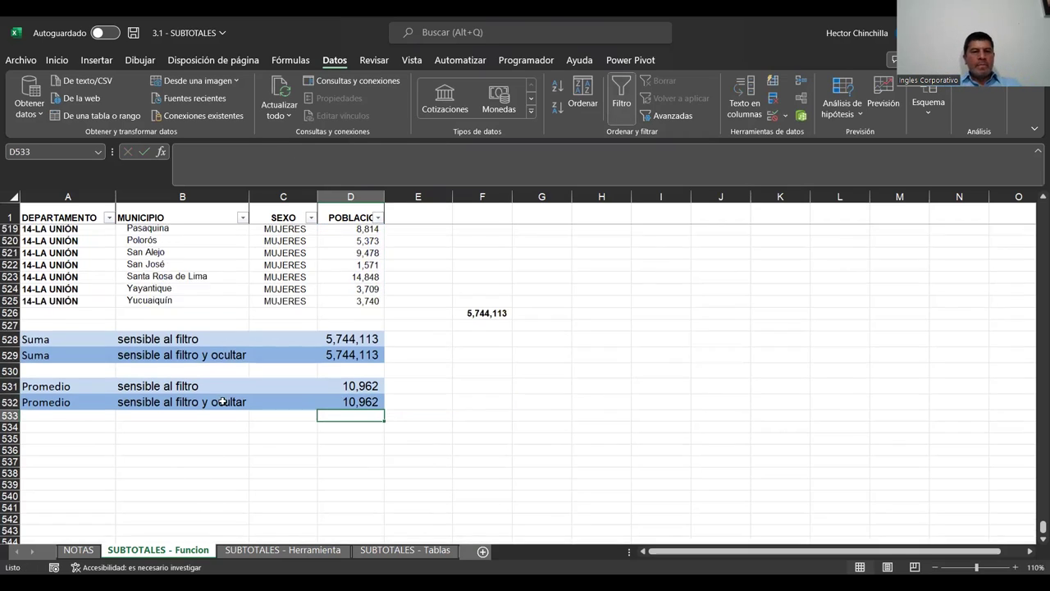
scroll(222, 400, down, 1)
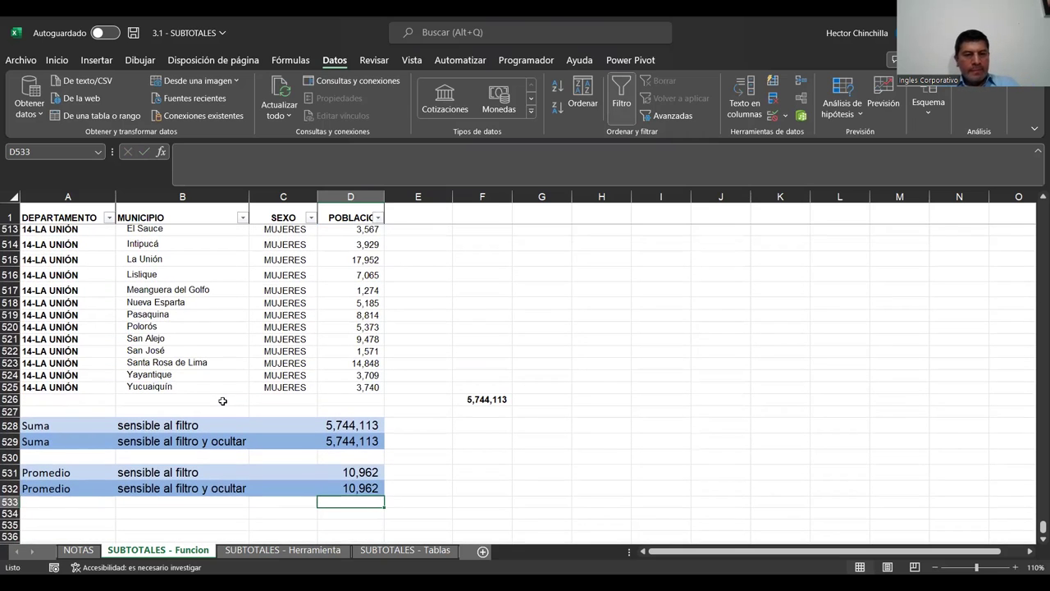
click(106, 217)
click(74, 390)
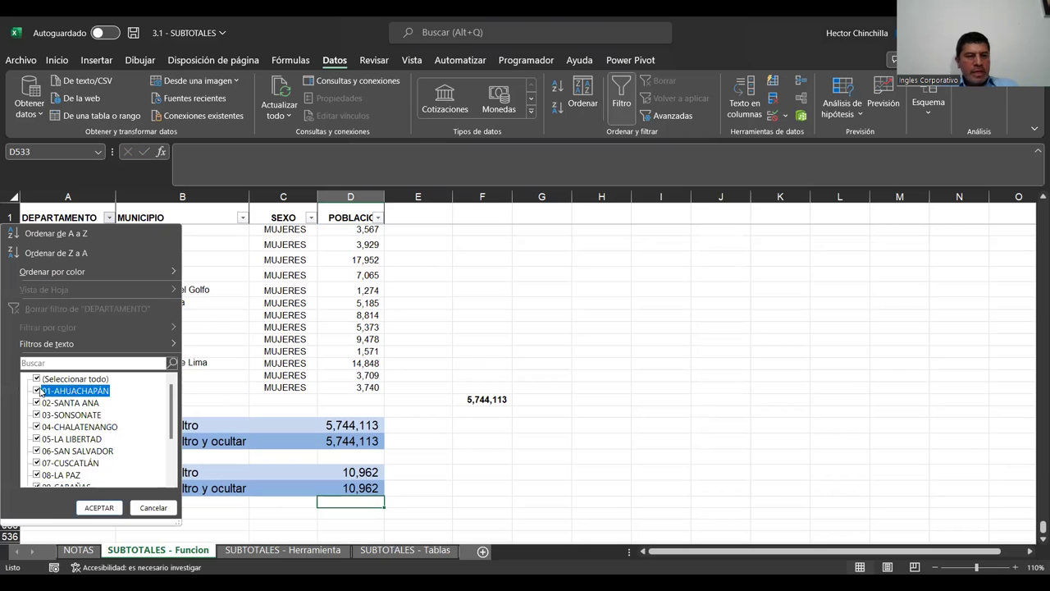
click(84, 512)
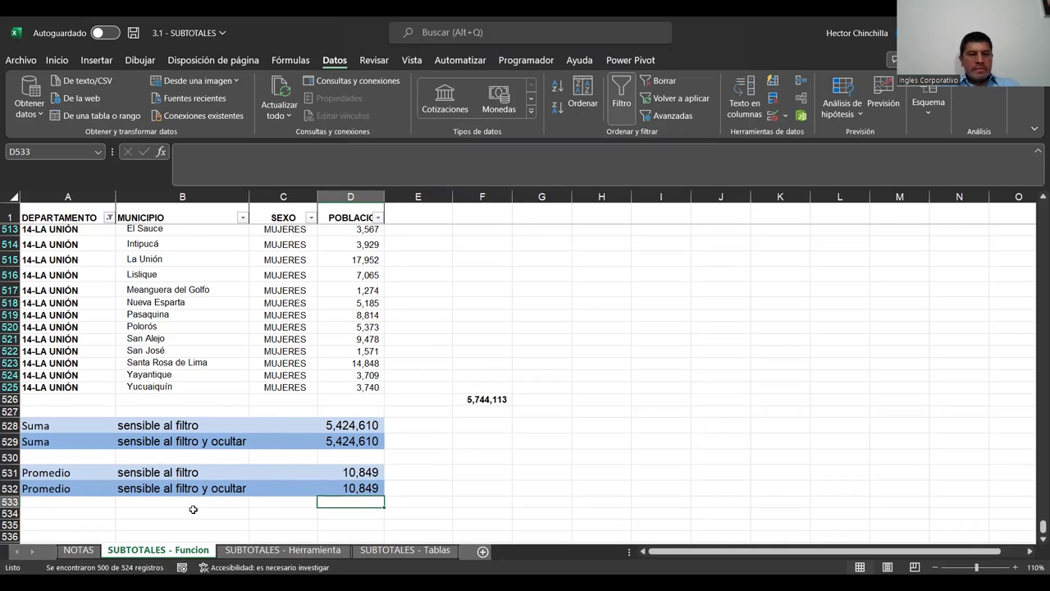
Compare the Suma and Promedio subtotals in D528, D529, D531 and D532 under the filter, and undo the DEPARTAMENTO filter
click(348, 423)
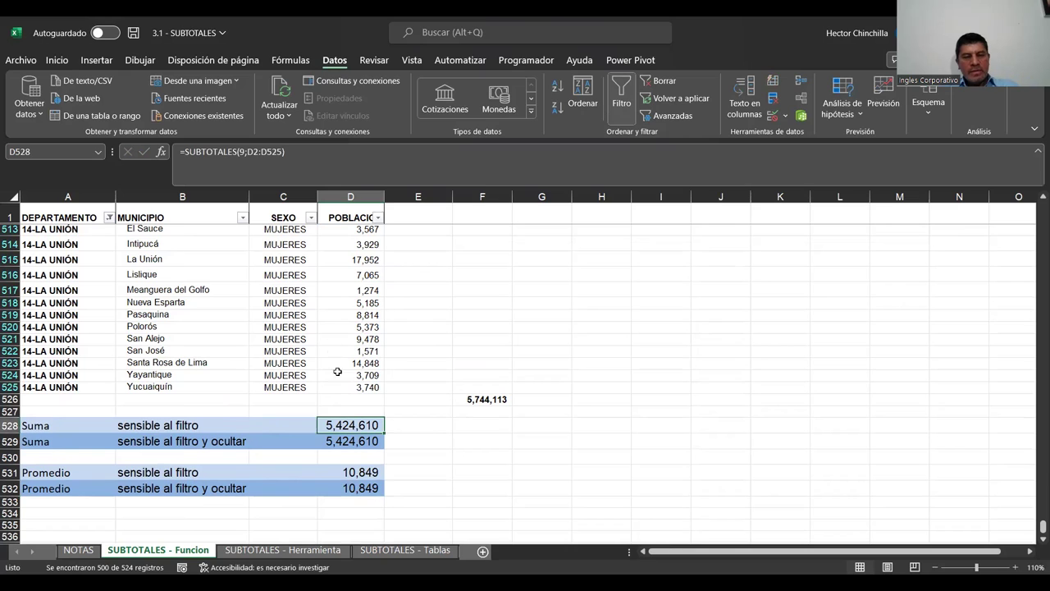
click(335, 441)
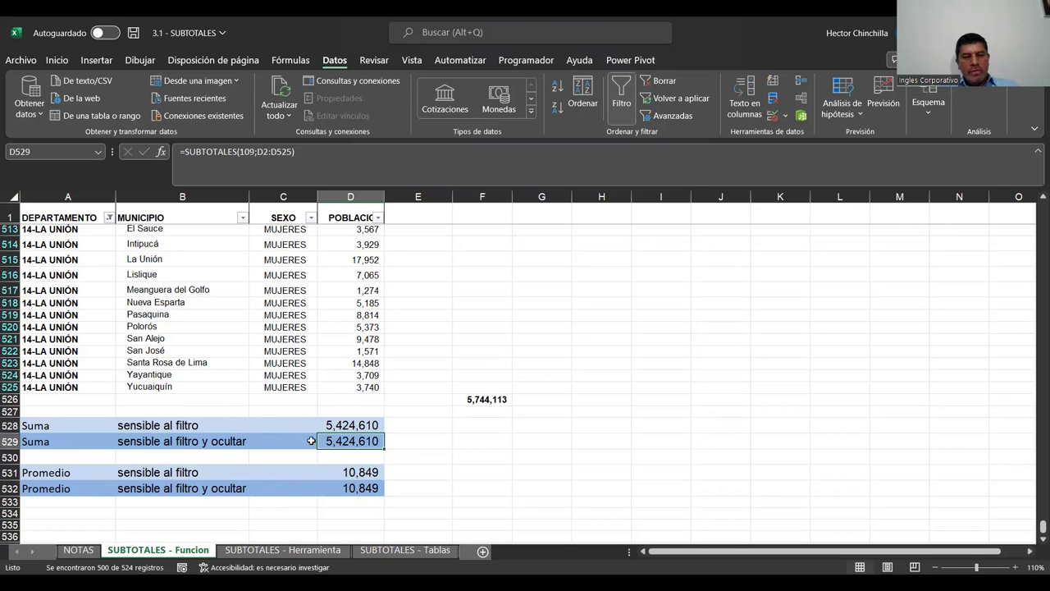
click(343, 474)
click(343, 490)
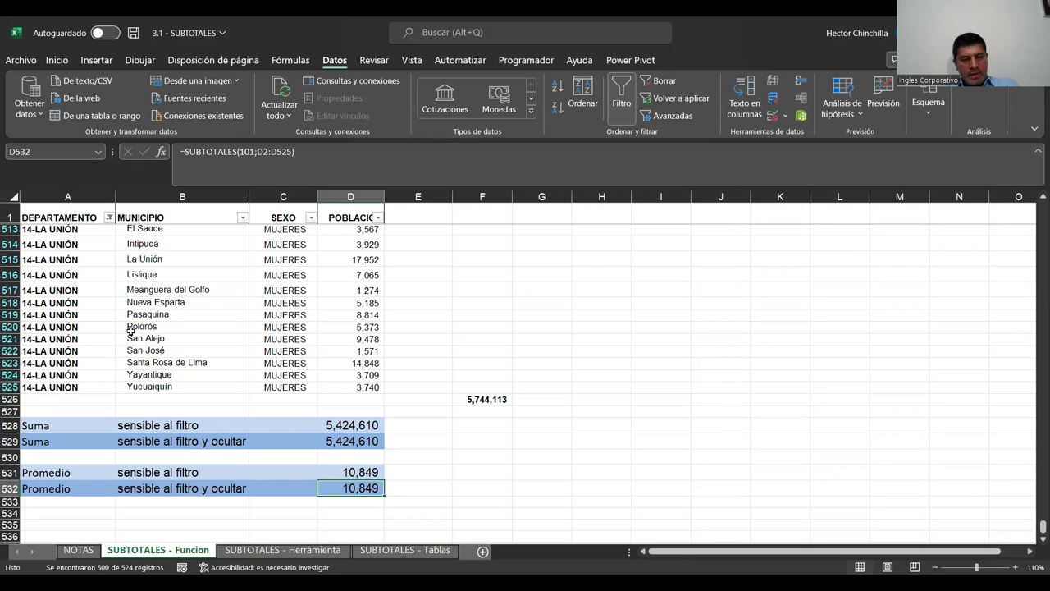
key(ctrl+z)
Hide rows 511 to 523 of the 14-LA UNIÓN records
click(98, 319)
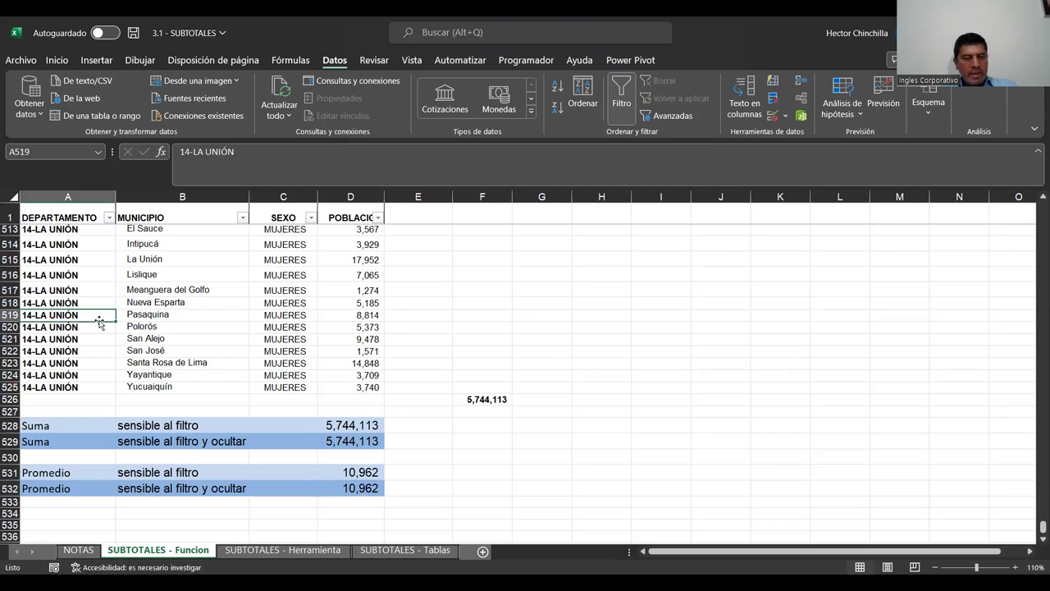
scroll(89, 273, up, 1)
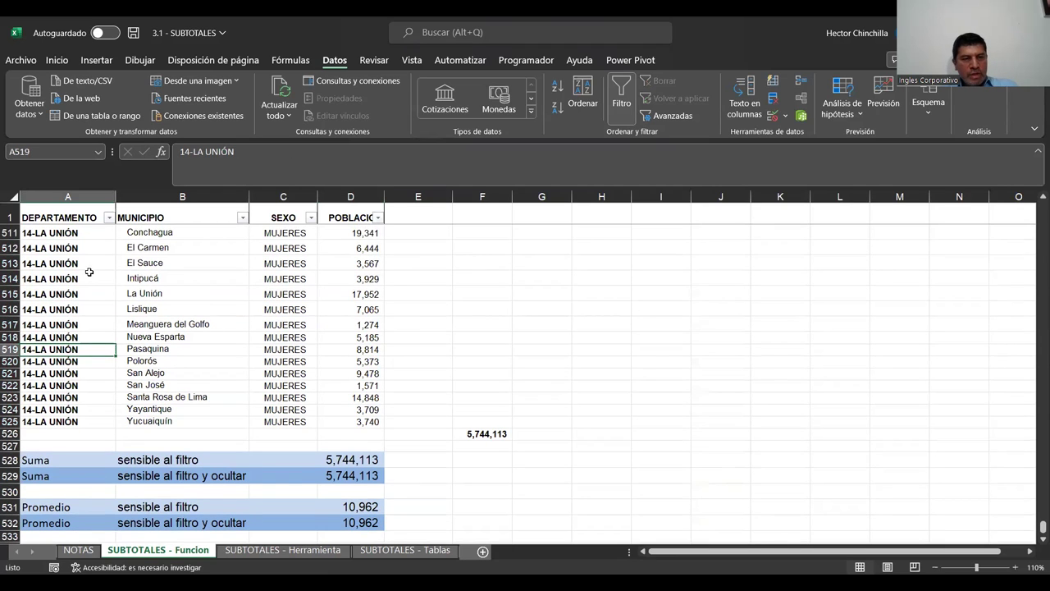
click(8, 233)
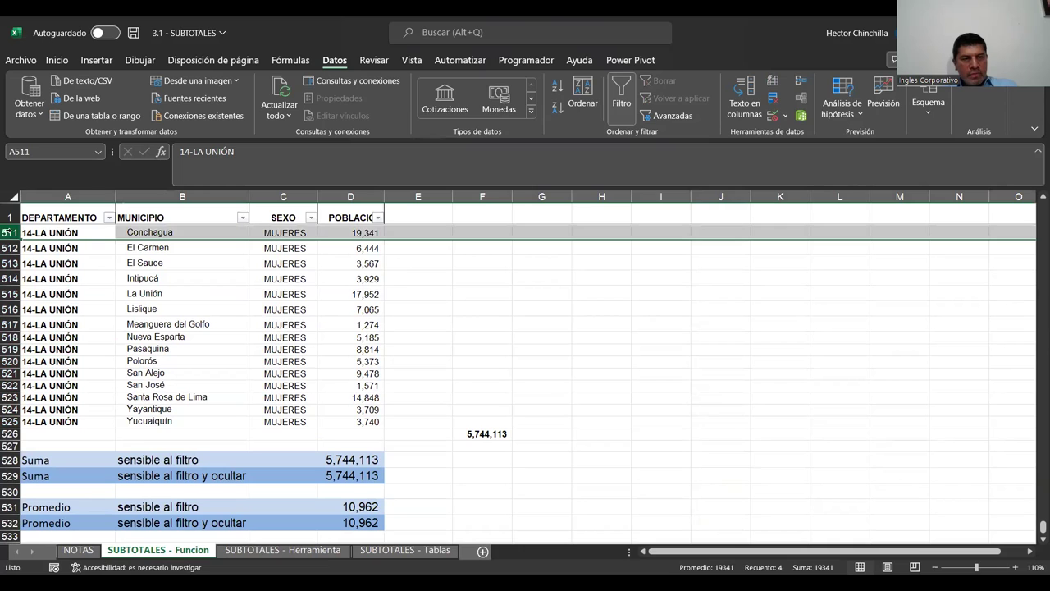
drag(8, 233, 8, 337)
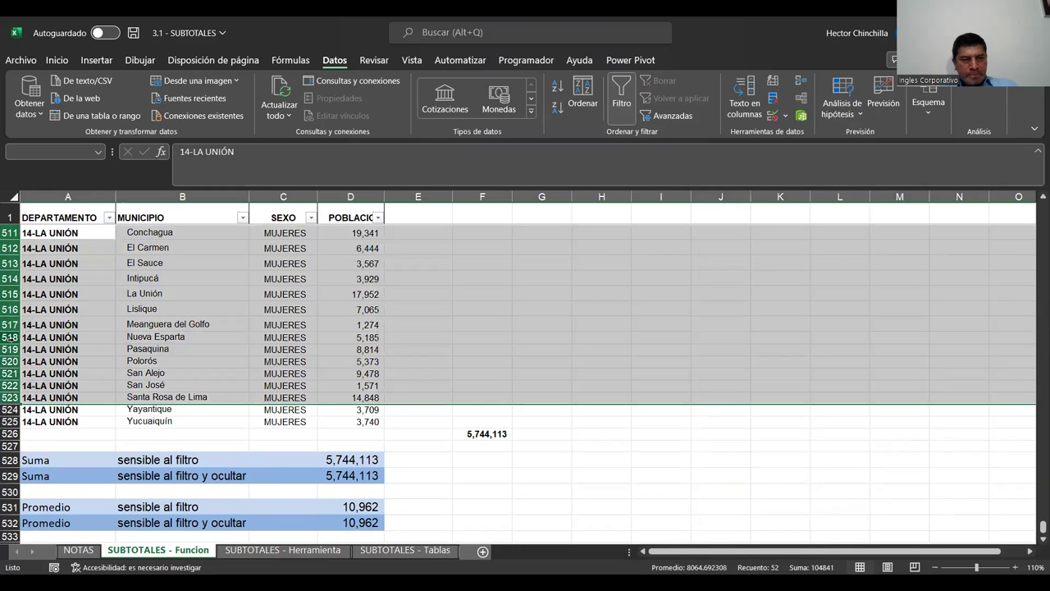
right_click(8, 337)
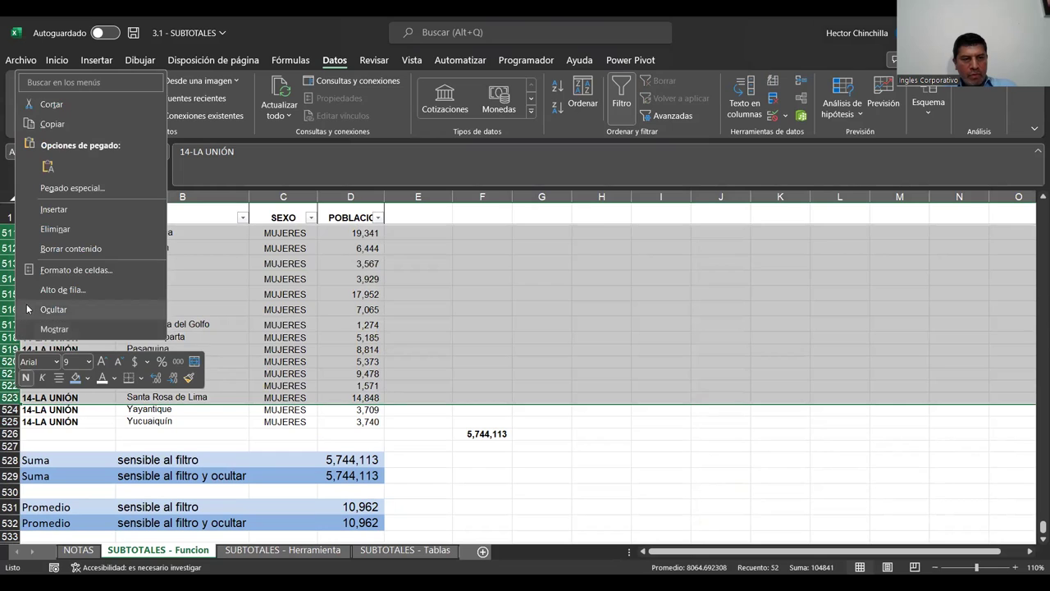
click(28, 309)
click(274, 414)
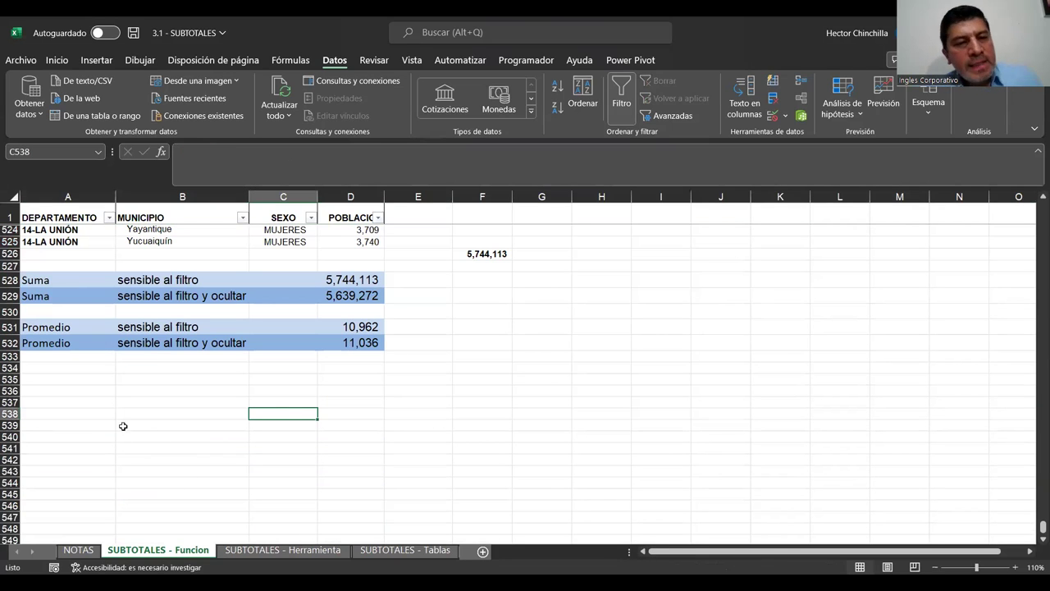
Compare the hide-sensitive Suma and Promedio in D529 and D532 with the filter-only subtotals, and check the records around the hidden rows
scroll(136, 420, up, 3)
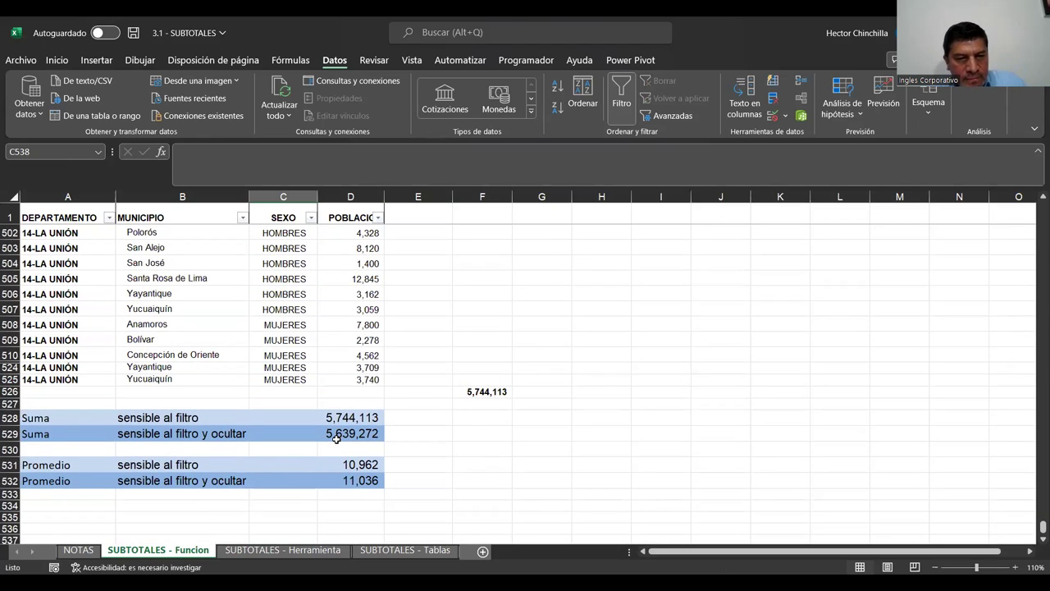
click(337, 434)
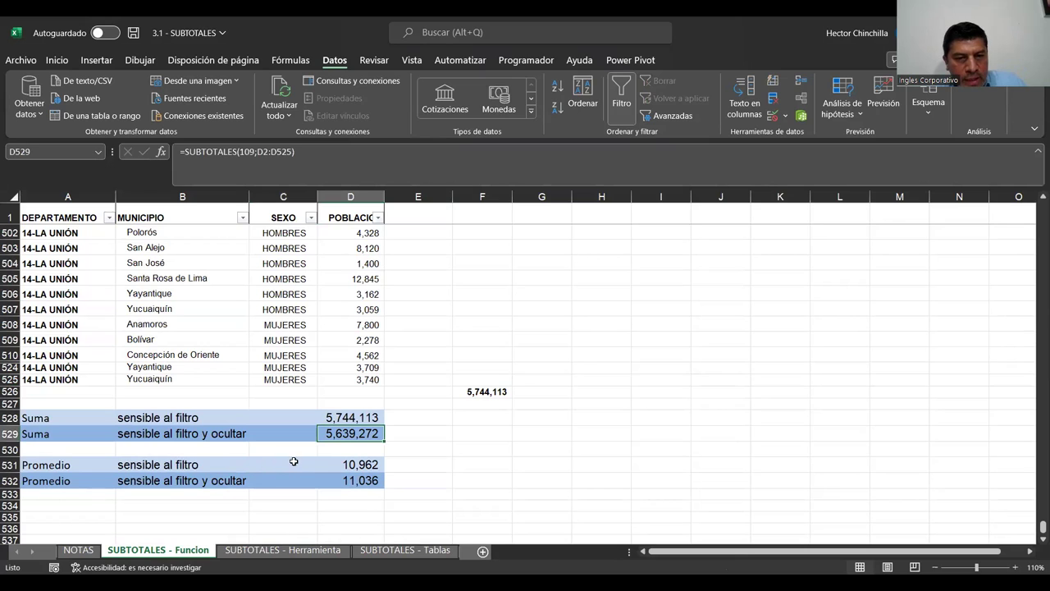
click(338, 482)
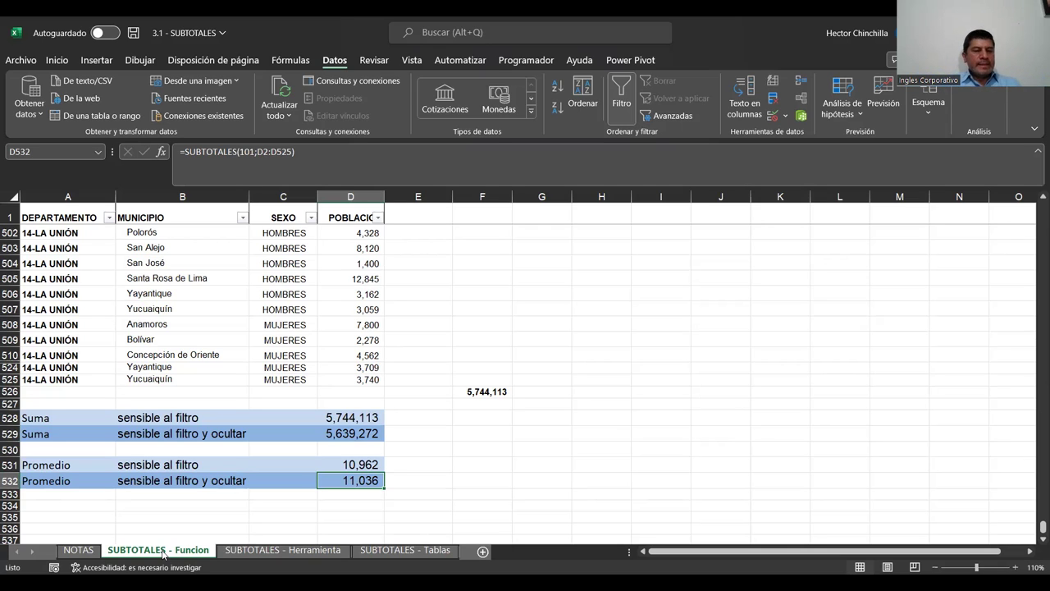
click(279, 327)
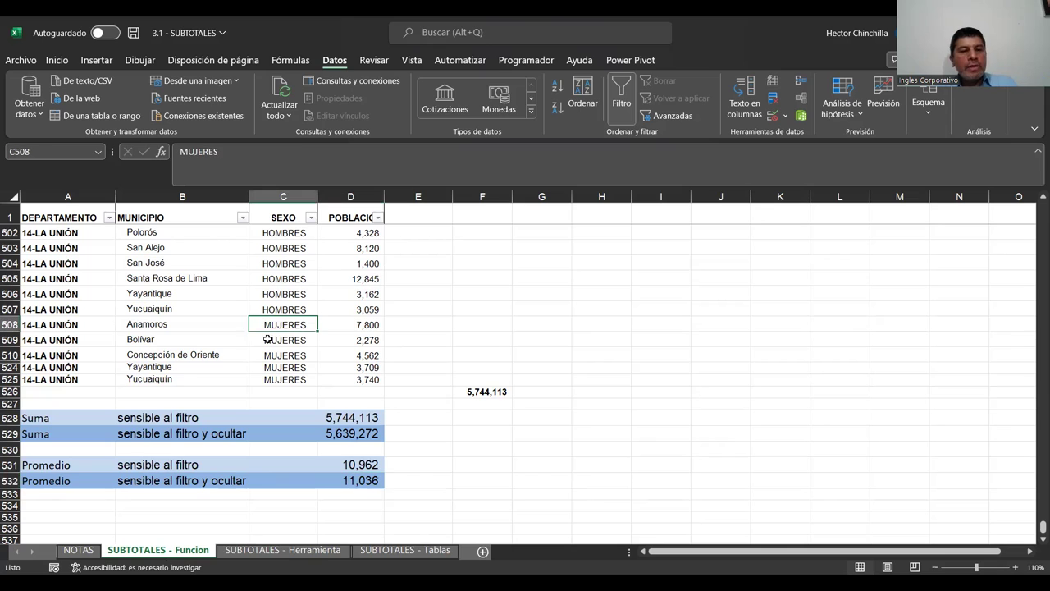
click(206, 324)
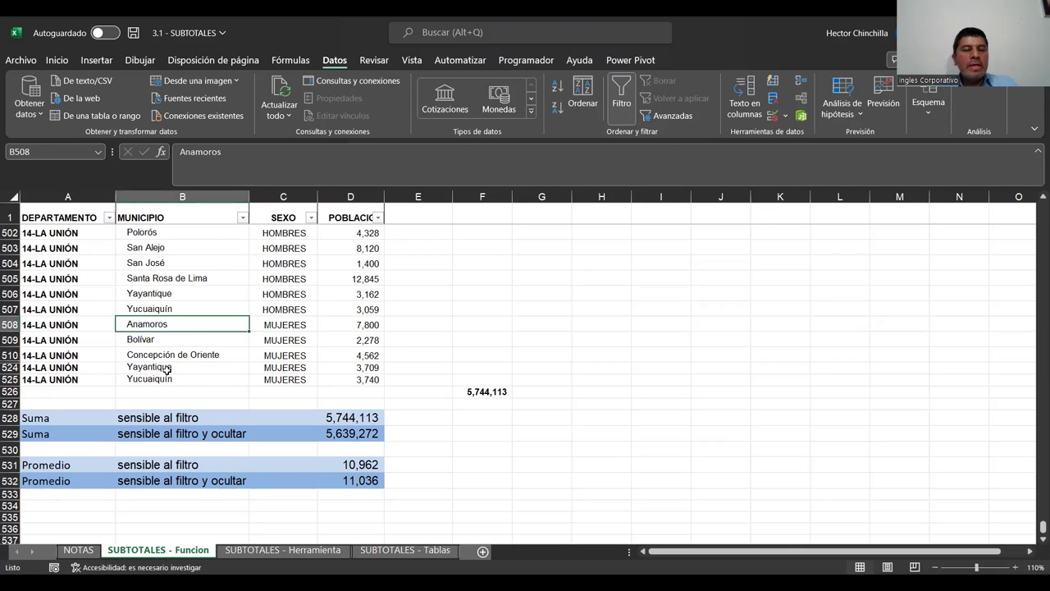
click(177, 278)
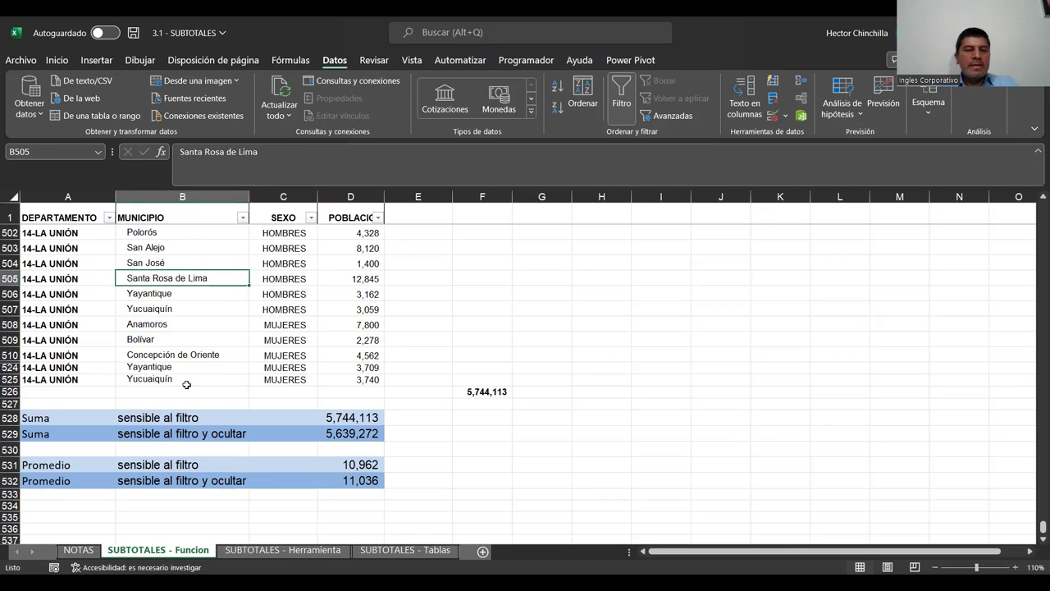
click(181, 354)
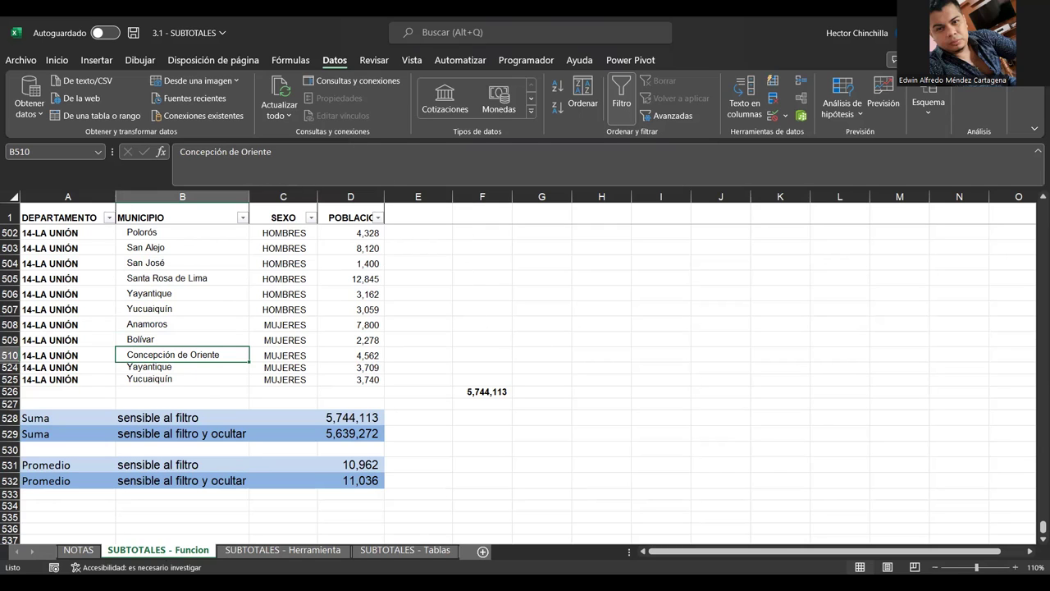
Examine the SUBTOTALES formula of the filter-sensitive Suma in D528
click(1016, 567)
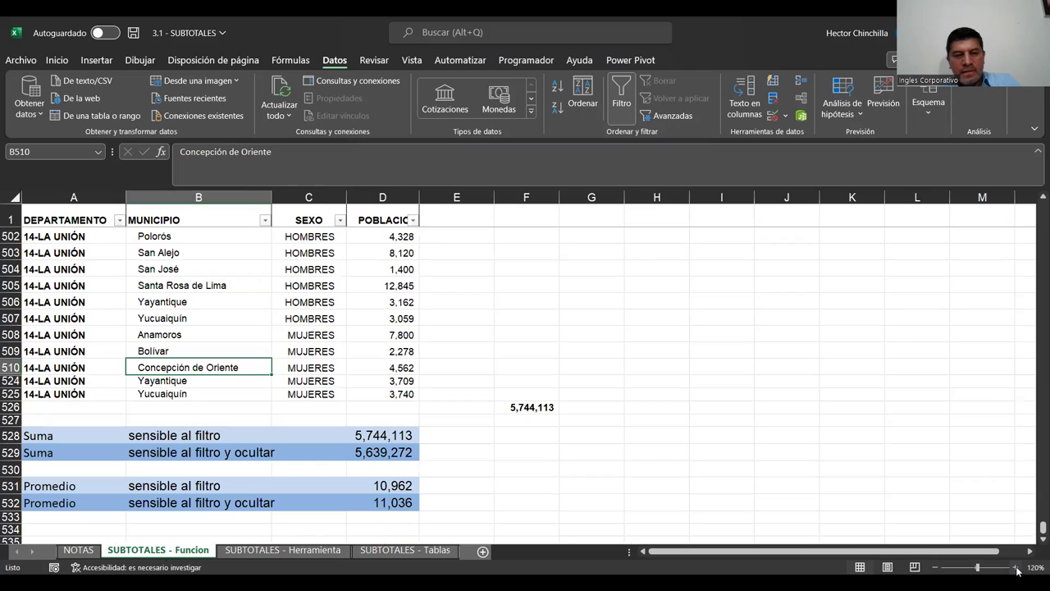
click(1016, 567)
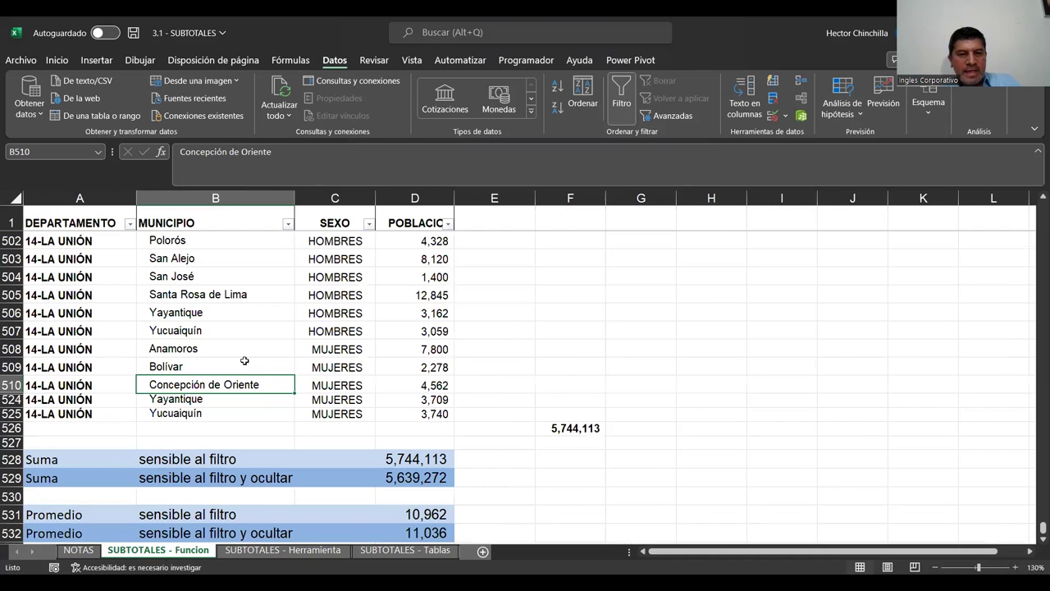
scroll(244, 360, down, 2)
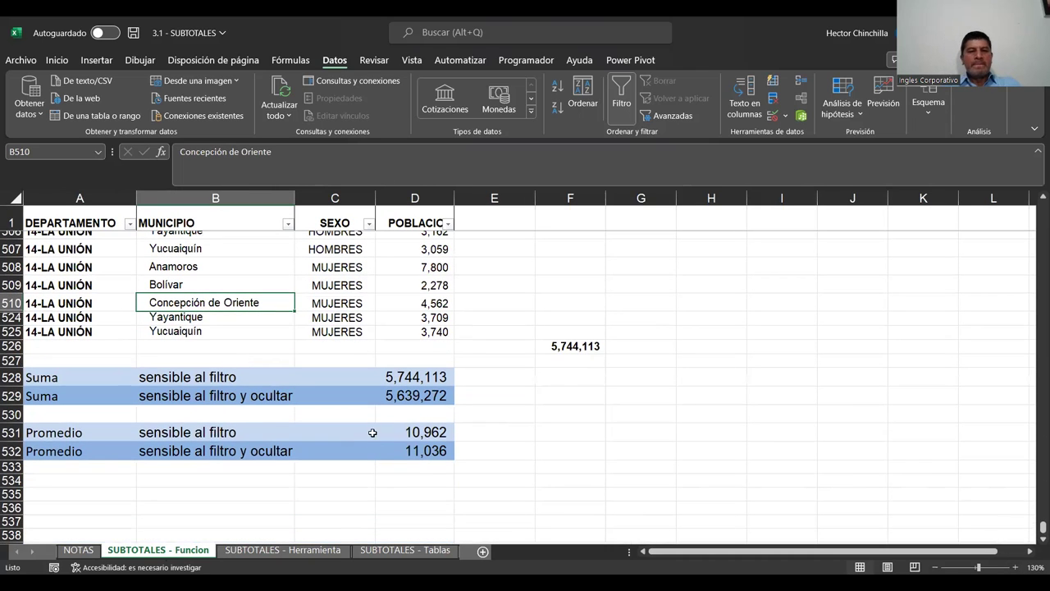
click(392, 374)
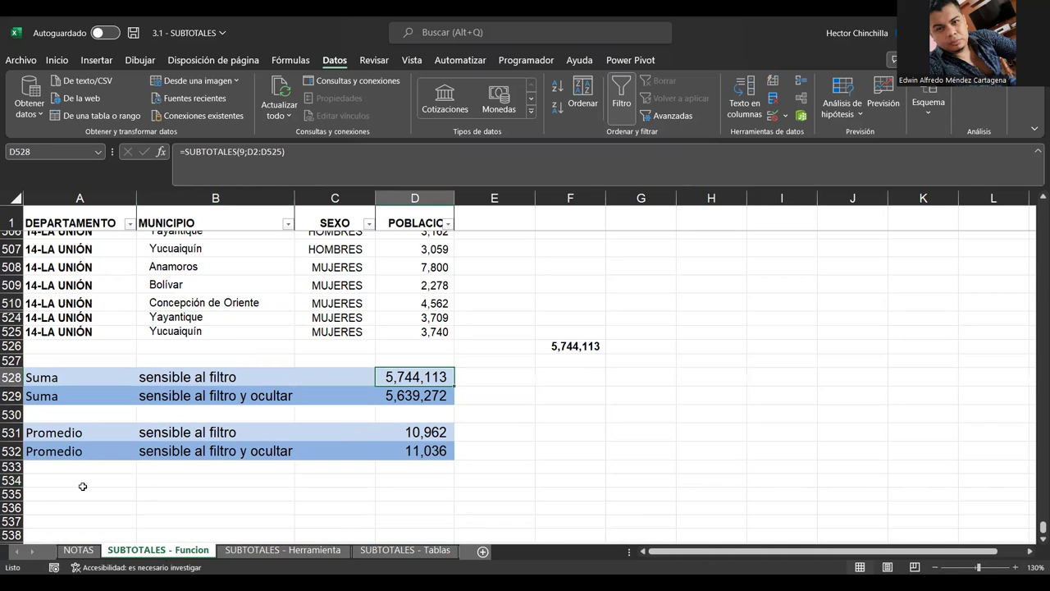
key(F2)
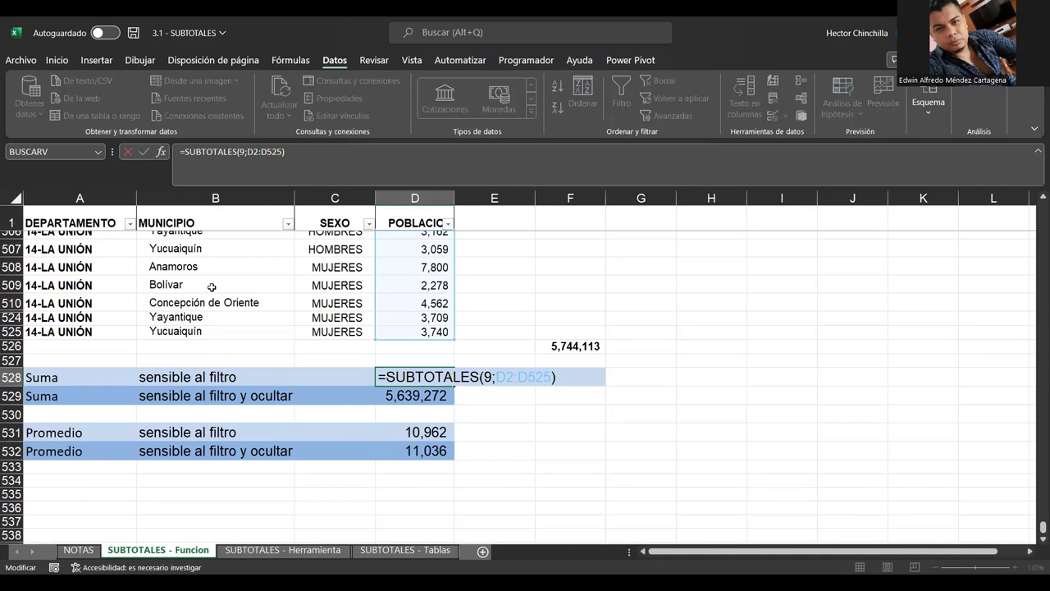
click(294, 155)
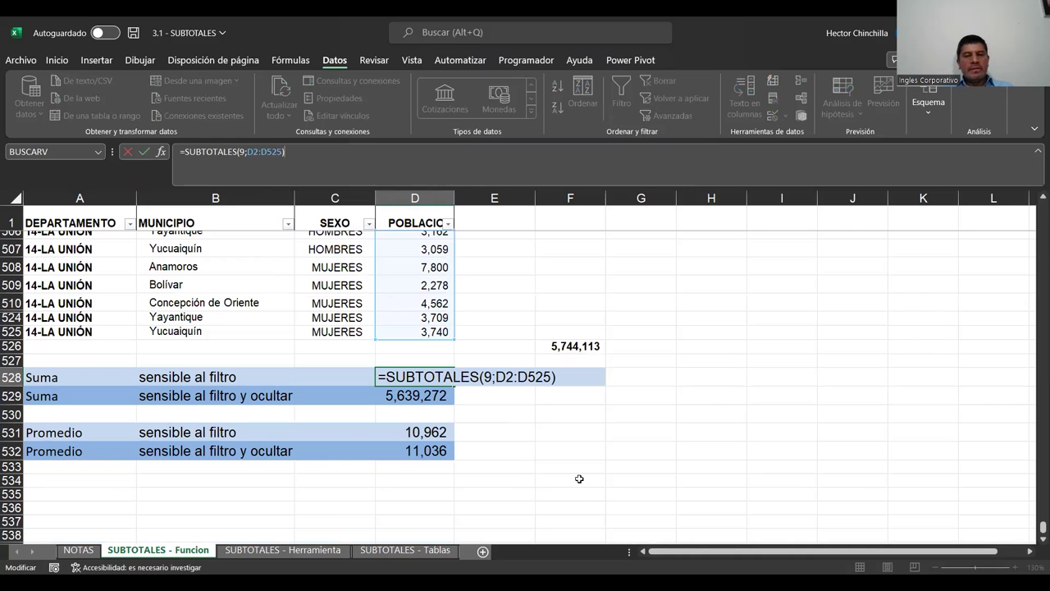
Examine the SUBTOTALES formula of the Suma sensitive to filtering and hiding in D529, leaving it unedited
click(394, 397)
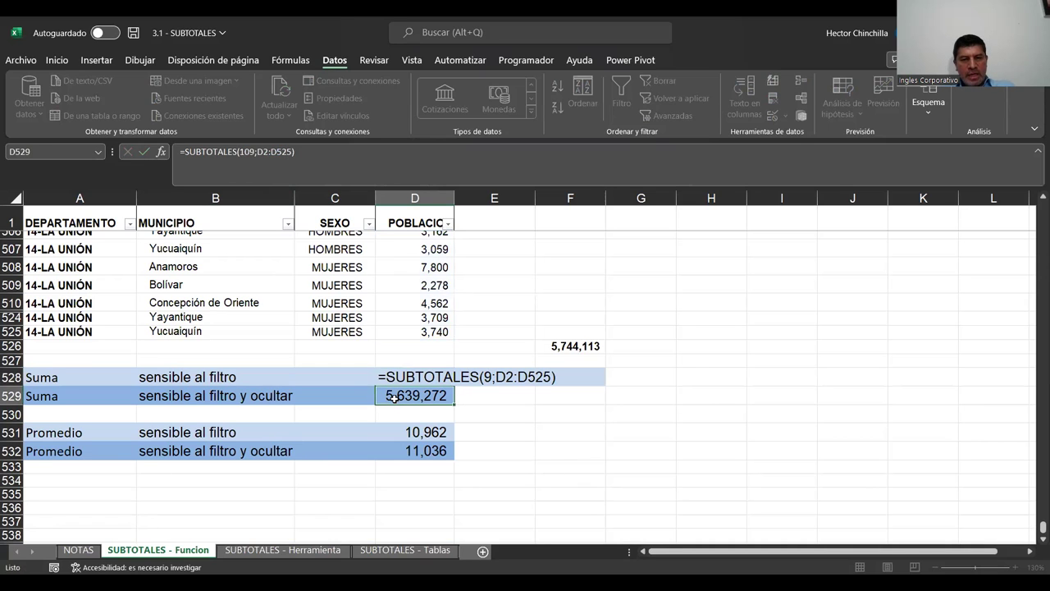
click(312, 150)
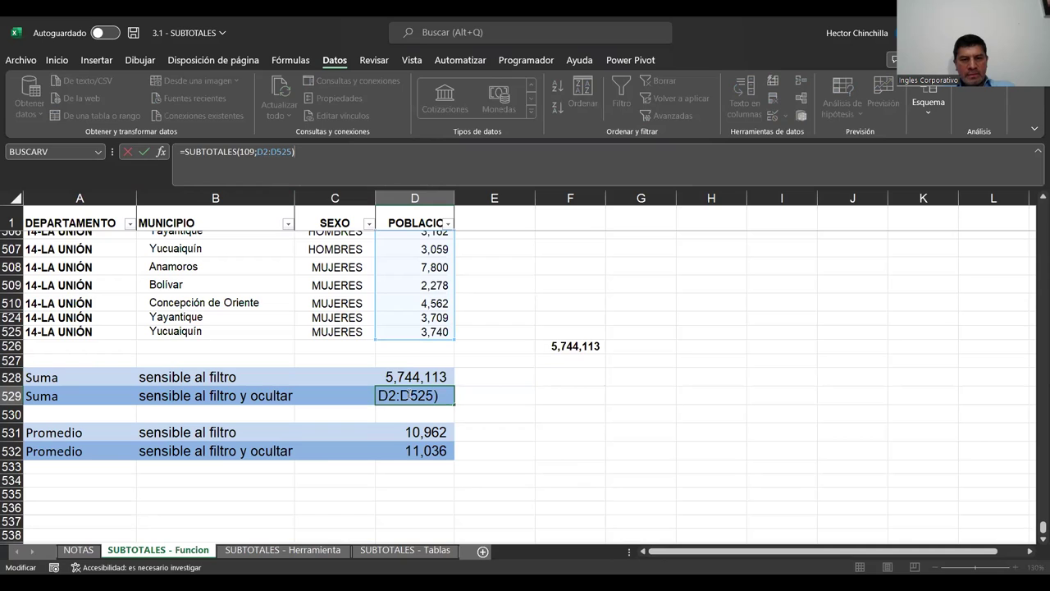
click(357, 388)
click(398, 395)
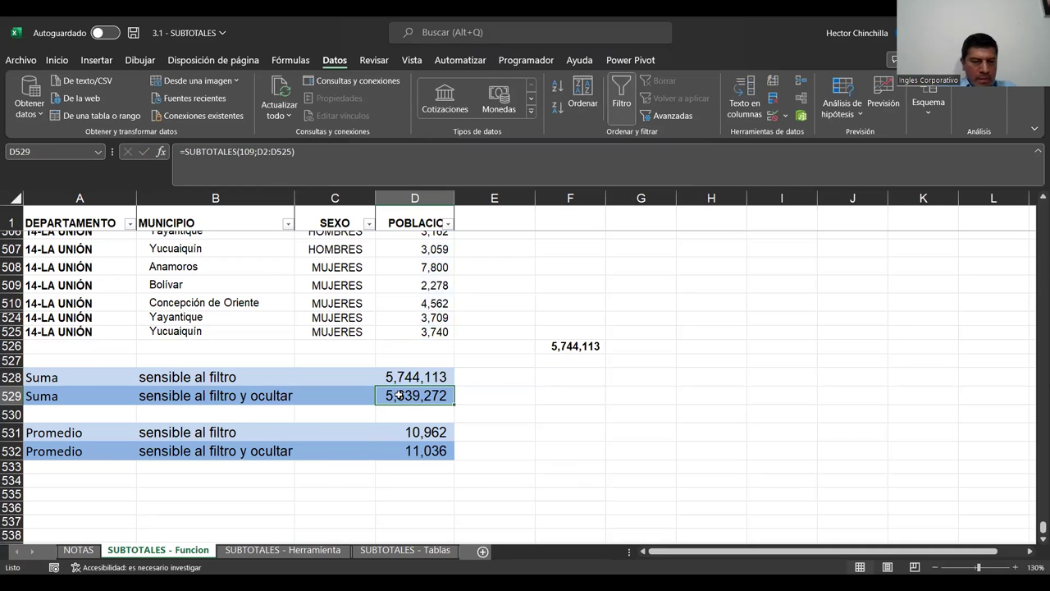
double_click(398, 395)
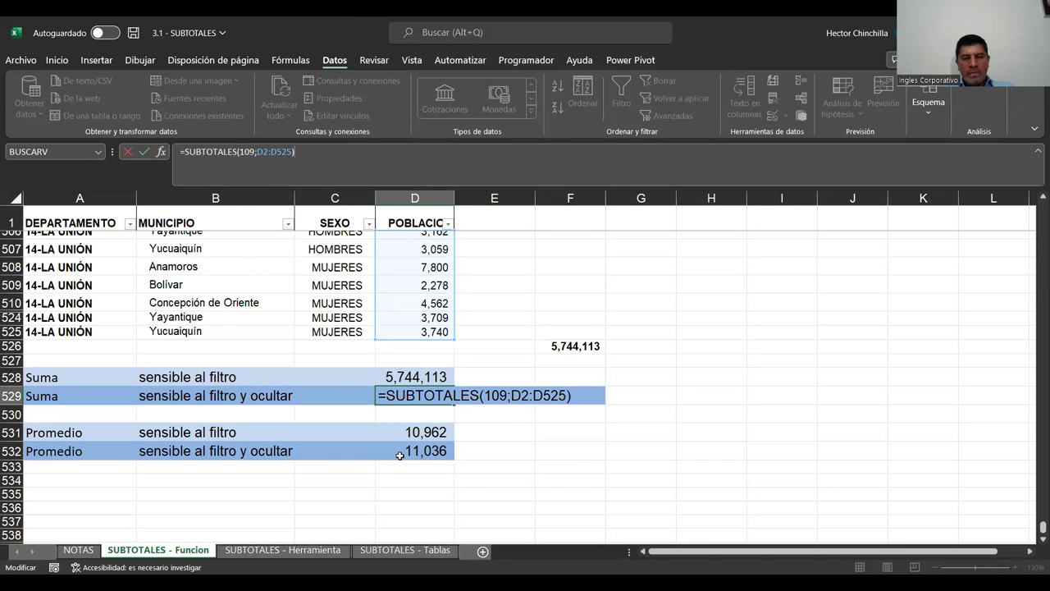
click(250, 333)
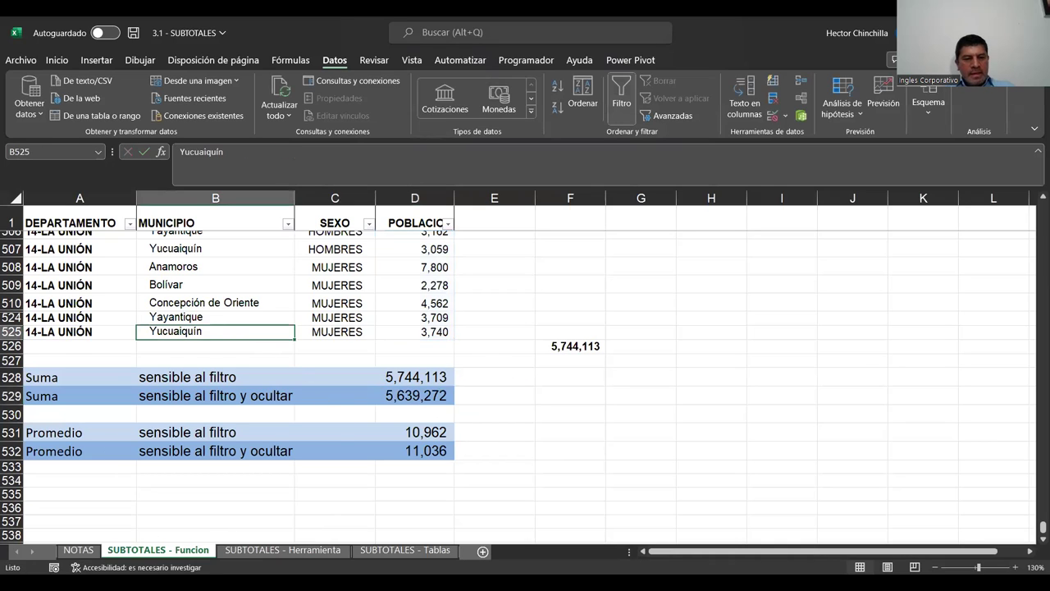
Switch to the SUBTOTALES - Herramienta sheet and select a cell in its population data
click(264, 555)
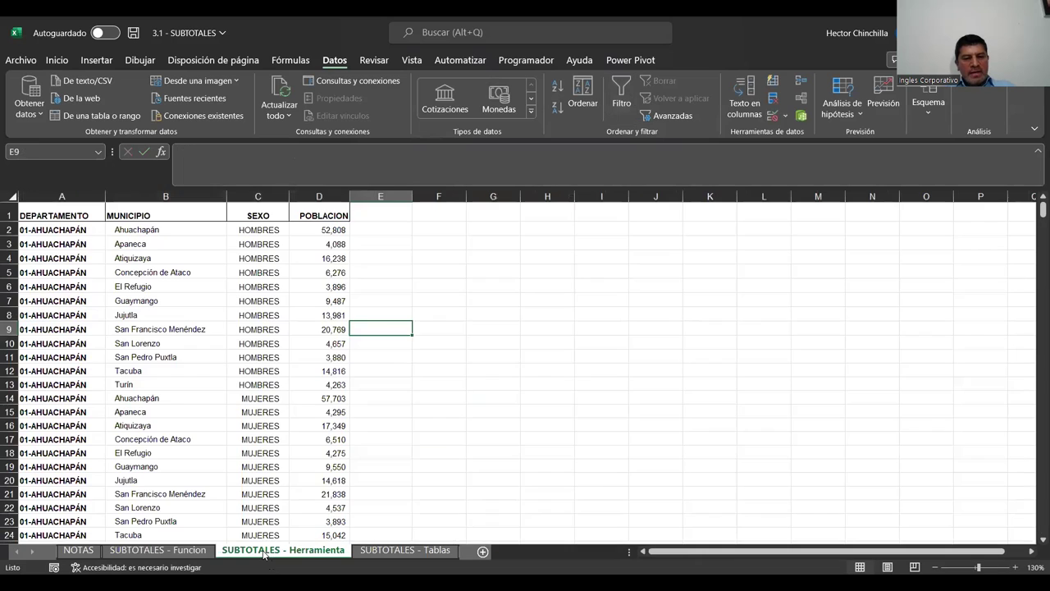
click(426, 411)
click(176, 340)
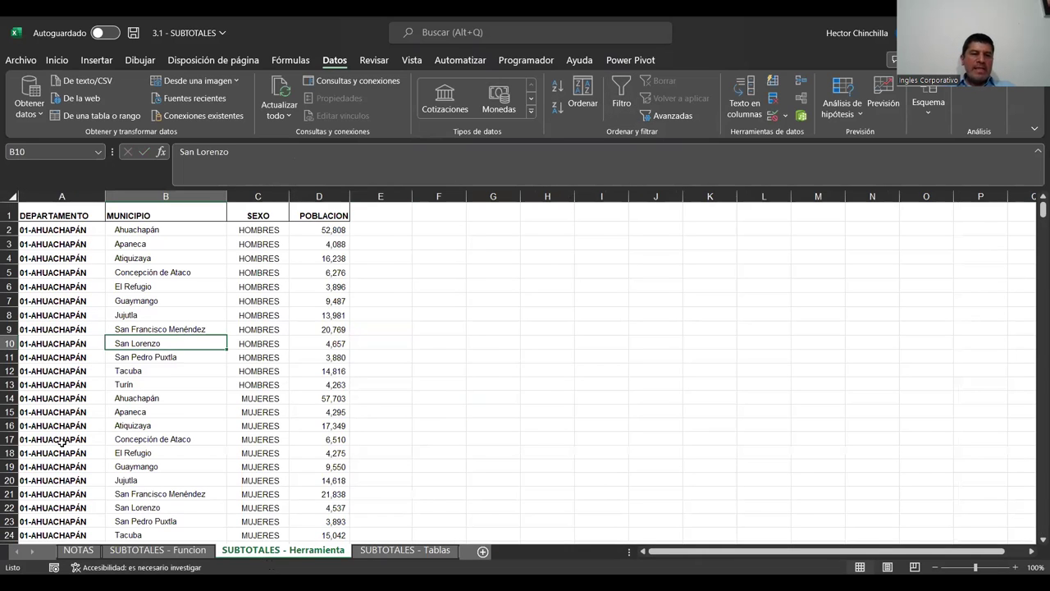
click(64, 427)
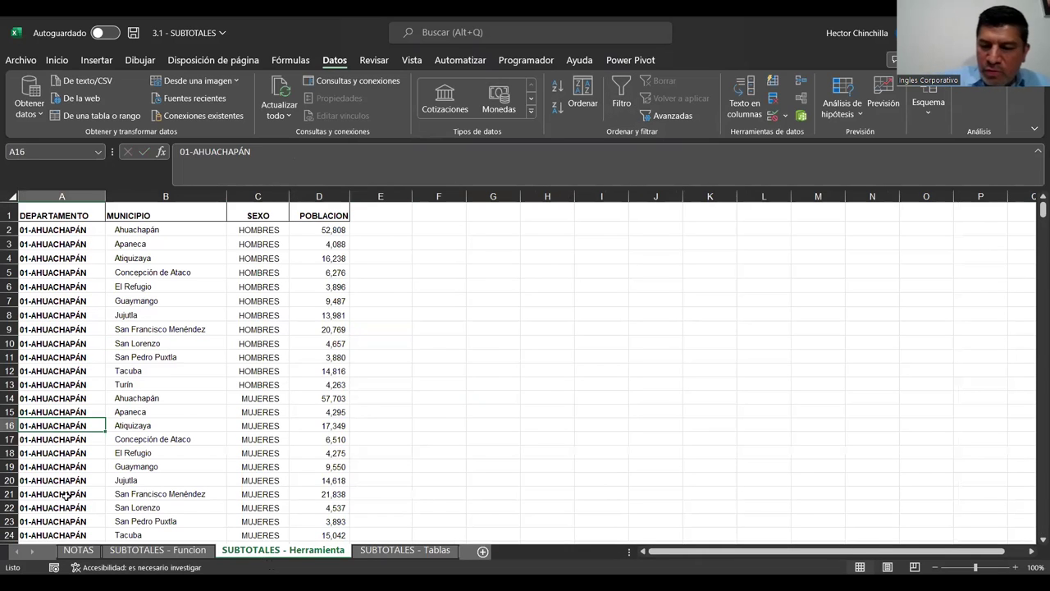
Look through the population list from the header row to the last 14-LA UNIÓN record
key(ctrl+Home)
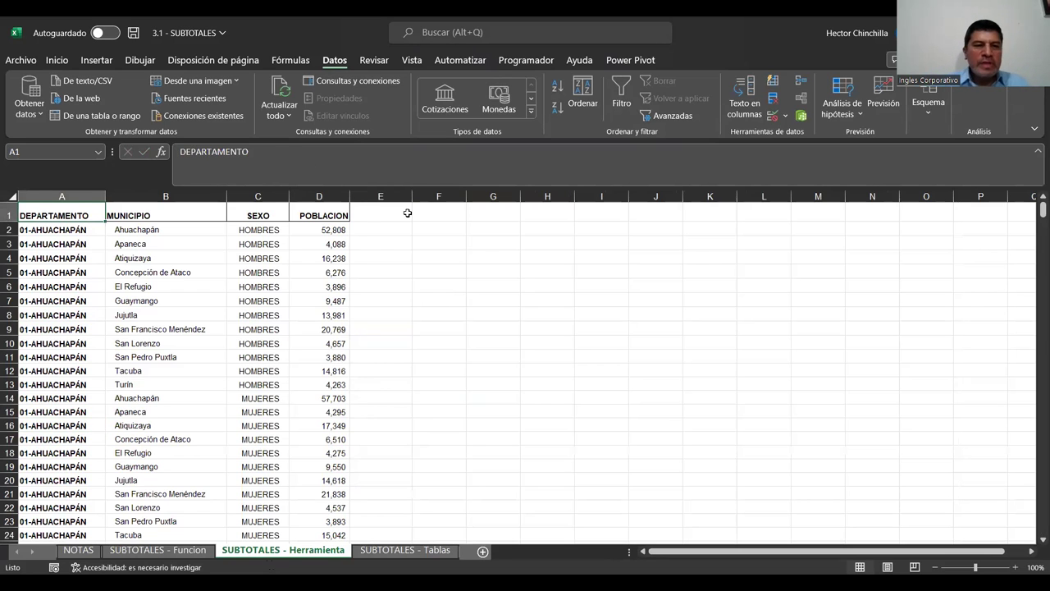
key(Page_Down)
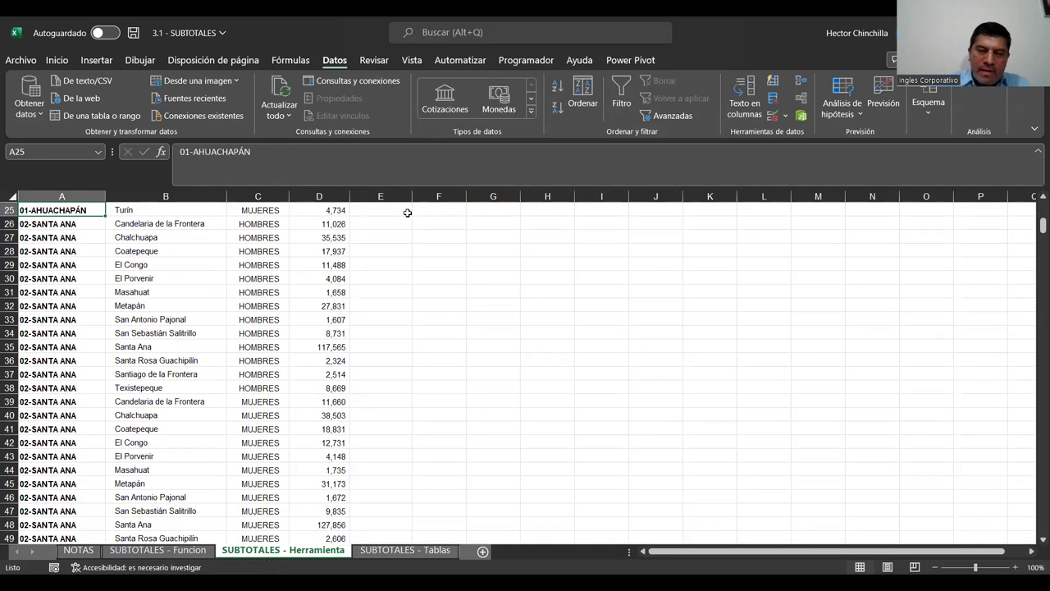
key(ctrl+End)
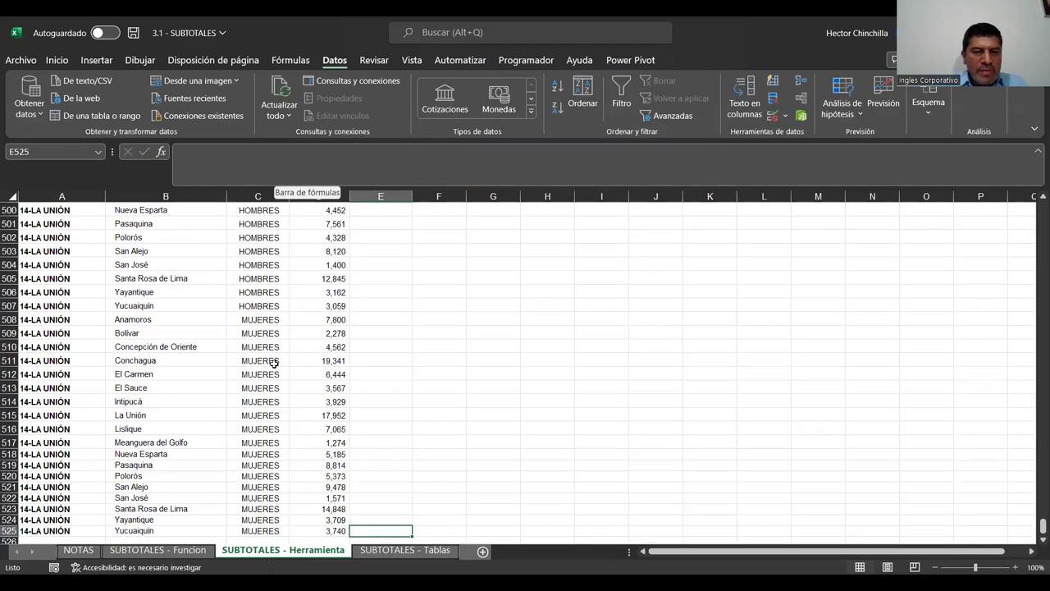
scroll(269, 359, down, 2)
scroll(269, 360, up, 3)
click(69, 400)
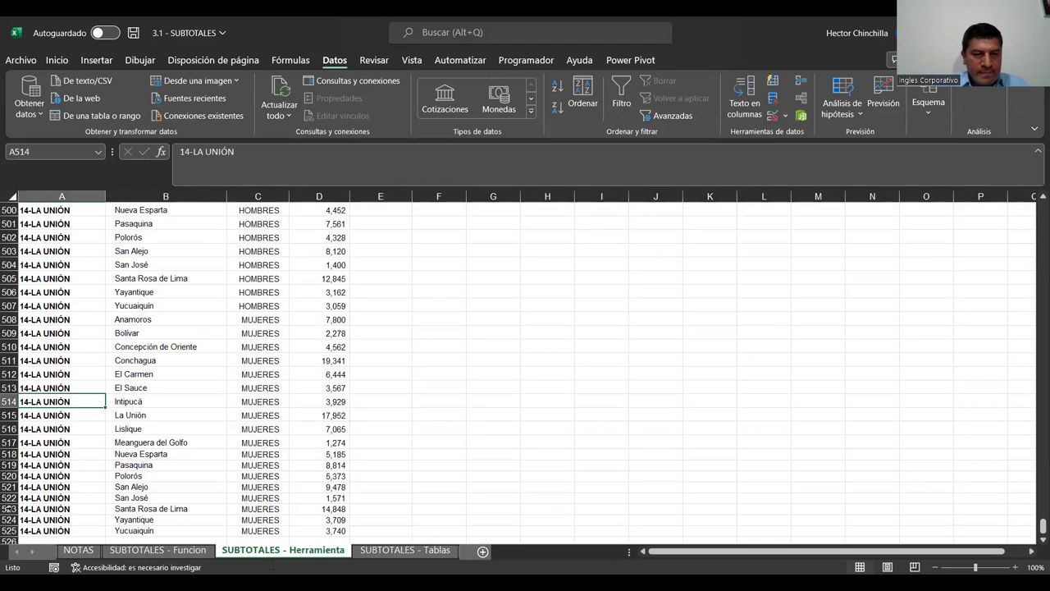
Return to the start of the population list and examine the DEPARTAMENTO column's header and first entries
key(ctrl+Home)
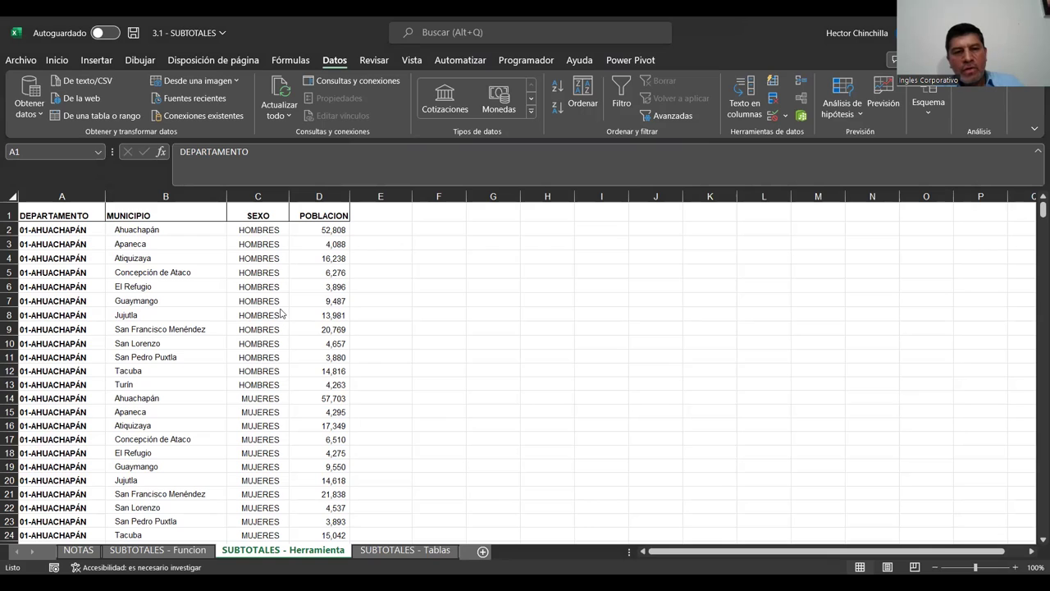
click(59, 232)
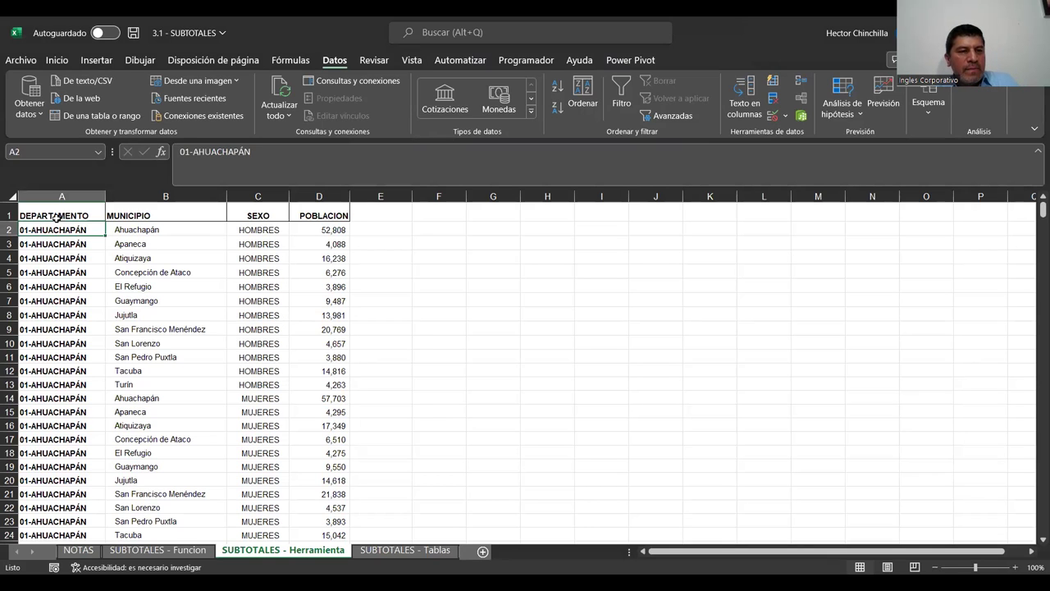
click(55, 214)
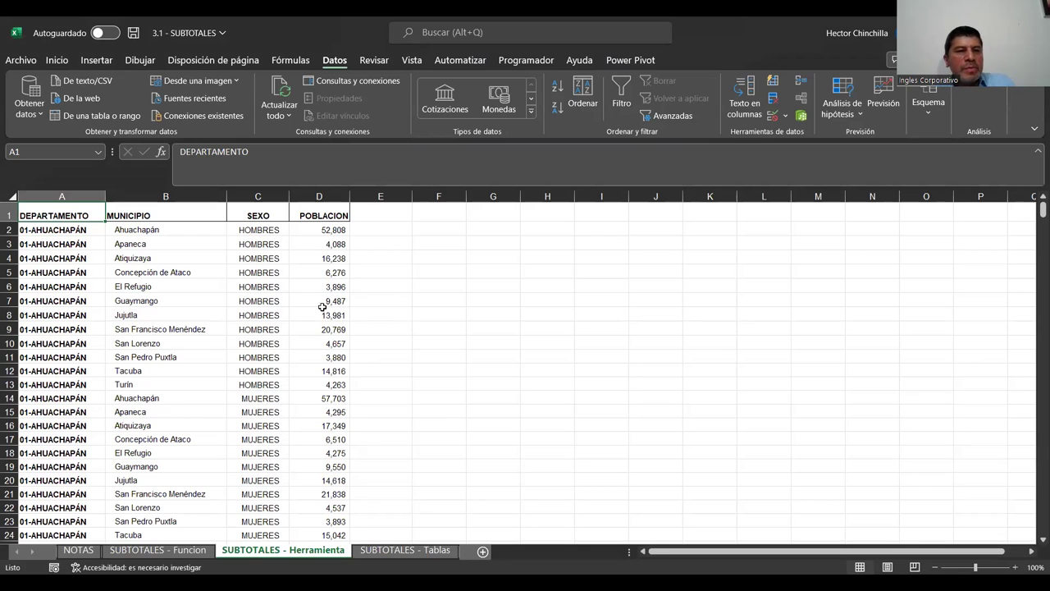
click(49, 259)
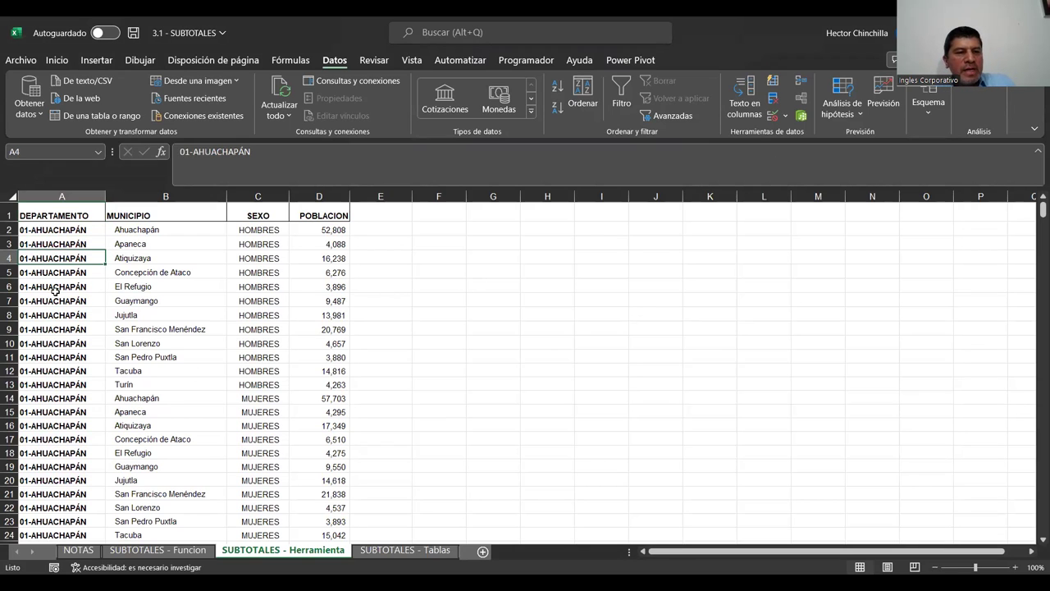
Examine the DEPARTAMENTO, MUNICIPIO, SEXO and POBLACION column headers of the population list one by one
click(47, 215)
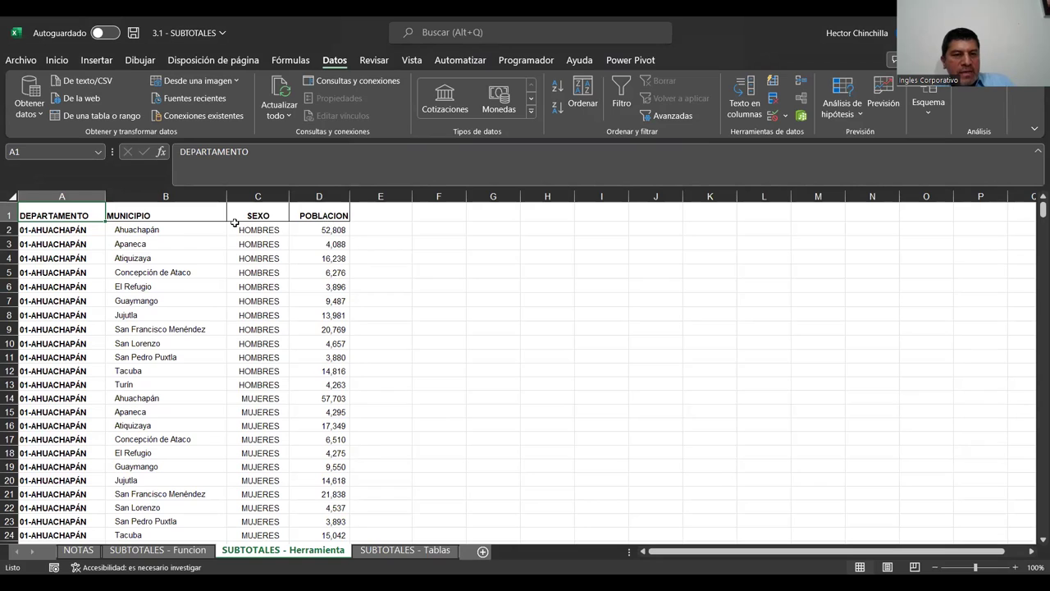
click(130, 215)
click(71, 210)
click(256, 214)
click(318, 211)
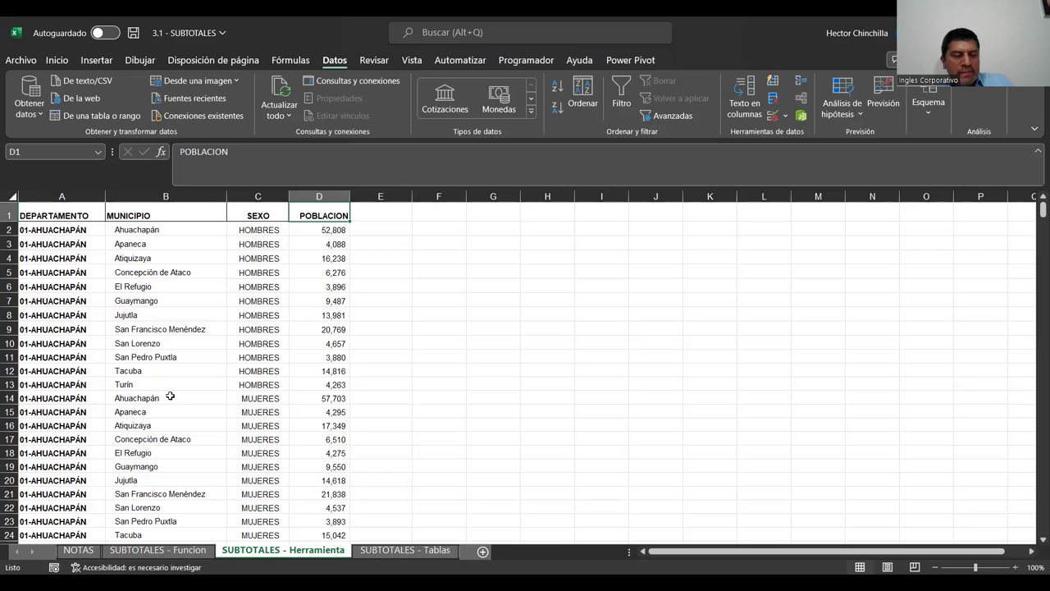
Compare the DEPARTAMENTO header in A1 with the department entries directly beneath it
click(62, 271)
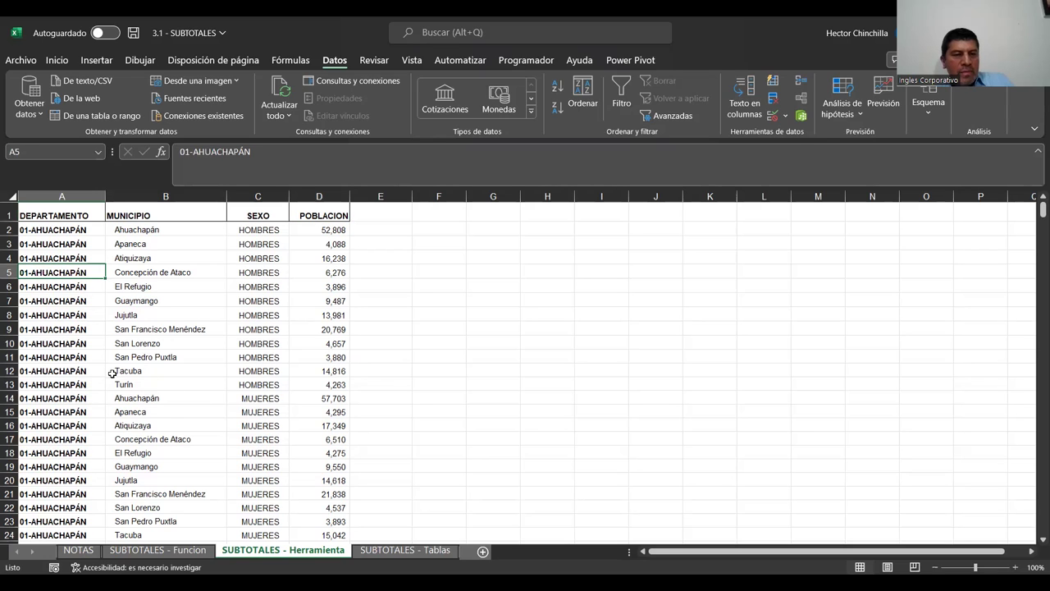
click(51, 215)
click(59, 240)
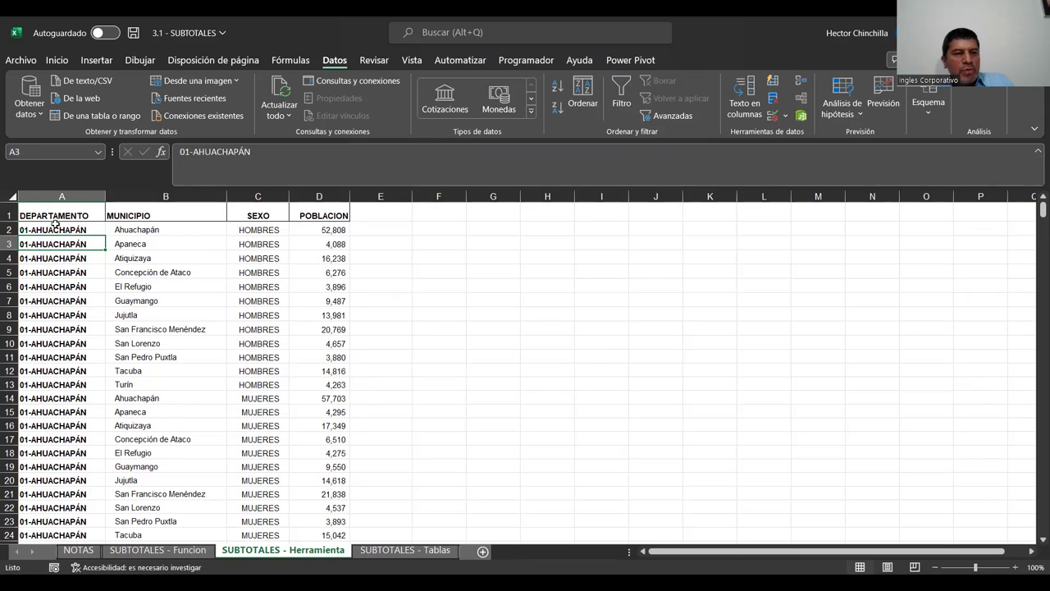
click(55, 215)
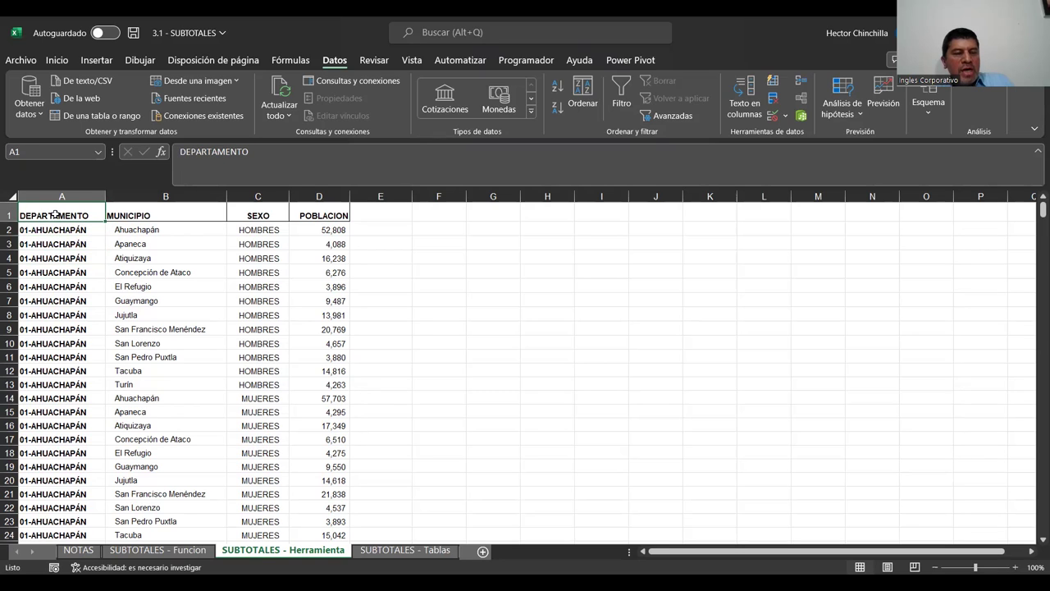
click(67, 269)
click(57, 214)
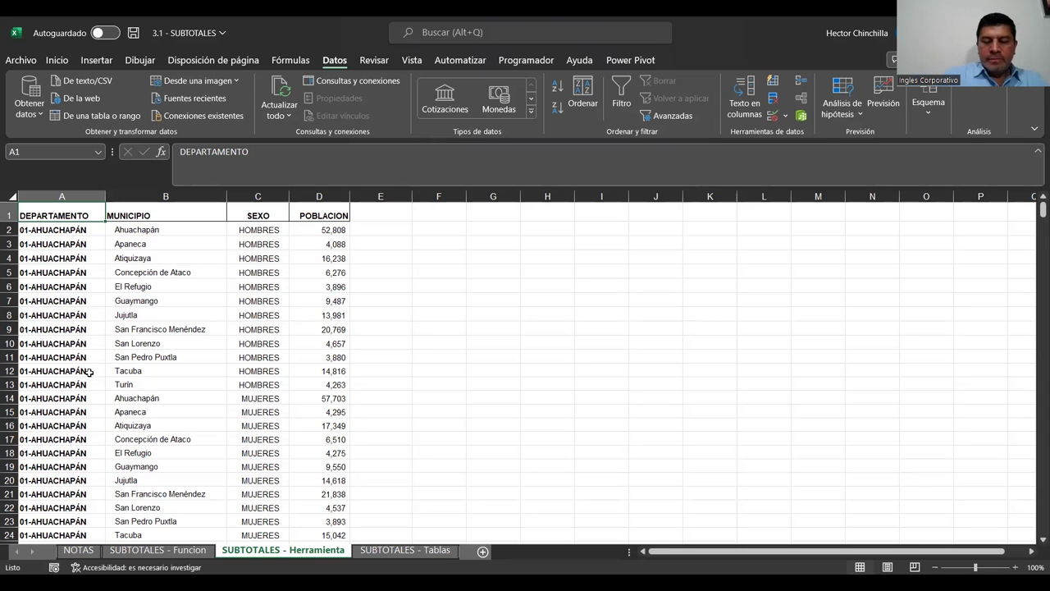
key(Down)
key(Up)
key(Down)
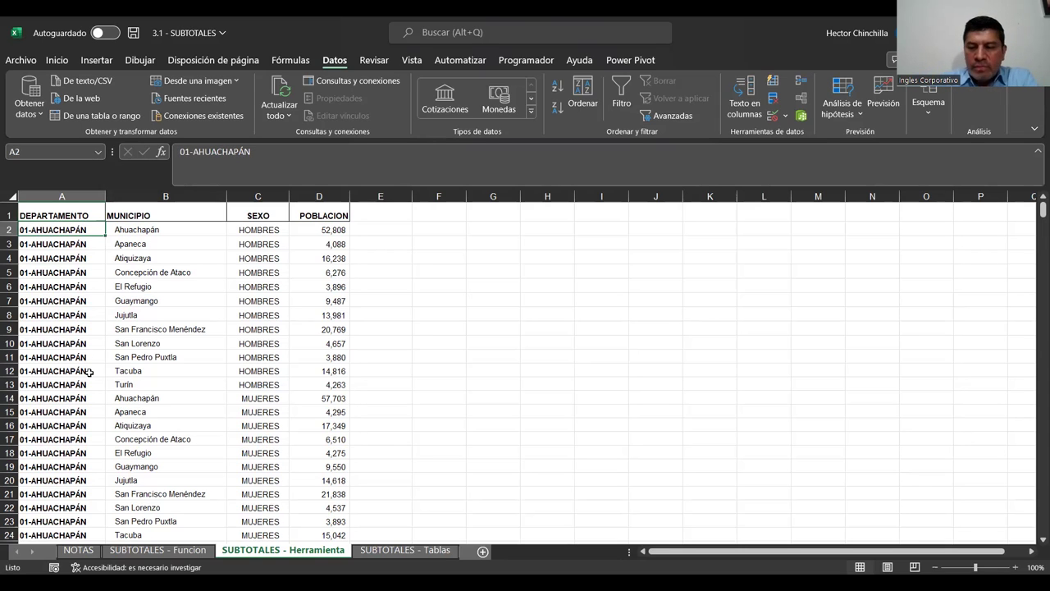
key(Up)
key(Down)
key(Up)
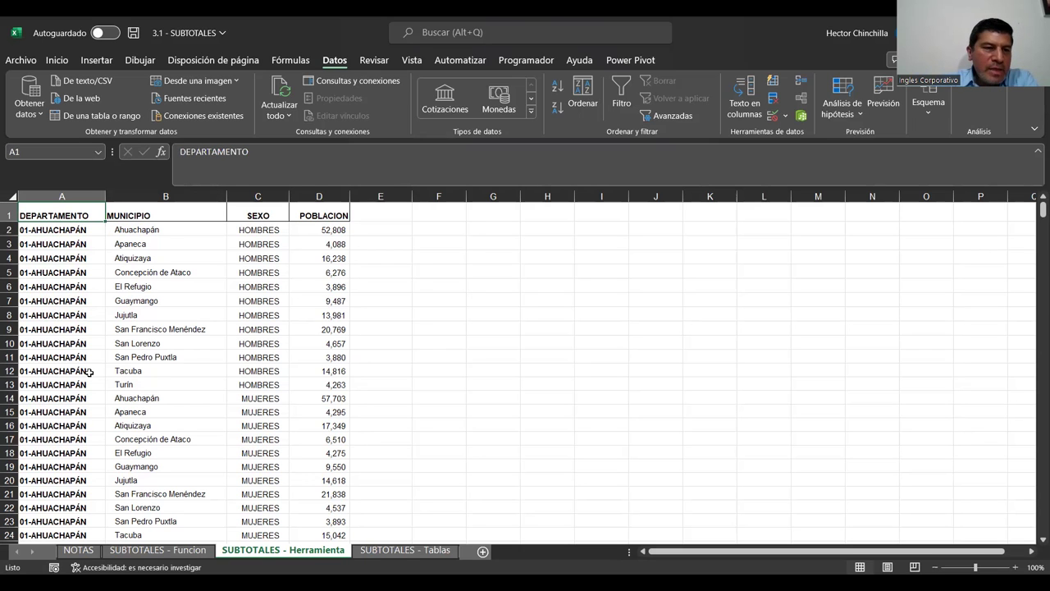
Look through how the records are grouped by department down to 03-SONSONATE, and return to the header in A1
scroll(90, 371, down, 8)
scroll(90, 371, up, 8)
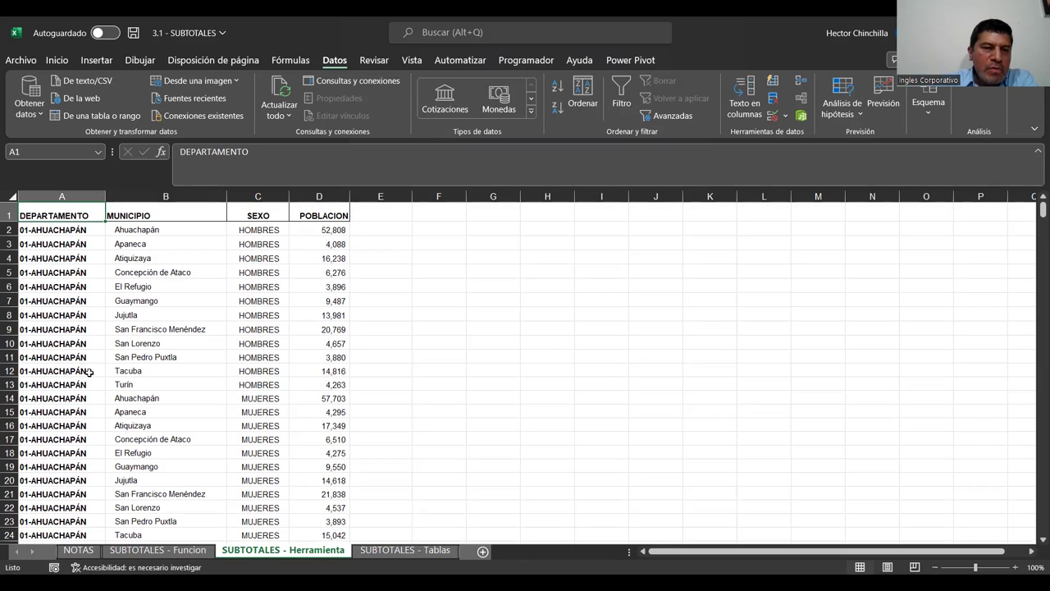
key(Right)
key(Left)
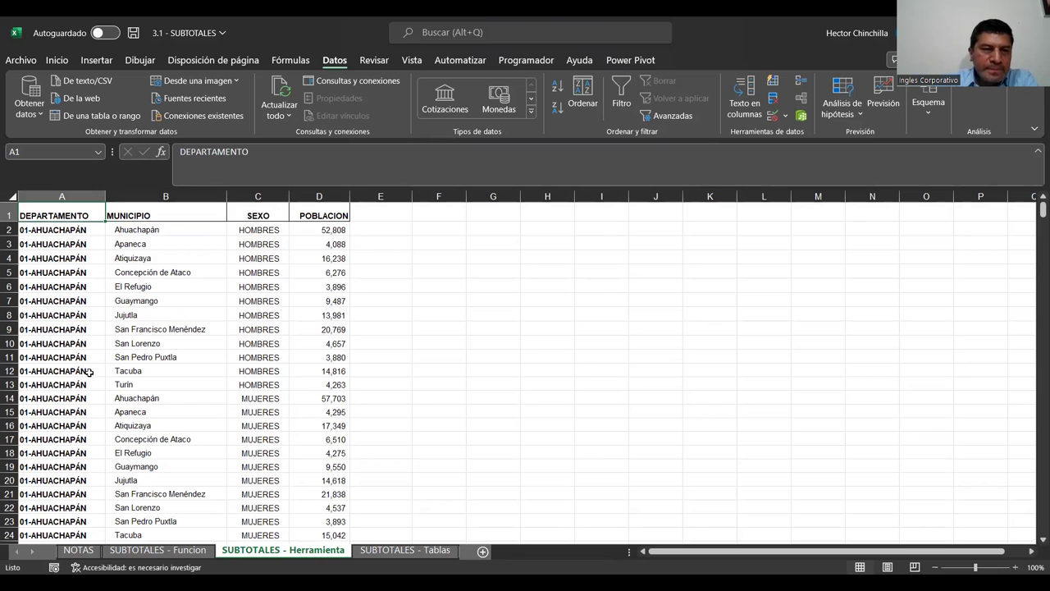
key(Page_Down)
key(Page_Down)
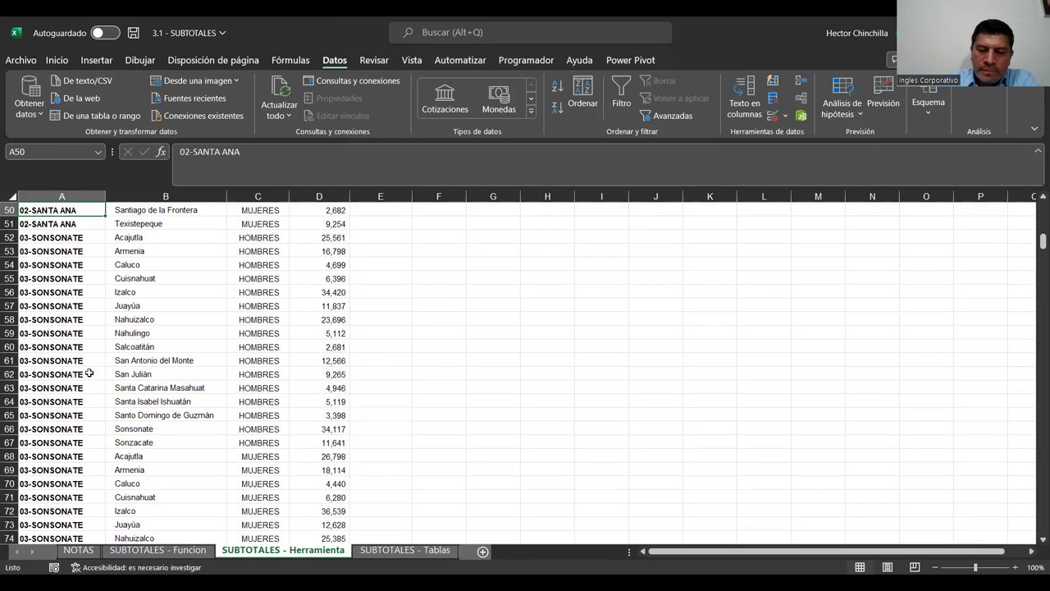
key(ctrl+Home)
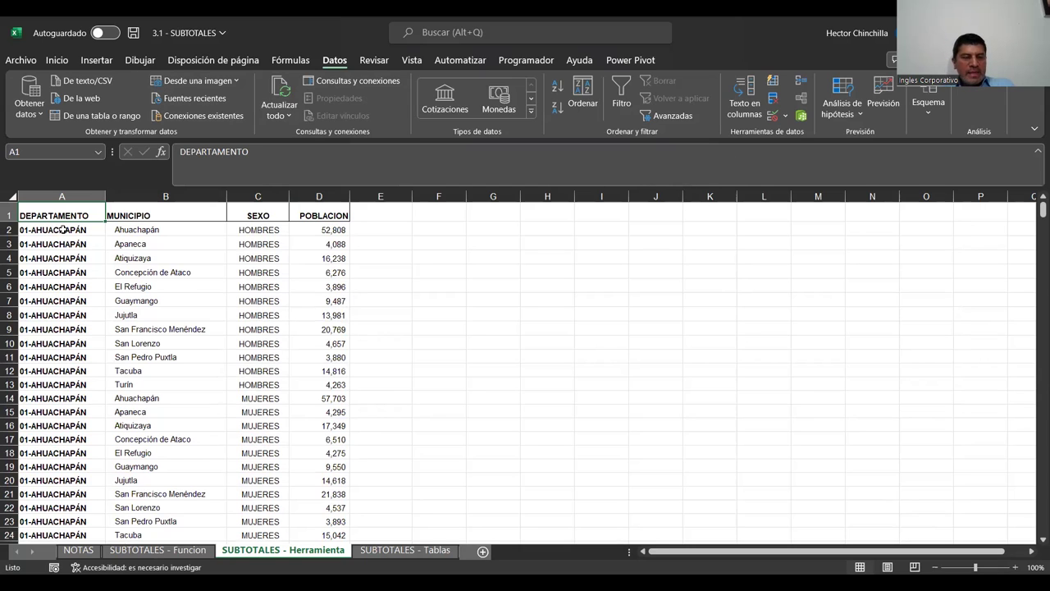
Start the Subtotal tool from the DEPARTAMENTO header cell A1 and move its dialog clear of the population data
click(498, 254)
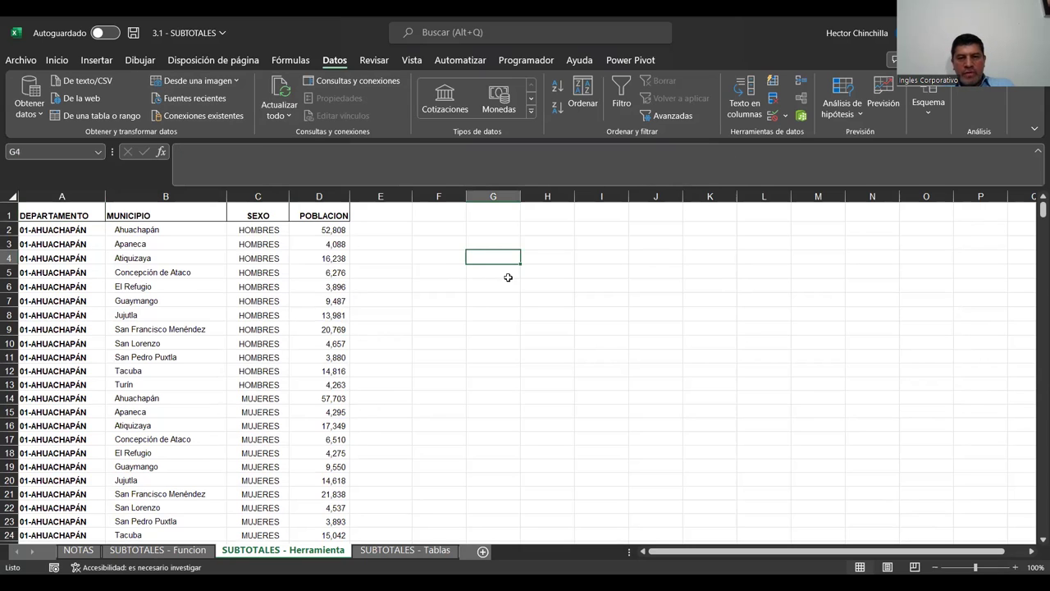
click(56, 214)
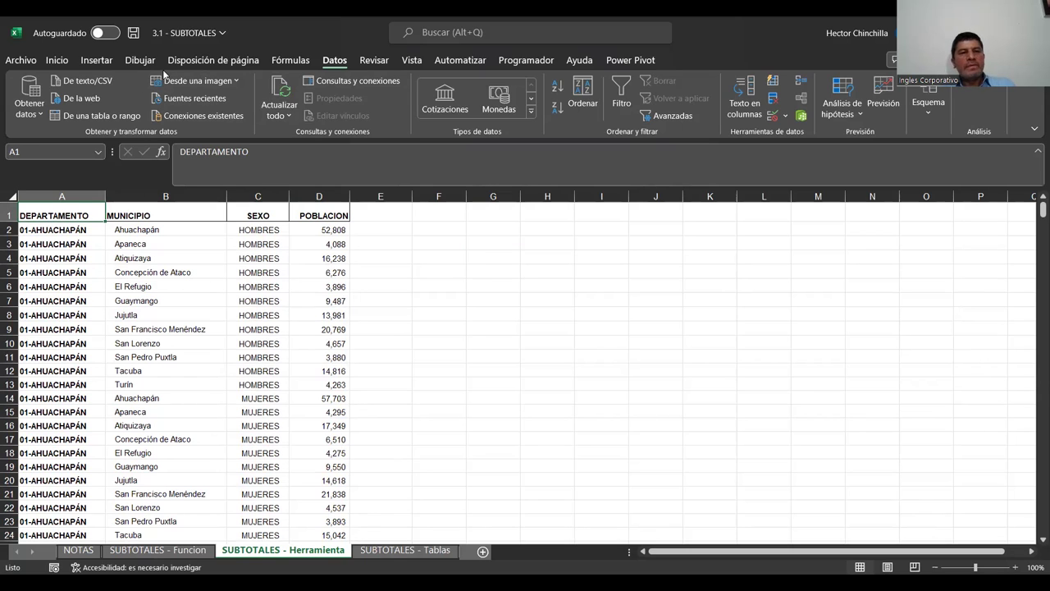
click(928, 120)
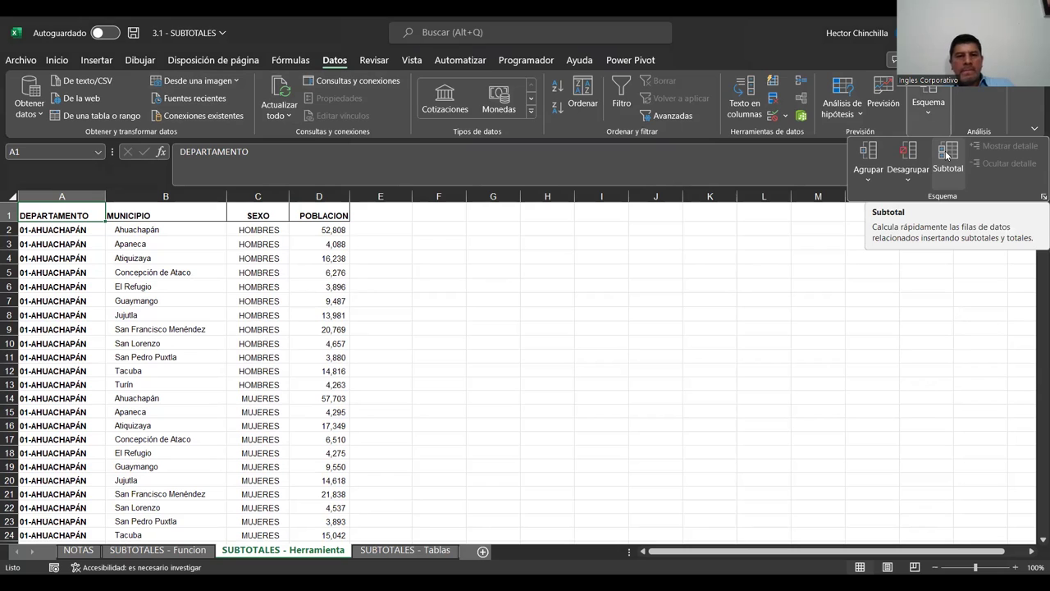
click(948, 156)
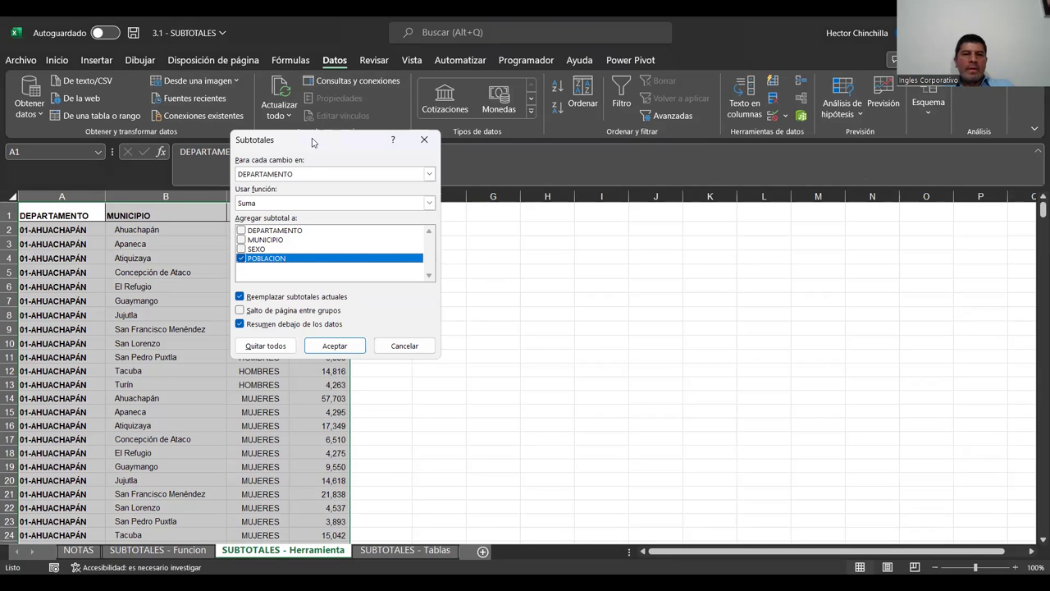
drag(309, 144, 581, 234)
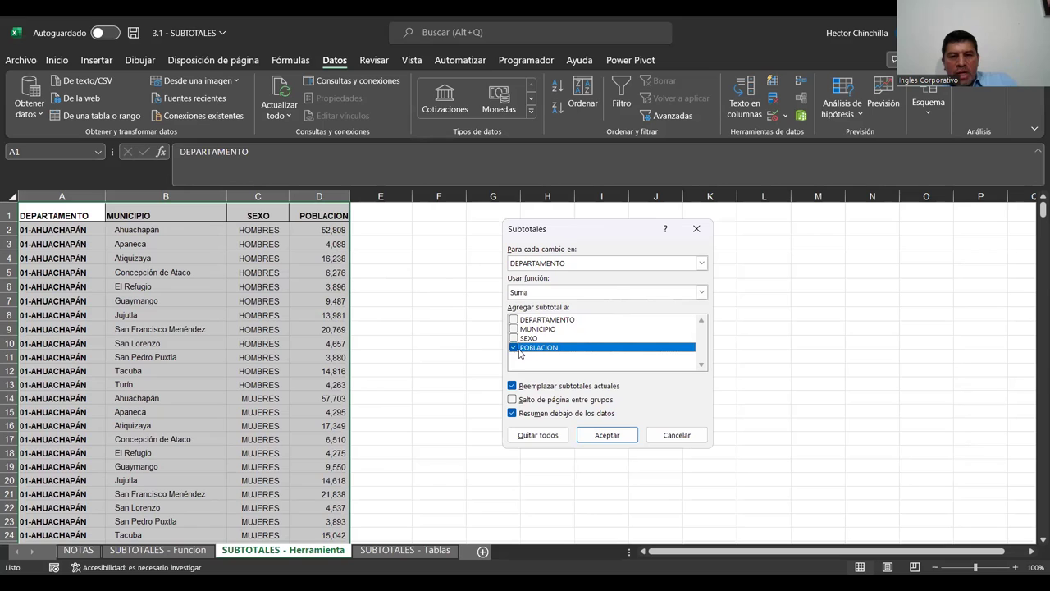
Add subtotals to the population data that sum POBLACION at each change in DEPARTAMENTO
click(702, 293)
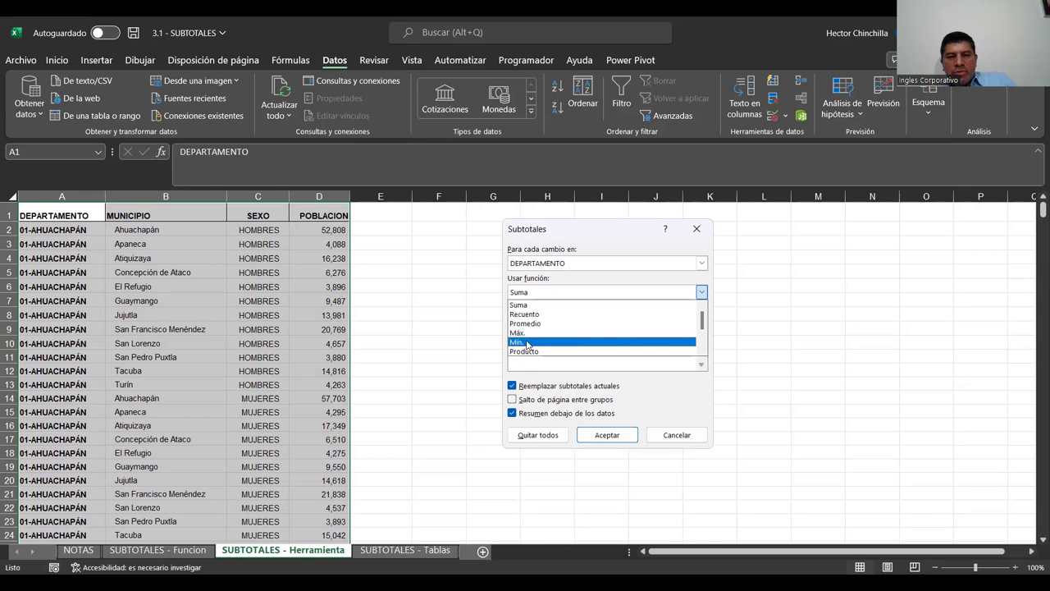
click(557, 295)
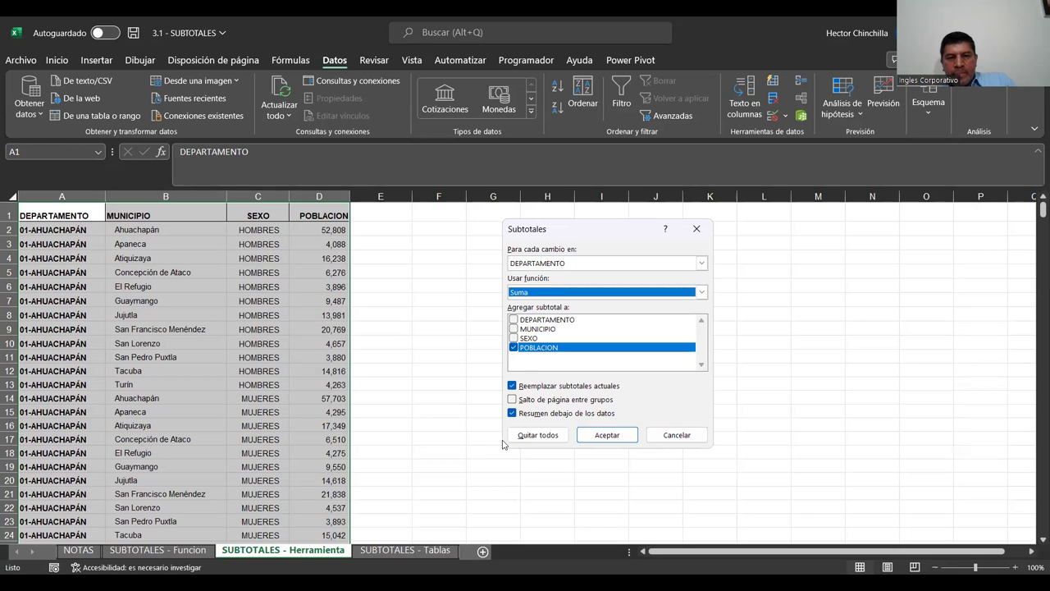
click(596, 438)
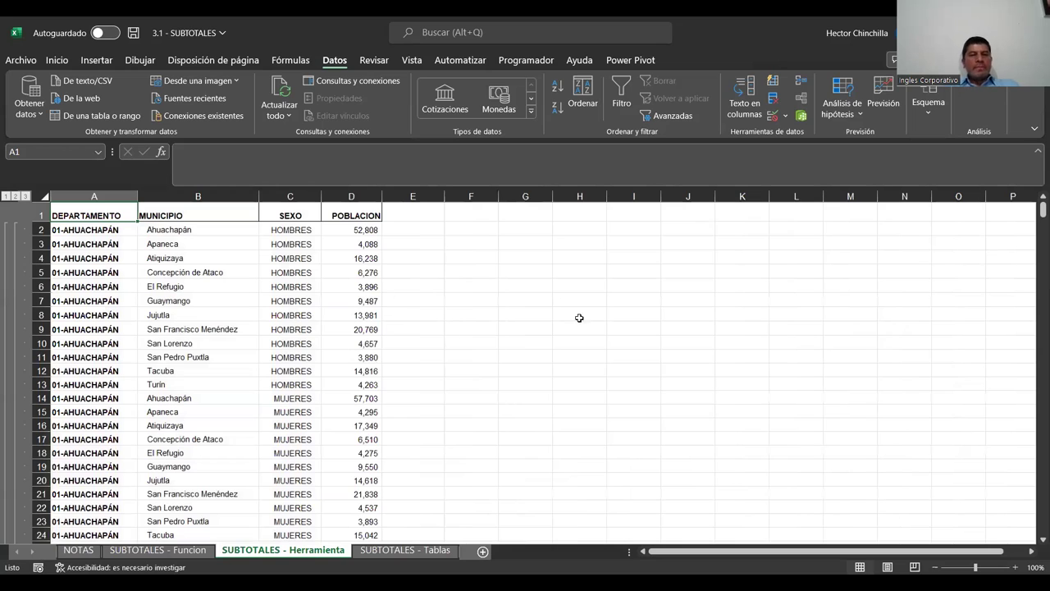
Examine the grand total row and the 14-LA UNIÓN total row at the end of the subtotalled data
click(342, 303)
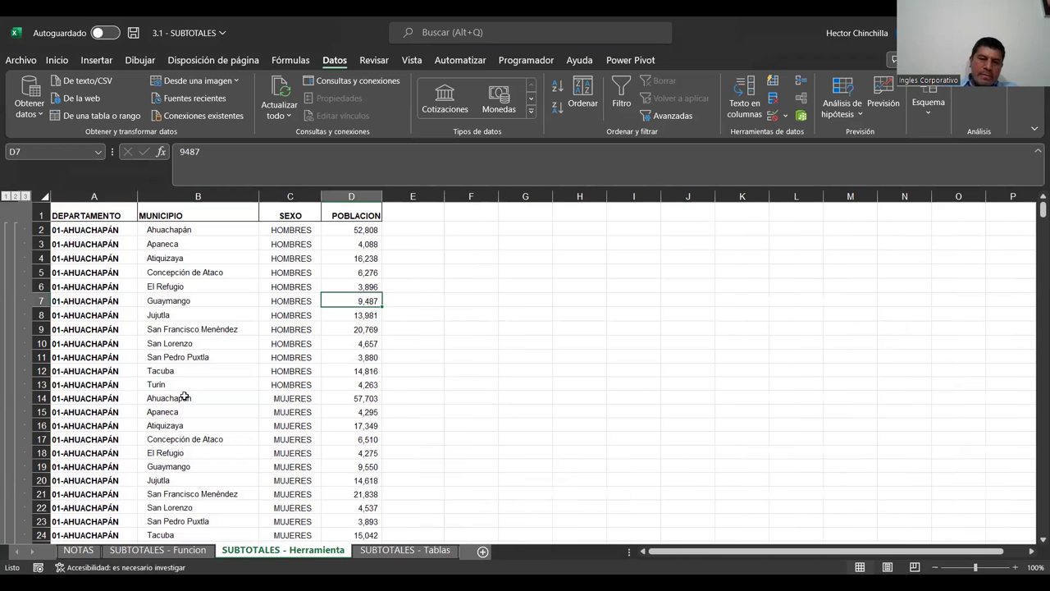
key(ctrl+Down)
key(Right)
scroll(170, 398, down, 2)
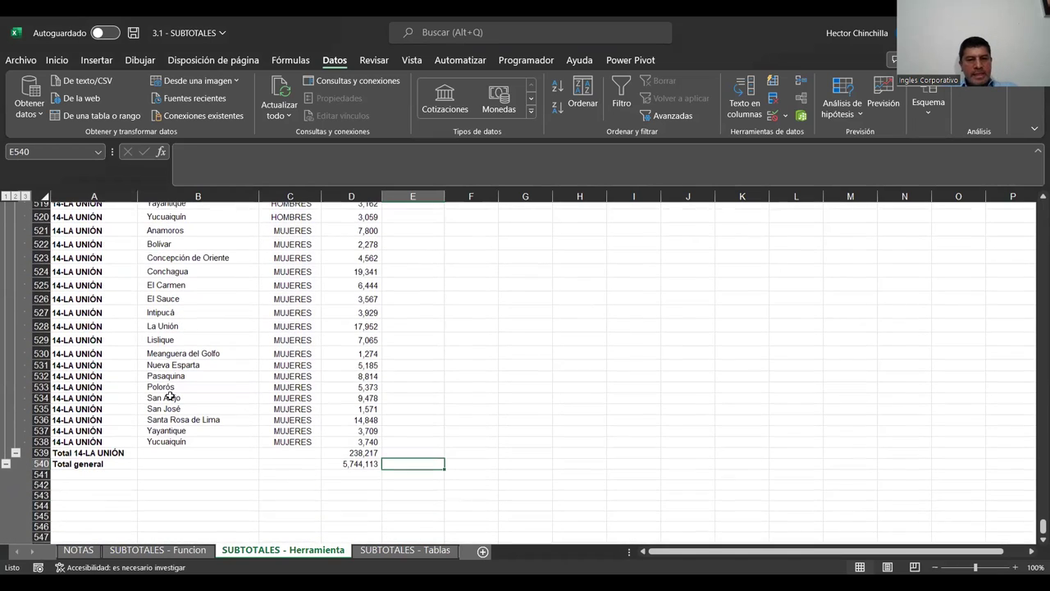
click(347, 464)
click(84, 463)
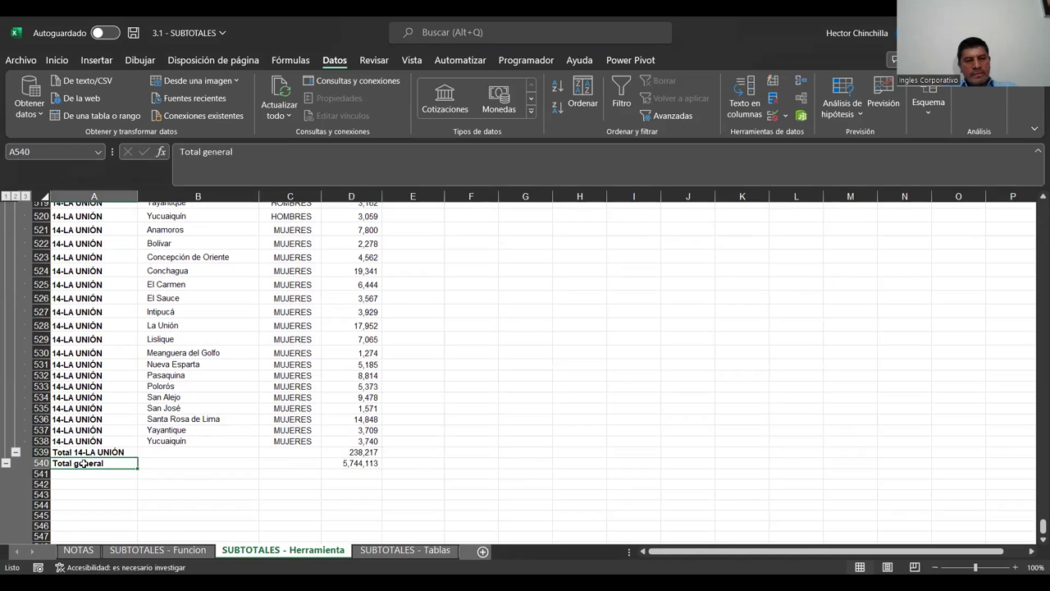
drag(166, 467, 358, 464)
click(273, 484)
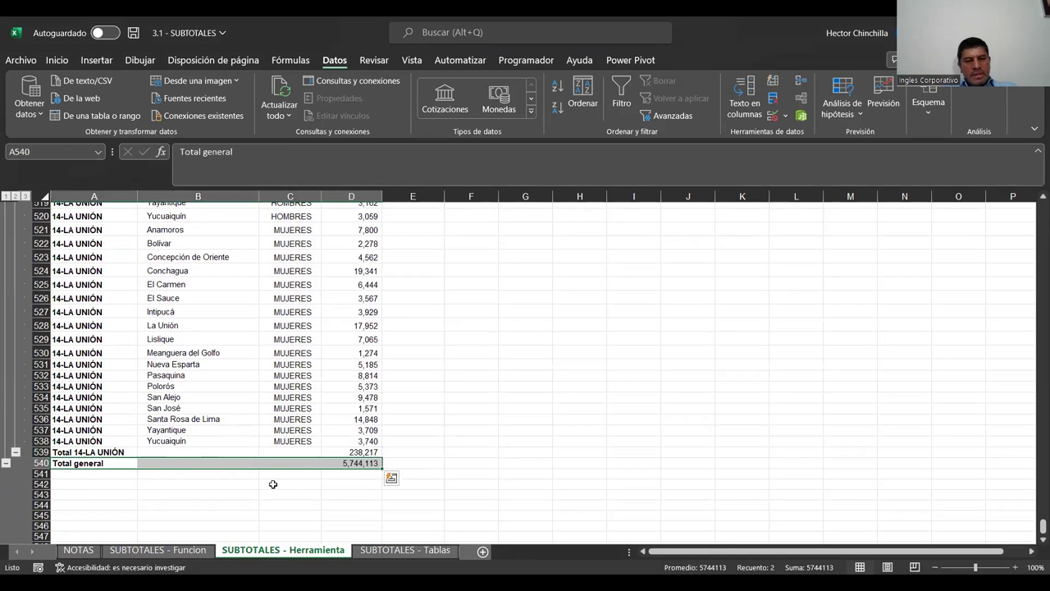
drag(88, 452, 341, 456)
click(304, 476)
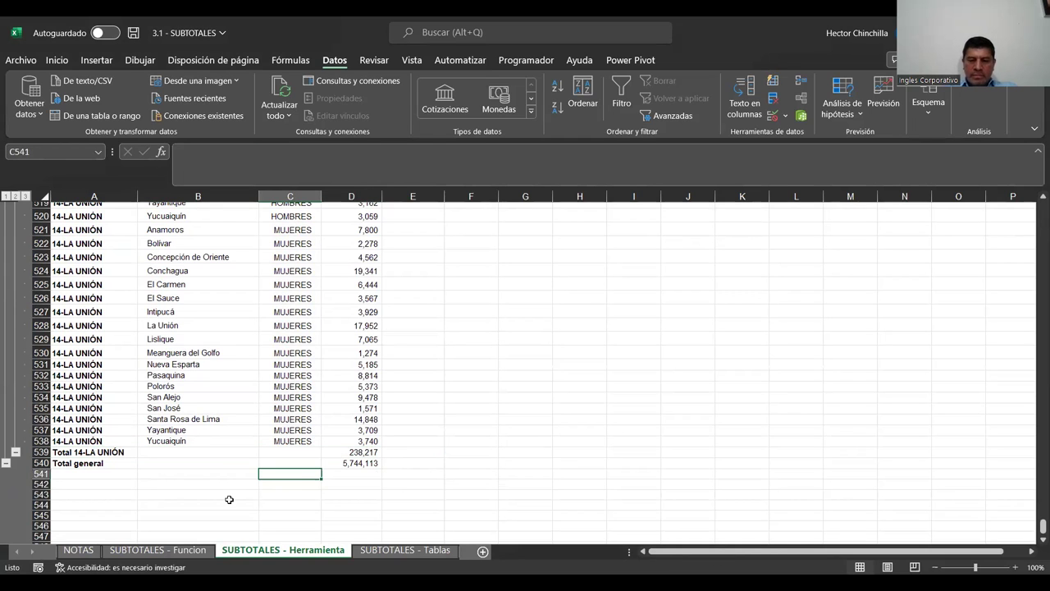
Examine the inserted subtotal rows for 01-AHUACHAPÁN and 02-SANTA ANA
key(ctrl+Home)
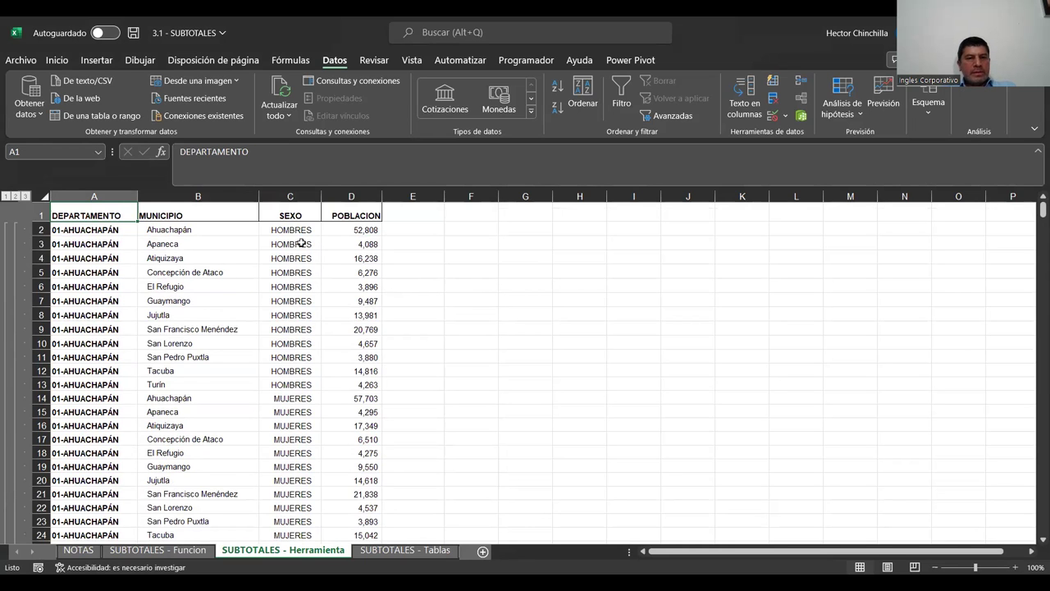
scroll(300, 242, down, 1)
scroll(220, 295, down, 2)
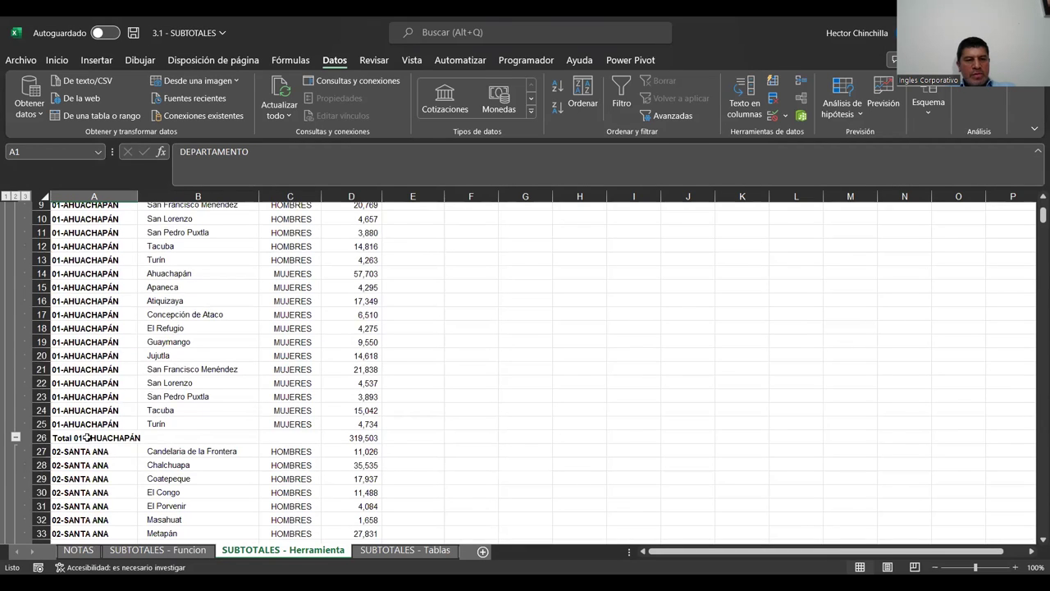
scroll(206, 398, down, 2)
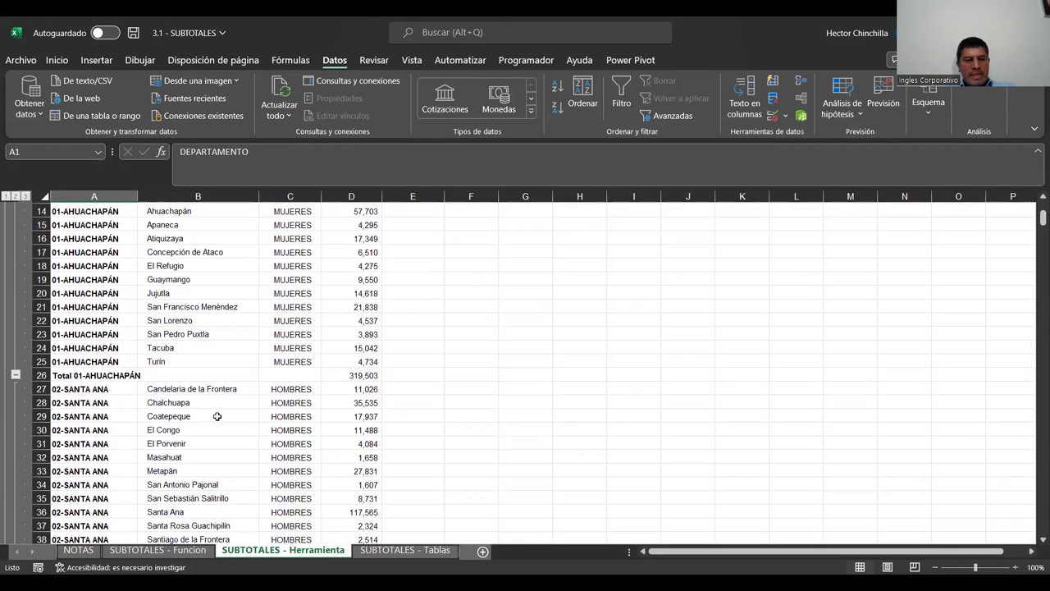
scroll(217, 414, down, 4)
scroll(222, 419, up, 3)
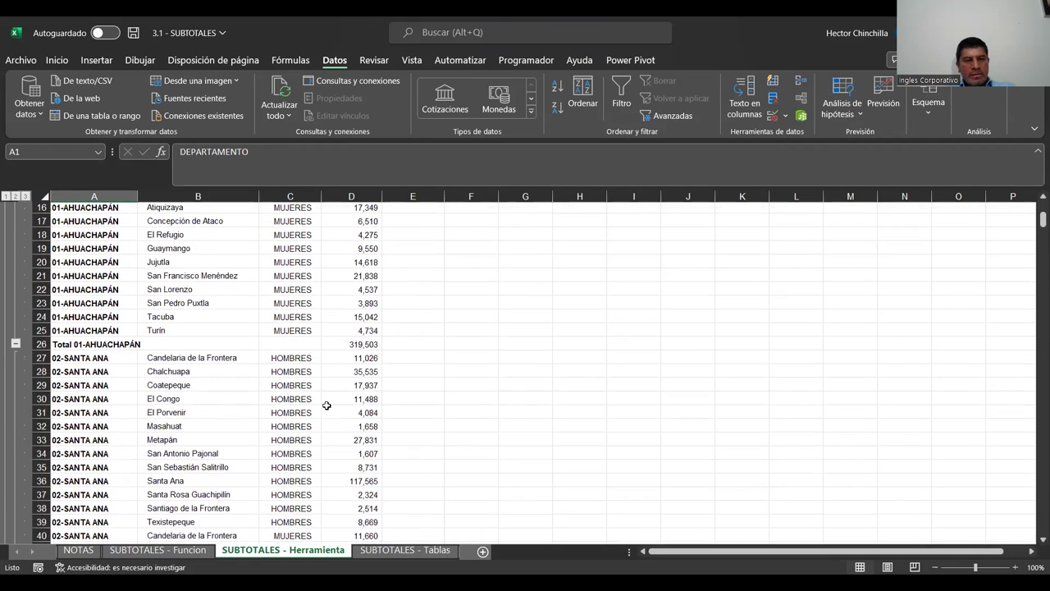
click(337, 343)
drag(337, 343, 75, 343)
scroll(261, 404, down, 7)
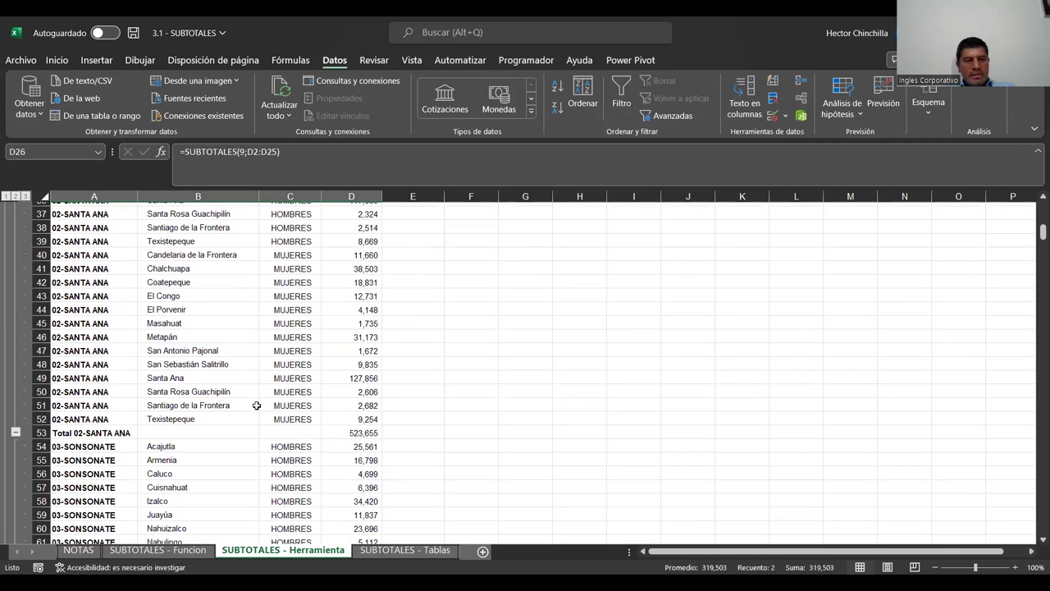
drag(344, 432, 99, 433)
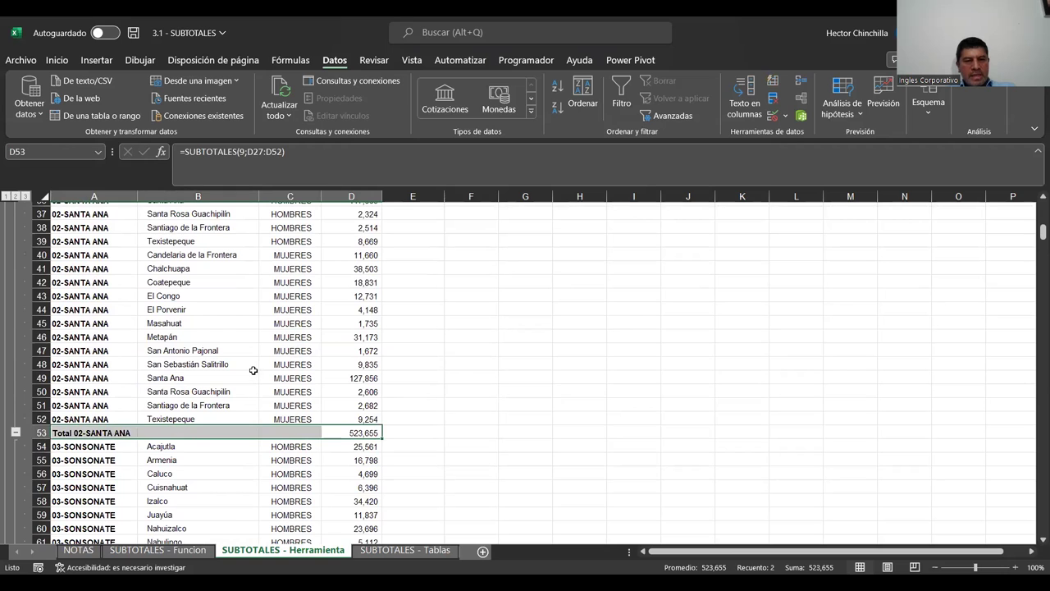
click(230, 378)
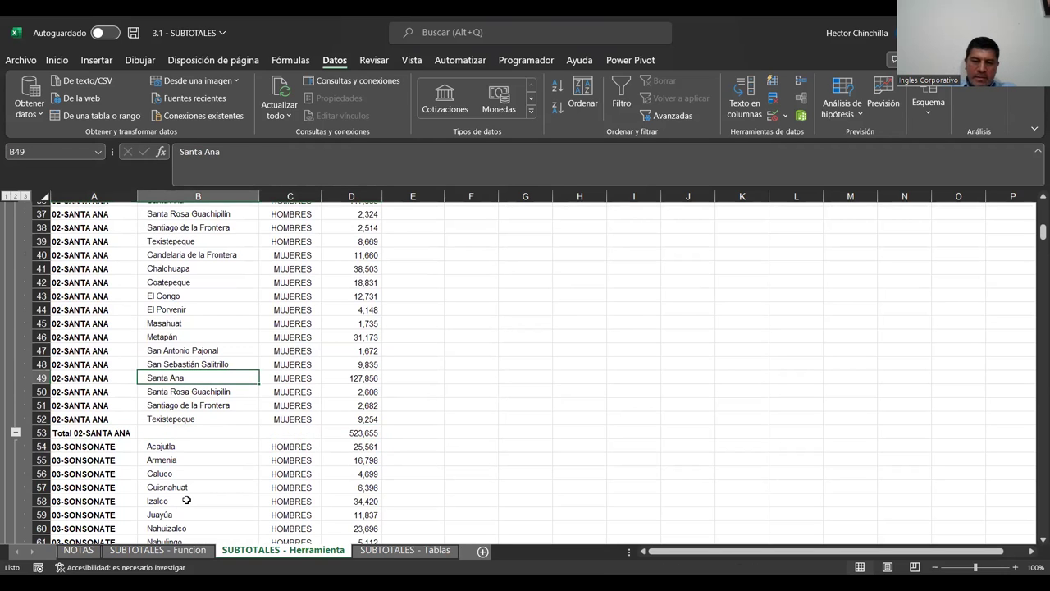
Collapse the outline to level 1 and check the Total general row
key(ctrl+Home)
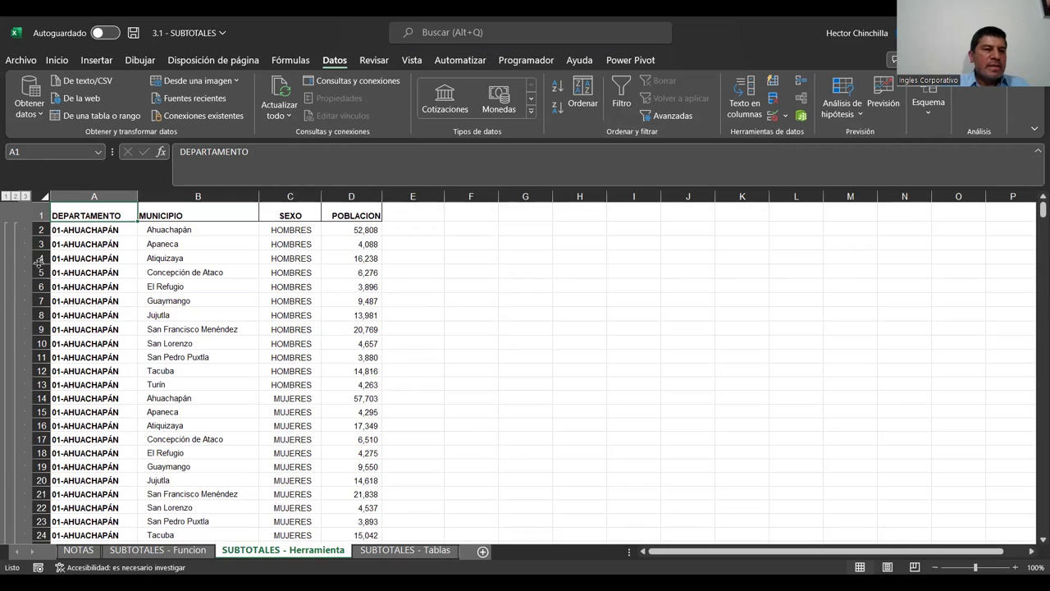
click(7, 196)
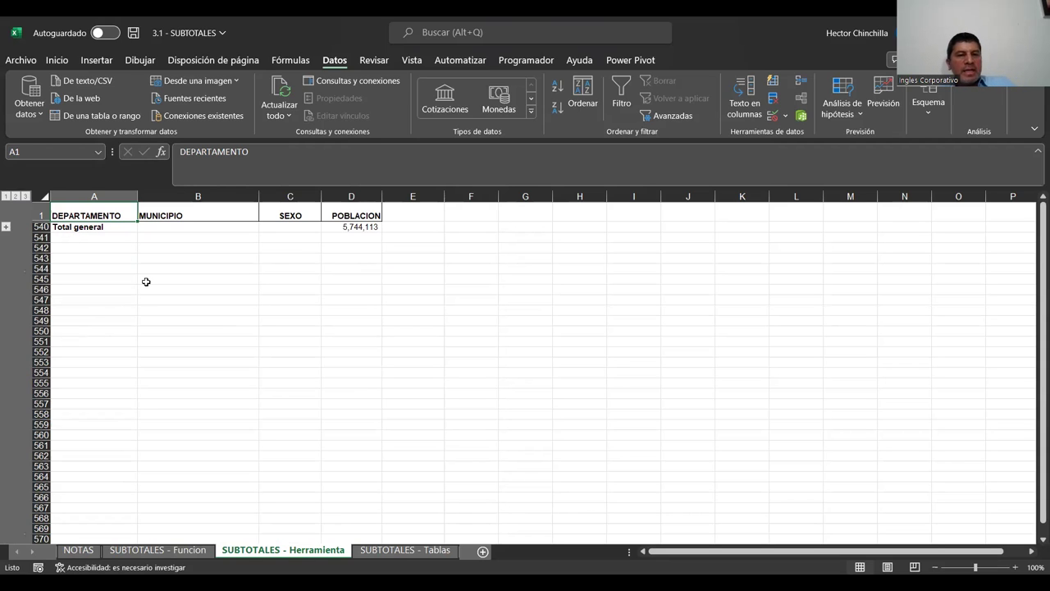
drag(108, 227, 370, 227)
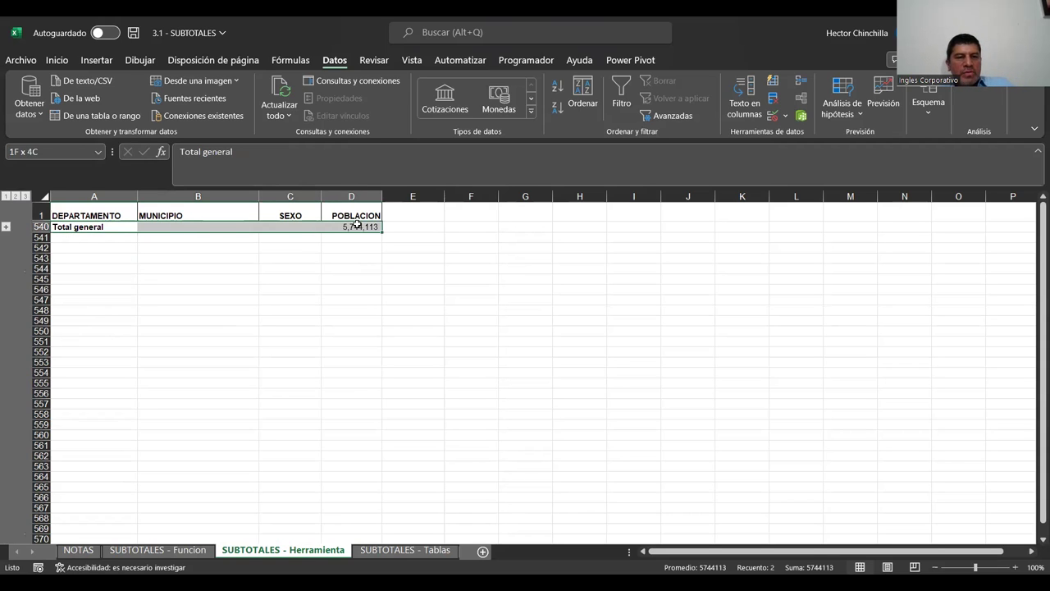
click(85, 225)
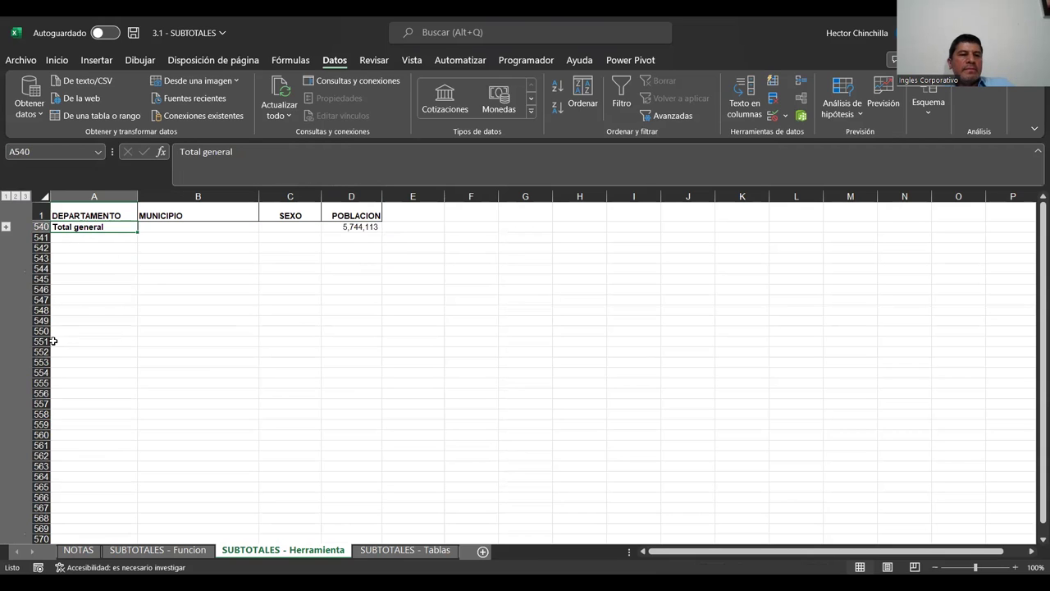
Show outline level 2 to review the department totals, comparing it with the full detail of level 3
click(15, 197)
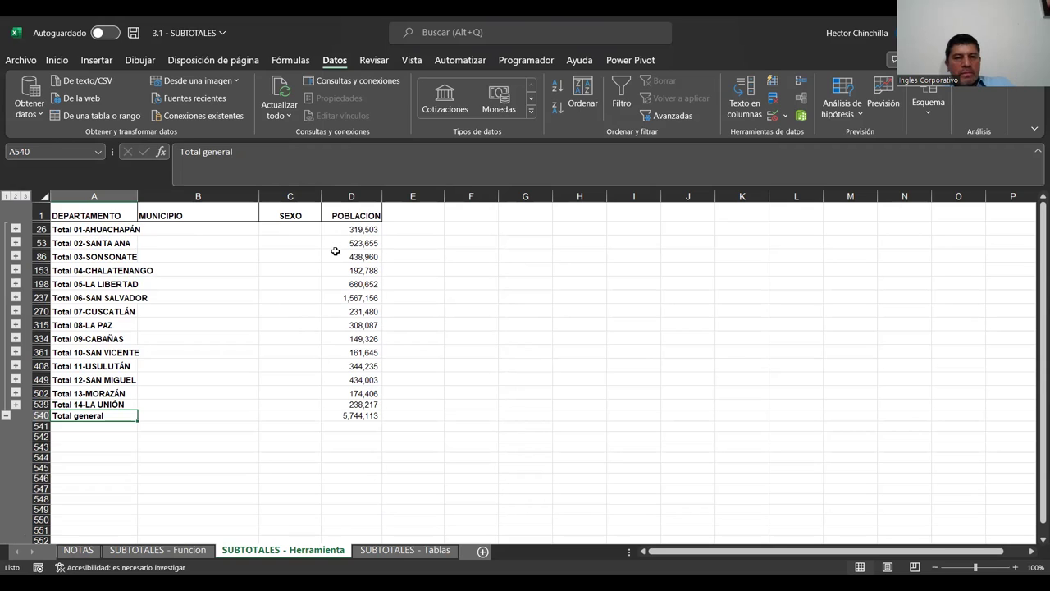
drag(345, 230, 346, 405)
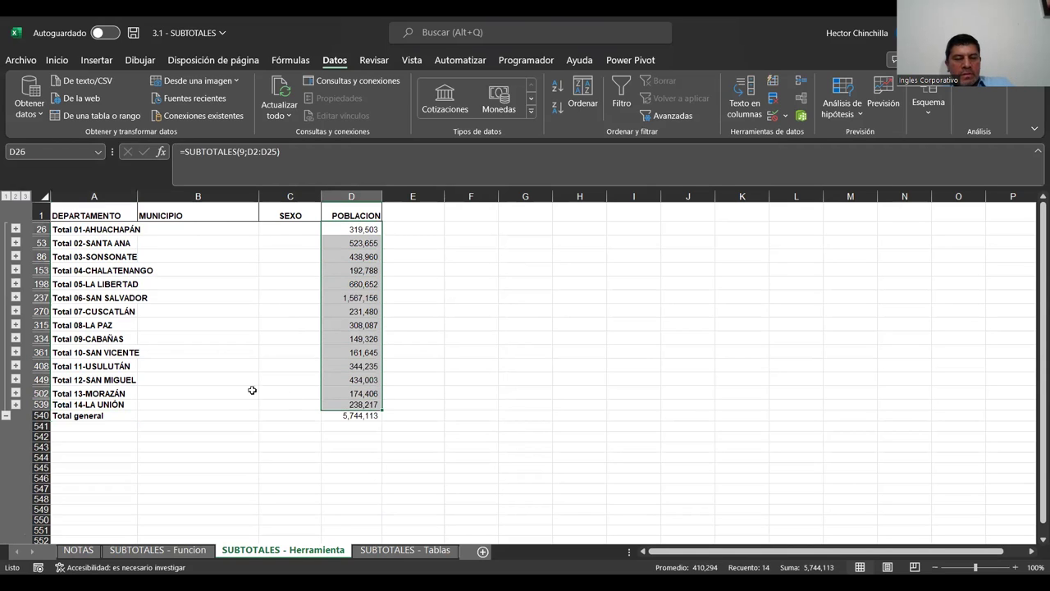
click(106, 230)
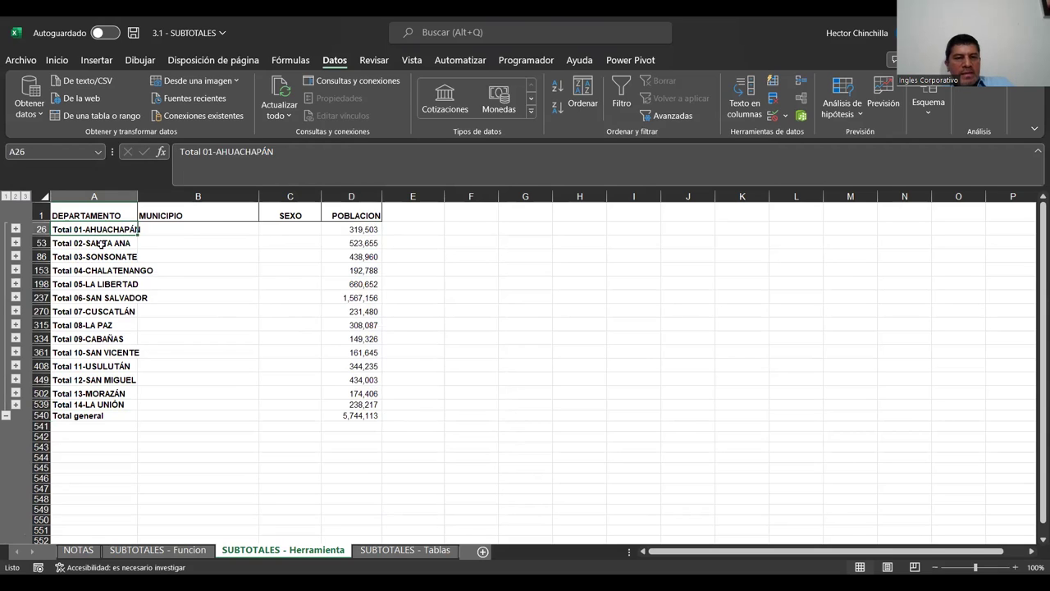
click(102, 244)
click(87, 298)
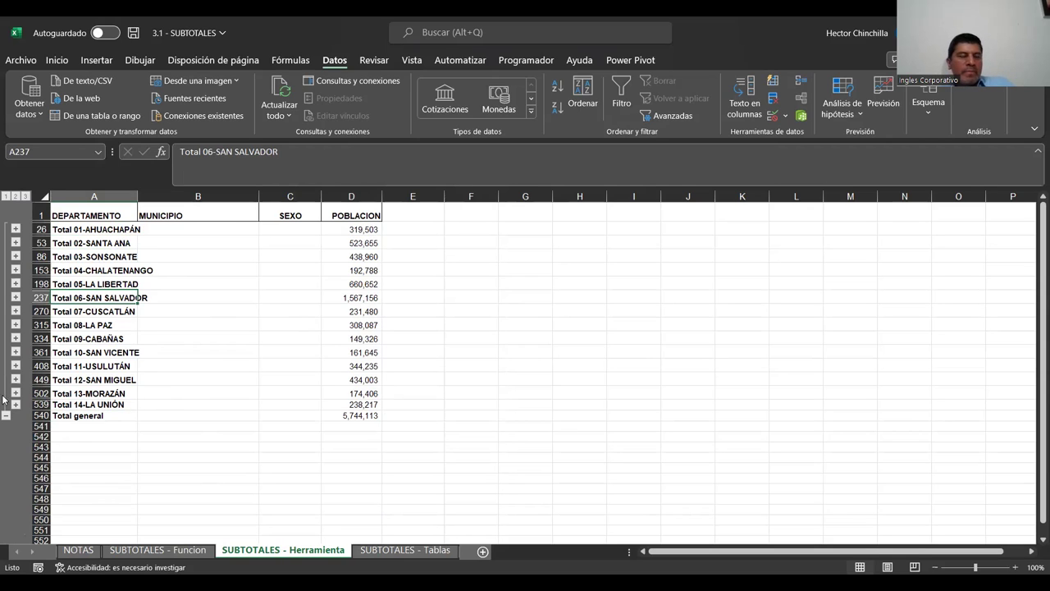
click(26, 197)
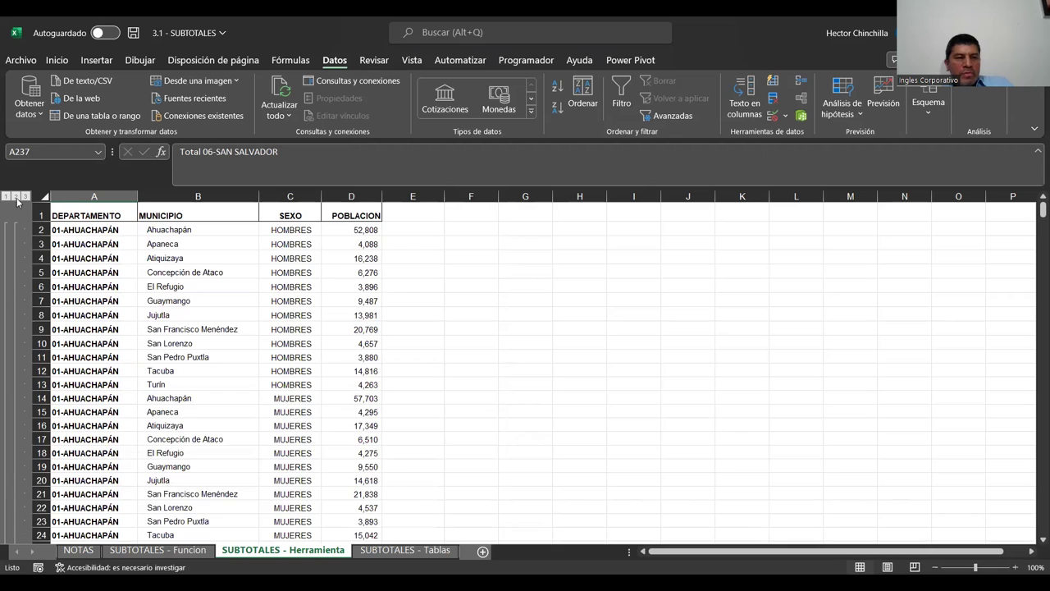
click(17, 198)
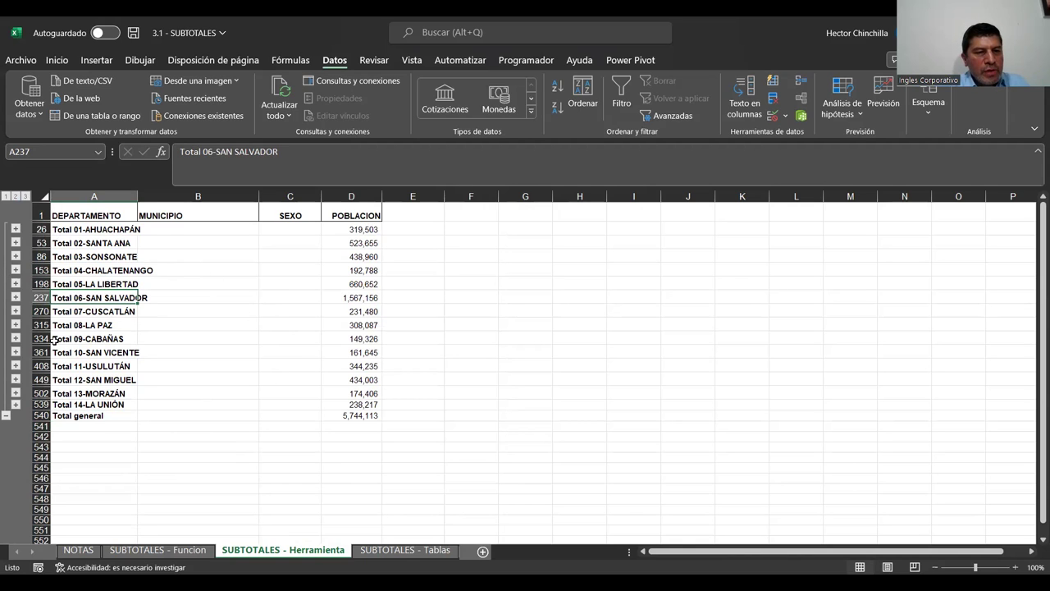
Expand only the 06-SAN SALVADOR group and review its municipality rows and department total
click(15, 297)
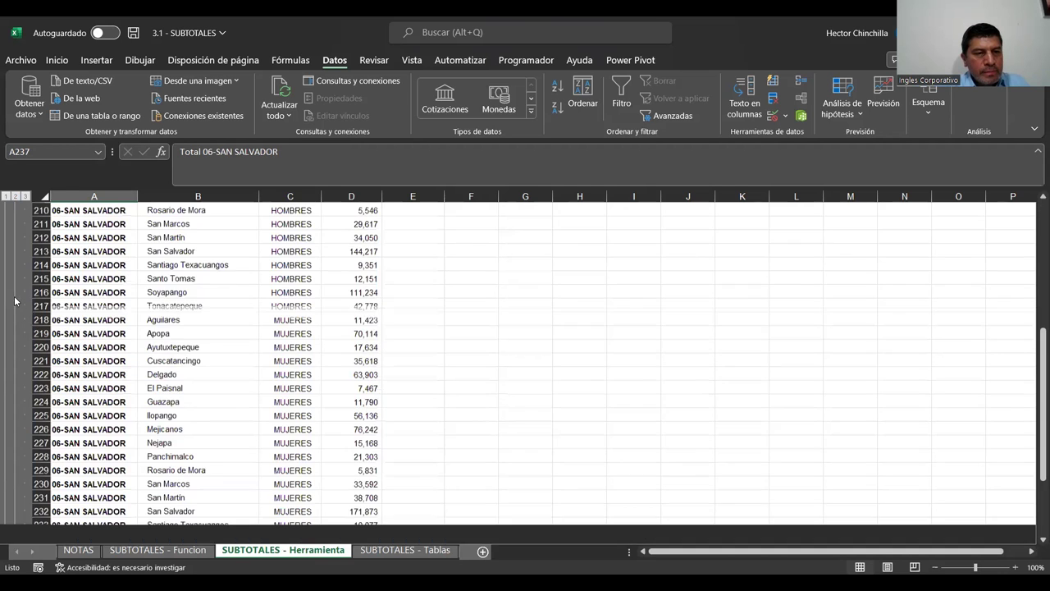
scroll(156, 408, up, 6)
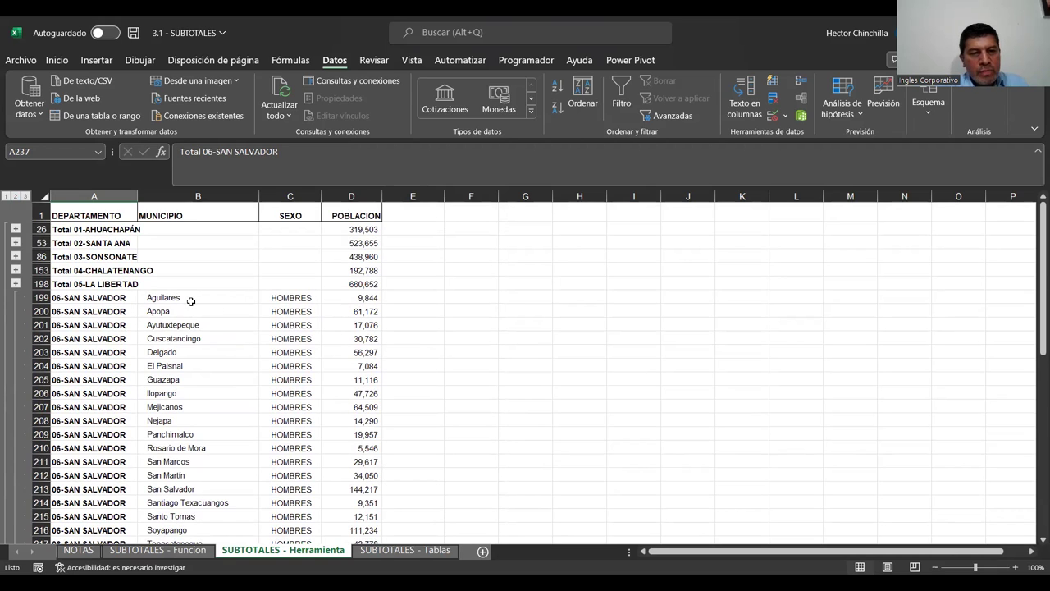
scroll(281, 369, down, 2)
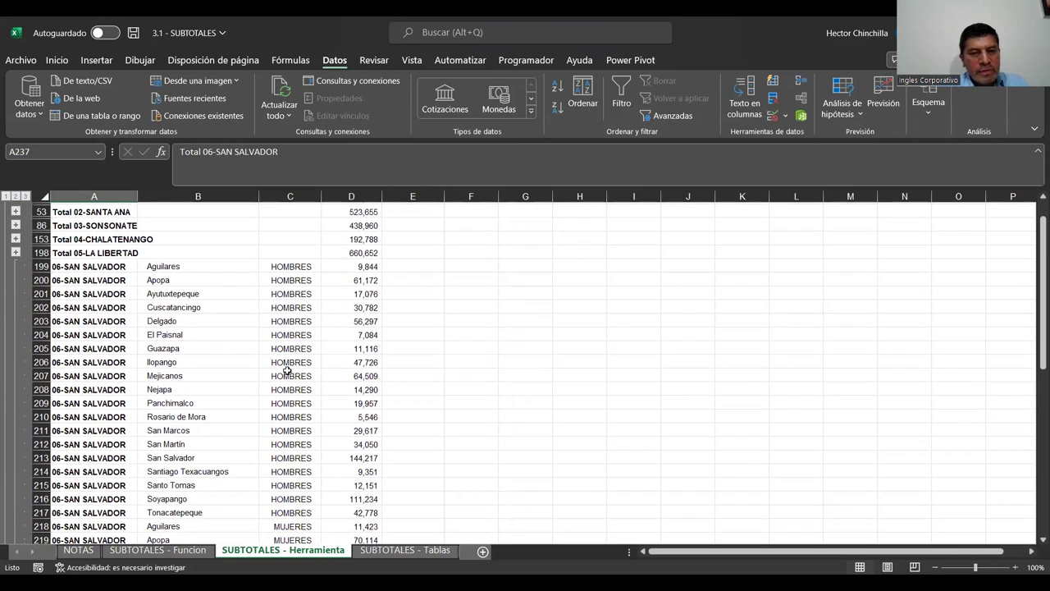
scroll(287, 370, down, 2)
scroll(287, 370, up, 4)
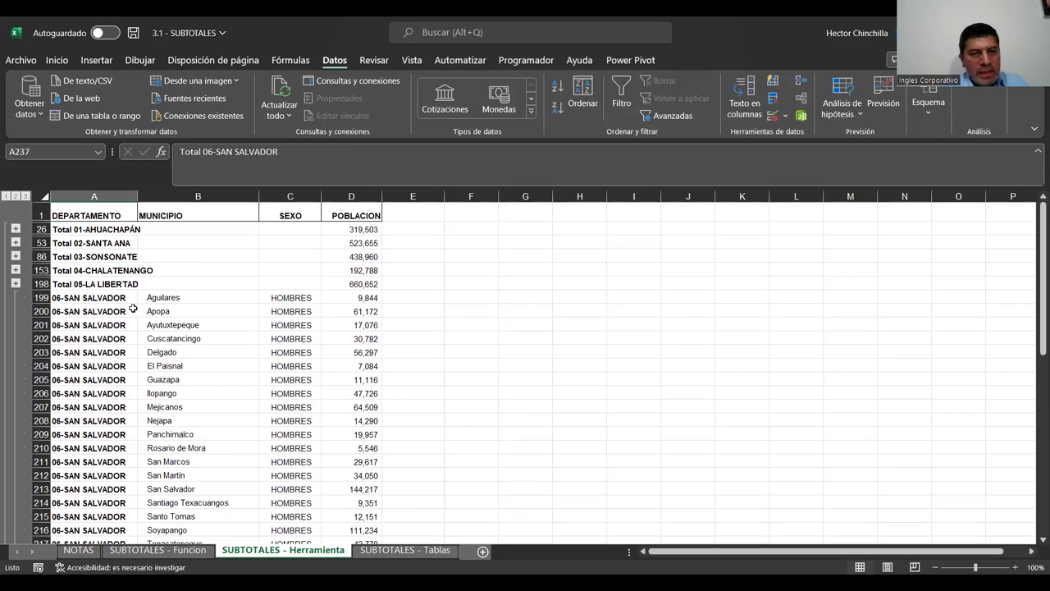
scroll(332, 378, down, 10)
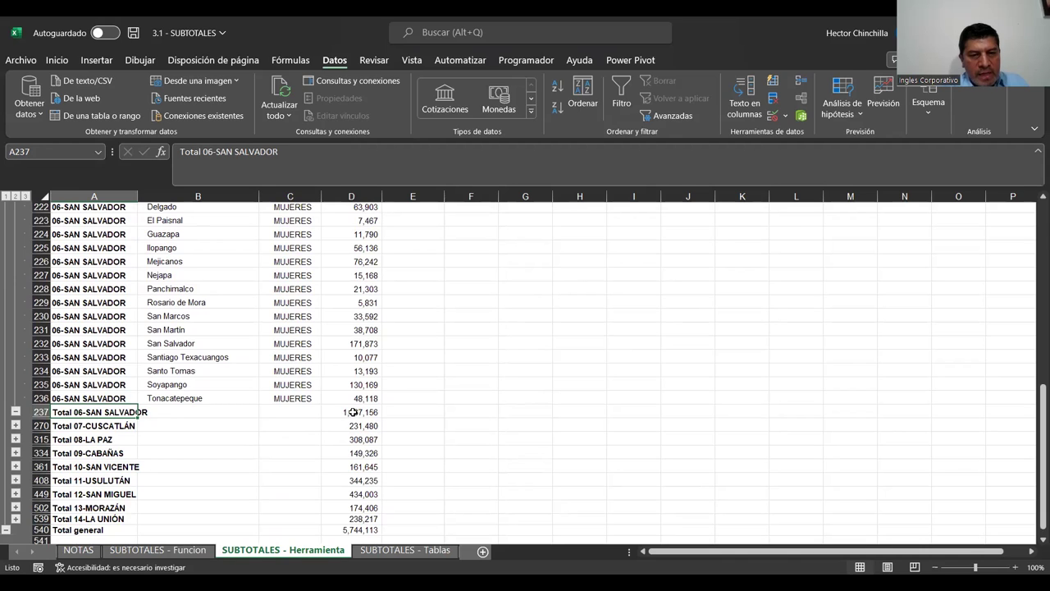
click(353, 412)
drag(127, 412, 352, 412)
click(105, 359)
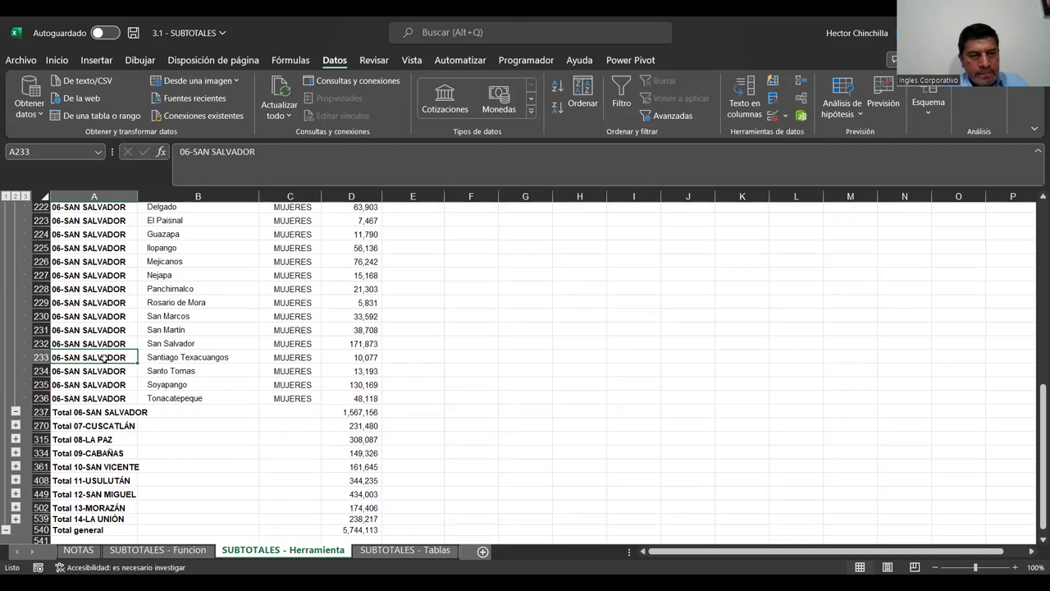
Collapse the 06-SAN SALVADOR group and expand the whole outline to level 3
scroll(74, 355, up, 10)
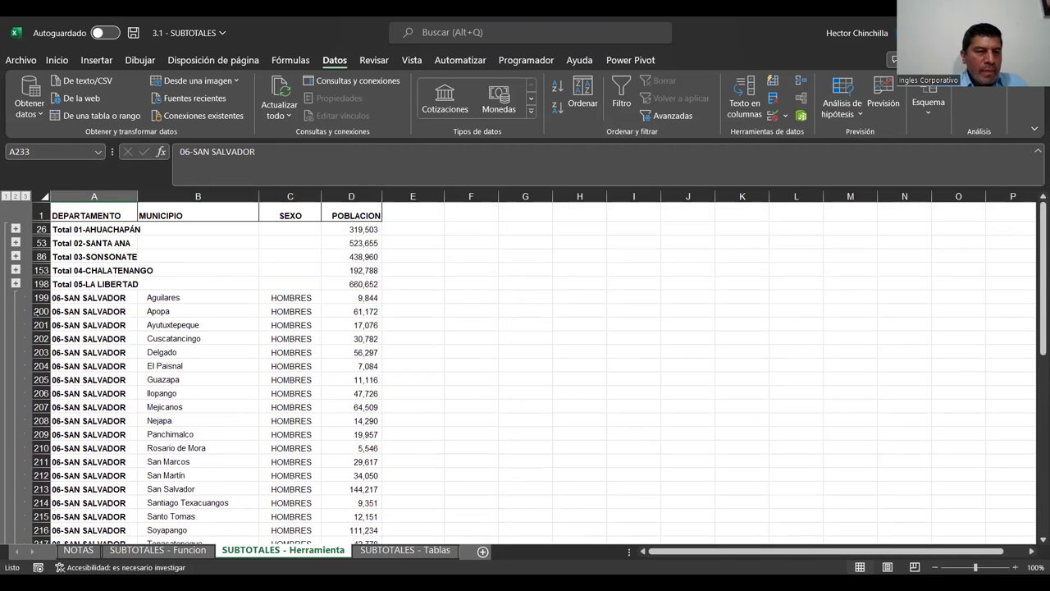
scroll(37, 309, down, 11)
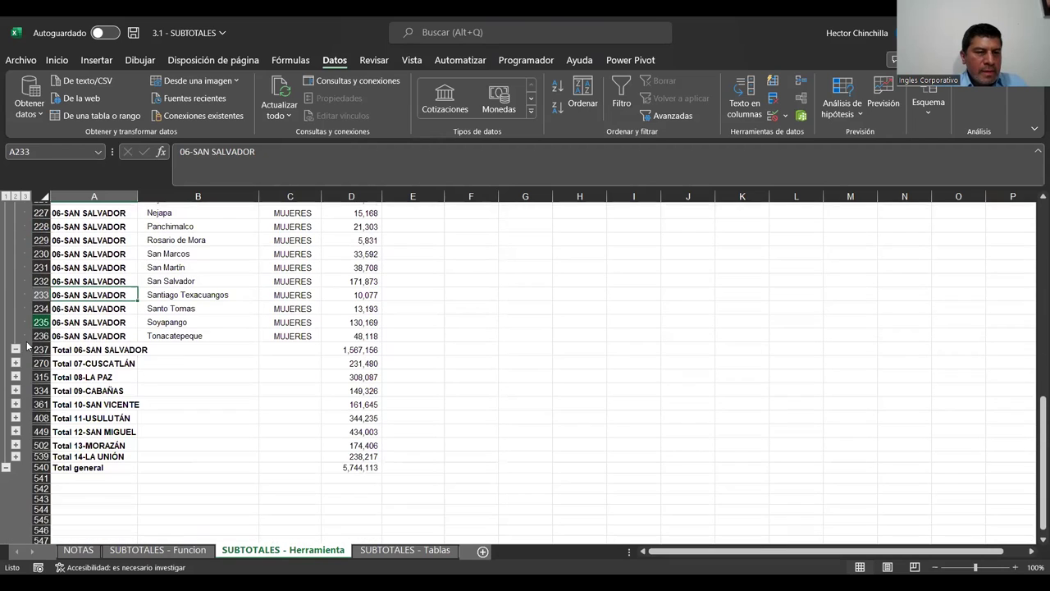
click(15, 349)
scroll(102, 328, up, 2)
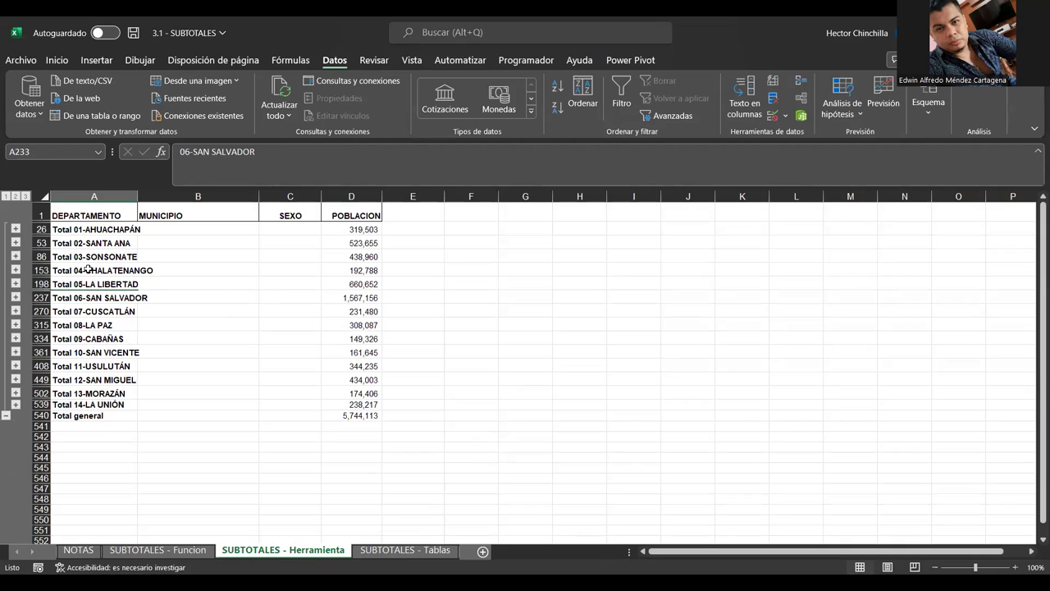
click(24, 198)
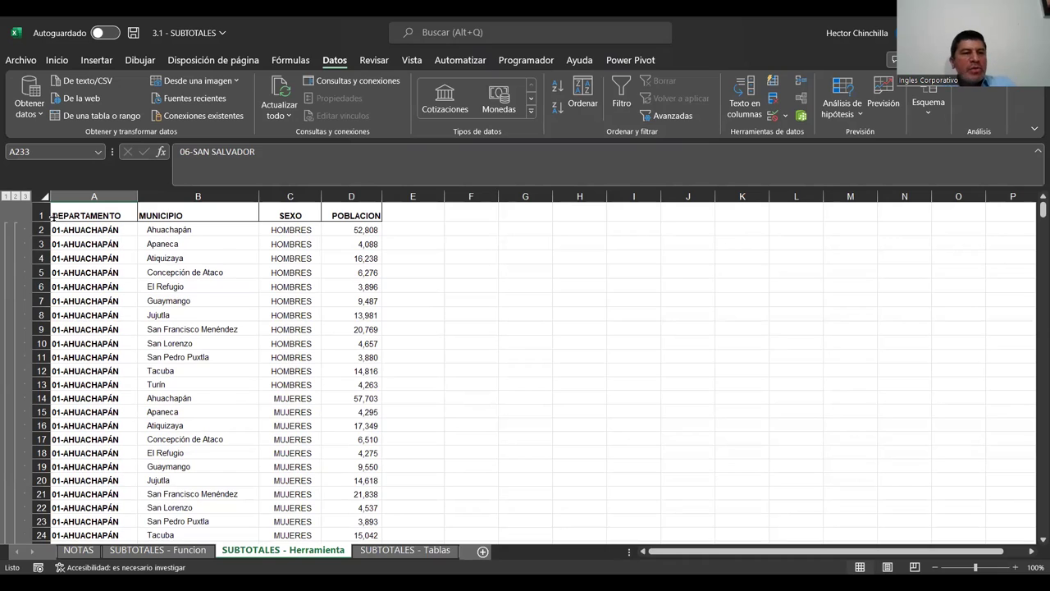
Add nested subtotals that sum POBLACION at each change in SEXO, without replacing the current department subtotals
click(78, 215)
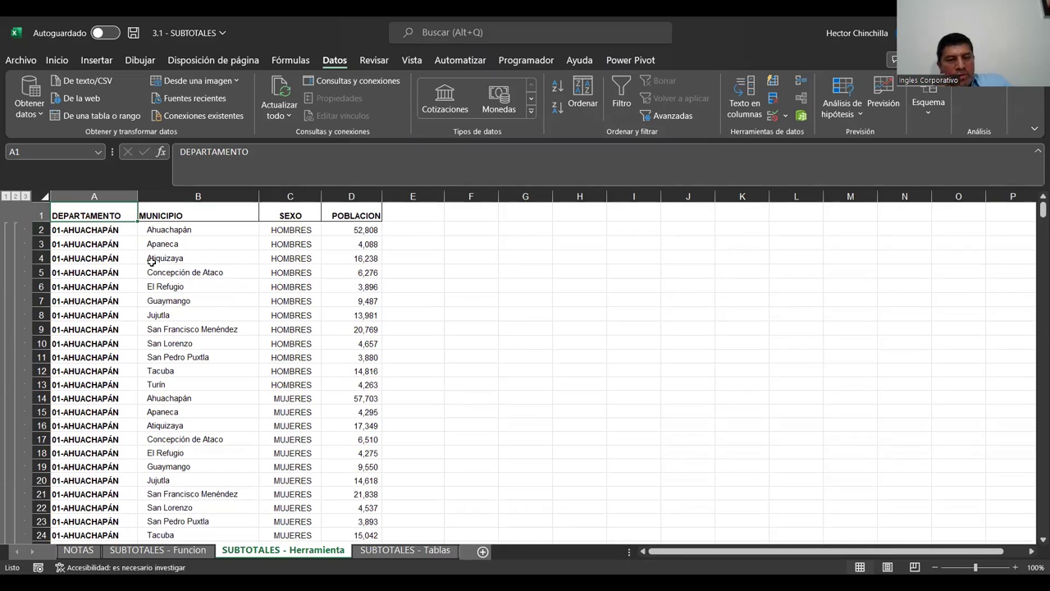
click(285, 217)
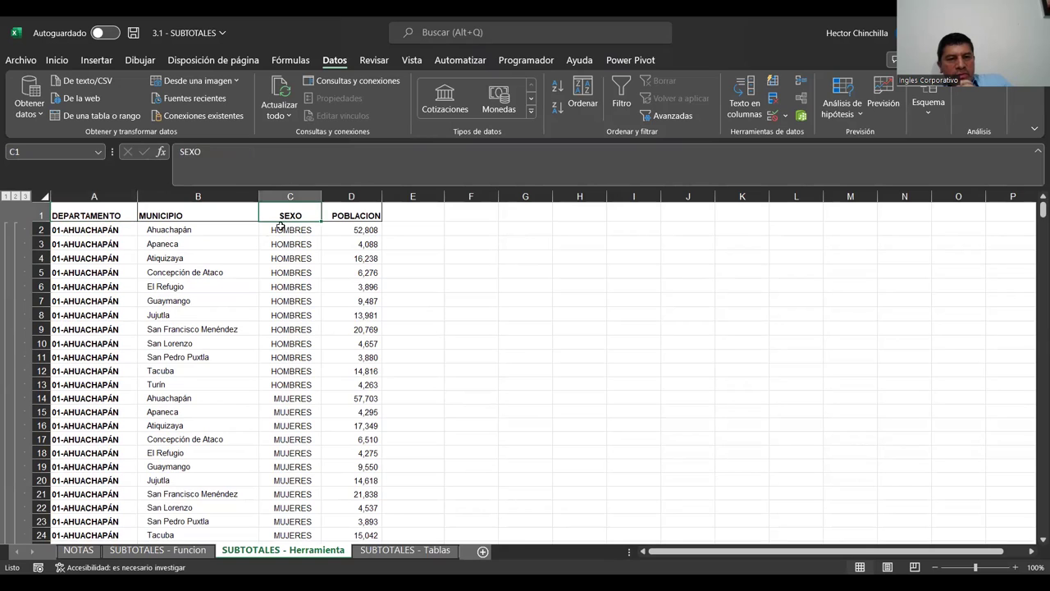
click(70, 218)
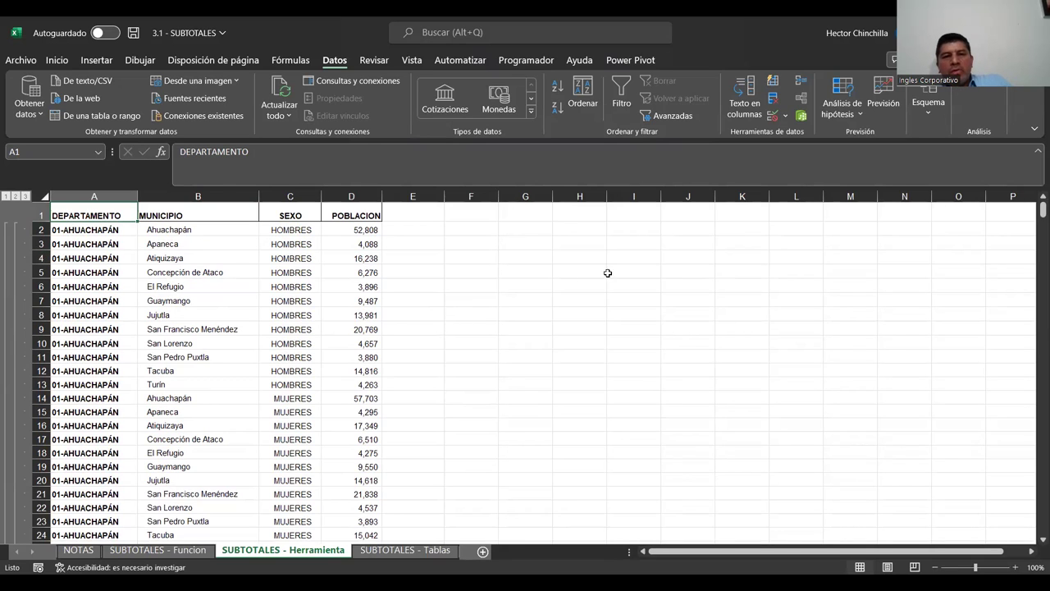
click(929, 113)
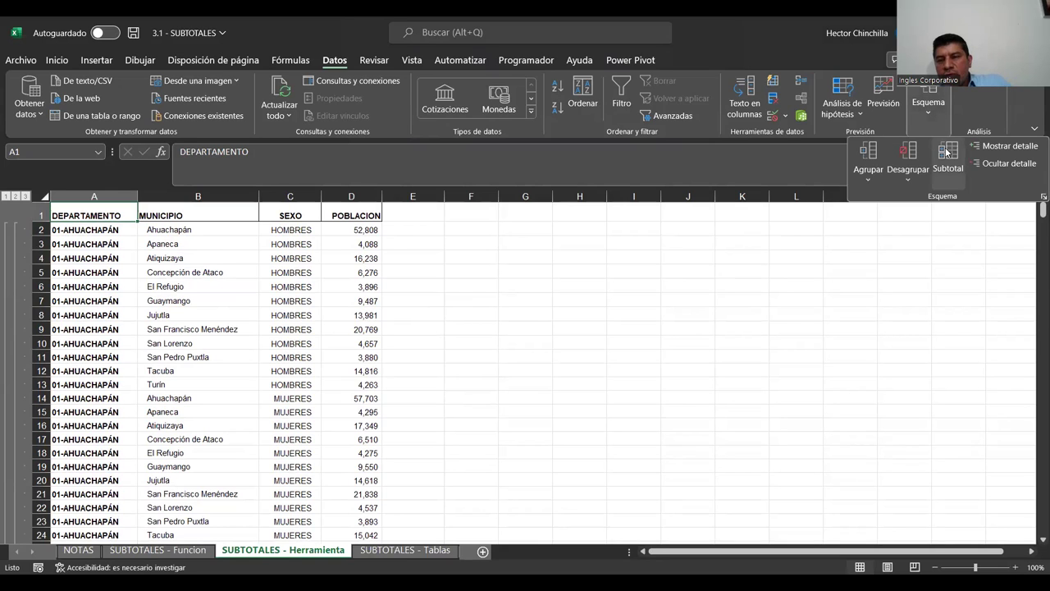
click(948, 152)
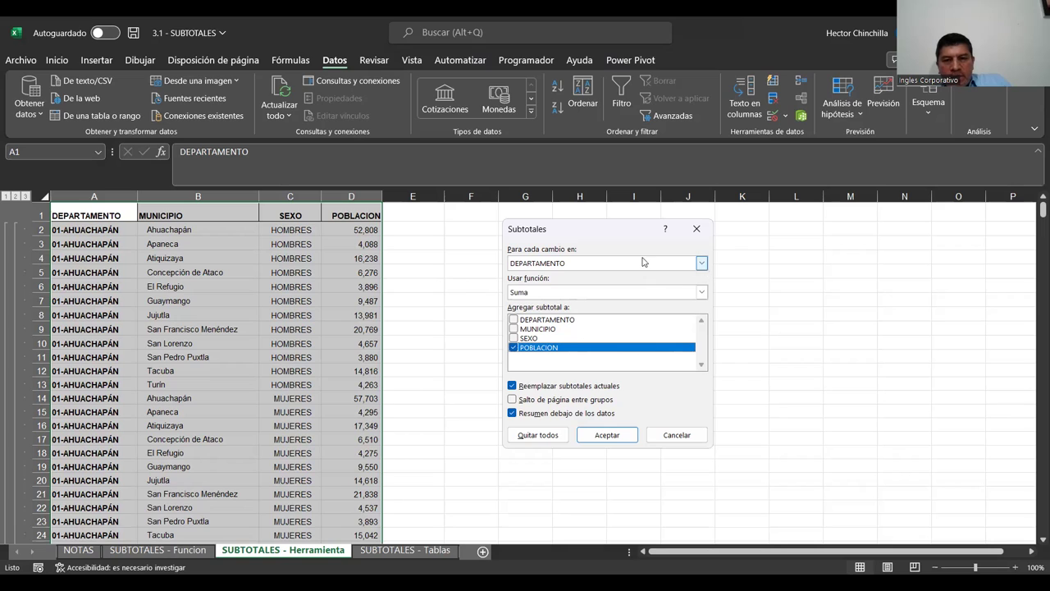
click(702, 264)
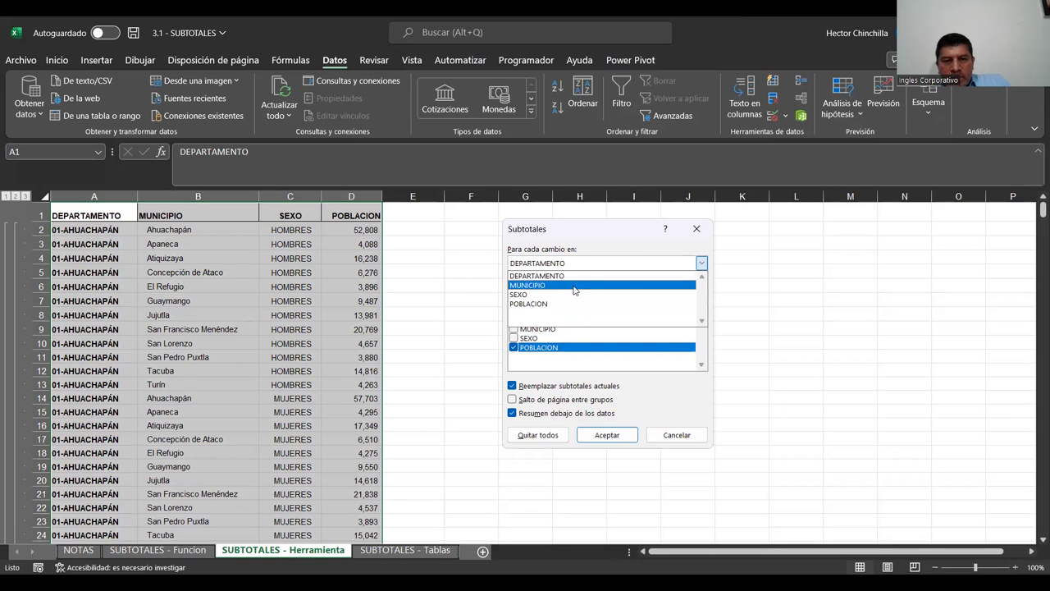
click(570, 294)
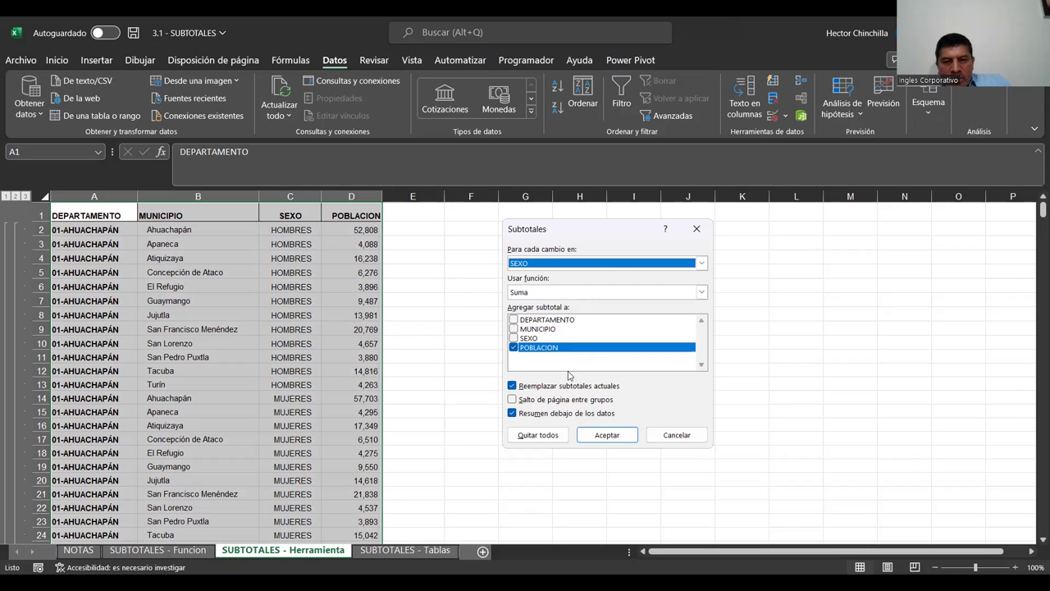
click(512, 387)
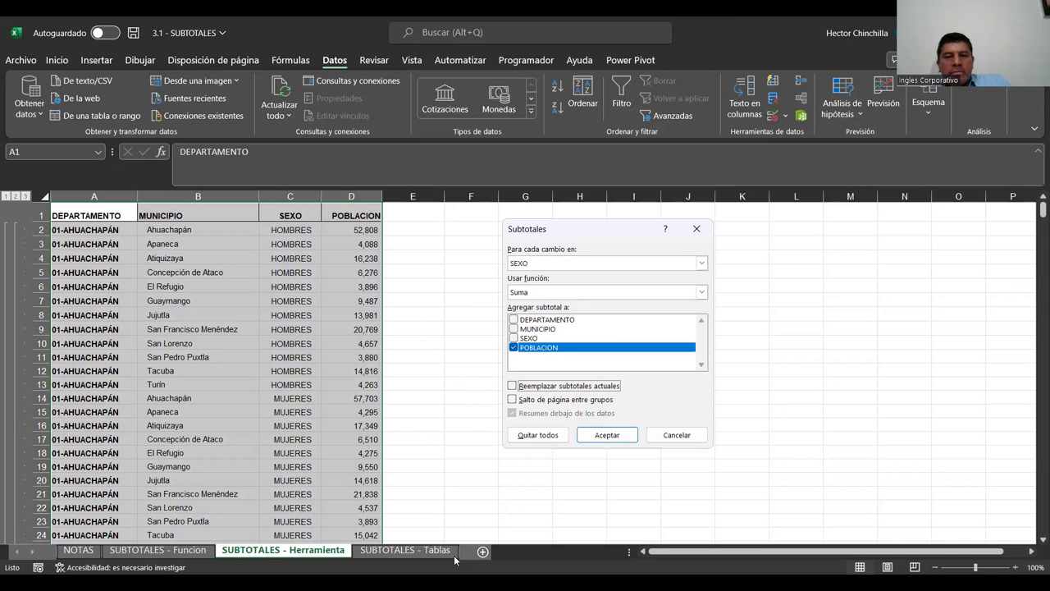
click(603, 436)
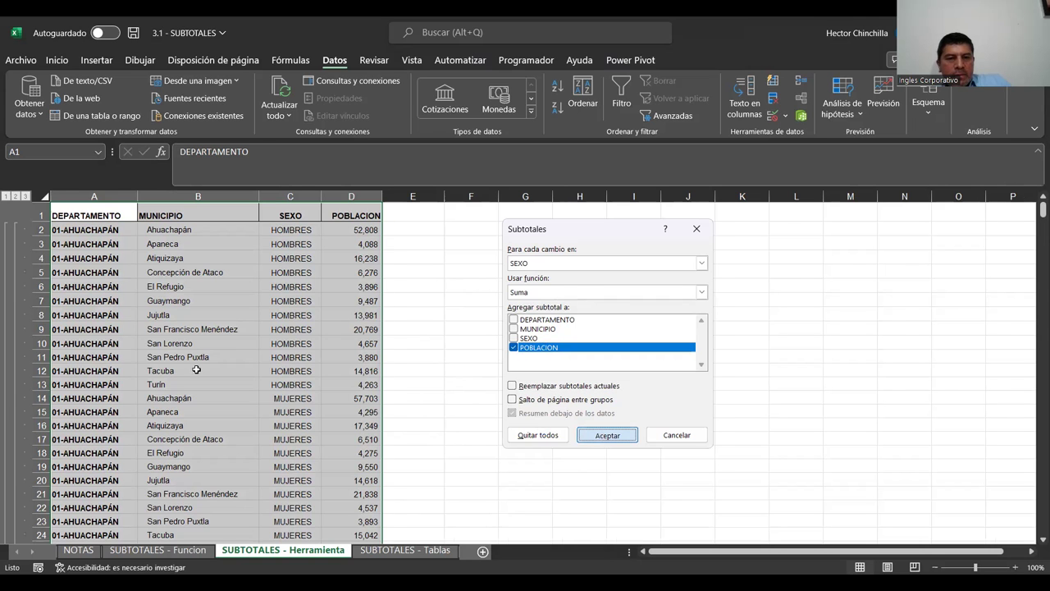
Examine the subtotal formulas for men, women and the whole department in the 01-AHUACHAPÁN group
scroll(166, 399, down, 2)
scroll(168, 400, down, 1)
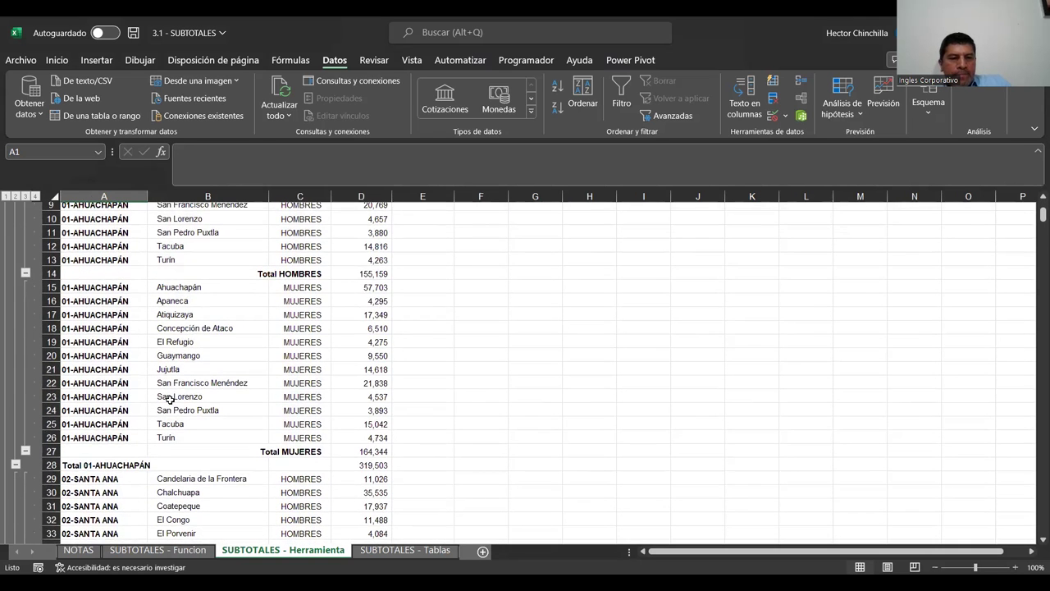
scroll(168, 398, up, 1)
scroll(173, 399, up, 1)
scroll(173, 400, down, 1)
scroll(173, 400, up, 2)
scroll(173, 399, down, 1)
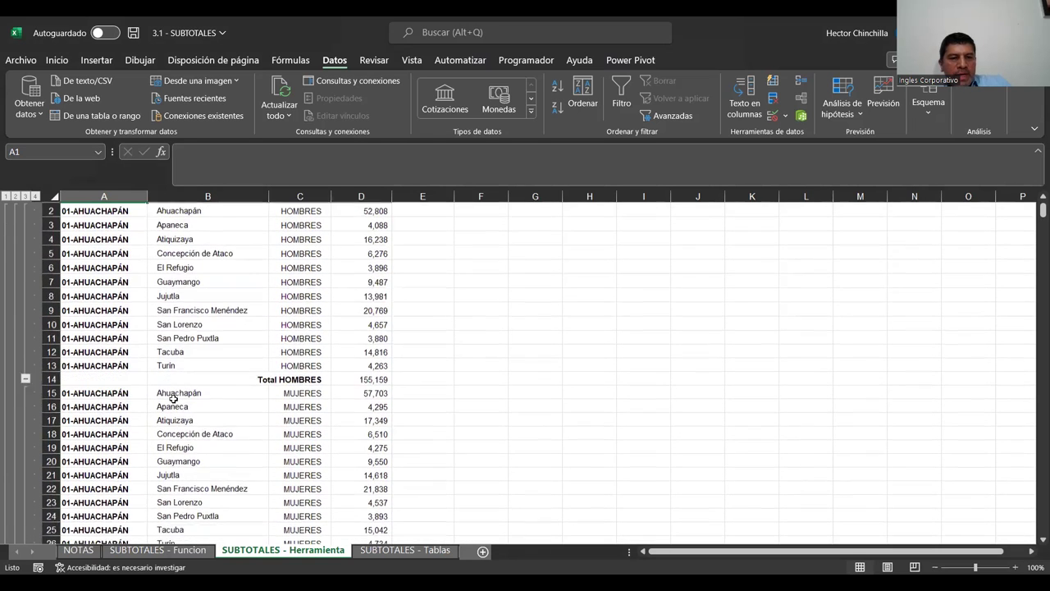
scroll(173, 399, down, 1)
click(362, 337)
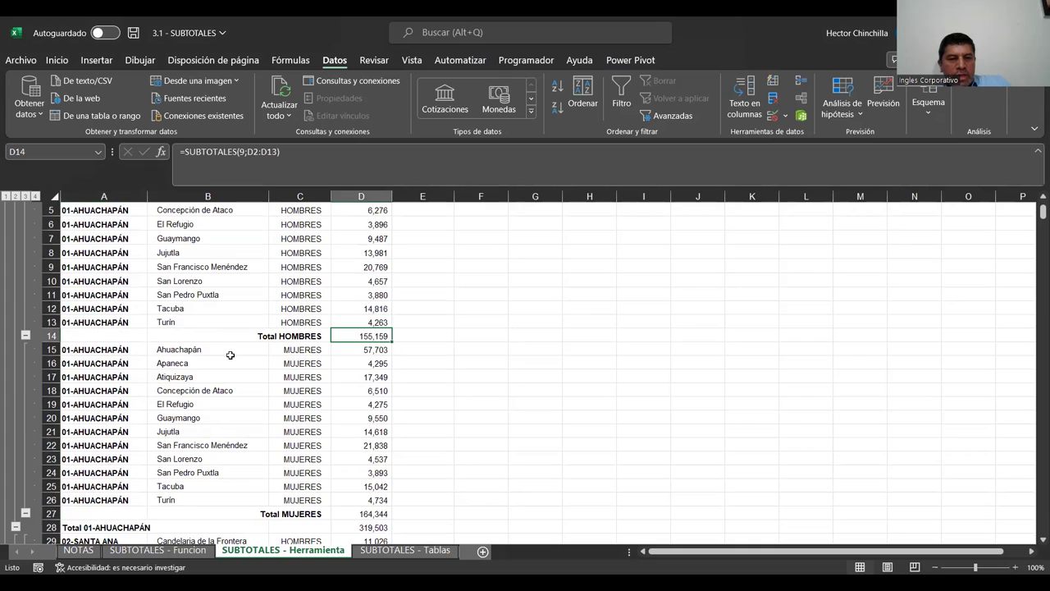
scroll(231, 355, down, 1)
click(354, 451)
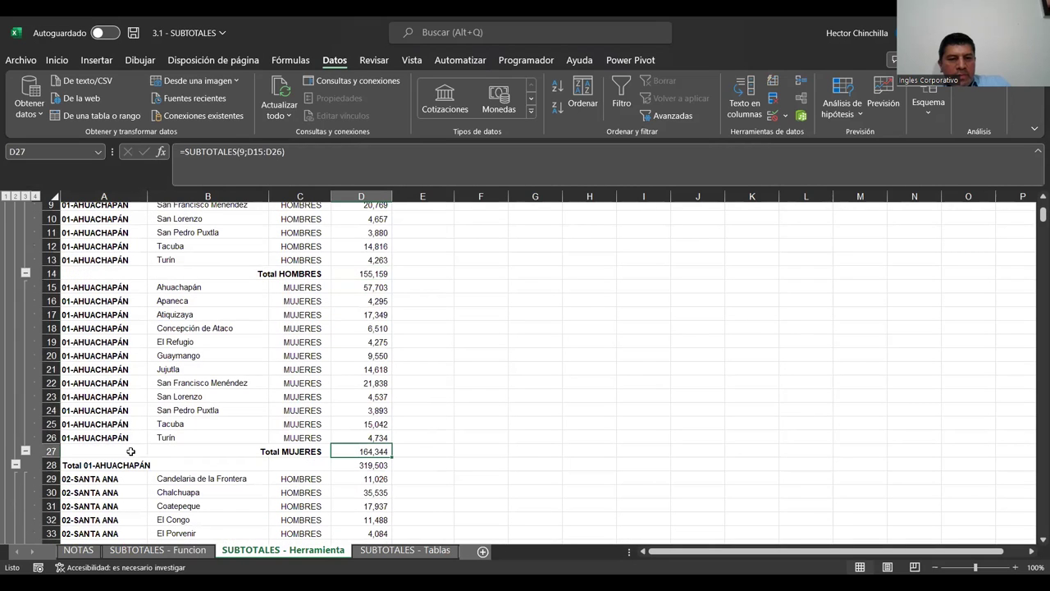
click(355, 466)
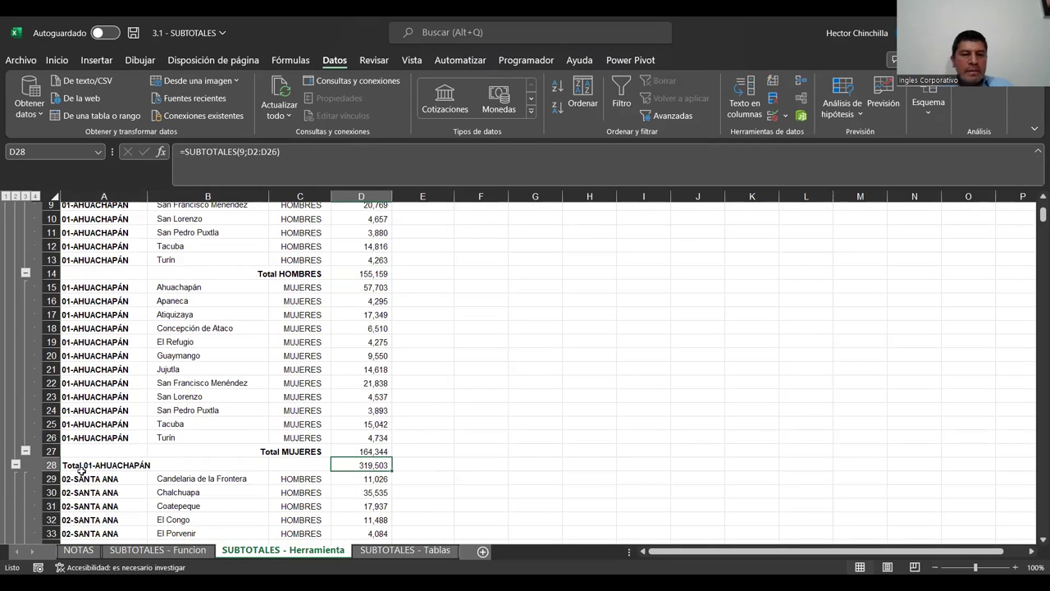
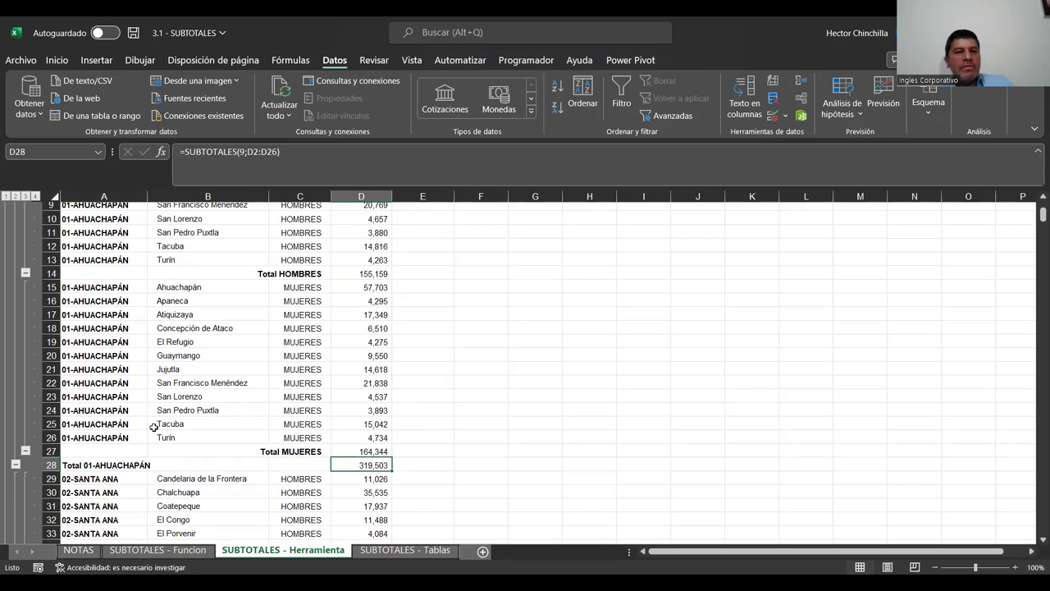
Compare how the HOMBRES and MUJERES subtotals are nested within the 01-AHUACHAPÁN and 02-SANTA ANA department groups
scroll(211, 327, down, 3)
scroll(216, 344, up, 4)
scroll(216, 344, down, 4)
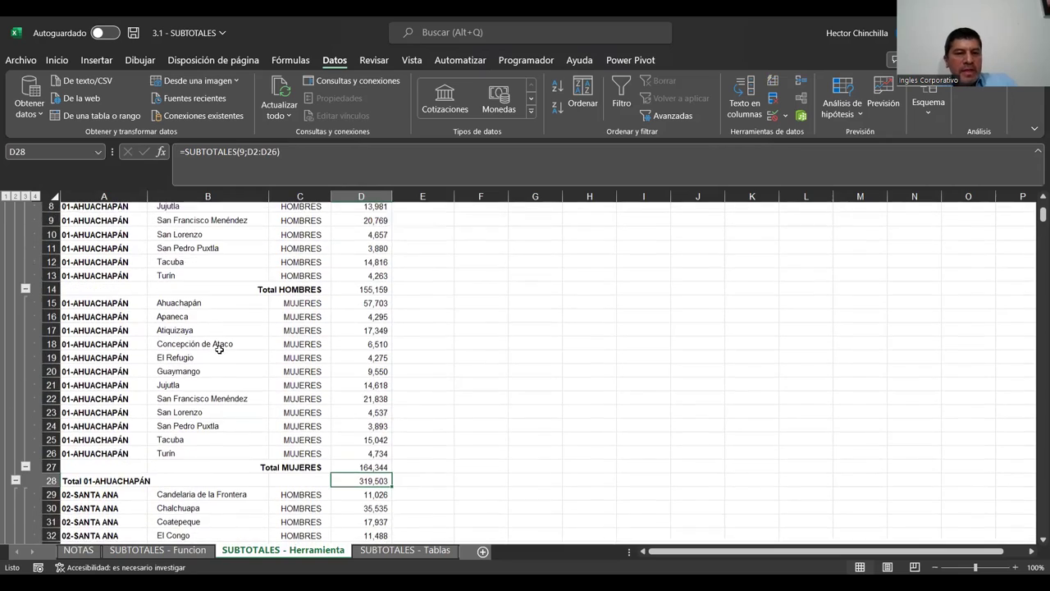
scroll(218, 349, up, 6)
scroll(220, 353, down, 5)
scroll(222, 359, up, 3)
scroll(222, 358, up, 1)
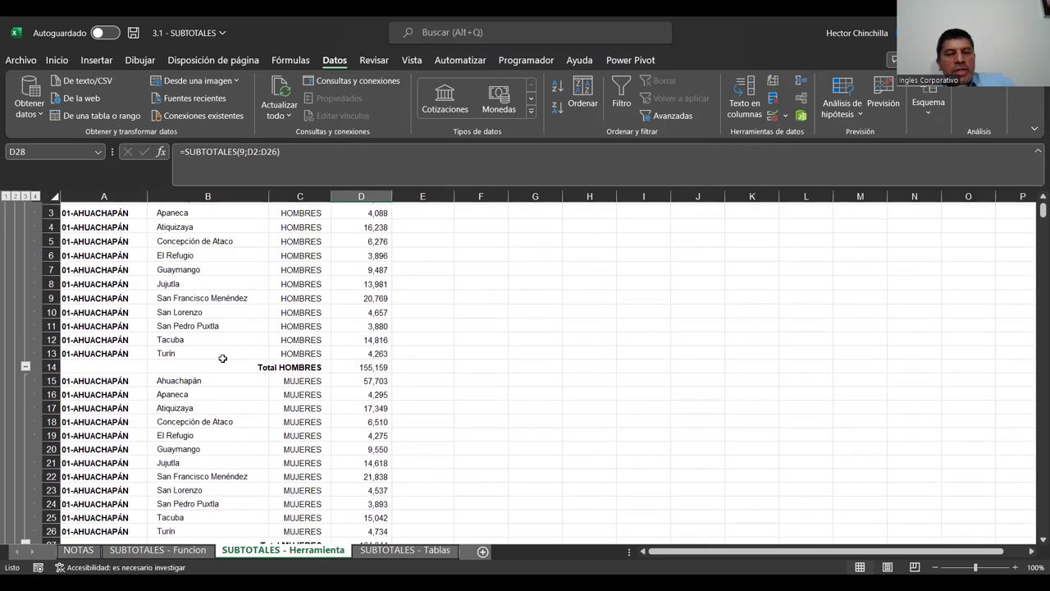
scroll(222, 359, down, 3)
scroll(197, 369, down, 2)
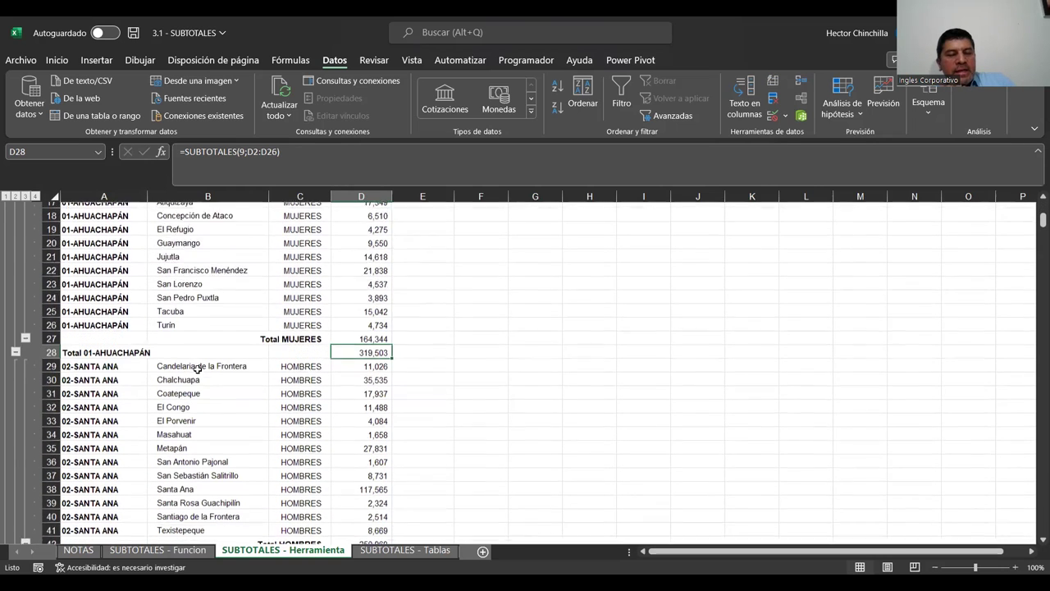
scroll(197, 368, down, 3)
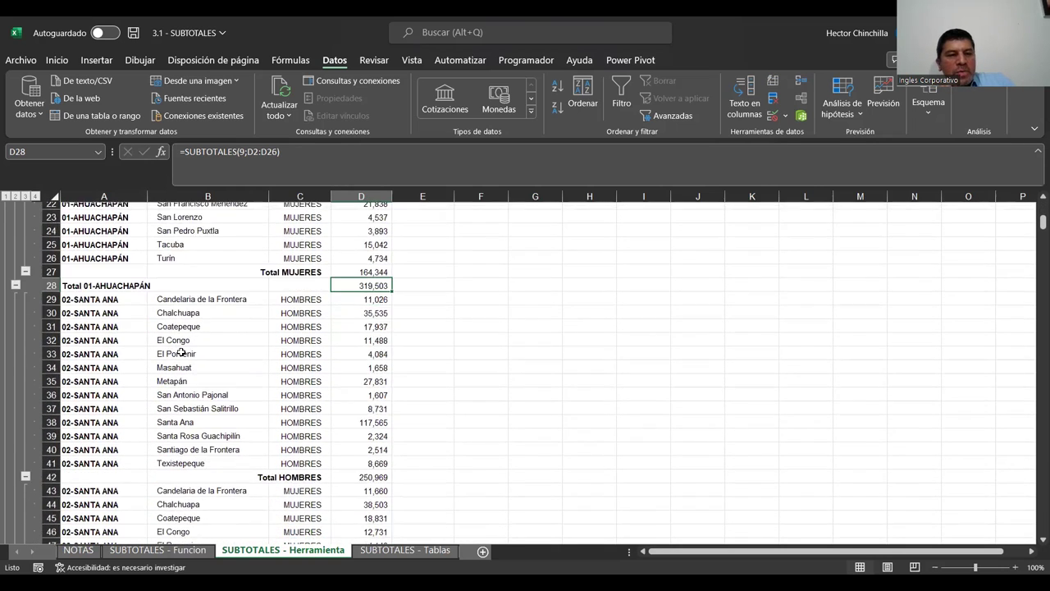
scroll(180, 353, up, 2)
scroll(182, 352, up, 2)
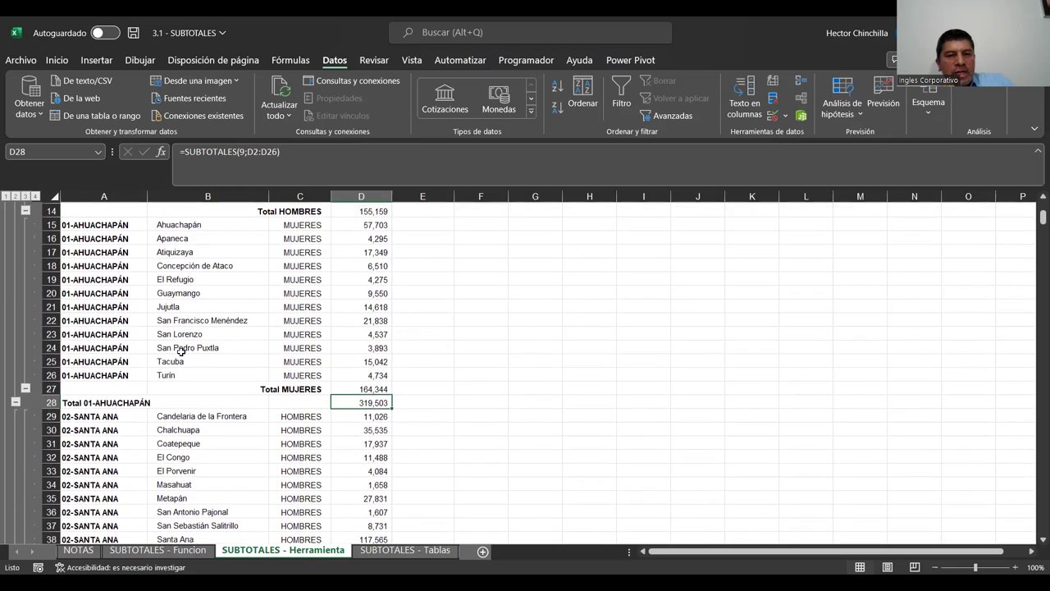
scroll(181, 352, down, 1)
scroll(181, 352, up, 2)
scroll(184, 354, down, 1)
scroll(188, 351, down, 3)
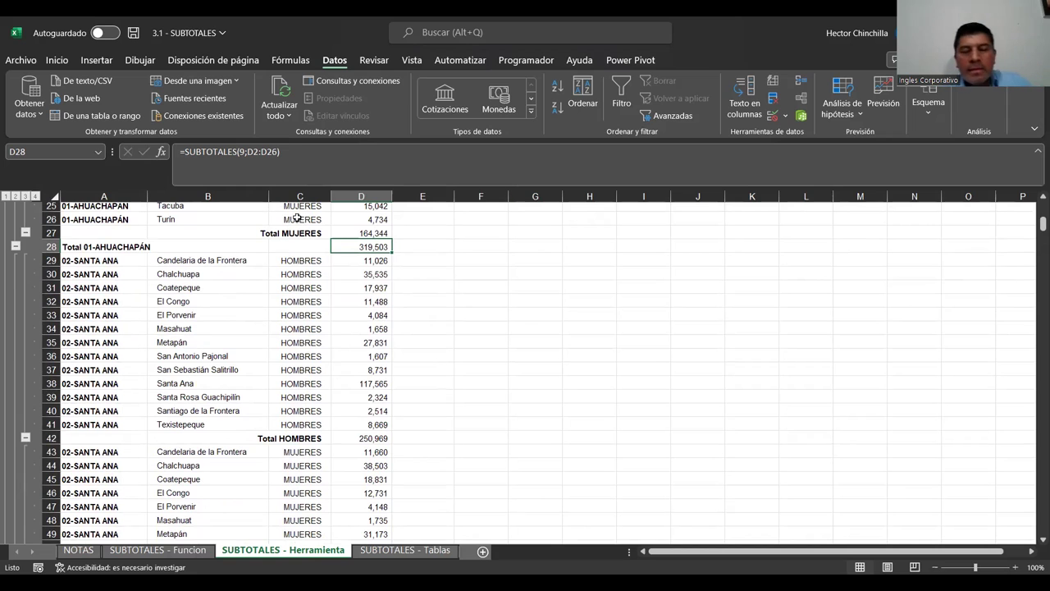
scroll(208, 283, up, 4)
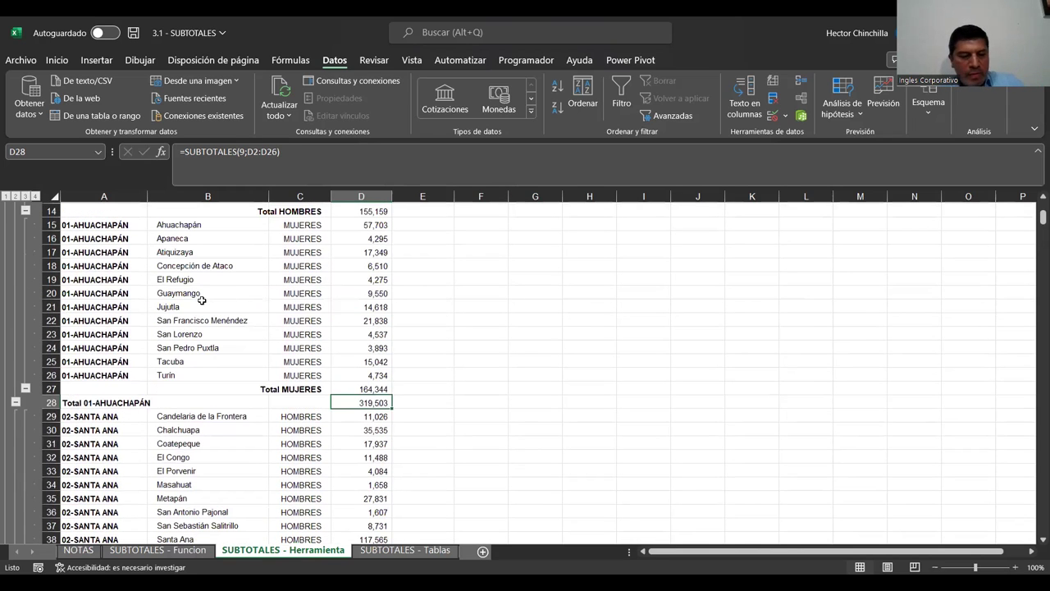
Undo the nested SEXO subtotals and return to the start of the population data
key(ctrl+z)
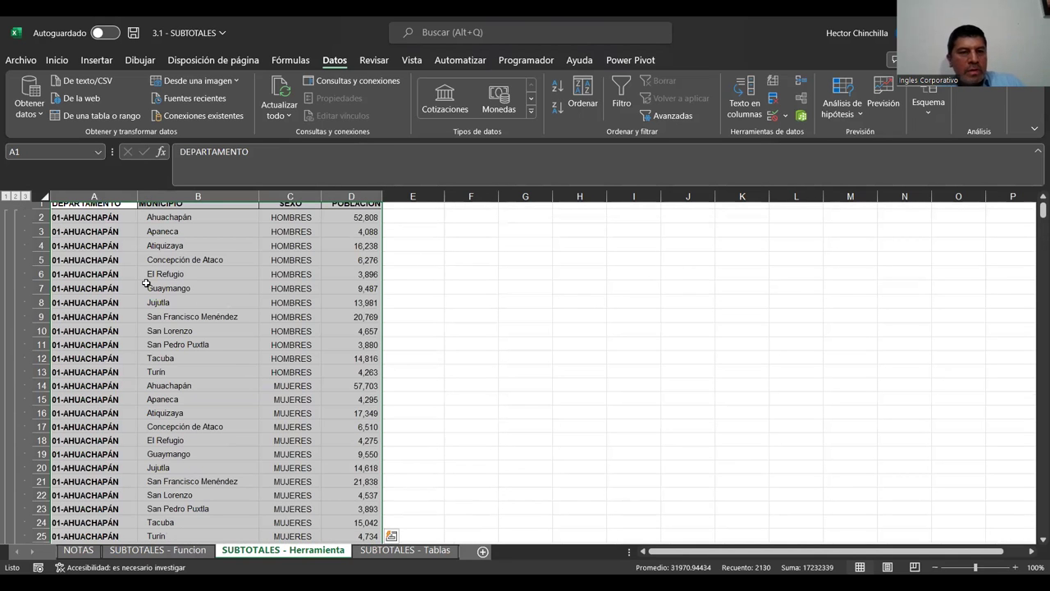
click(205, 289)
scroll(183, 366, up, 1)
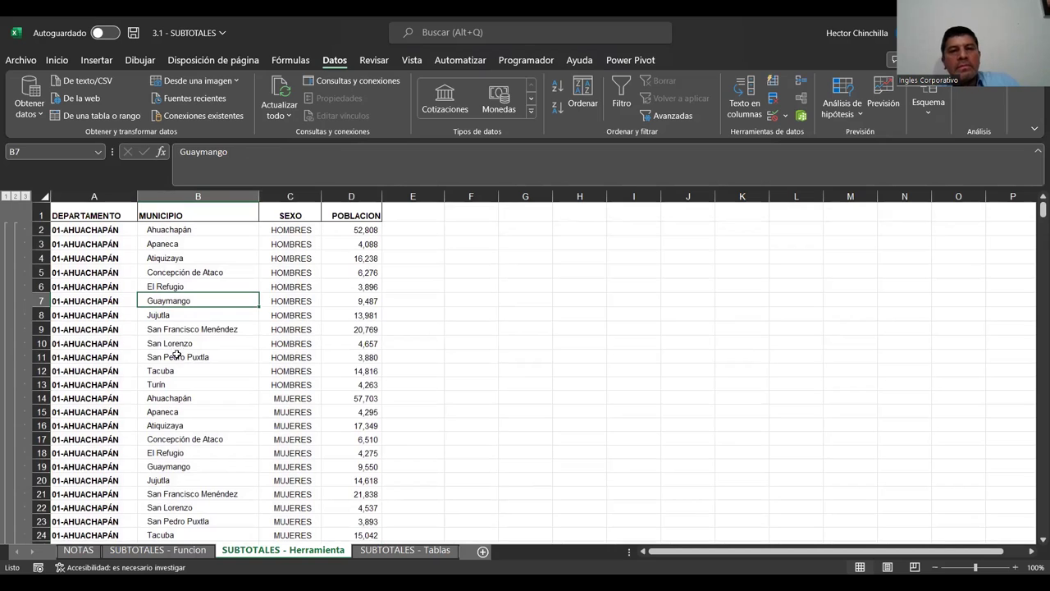
Reapply the Subtotal by SEXO summing POBLACION, keeping the current subtotals and enabling page breaks between groups
click(99, 214)
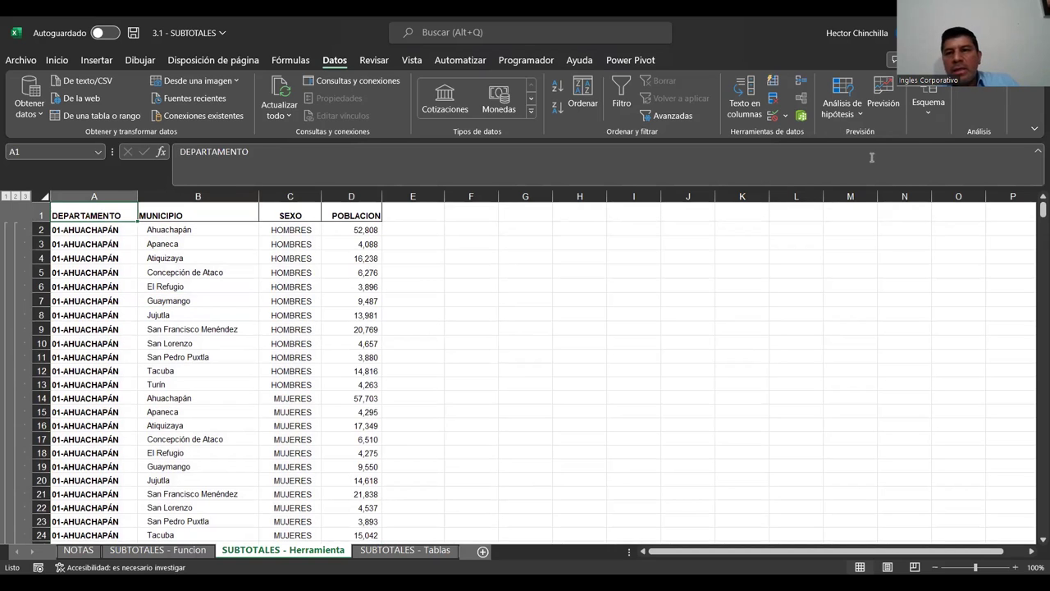
click(929, 119)
click(946, 156)
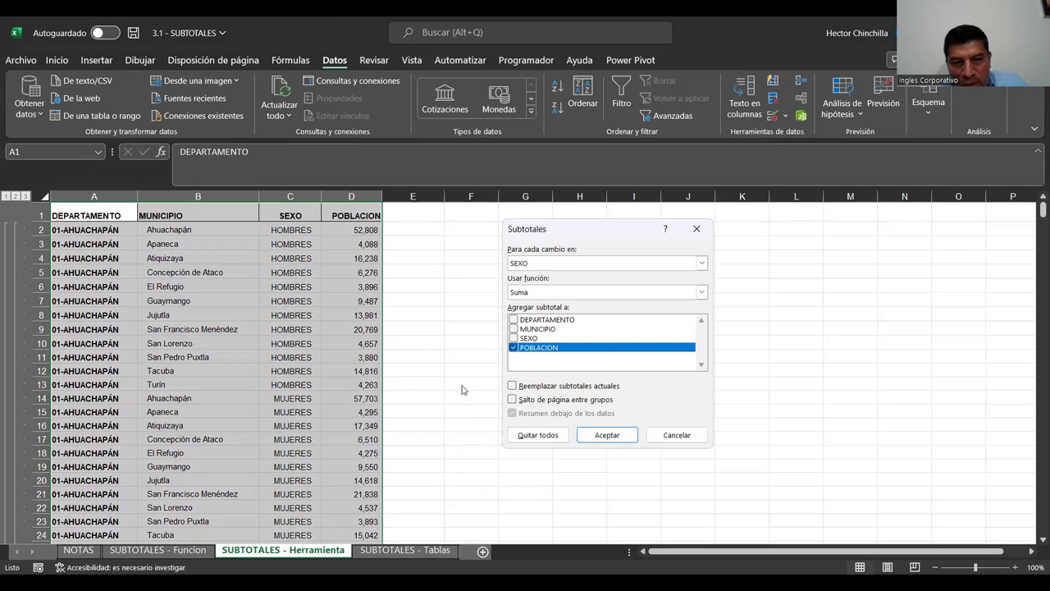
click(512, 400)
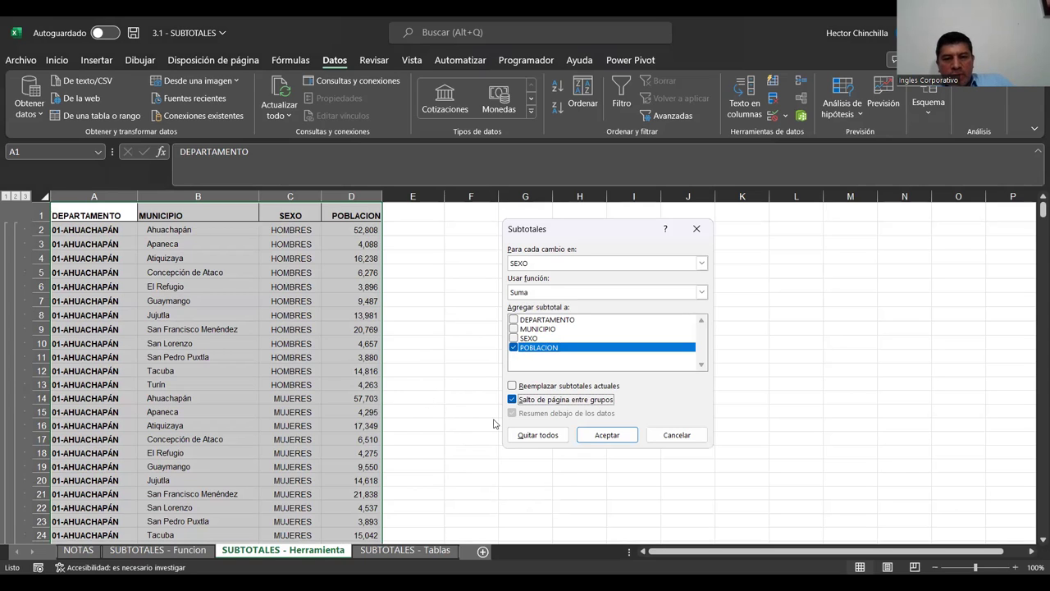
click(590, 442)
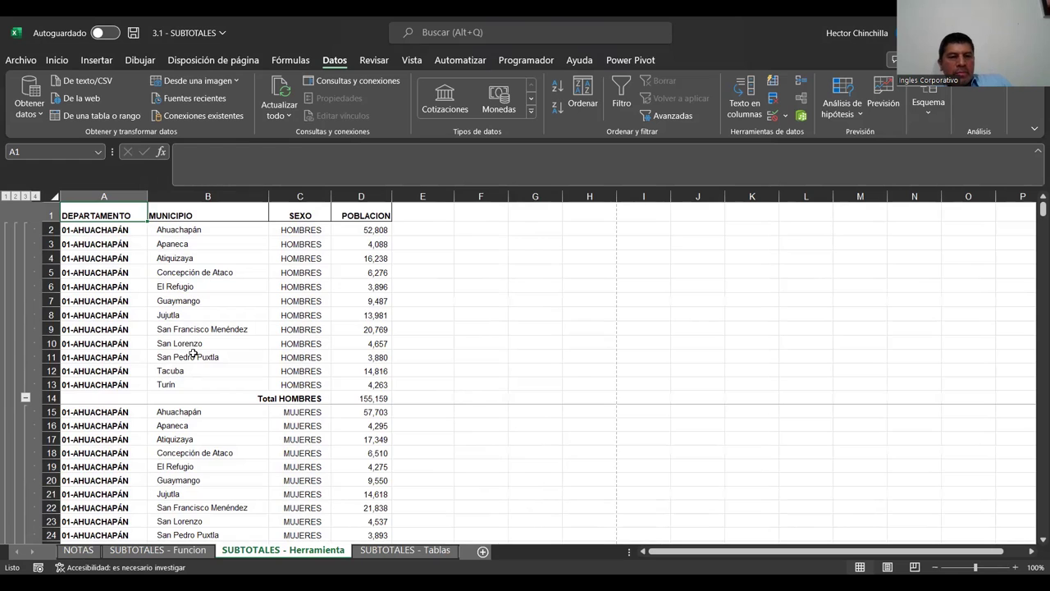
Examine the page breaks after the HOMBRES and MUJERES subtotals across the first department groups
scroll(193, 353, down, 2)
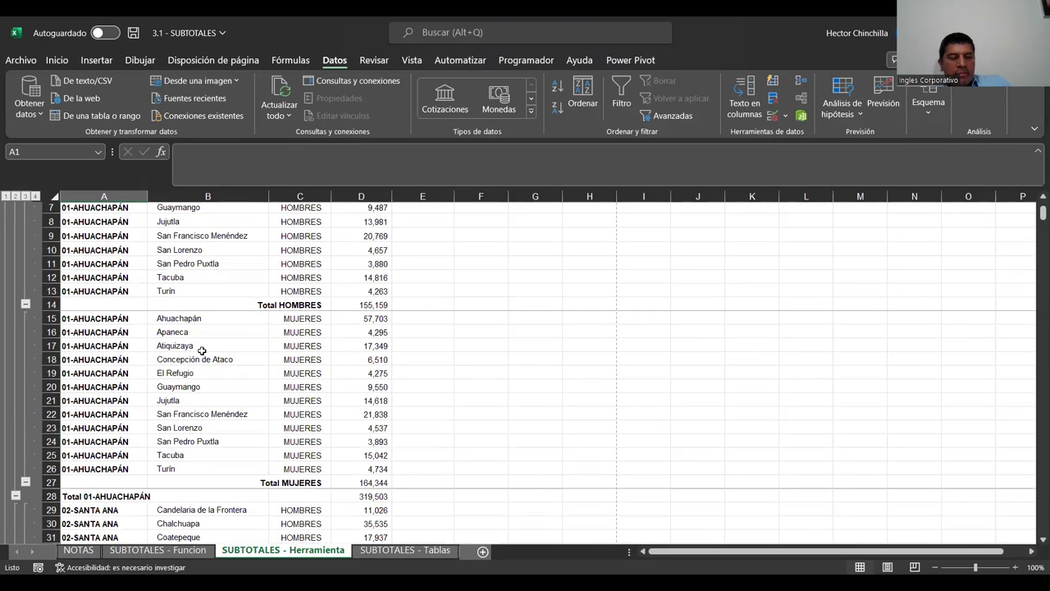
scroll(201, 350, up, 2)
scroll(201, 350, down, 1)
scroll(201, 351, up, 1)
scroll(201, 350, down, 1)
scroll(201, 351, up, 1)
scroll(206, 349, down, 1)
scroll(206, 349, down, 1)
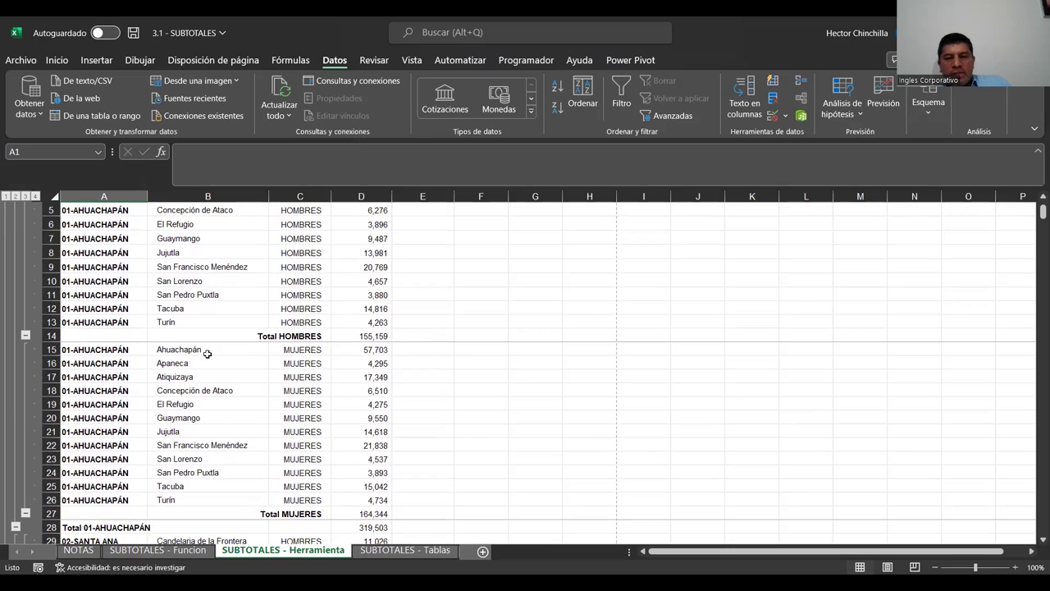
scroll(223, 359, down, 3)
scroll(223, 359, down, 5)
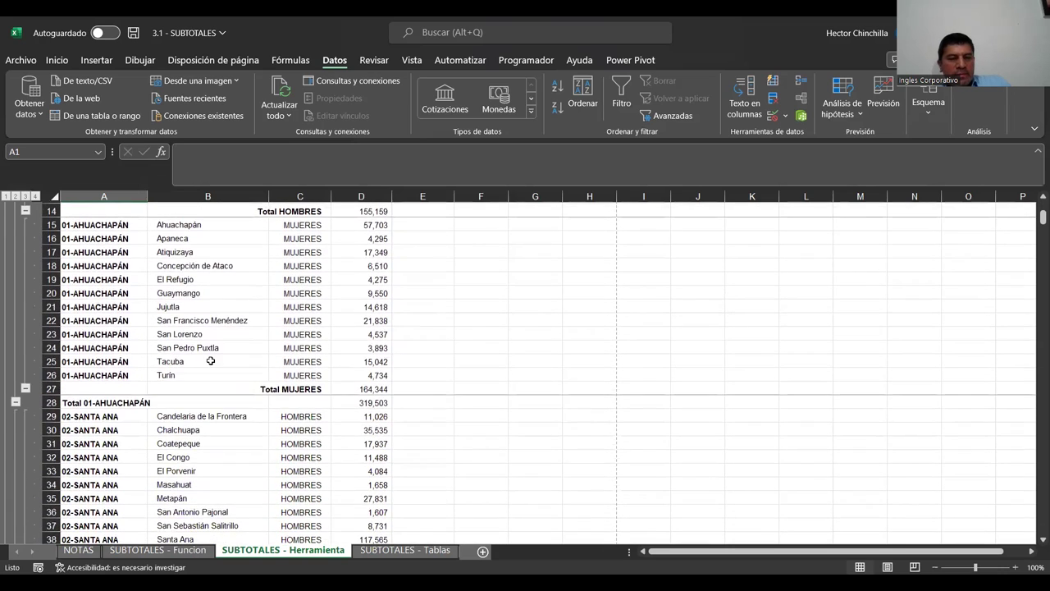
scroll(220, 371, down, 5)
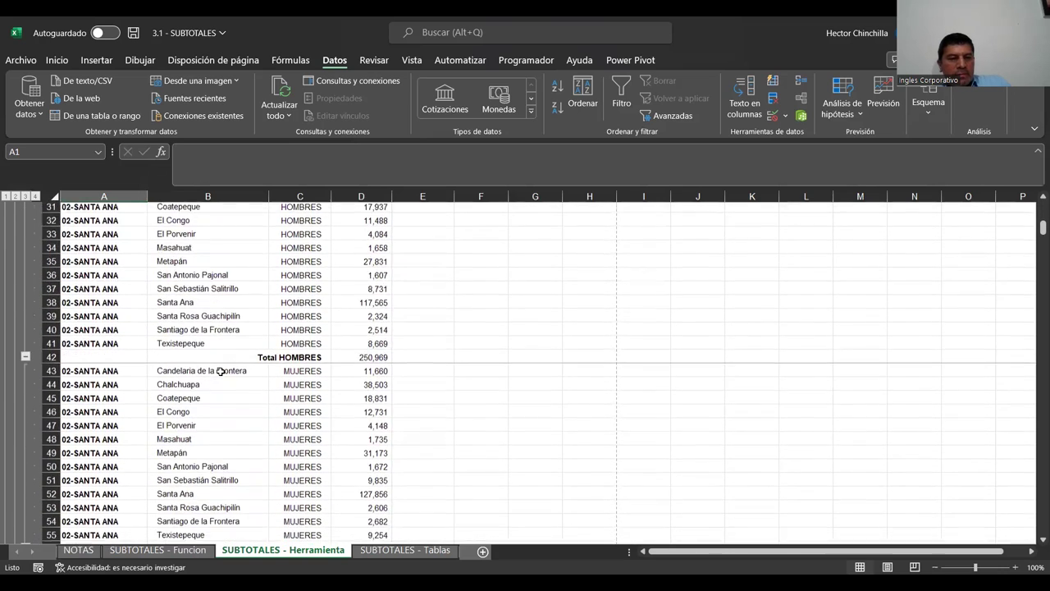
scroll(220, 373, down, 1)
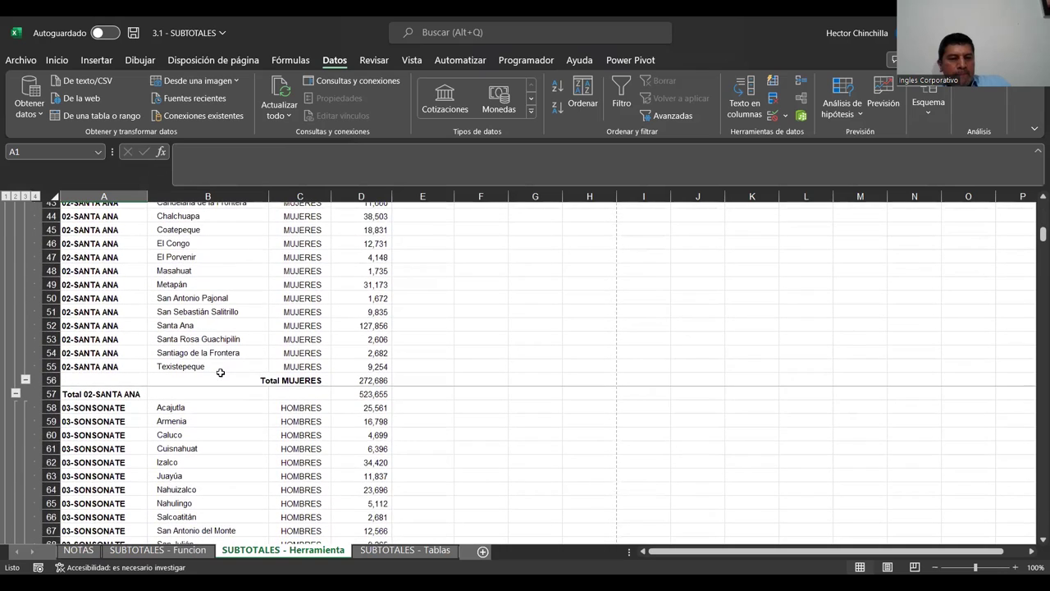
scroll(214, 375, up, 5)
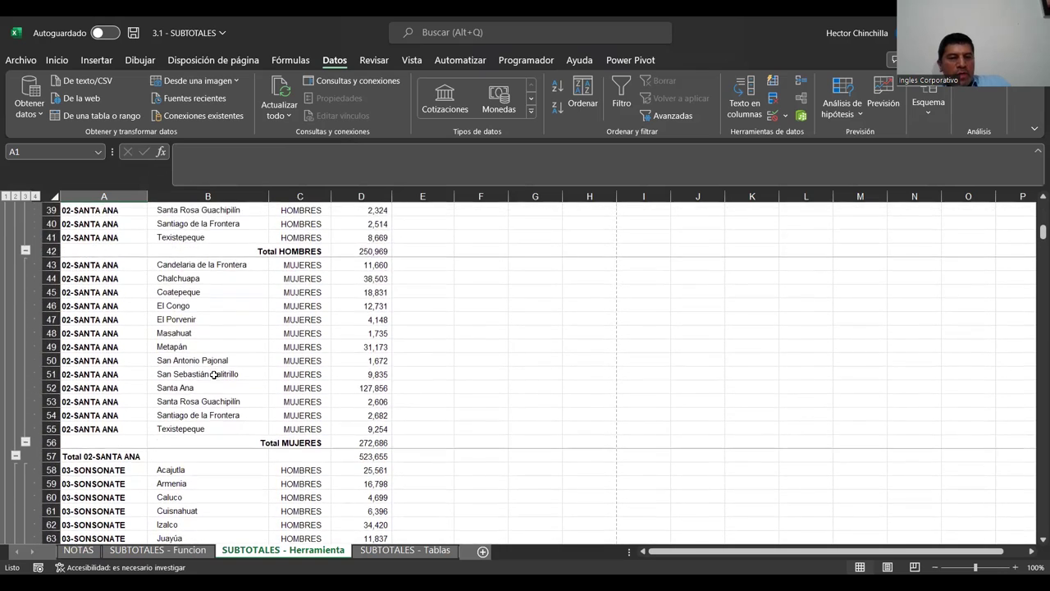
scroll(215, 373, up, 9)
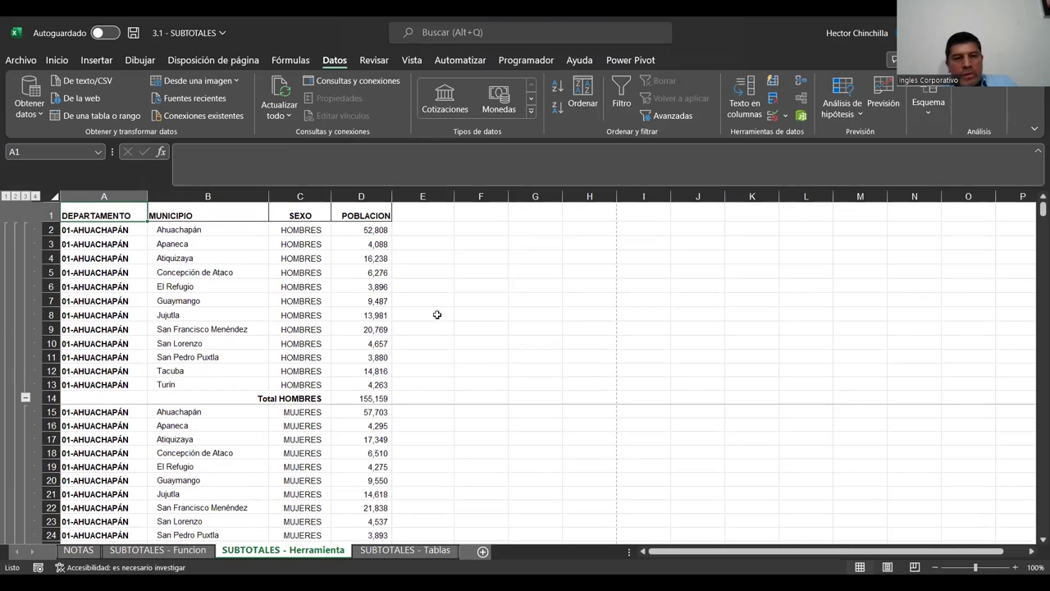
Preview the first three printed pages of the nested subtotals and return to the start of the sheet
click(22, 60)
click(50, 274)
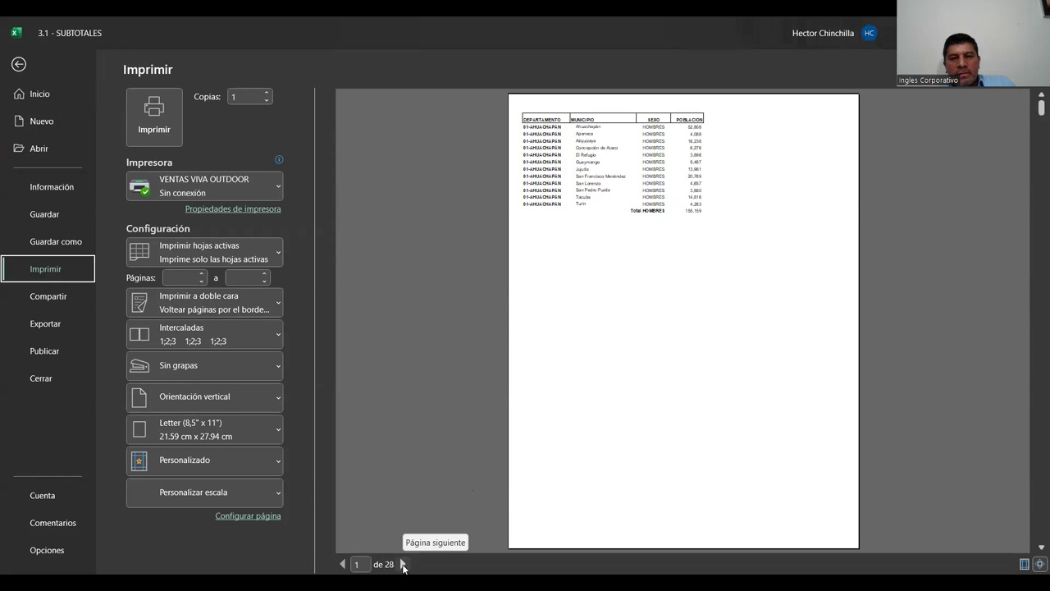
click(403, 565)
click(403, 565)
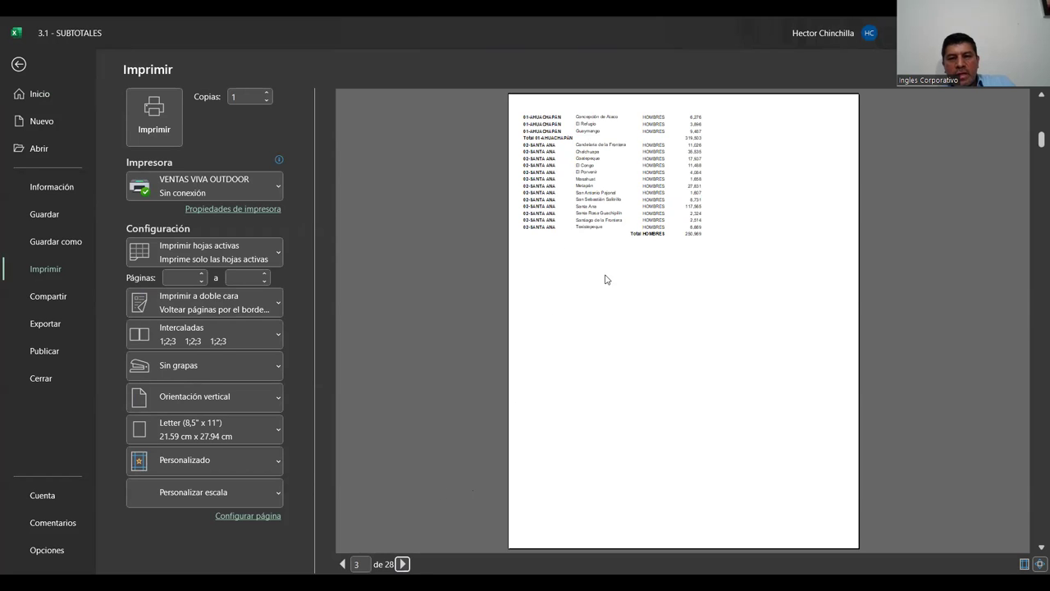
click(19, 64)
click(108, 288)
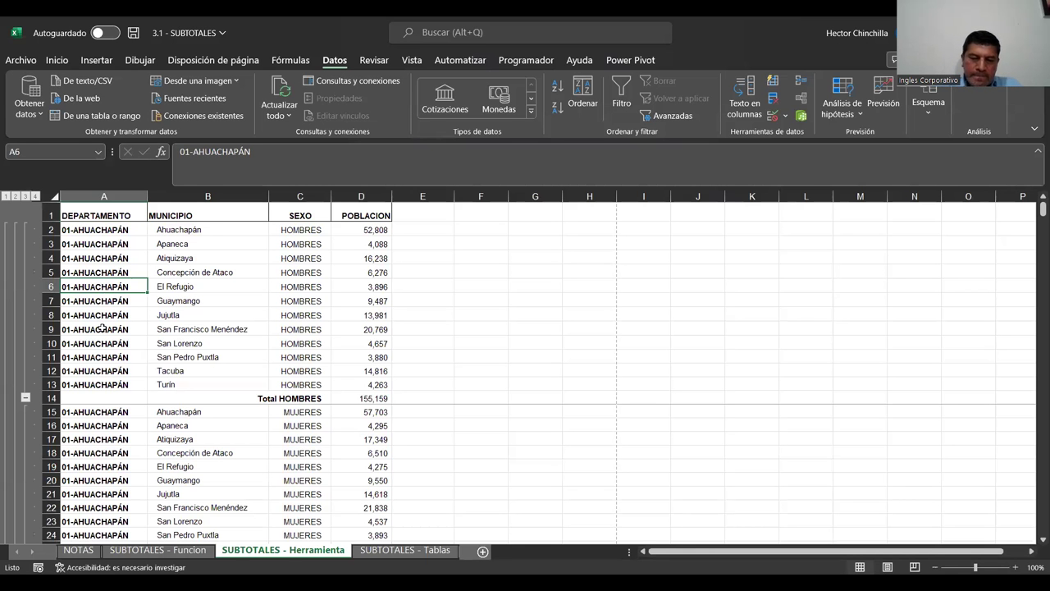
key(ctrl+Home)
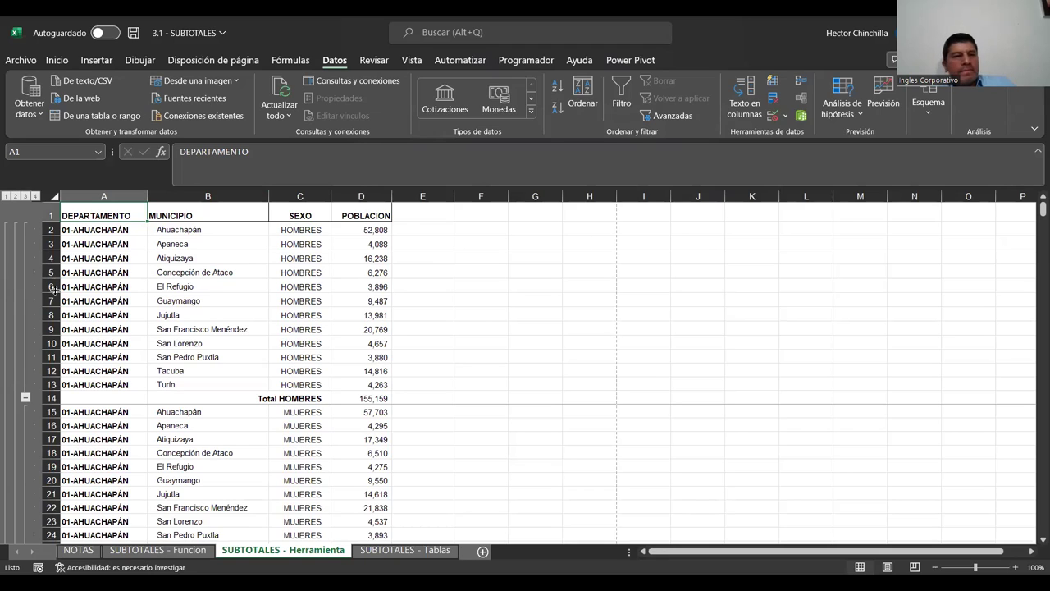
Remove all subtotals from the population data
click(928, 116)
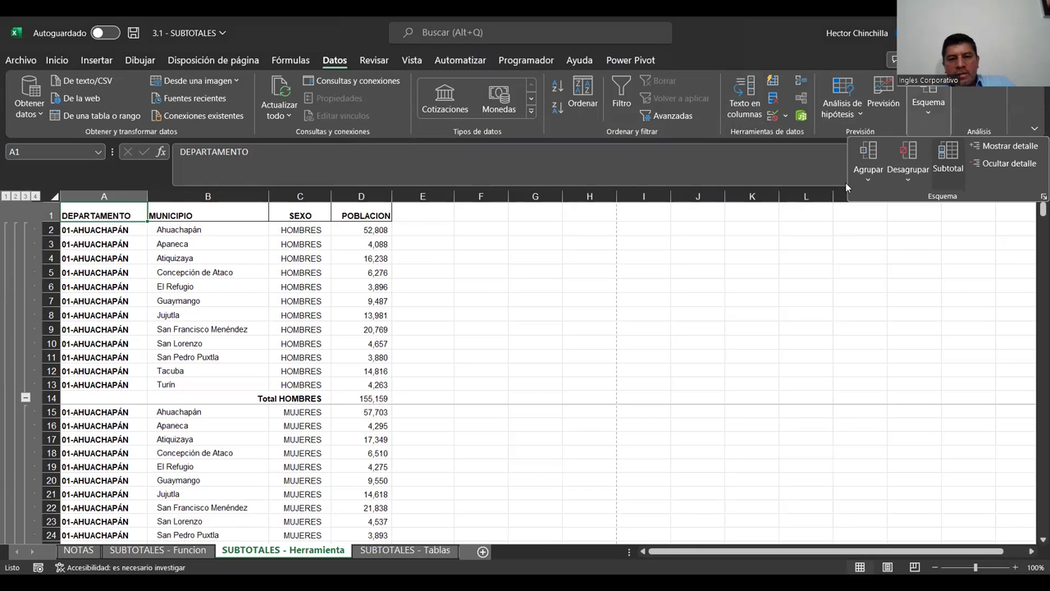
click(948, 158)
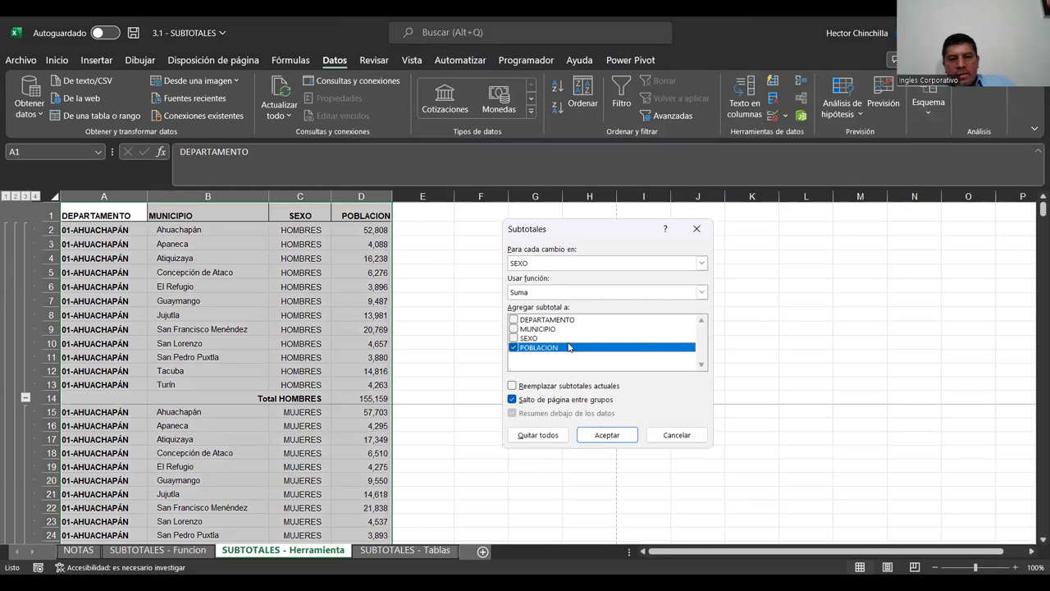
click(535, 436)
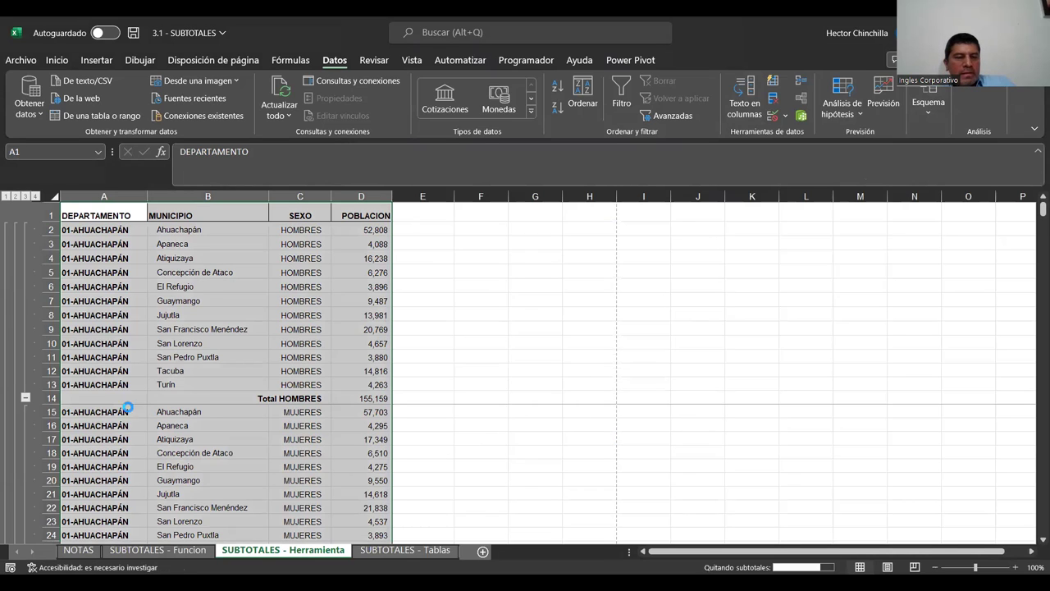
click(49, 251)
click(43, 216)
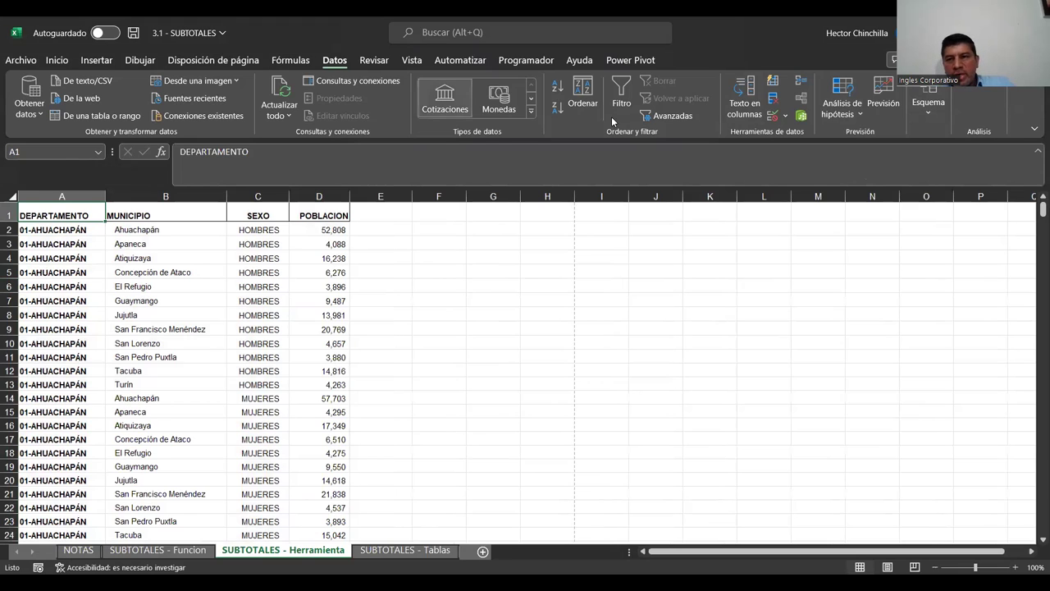
Apply a Subtotal for each change in DEPARTAMENTO, summing POBLACION with page breaks between groups and the summary below the data
click(928, 115)
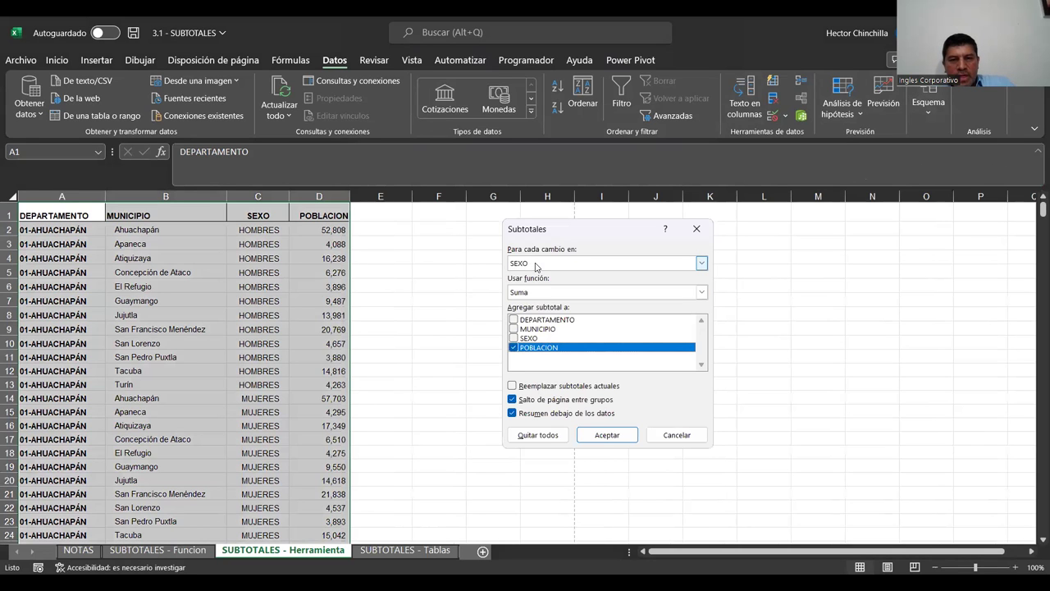
click(535, 263)
click(533, 277)
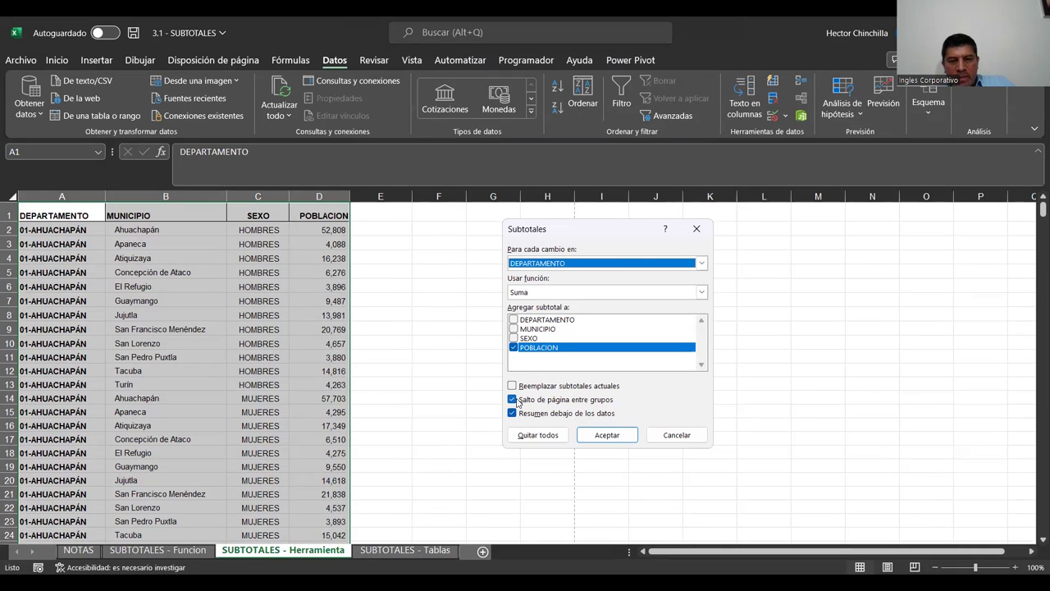
click(605, 437)
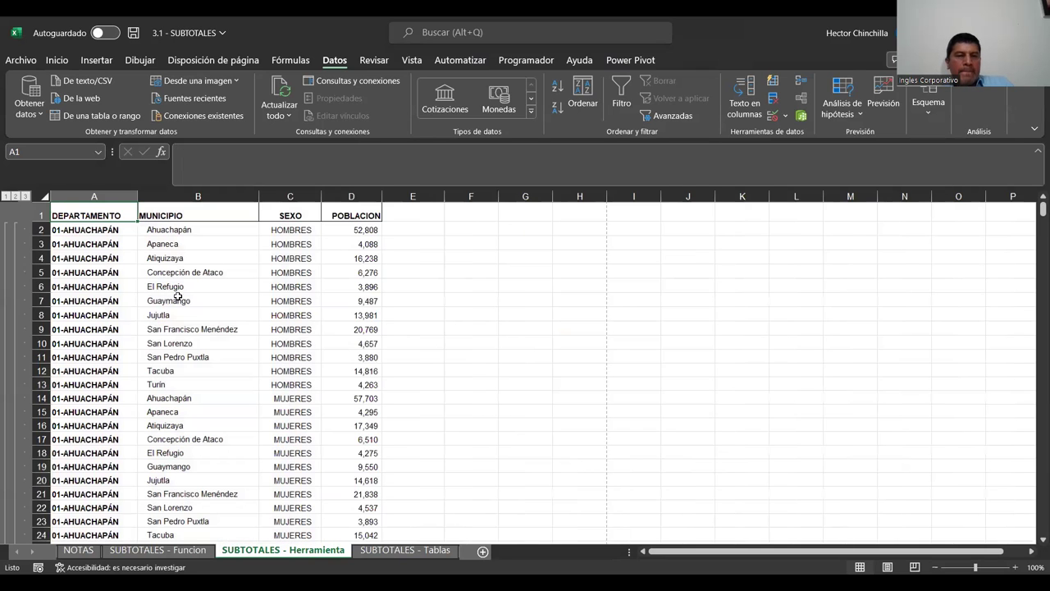
Examine the 01-AHUACHAPÁN subtotal and the page break separating it from the 02-SANTA ANA rows
scroll(177, 287, down, 3)
scroll(180, 301, up, 4)
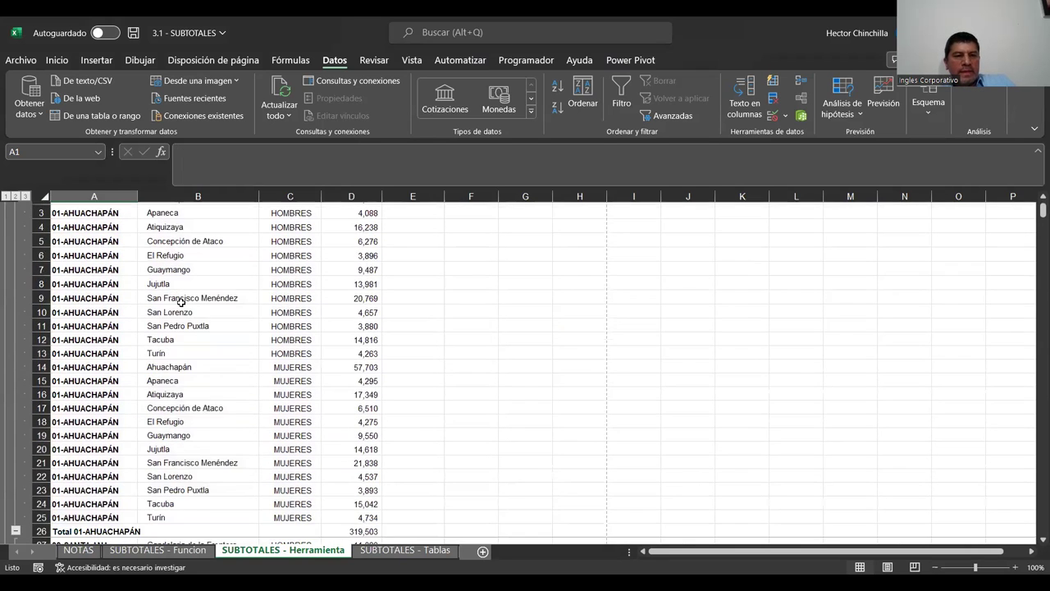
scroll(189, 301, down, 2)
scroll(189, 301, up, 2)
scroll(189, 301, down, 2)
scroll(189, 303, up, 2)
scroll(190, 302, down, 4)
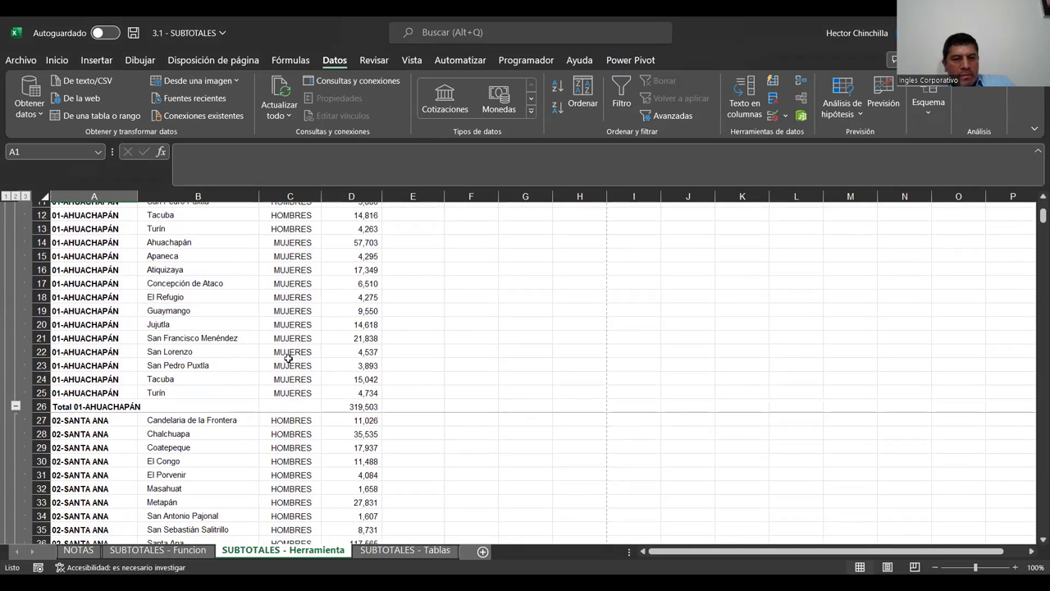
scroll(256, 338, up, 4)
scroll(256, 338, down, 4)
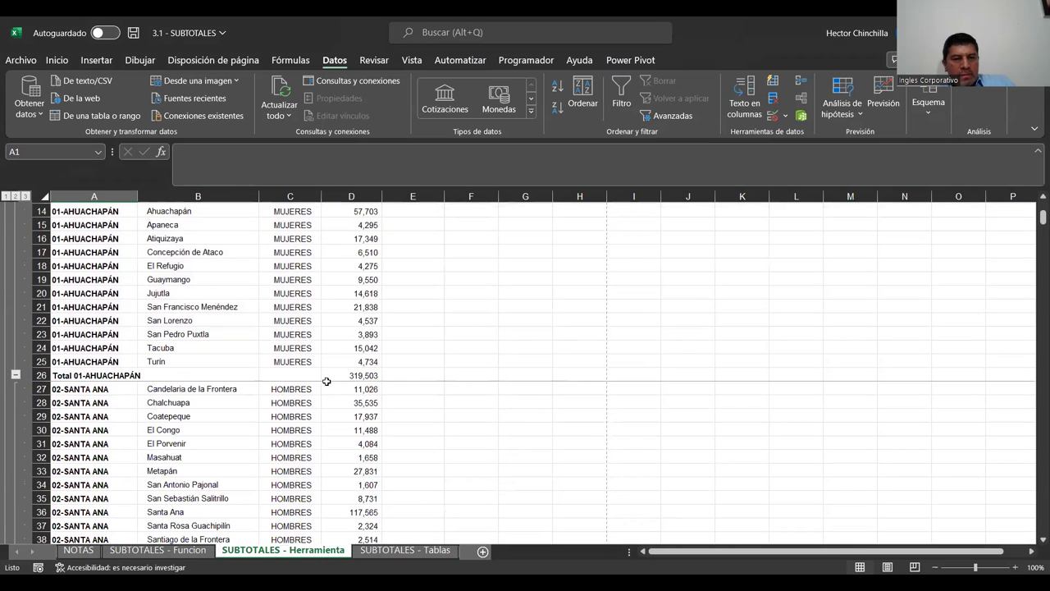
Preview the printed pages for the department groups up to page 8 and return to the start of the data
click(20, 60)
click(46, 267)
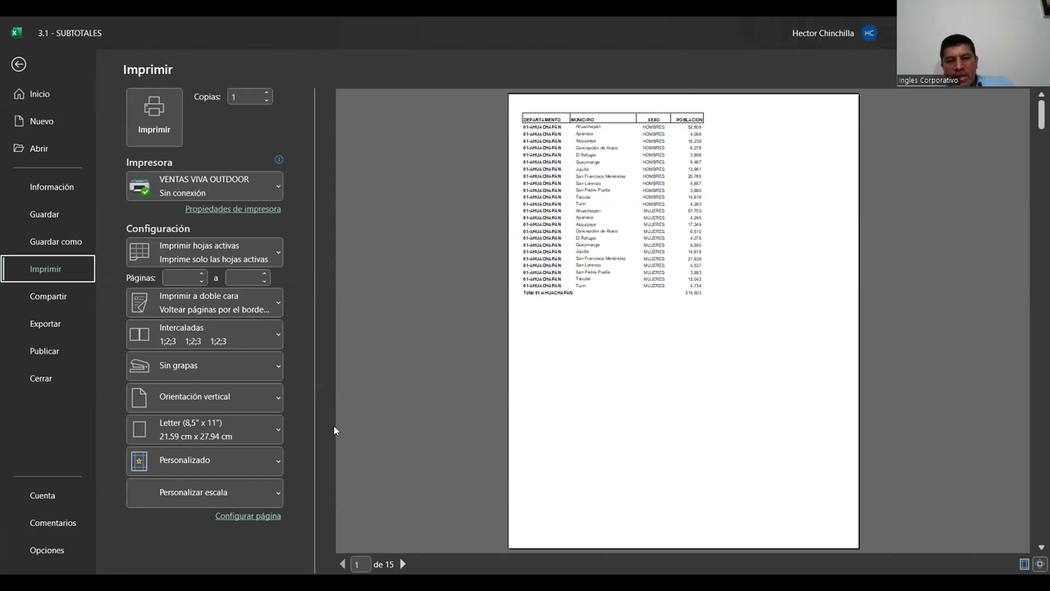
click(402, 564)
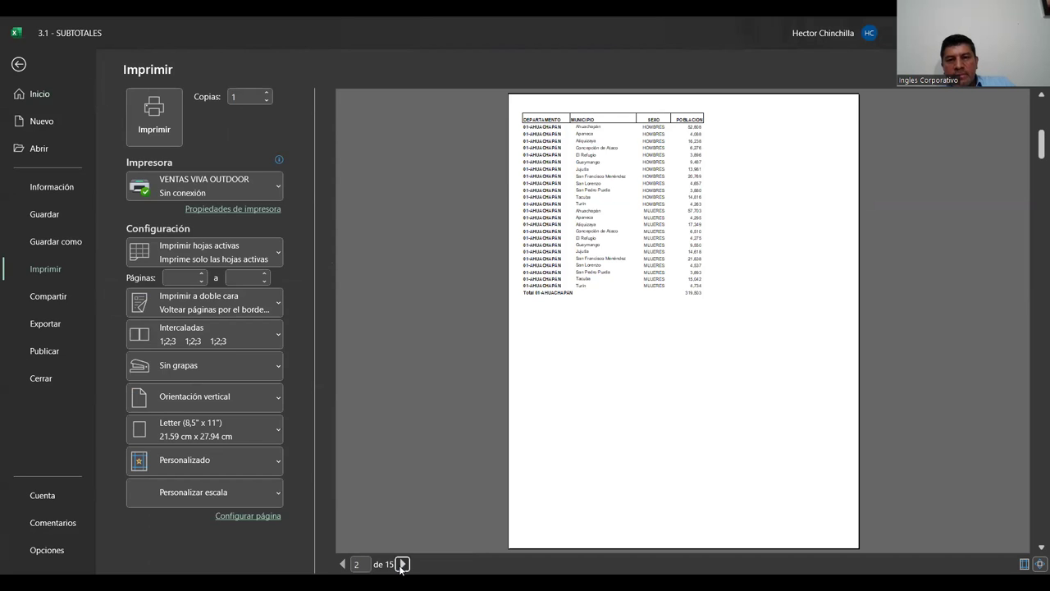
click(402, 565)
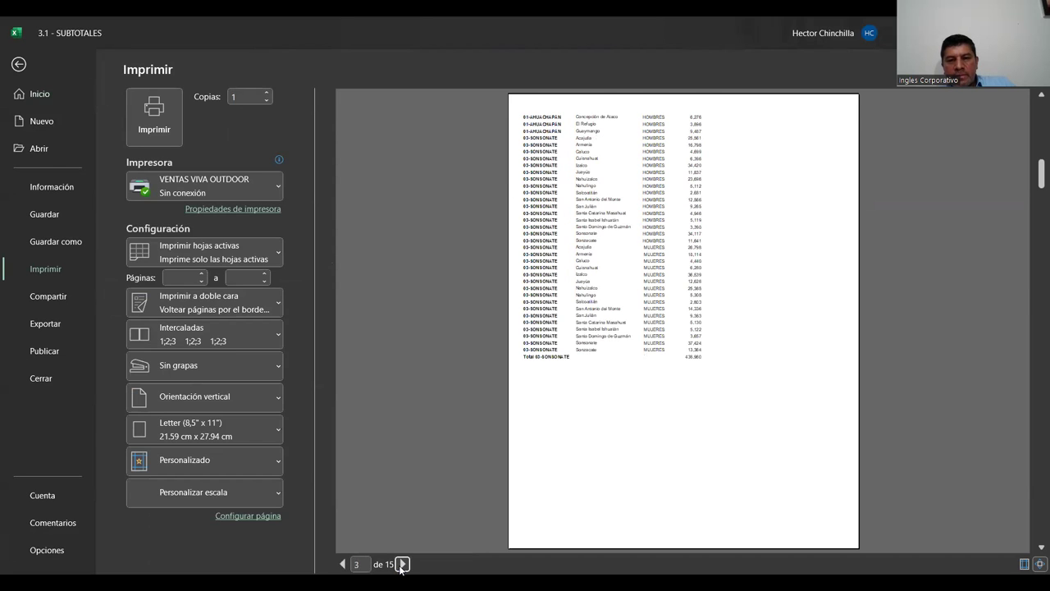
click(402, 565)
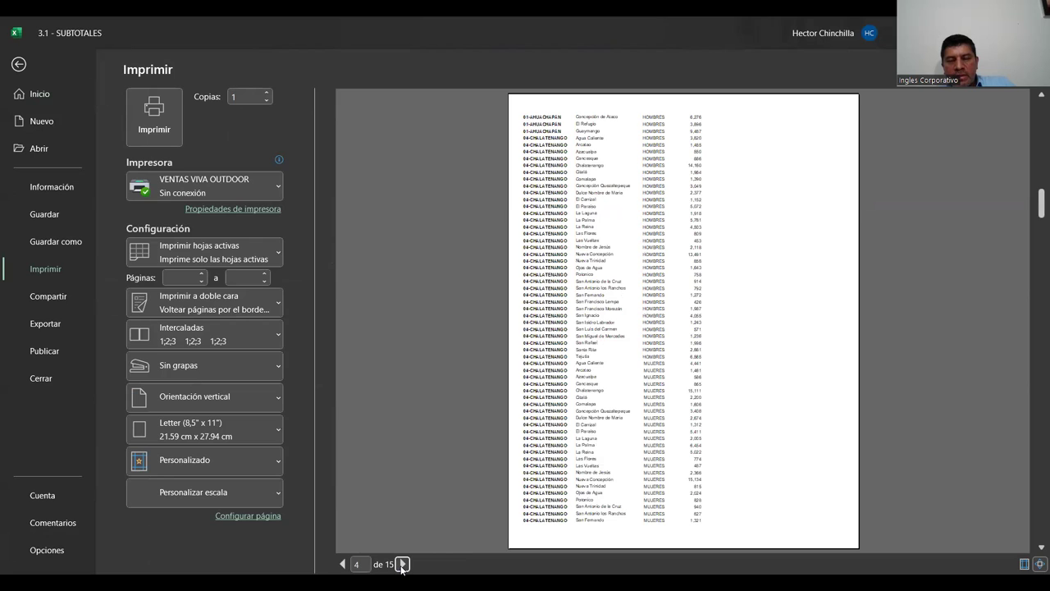
scroll(529, 410, down, 3)
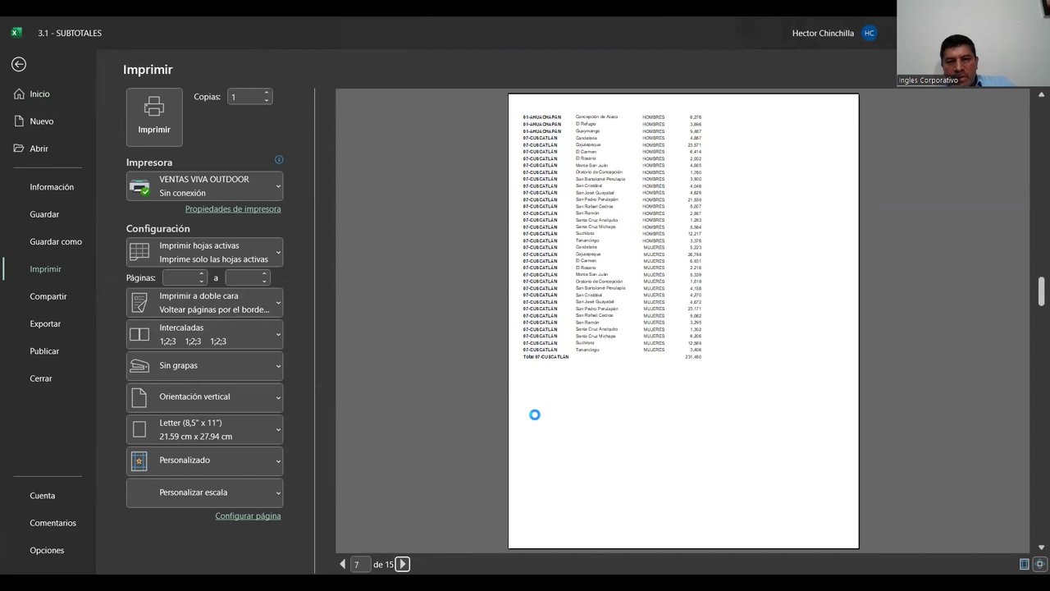
scroll(535, 419, up, 1)
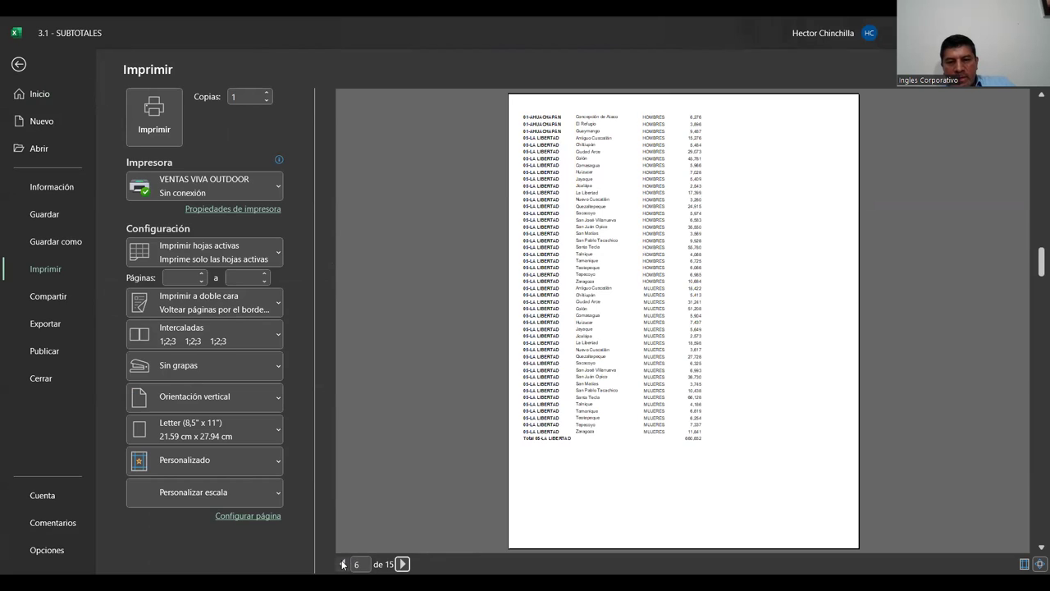
click(402, 565)
click(402, 565)
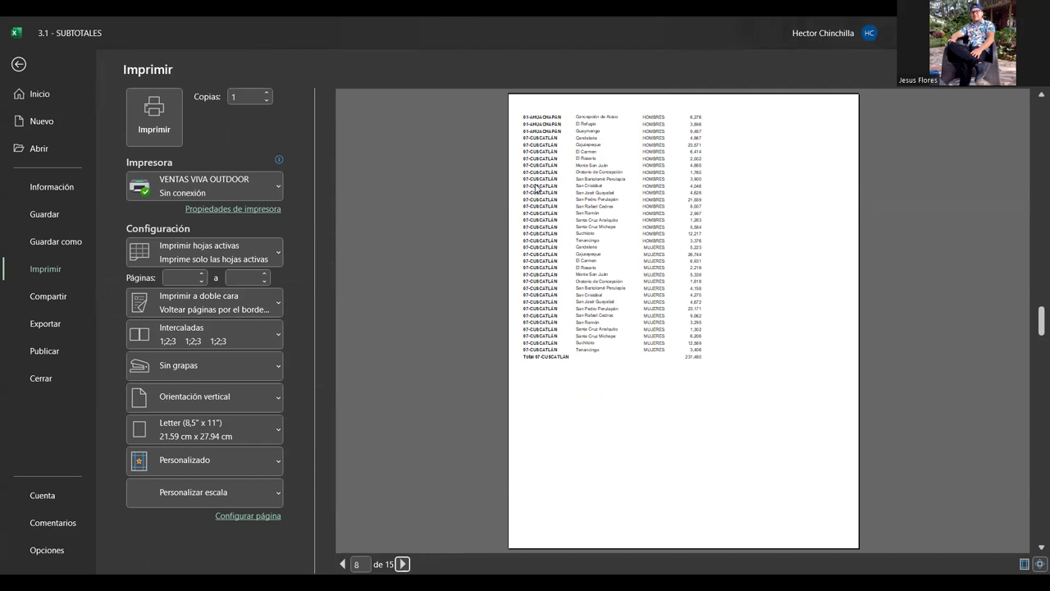
click(18, 64)
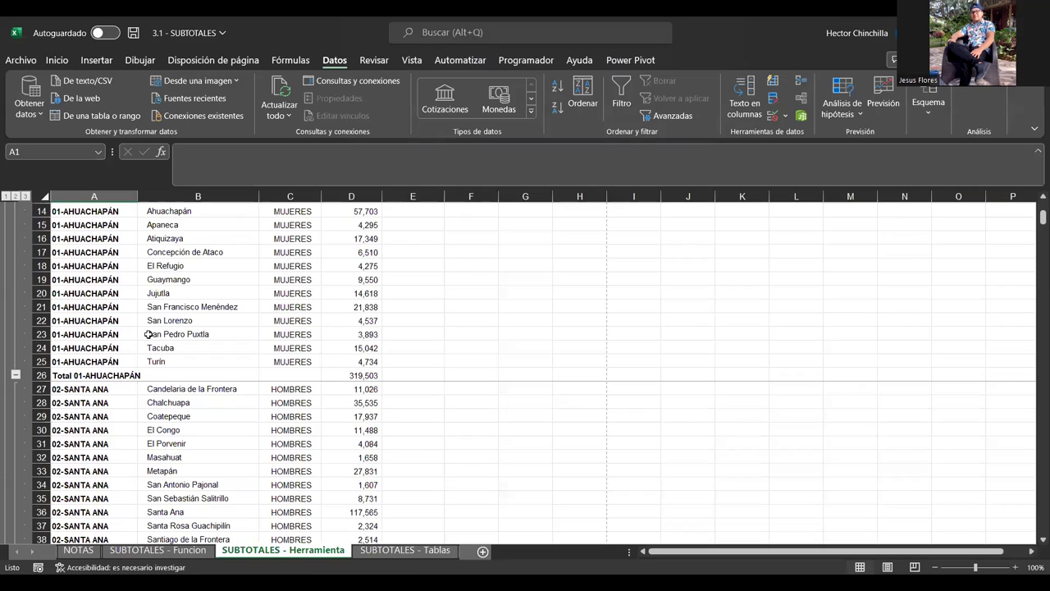
click(115, 303)
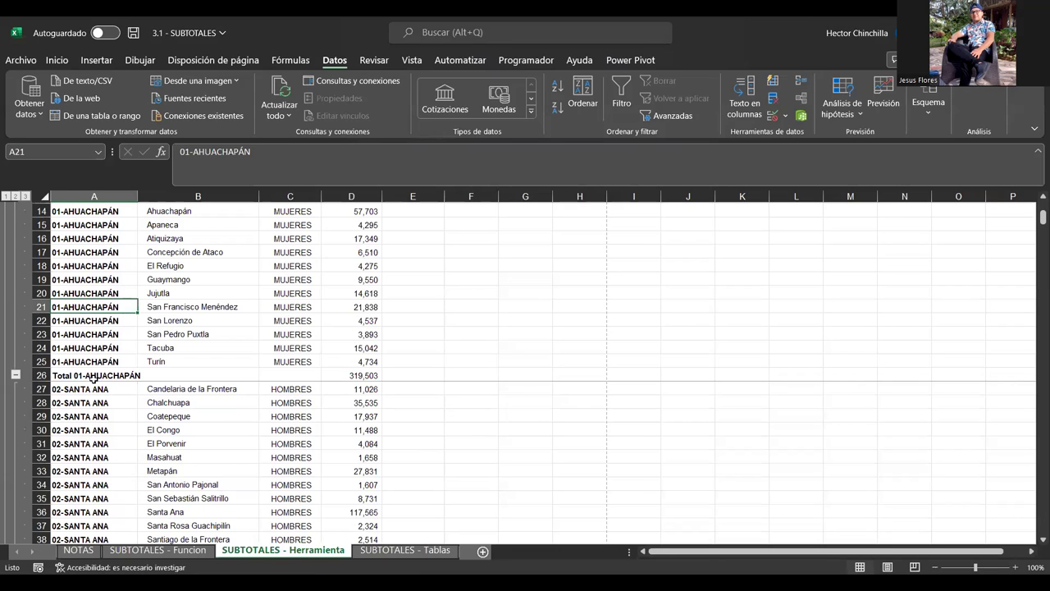
key(ctrl+Home)
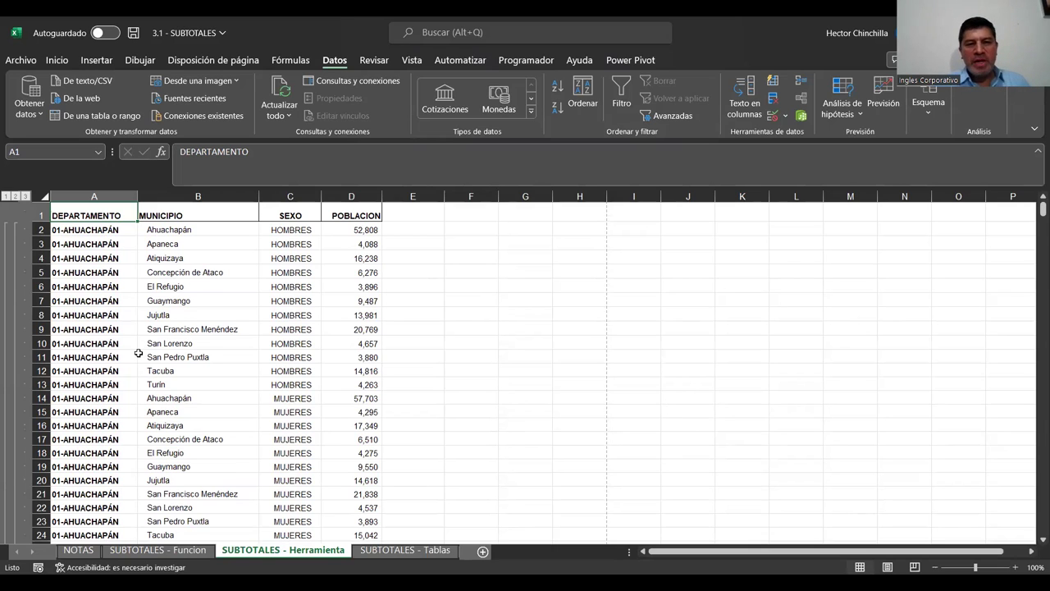
Check the sum and average summary rows on the SUBTOTALES - Funcion sheet and return to the SUBTOTALES - Herramienta sheet
click(90, 289)
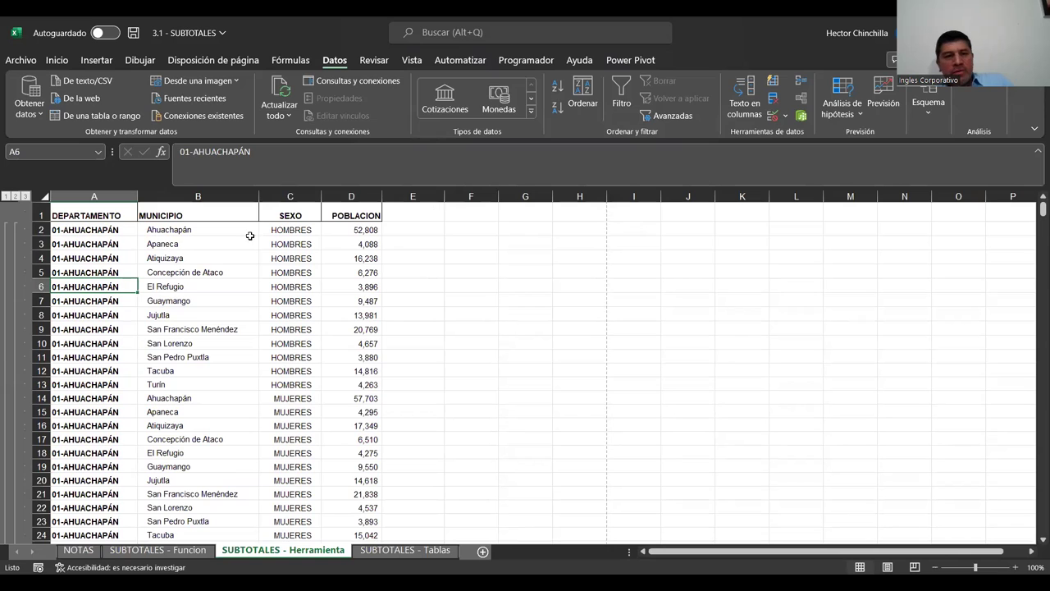
click(70, 216)
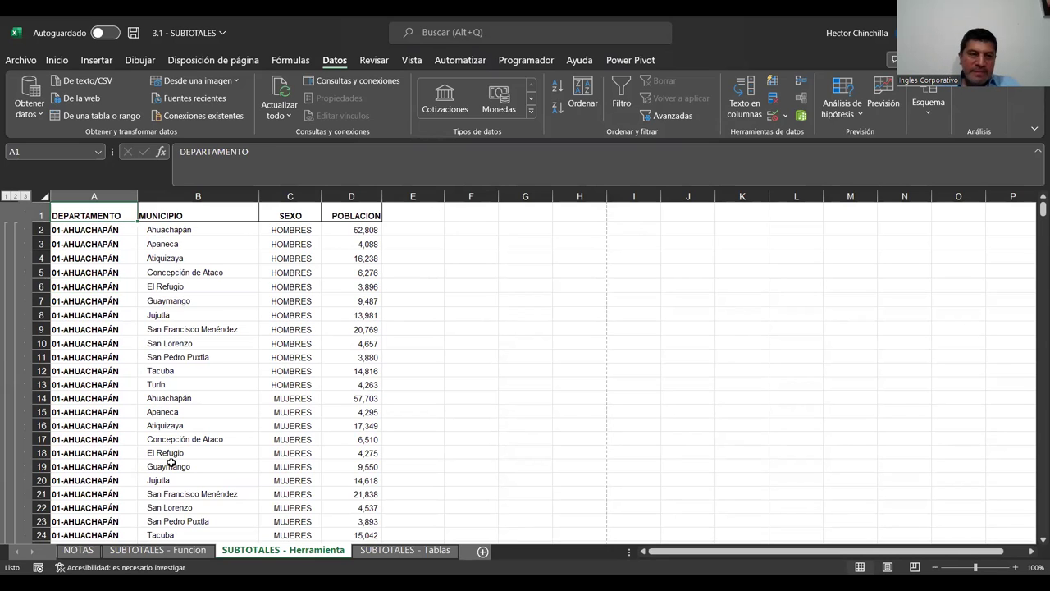
click(119, 552)
click(212, 379)
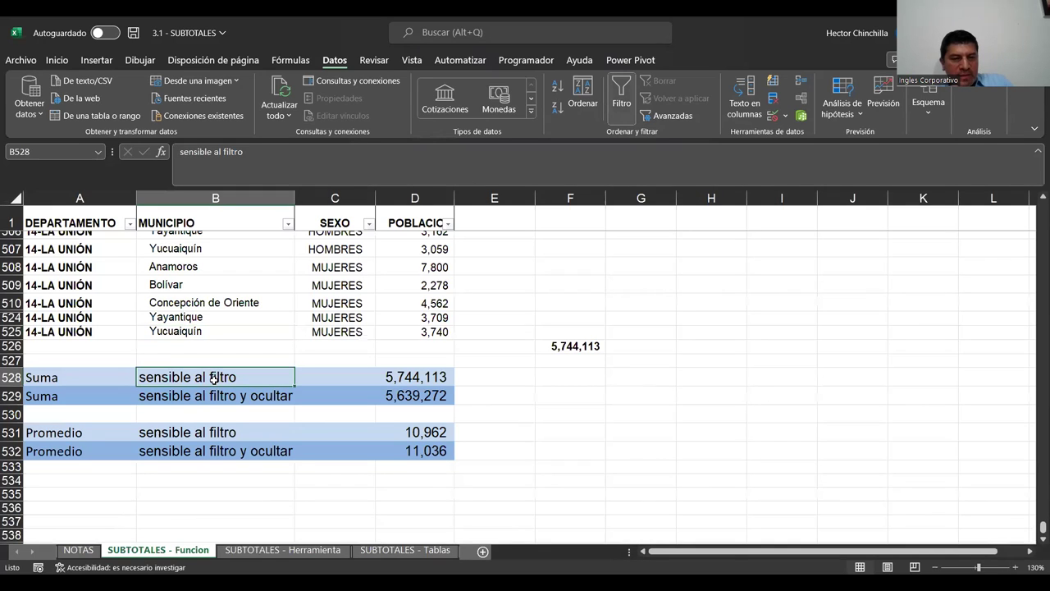
click(236, 550)
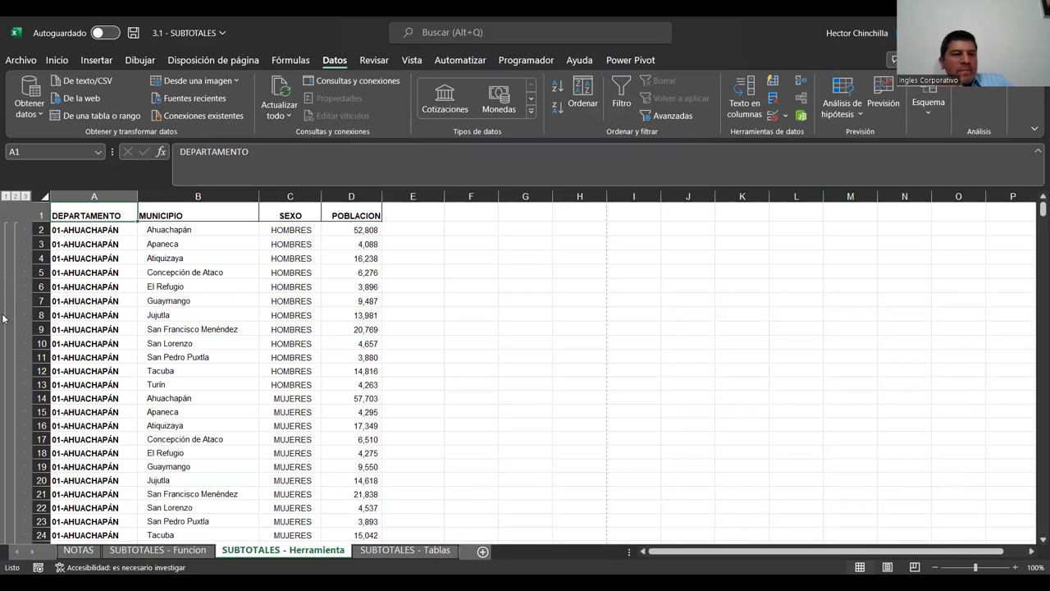
Collapse the outline to the grand total, and expand it to level 2 to list only the department totals
click(6, 197)
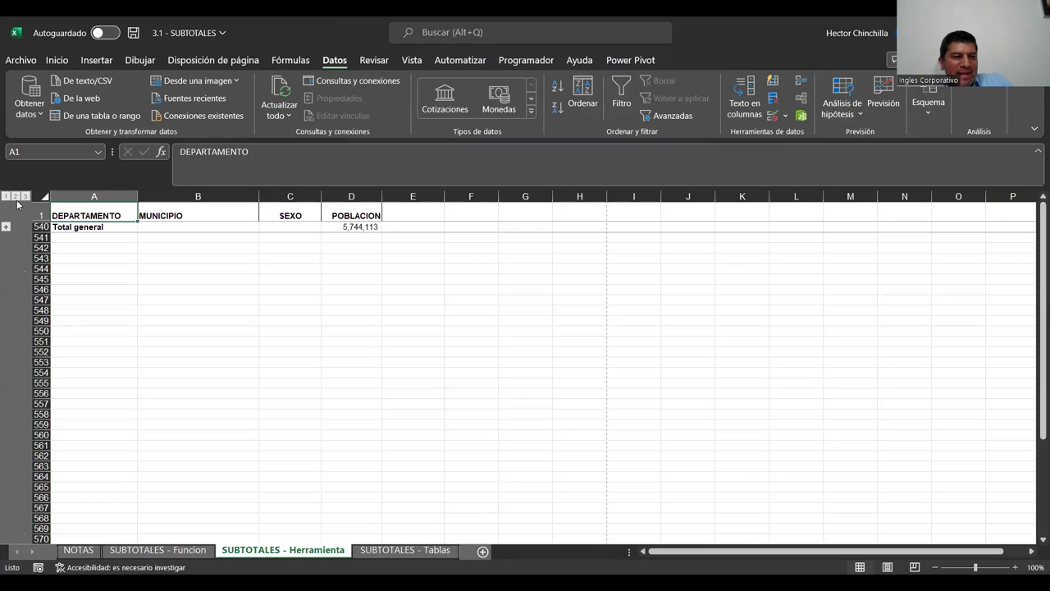
click(15, 197)
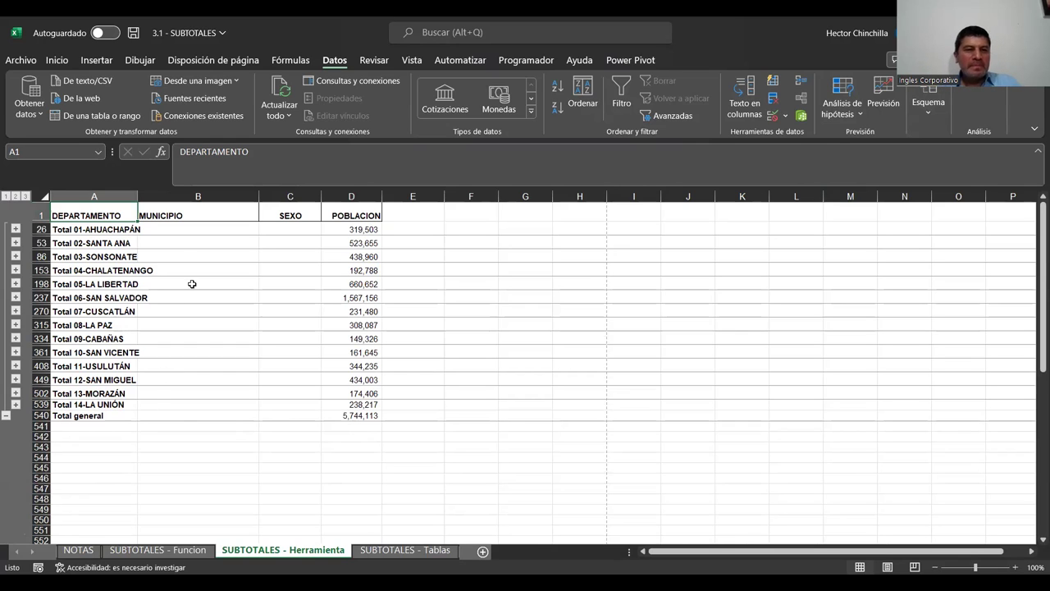
click(156, 227)
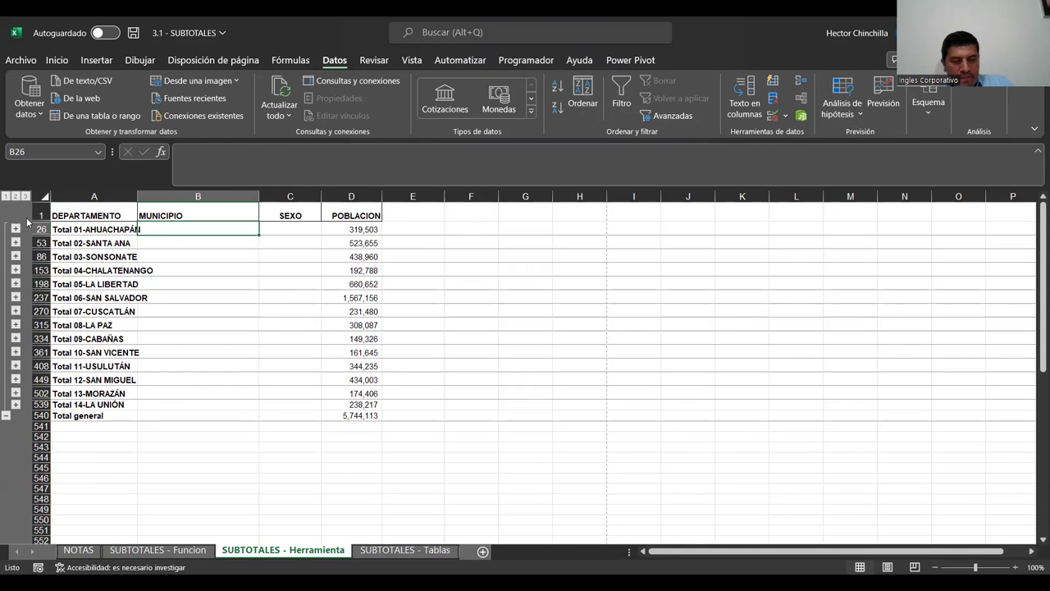
Look over the population table on the SUBTOTALES - Tablas sheet and go back to the SUBTOTALES - Funcion sheet
click(380, 556)
click(286, 326)
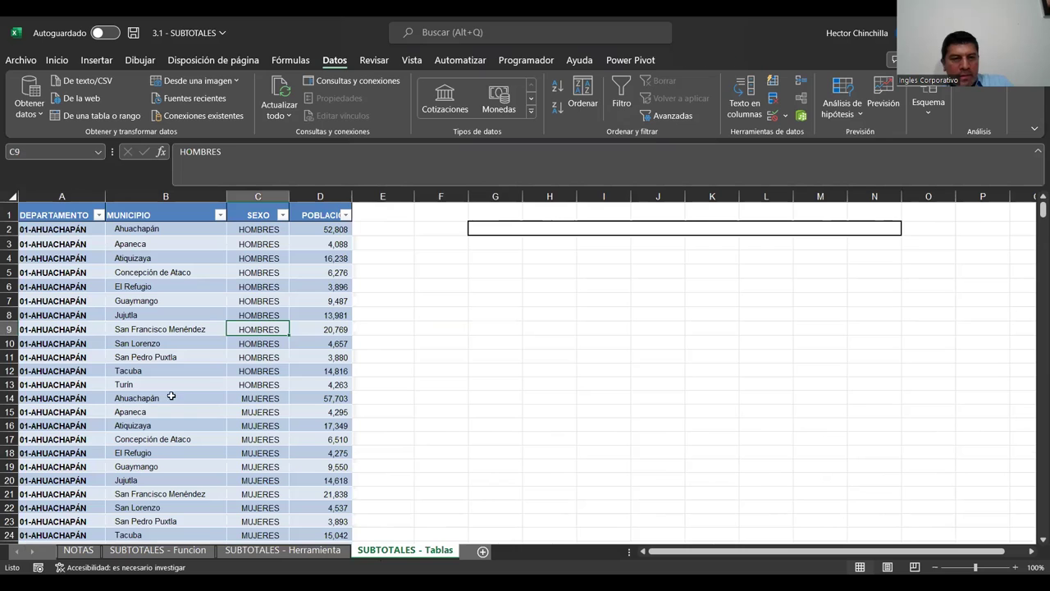
key(Left)
key(Left)
key(Up)
key(Up)
key(Up)
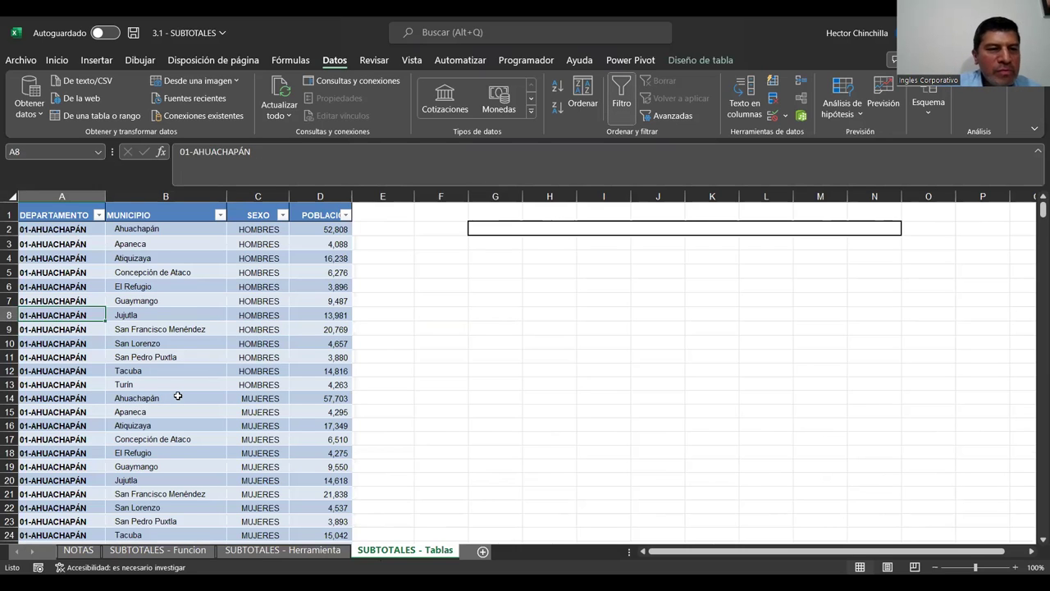
key(ctrl+Home)
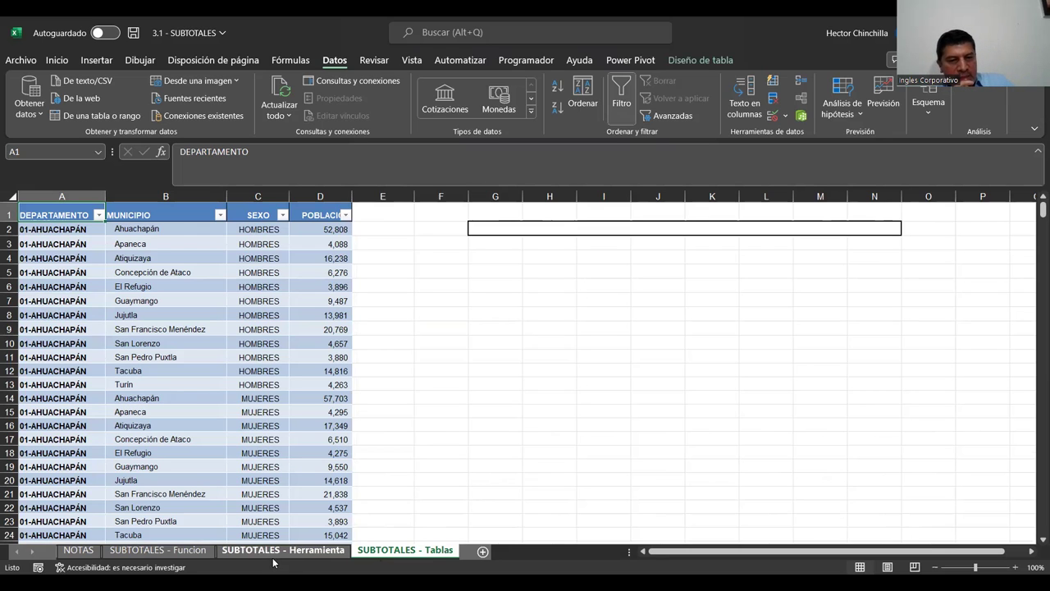
click(320, 552)
click(201, 552)
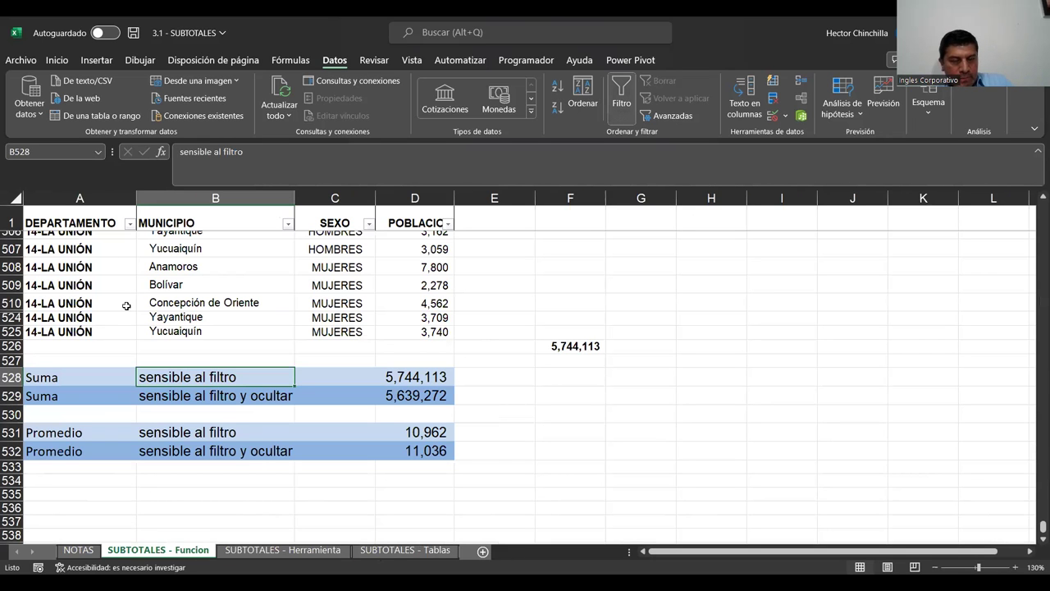
Turn off the filter on the population data in the SUBTOTALES - Funcion sheet
click(127, 305)
key(ctrl+Up)
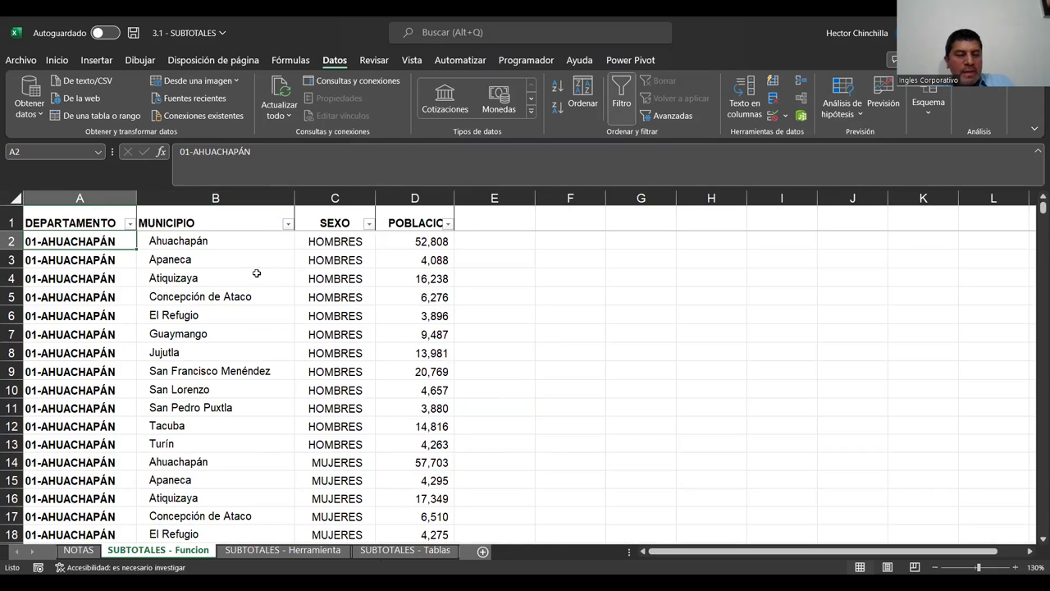
click(623, 95)
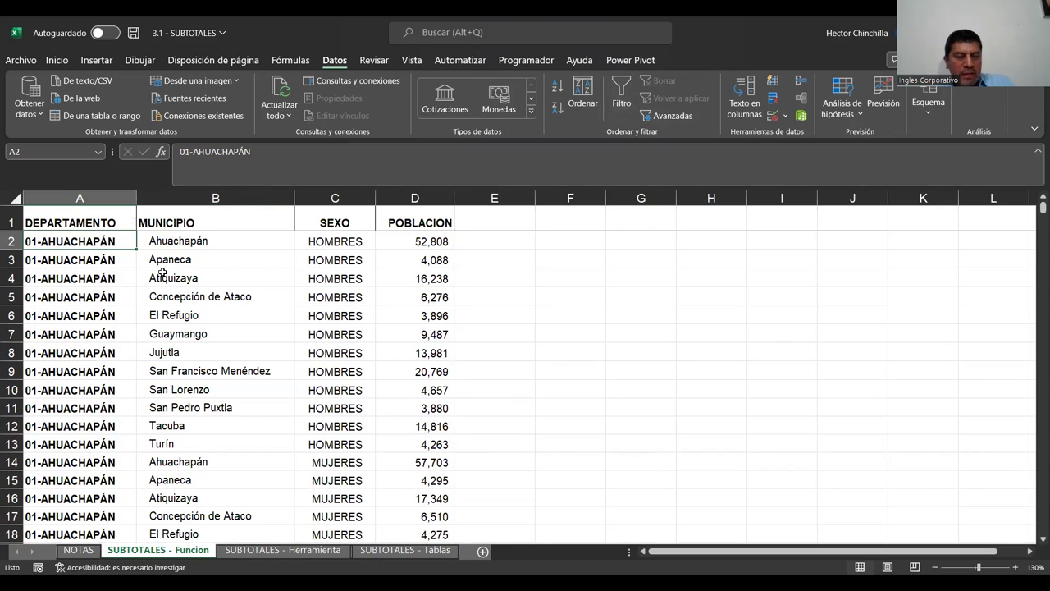
scroll(164, 274, down, 2)
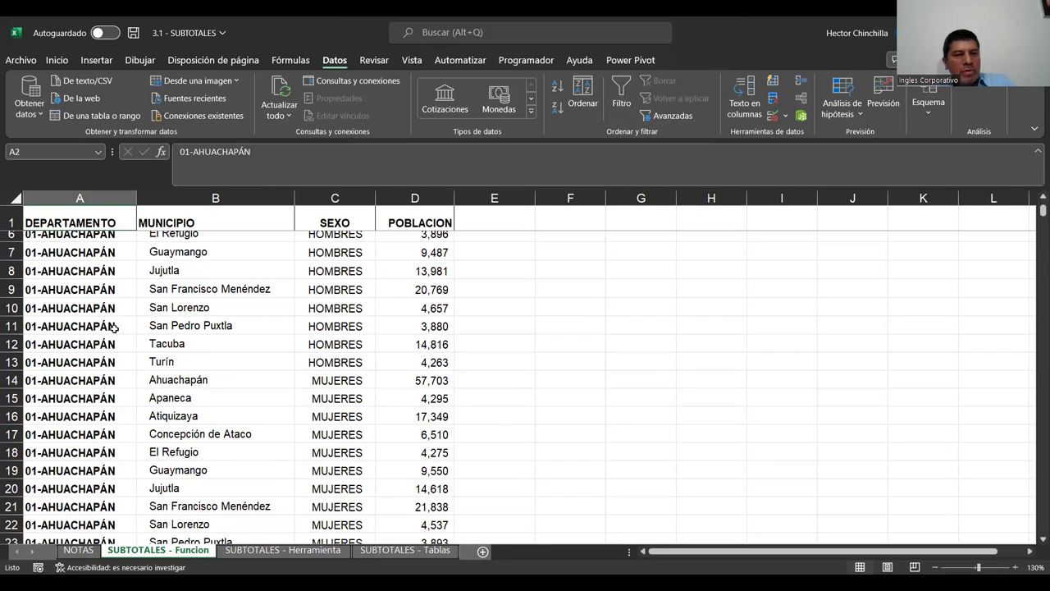
scroll(115, 328, up, 2)
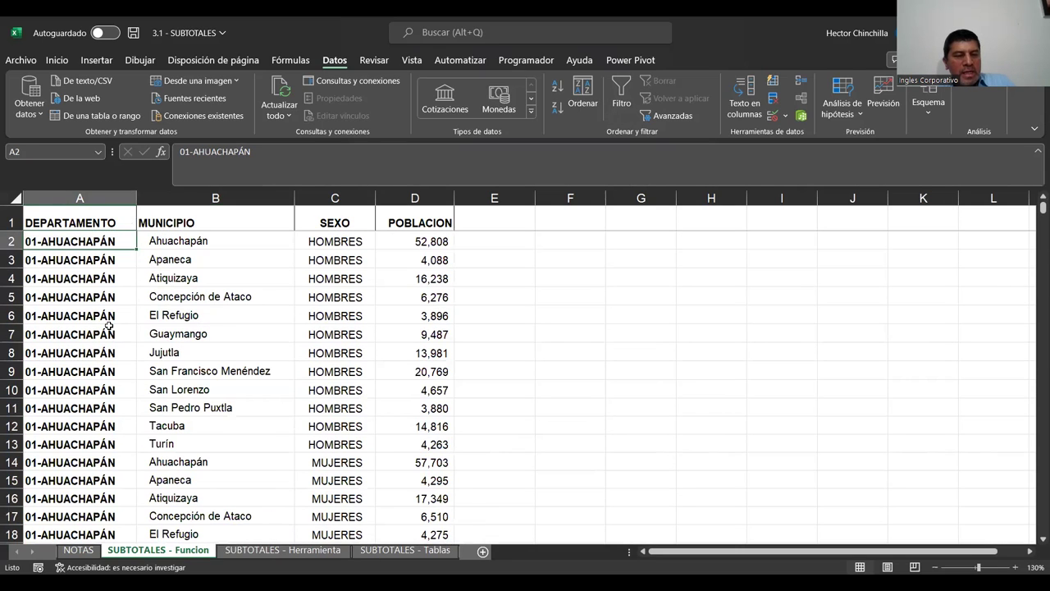
Remove all subtotals from the data on the SUBTOTALES - Herramienta sheet
click(260, 551)
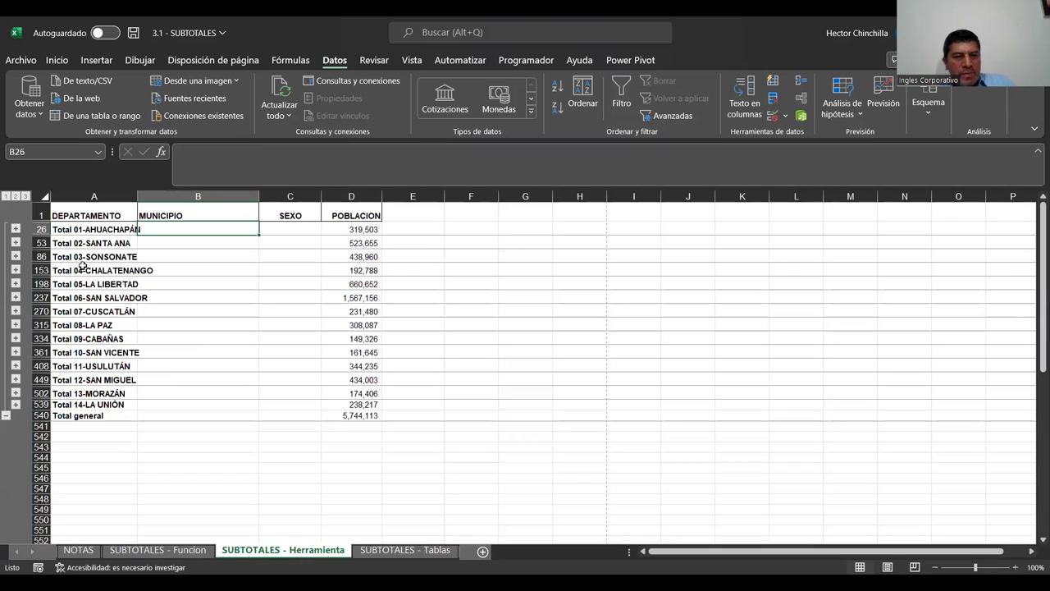
click(934, 120)
click(948, 148)
click(538, 435)
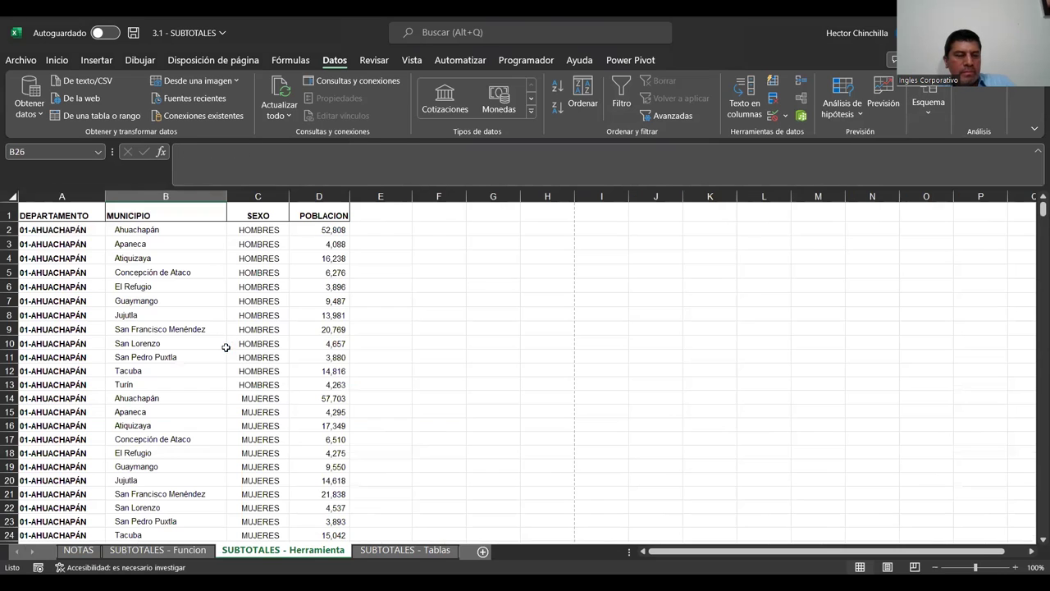
Try converting the range A1:D525, with headers, into a table, and undo the conversion
click(35, 257)
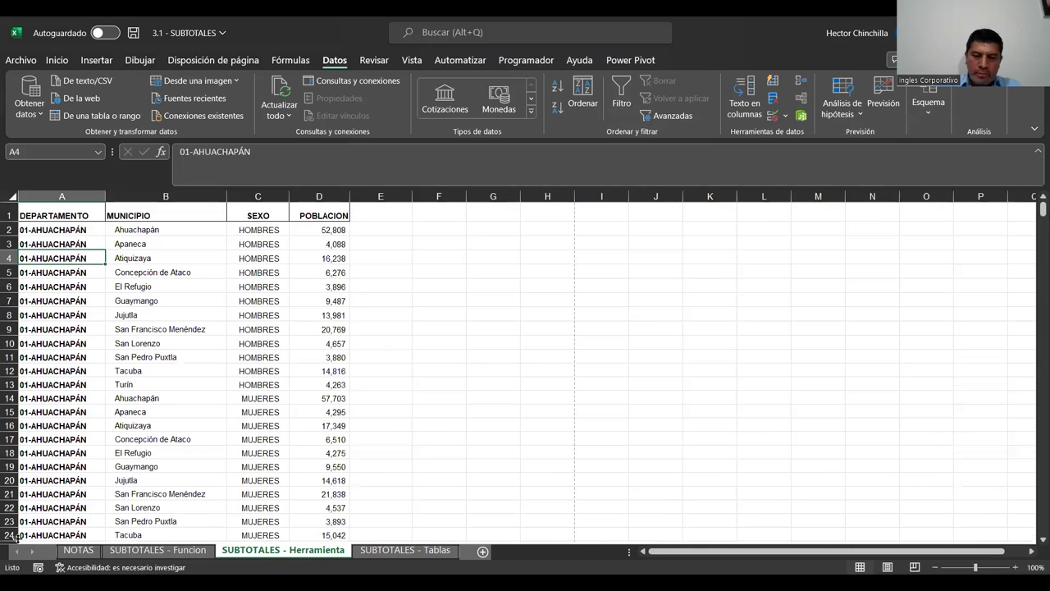
key(ctrl+Home)
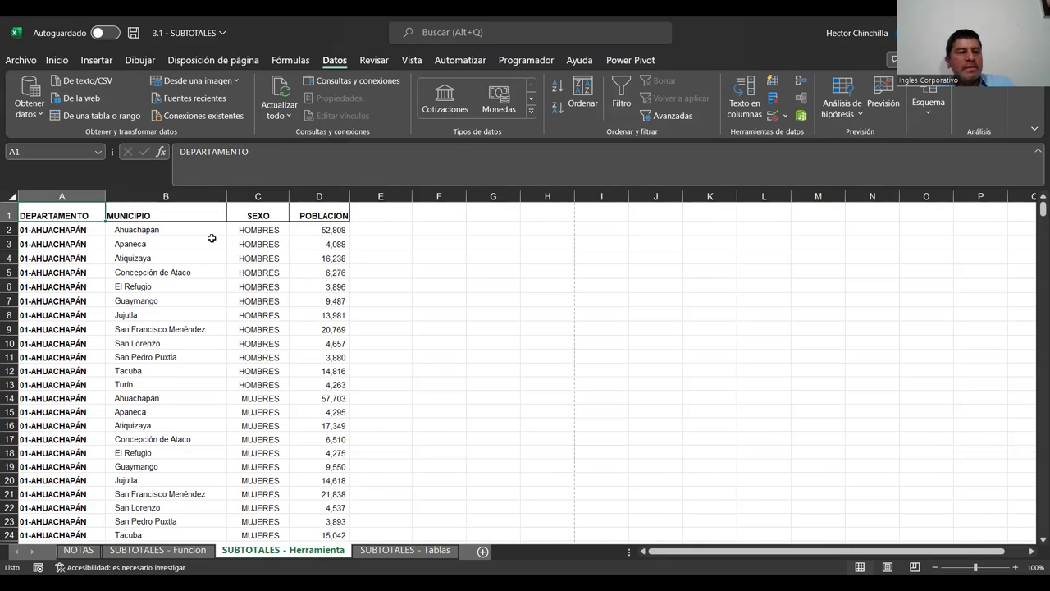
click(99, 63)
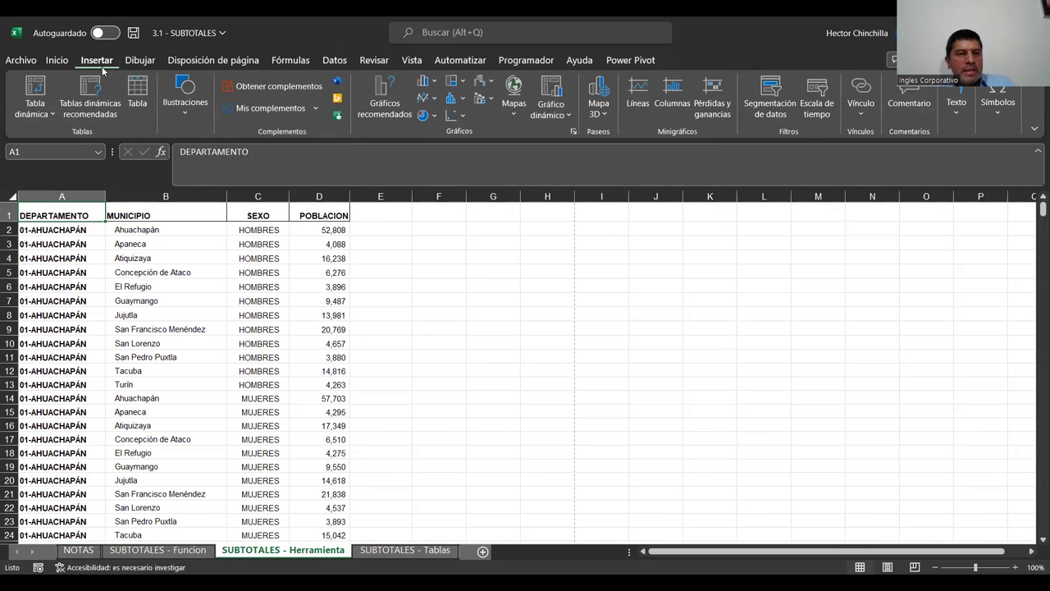
click(137, 92)
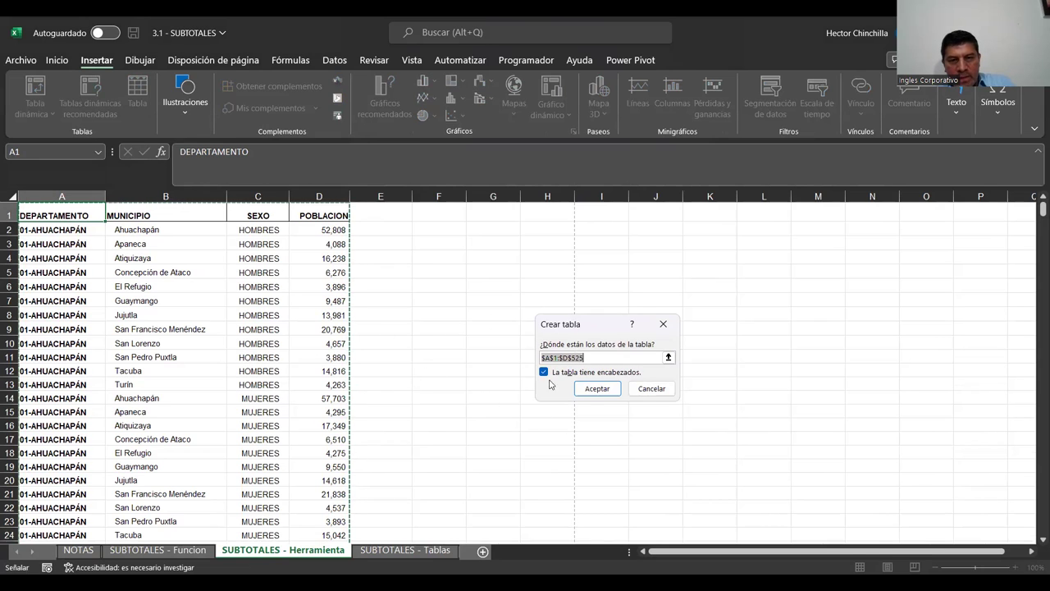
click(599, 390)
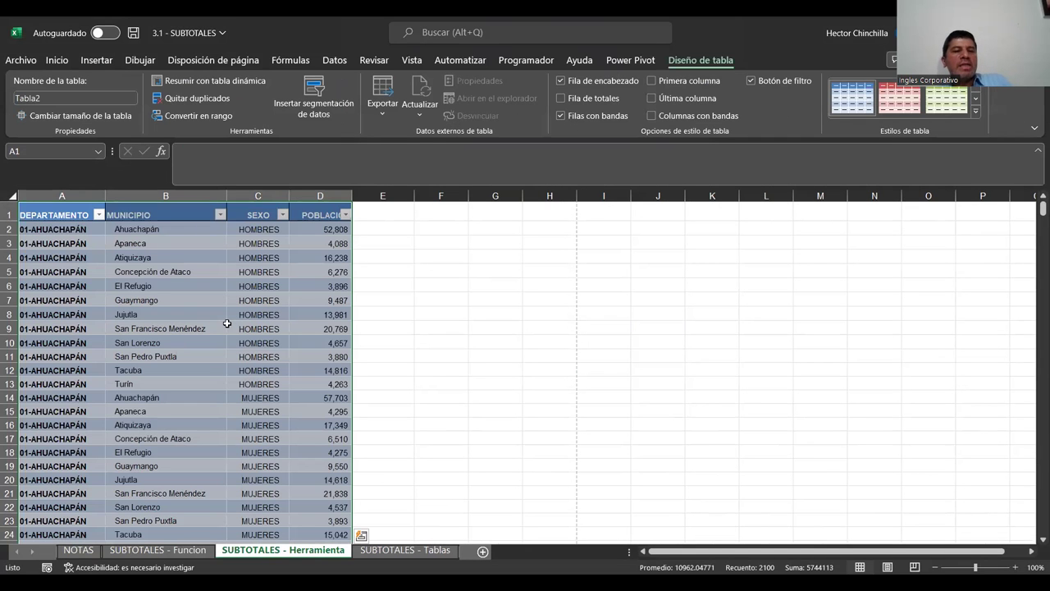
click(174, 303)
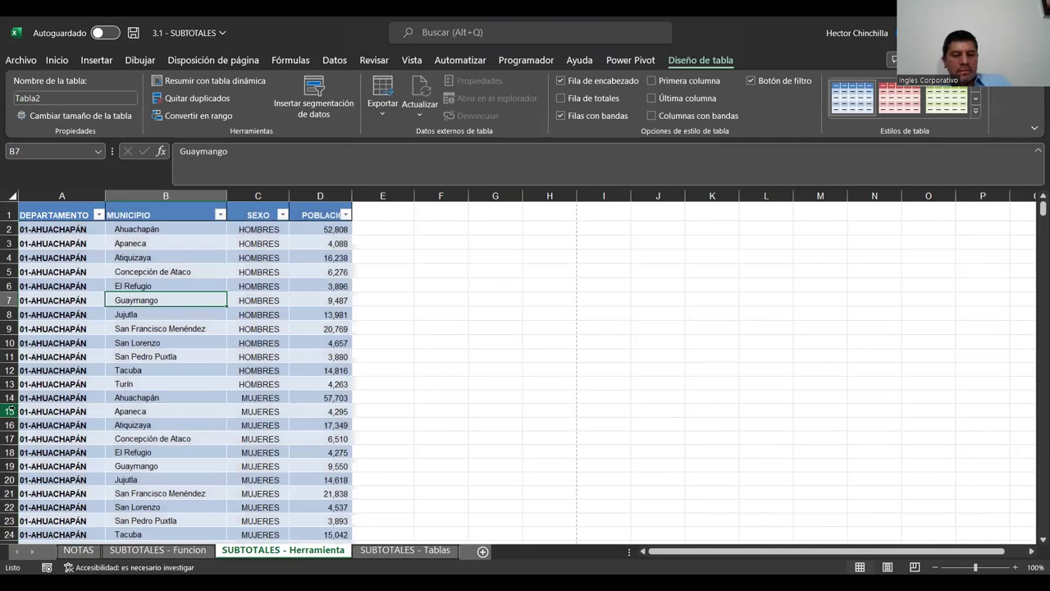
key(ctrl+z)
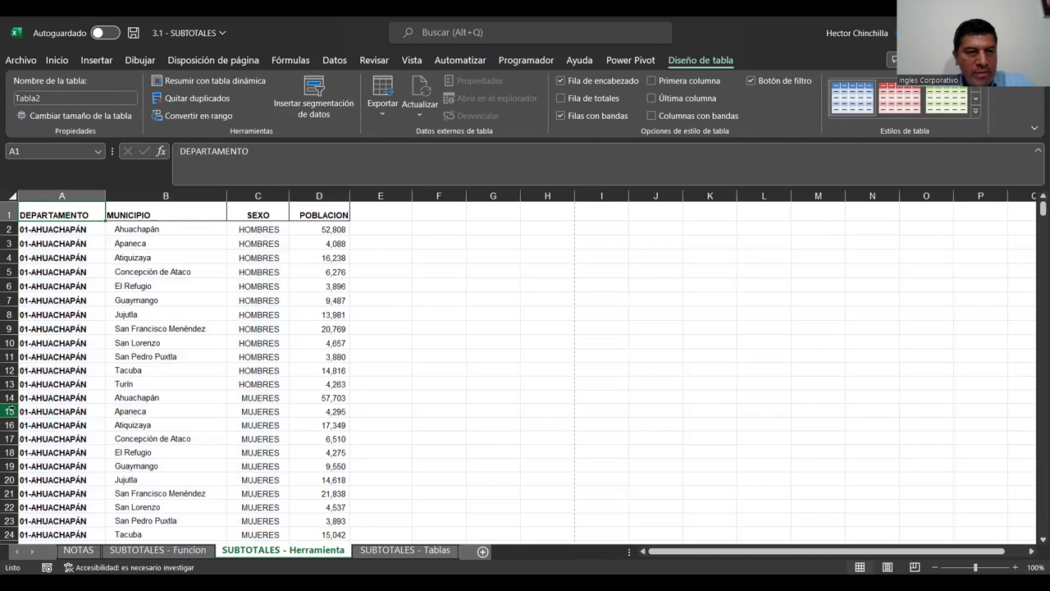
click(97, 267)
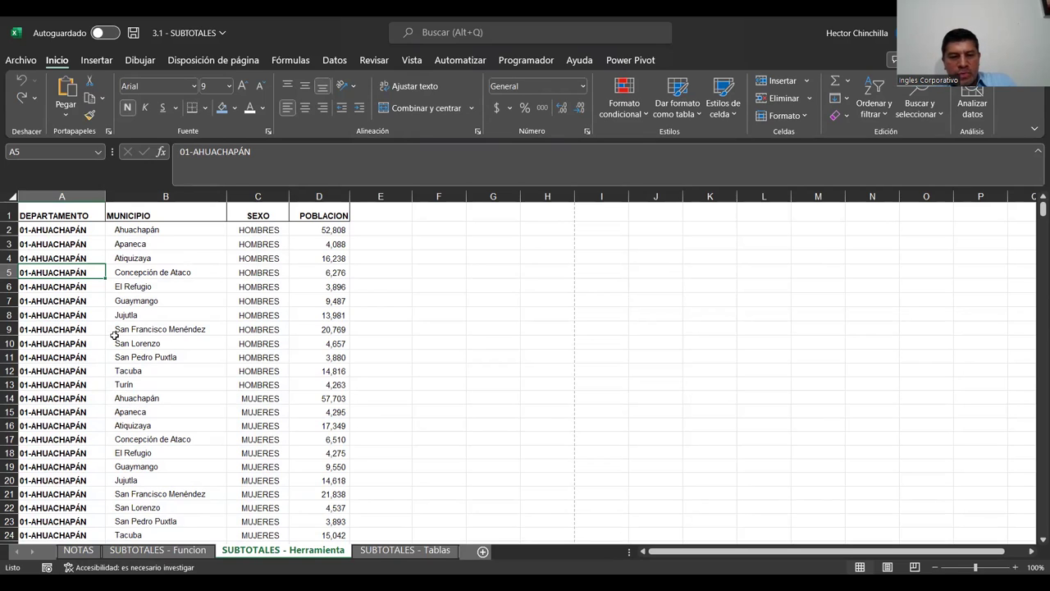
Examine the SUBTOTALES sum formula below the table on the SUBTOTALES - Tablas sheet and return to the first cell
click(389, 555)
click(256, 452)
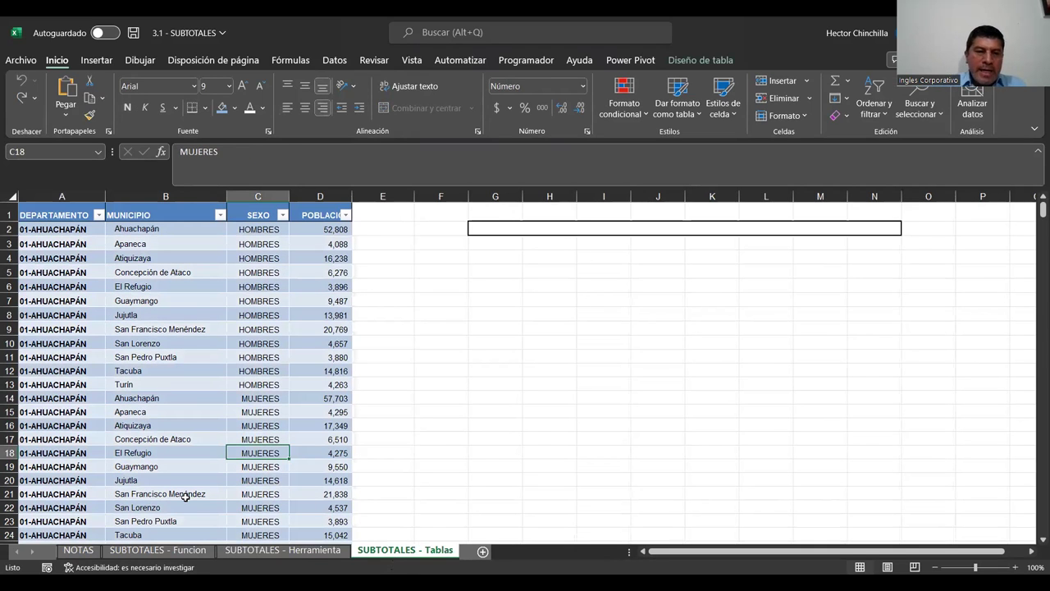
key(ctrl+End)
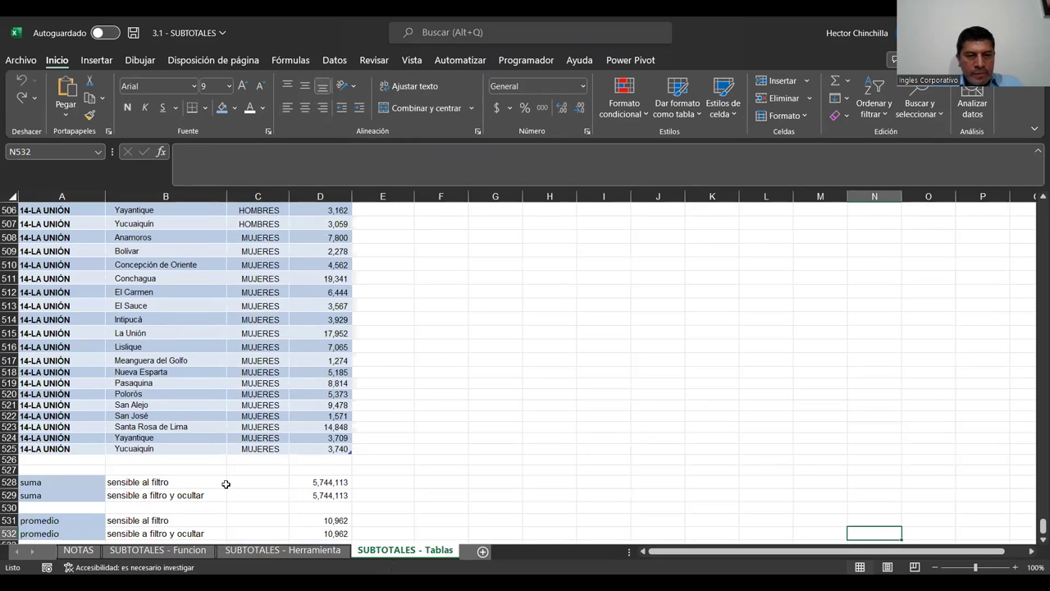
click(225, 484)
key(Right)
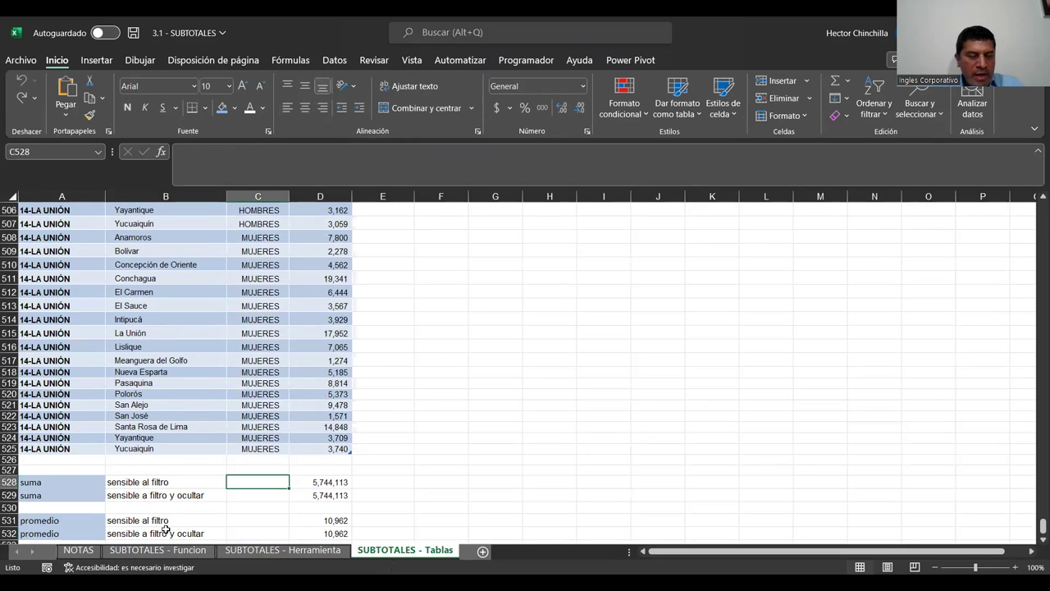
key(Right)
key(Right)
key(Left)
key(Left)
key(Left)
key(Right)
key(Right)
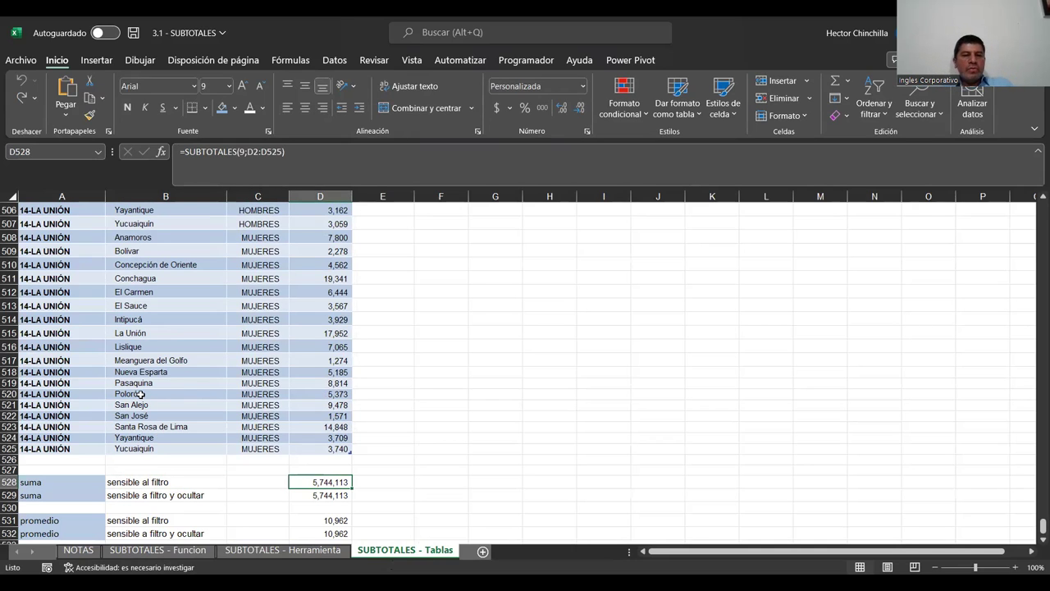
click(163, 333)
key(ctrl+Home)
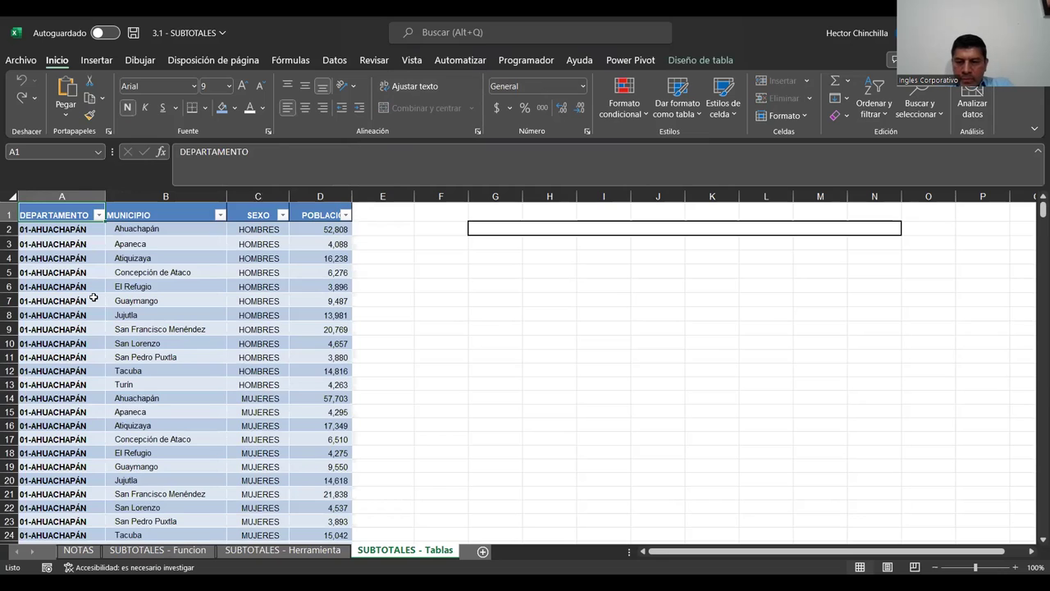
Filter the table's DEPARTAMENTO column to show only 06-SAN SALVADOR and 08-LA PAZ
key(ctrl+End)
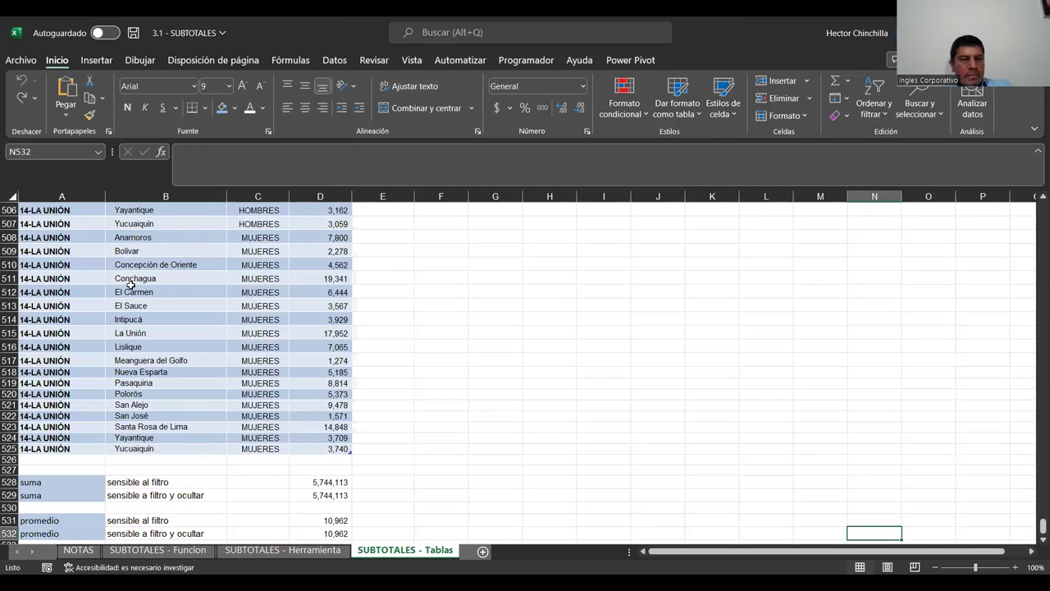
click(84, 305)
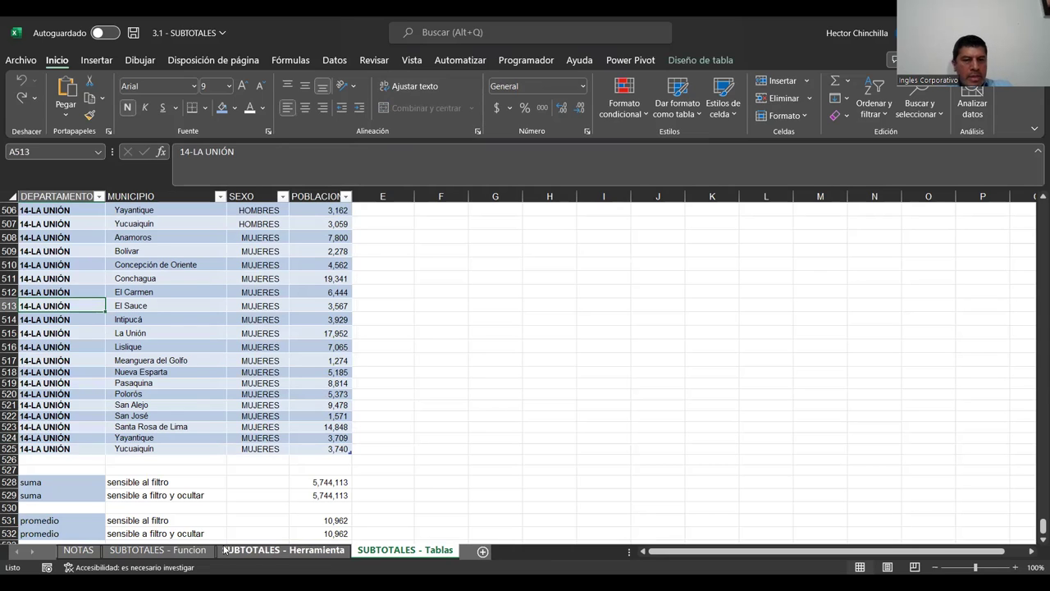
scroll(281, 456, down, 1)
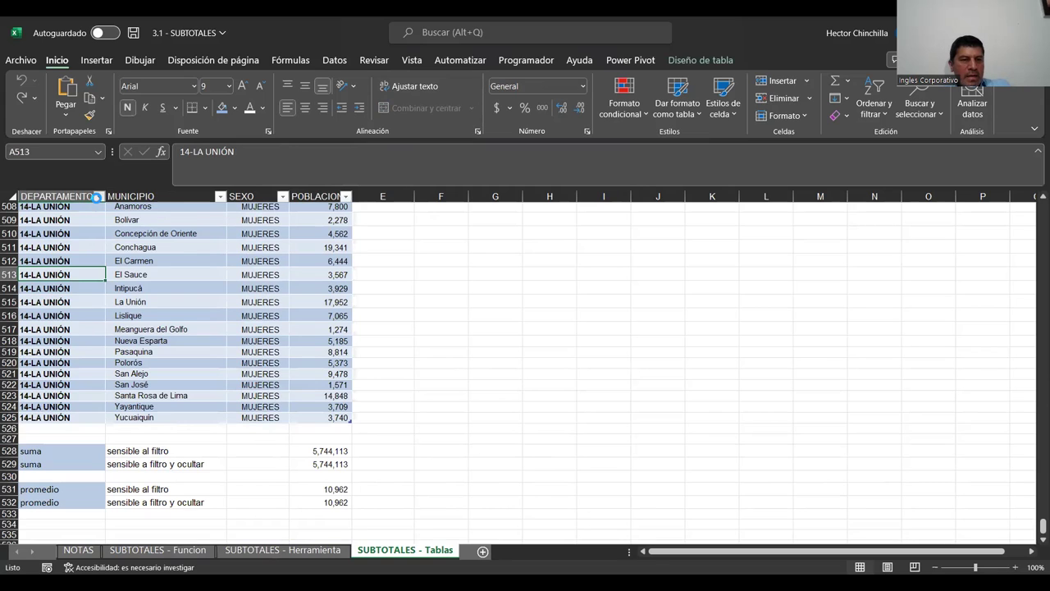
key(alt+Down)
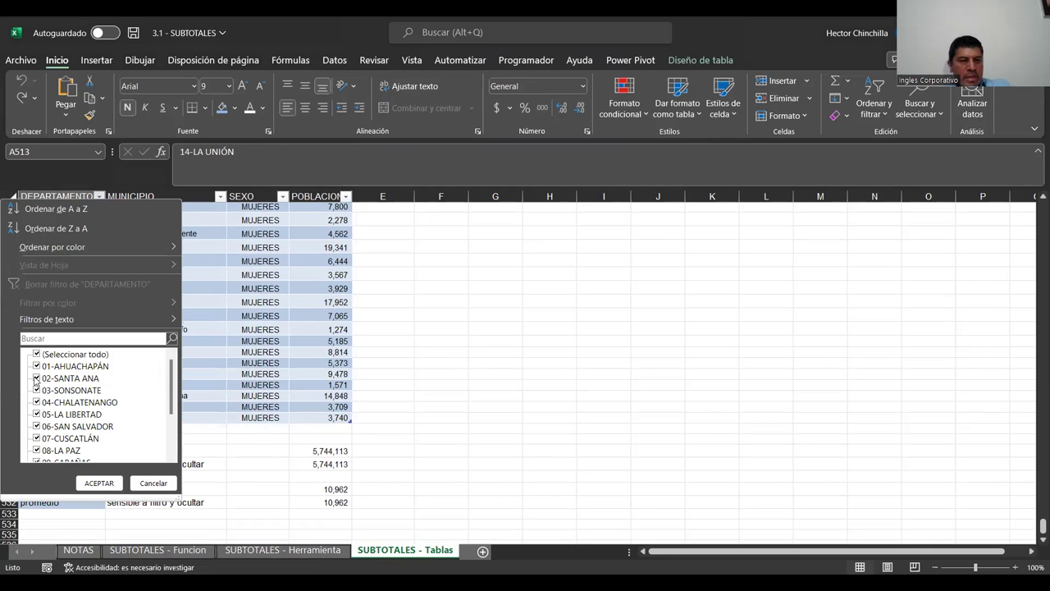
click(37, 354)
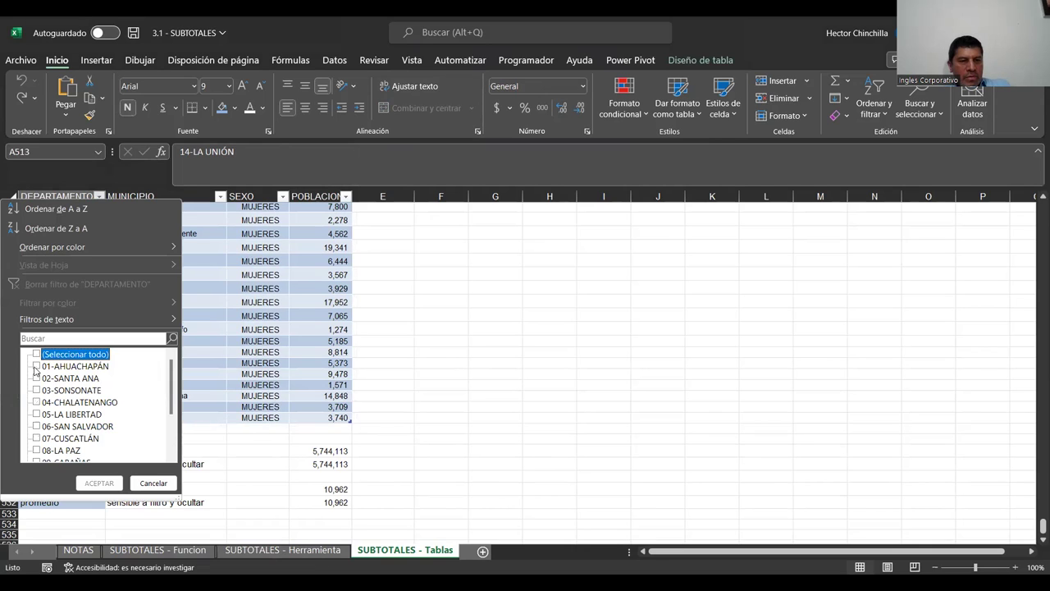
click(37, 450)
click(36, 426)
click(91, 485)
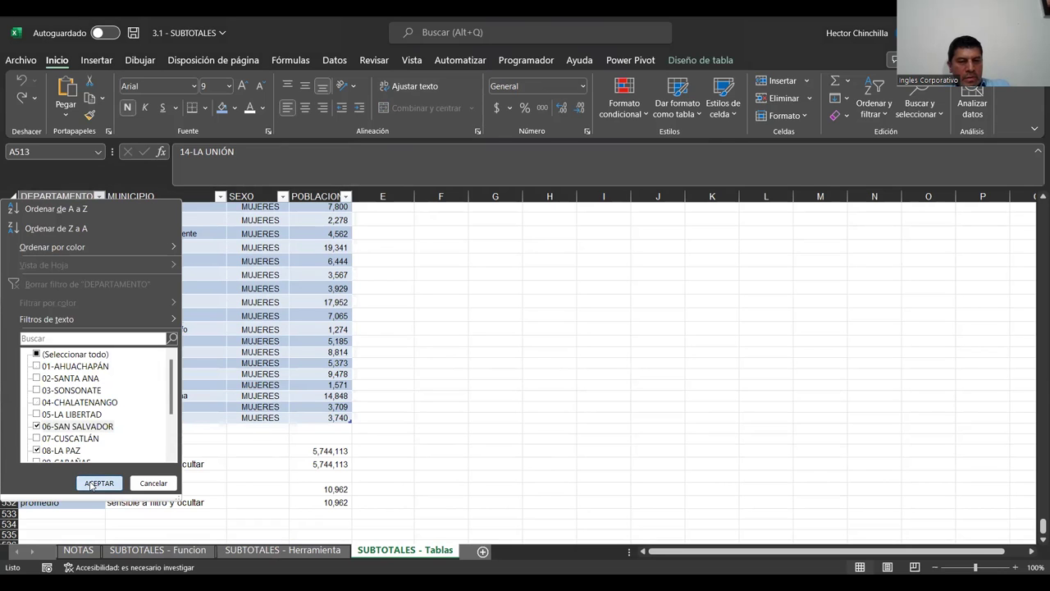
Check the filtered rows and their sum and average summaries, and reselect all departments in the DEPARTAMENTO filter
scroll(262, 336, up, 3)
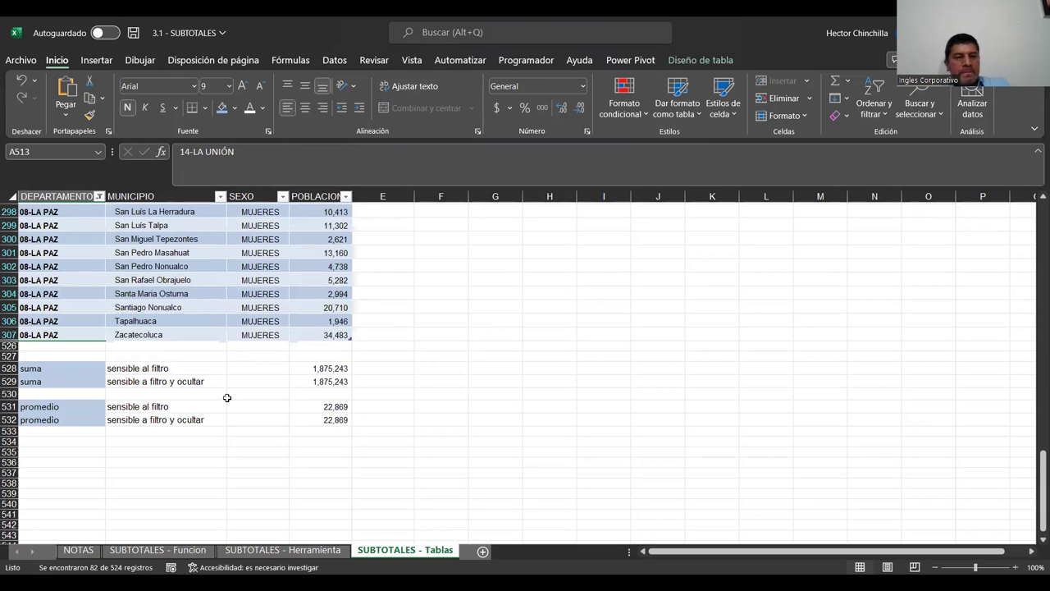
scroll(226, 397, up, 2)
scroll(226, 398, down, 2)
scroll(230, 393, up, 4)
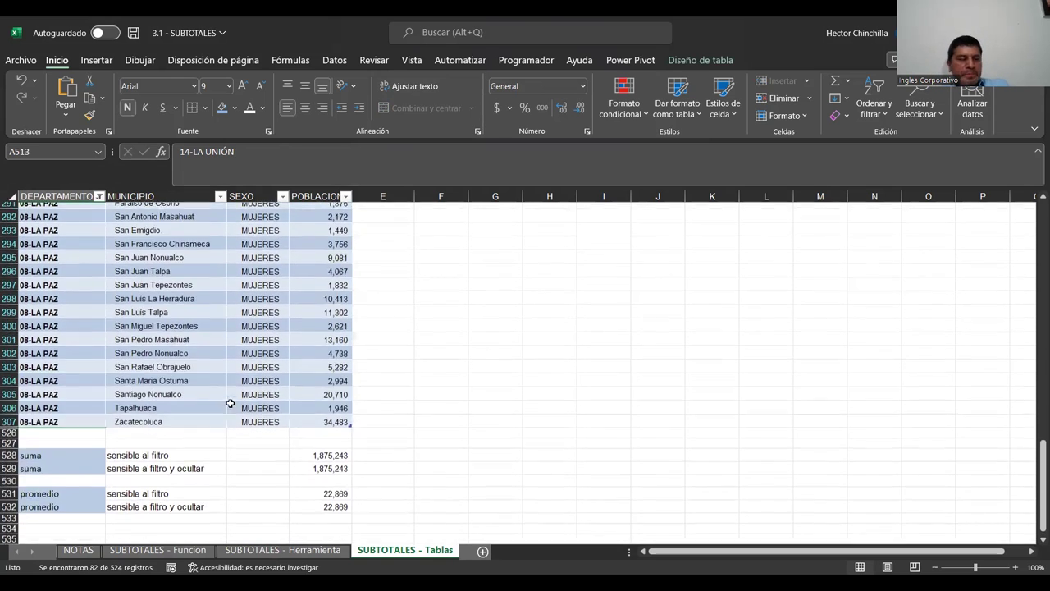
scroll(230, 391, up, 1)
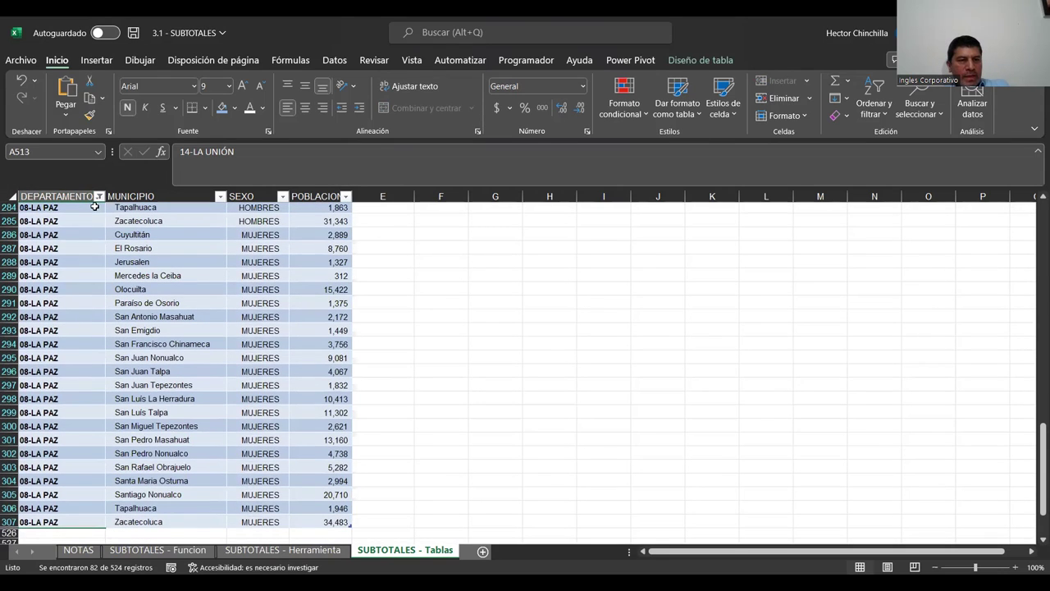
click(99, 197)
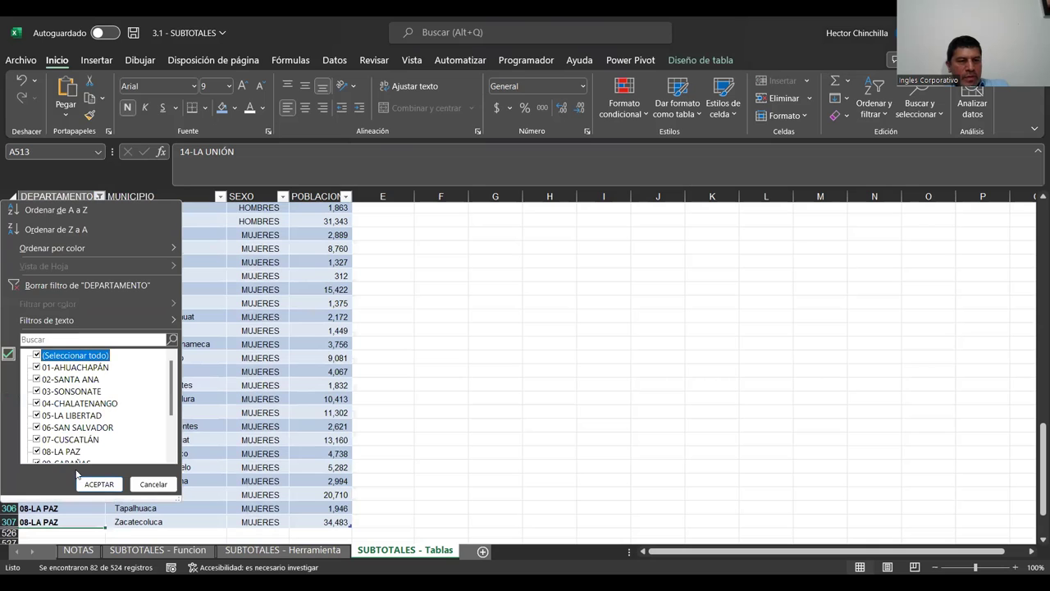
click(92, 485)
click(131, 338)
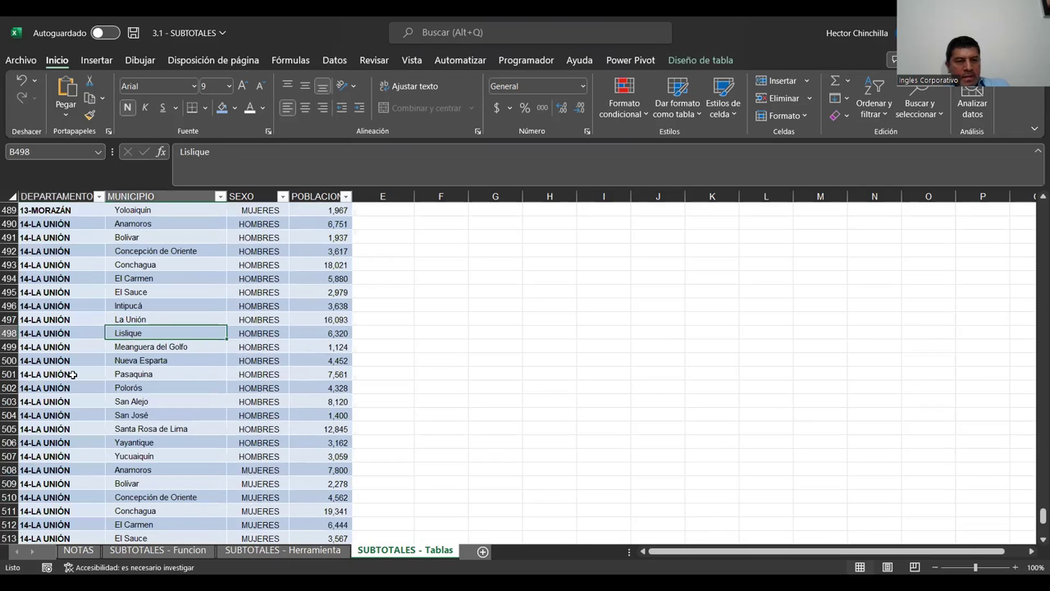
Look through the unfiltered table down past its summary rows and return to the DEPARTAMENTO header cell
key(Down)
key(Down)
key(Down)
key(Down)
key(Down)
key(Down)
key(Down)
key(Down)
key(Down)
key(Down)
key(Down)
key(Down)
key(Down)
key(Down)
key(Down)
key(Down)
key(Down)
key(Down)
key(Down)
key(Down)
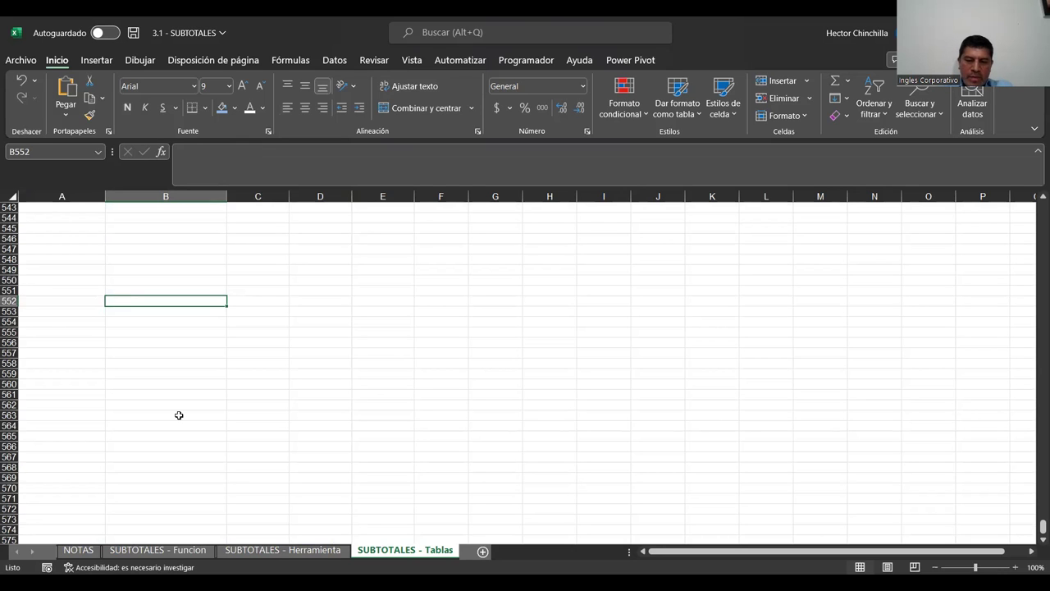
key(ctrl+Home)
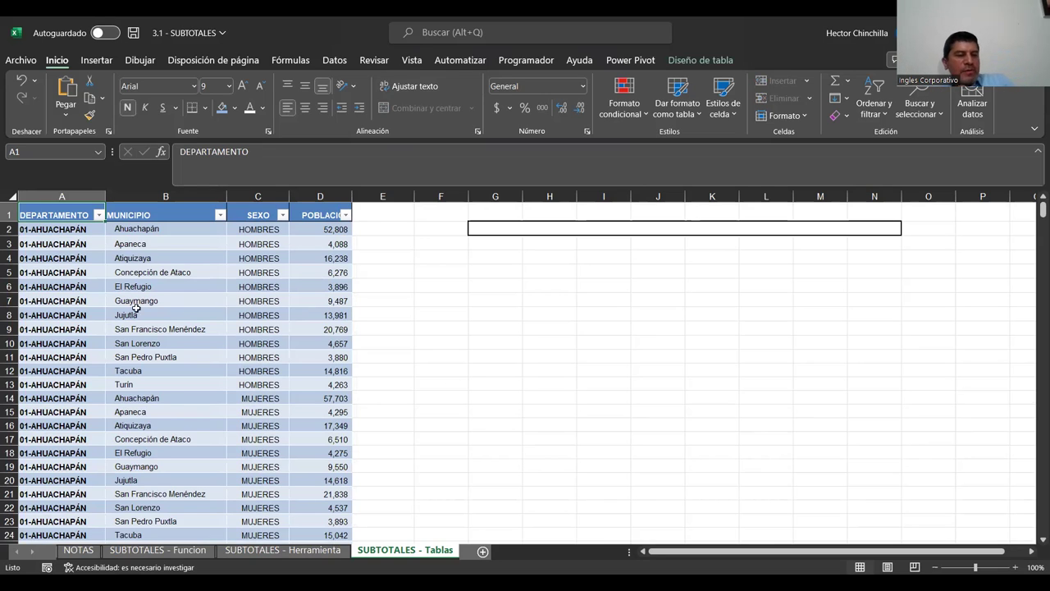
click(52, 273)
click(55, 211)
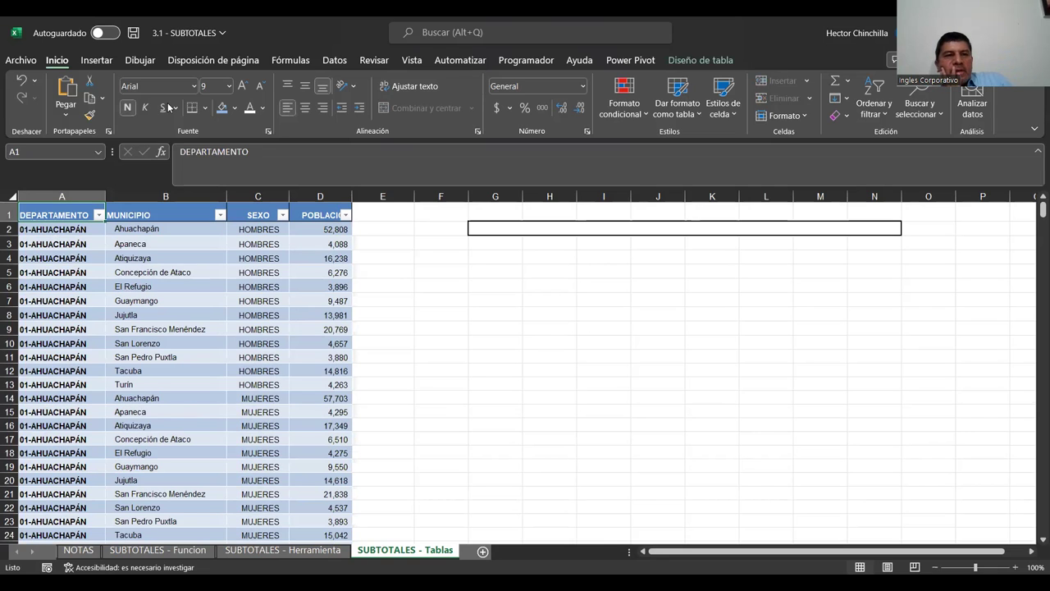
scroll(207, 78, down, 2)
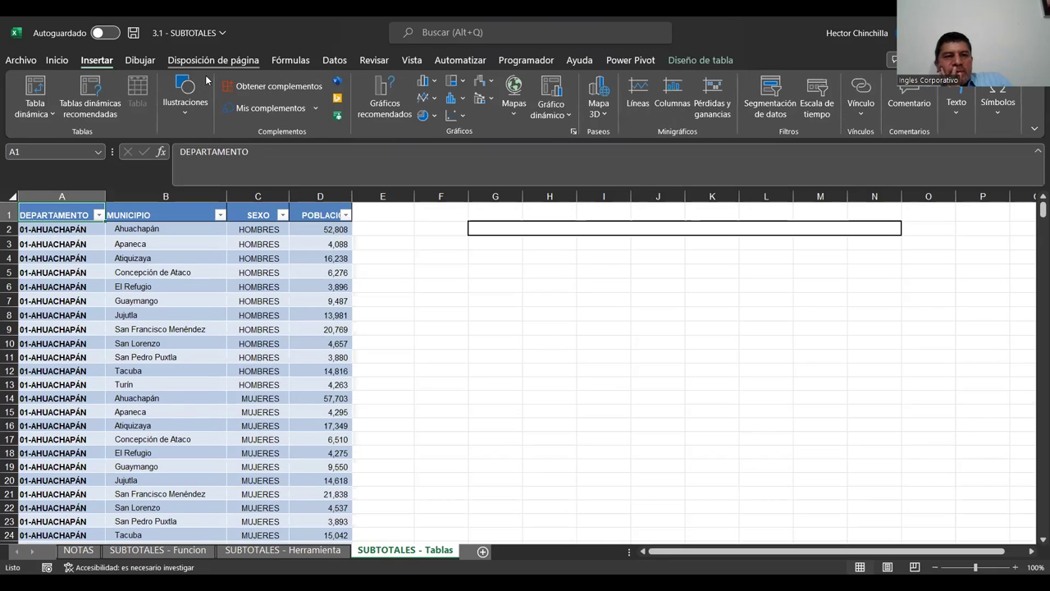
scroll(206, 79, down, 2)
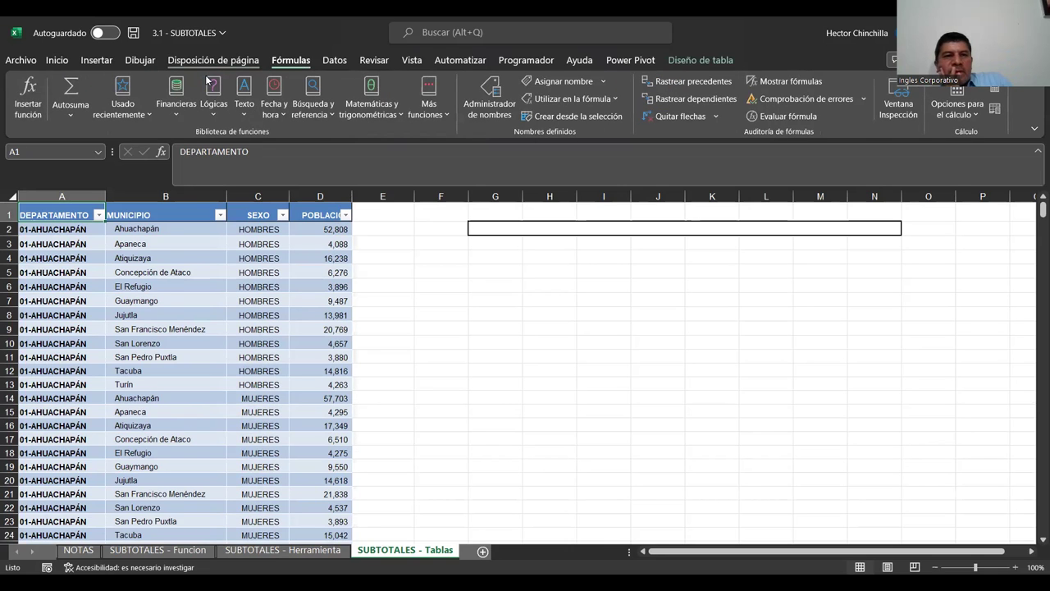
Check whether the Subtotal outline tool is available for the table, and return to the first header cell
scroll(207, 79, down, 1)
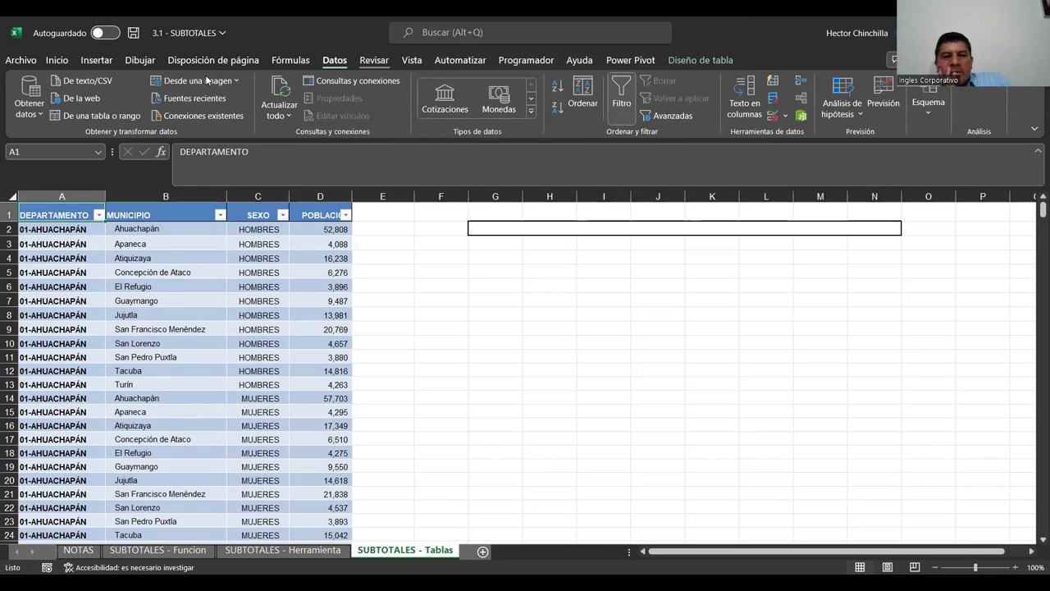
click(921, 107)
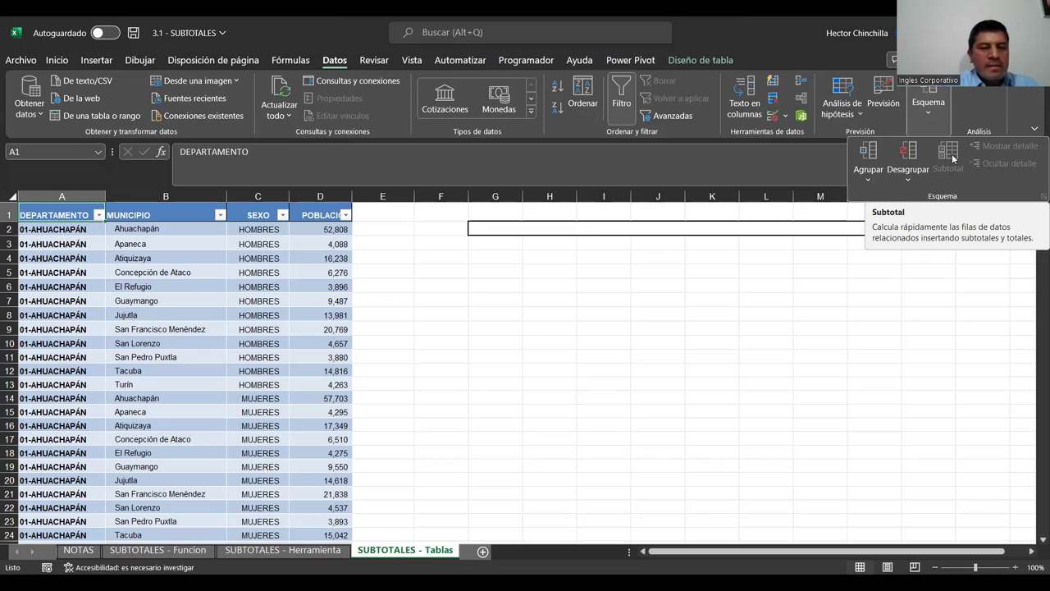
click(283, 333)
key(ctrl+Home)
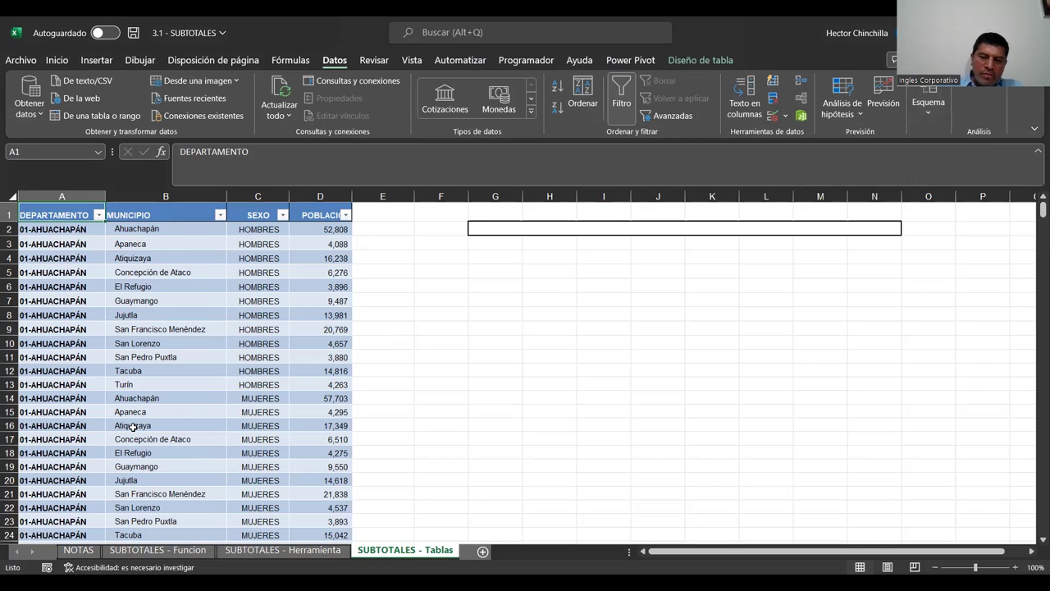
Examine the two SUBTOTALES sum formulas in D528 and D529 below the table
key(ctrl+End)
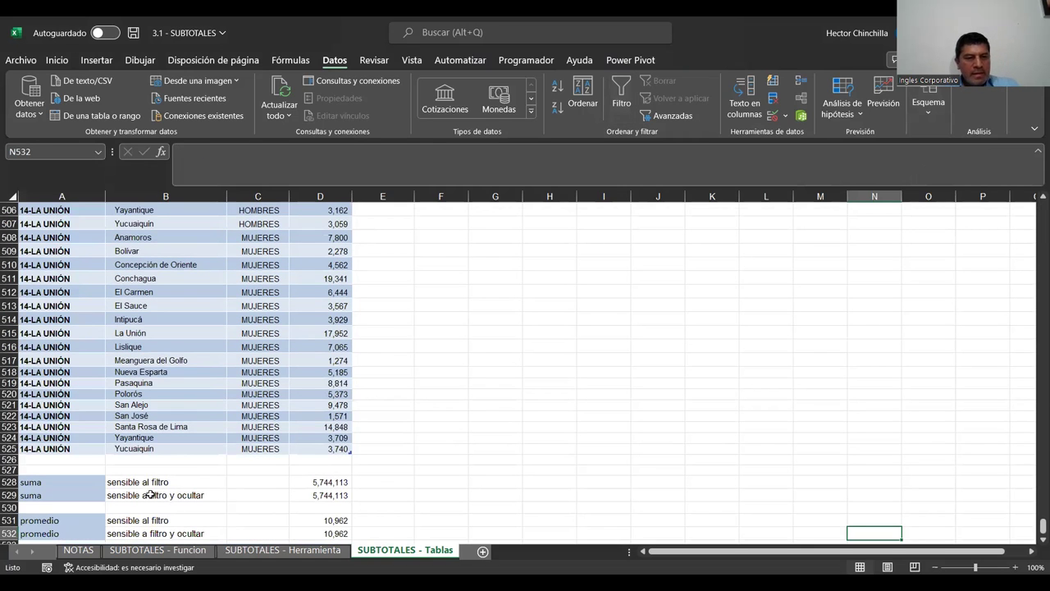
drag(300, 492, 312, 482)
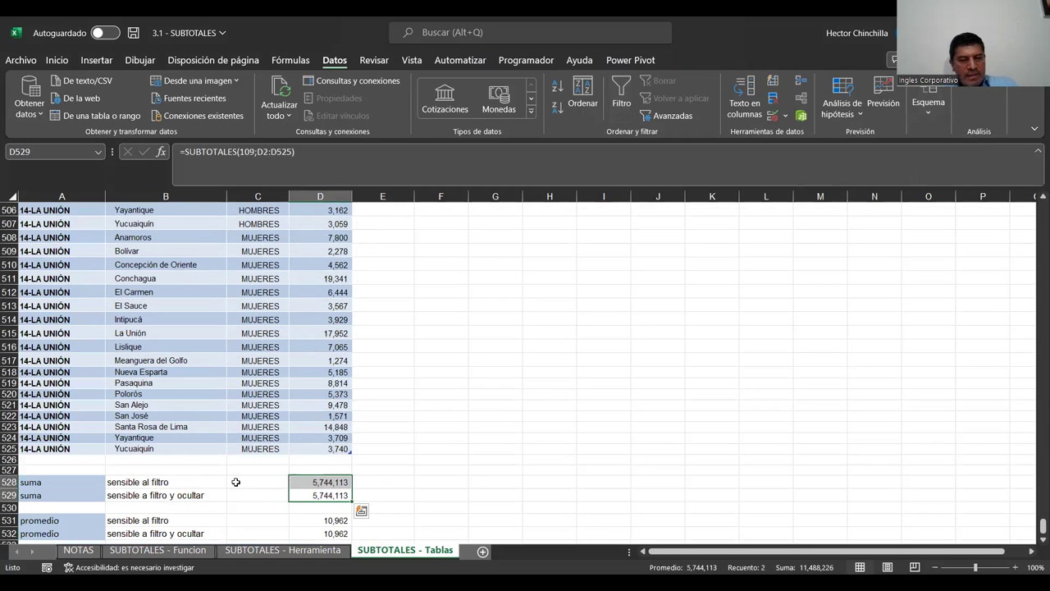
click(235, 481)
click(306, 482)
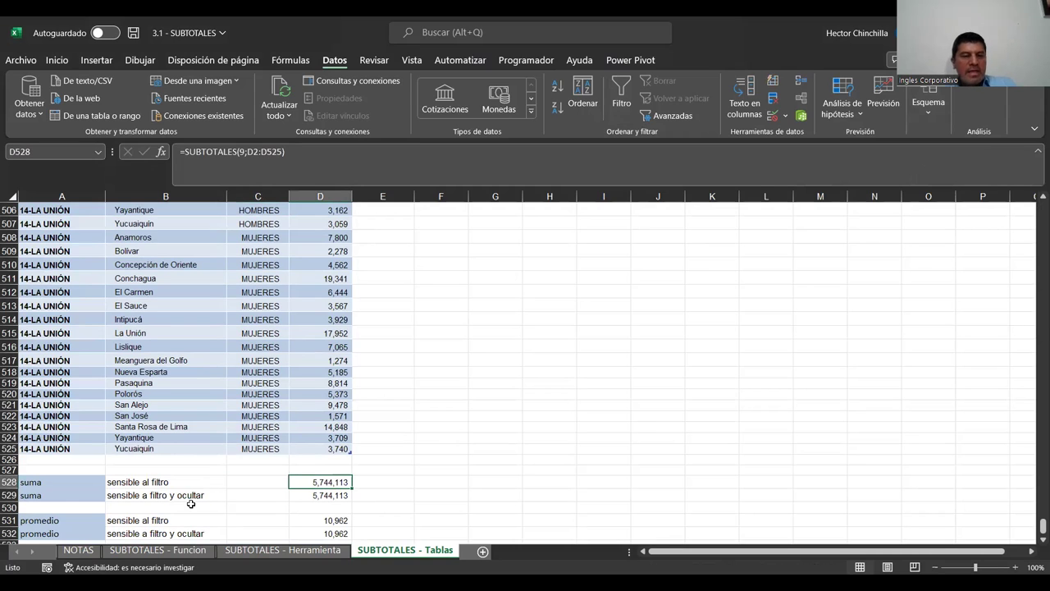
click(136, 415)
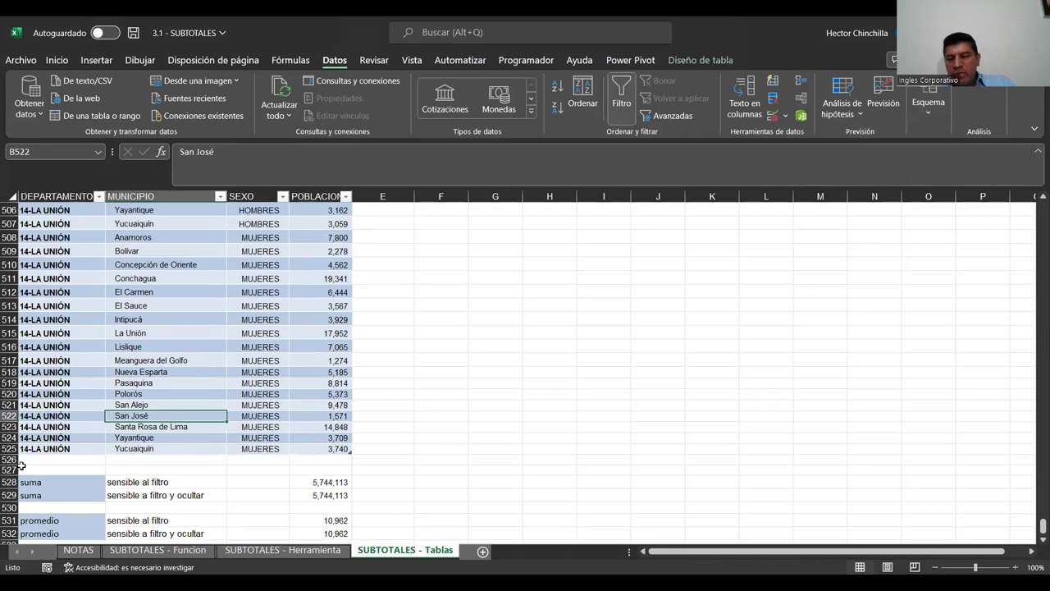
click(139, 372)
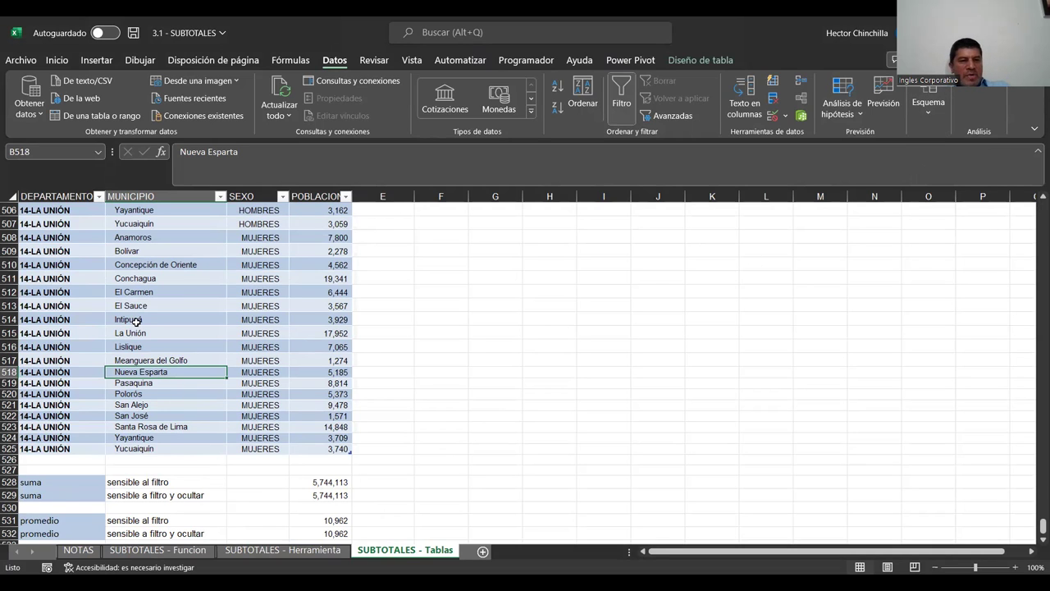
scroll(136, 322, down, 1)
scroll(136, 322, up, 4)
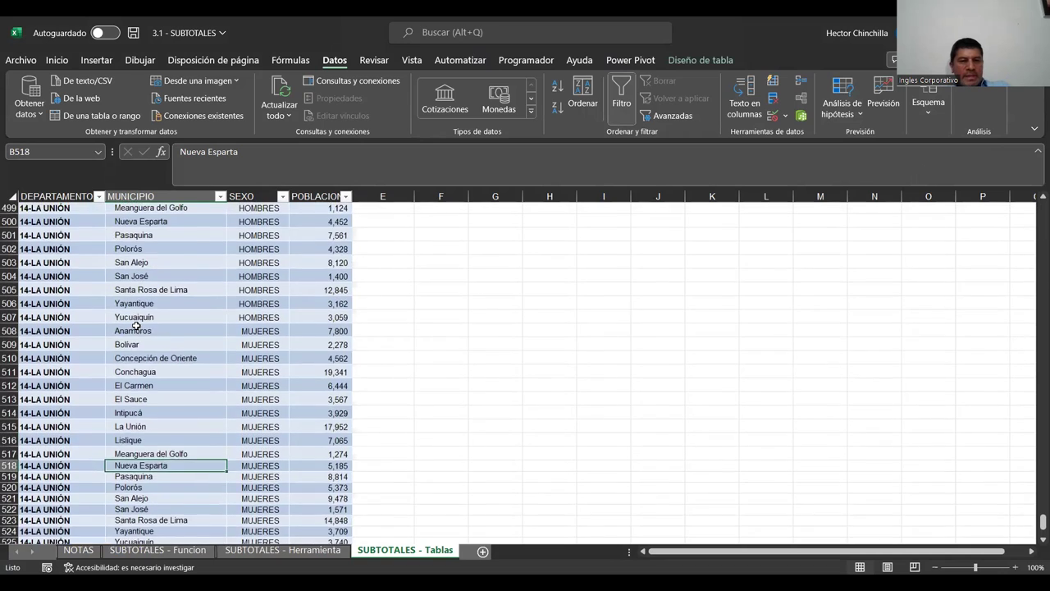
scroll(137, 323, down, 3)
scroll(136, 325, up, 1)
scroll(138, 328, down, 1)
scroll(139, 329, up, 1)
scroll(141, 332, down, 1)
scroll(141, 333, up, 3)
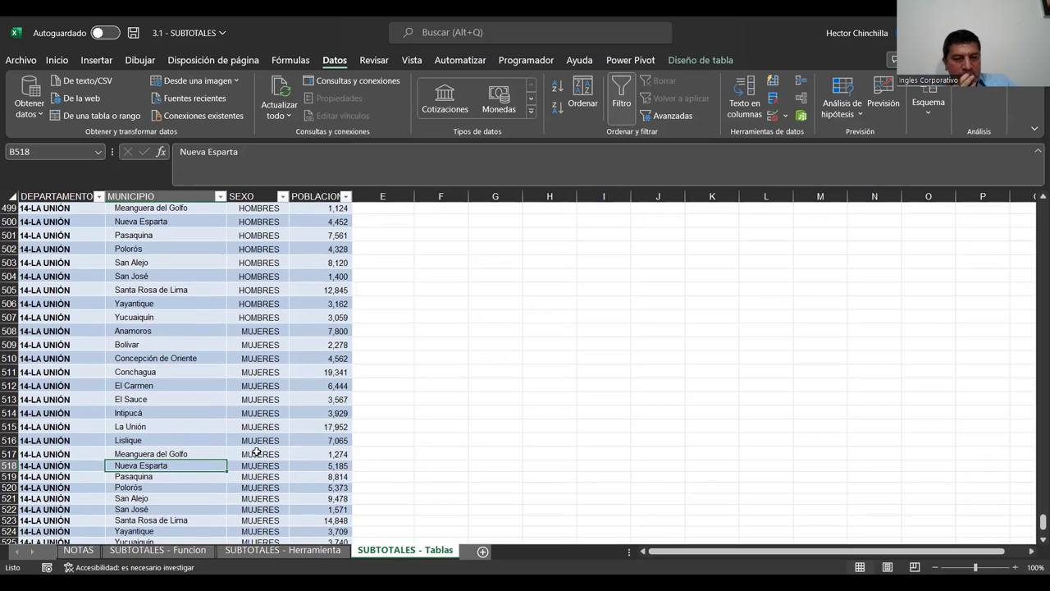
Delete rows 526 to 533, which hold the sum and average summaries below the table
scroll(204, 451, down, 1)
scroll(205, 447, down, 3)
scroll(206, 443, up, 1)
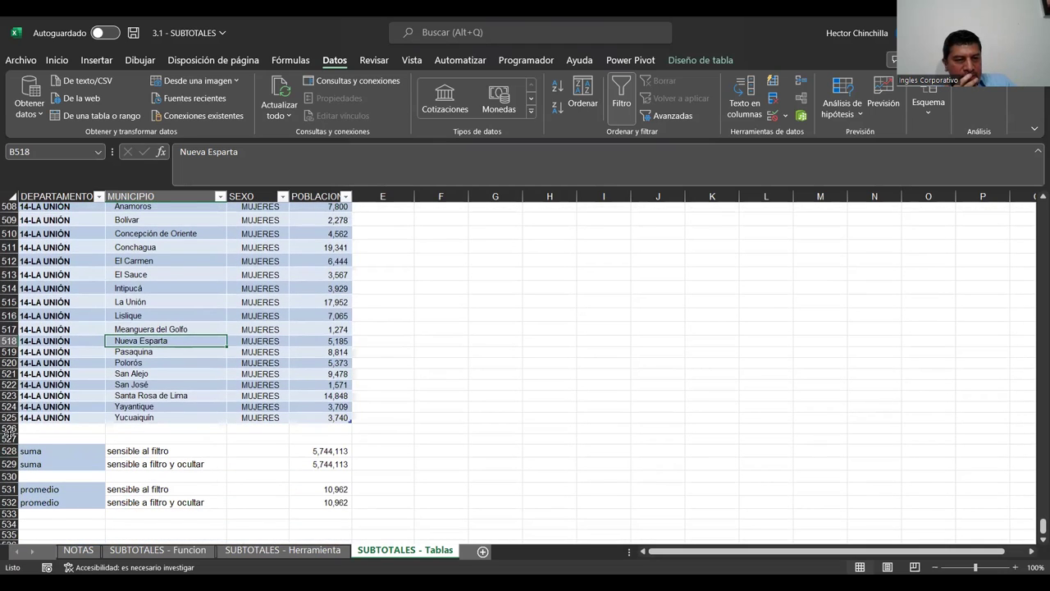
click(8, 428)
drag(9, 429, 8, 513)
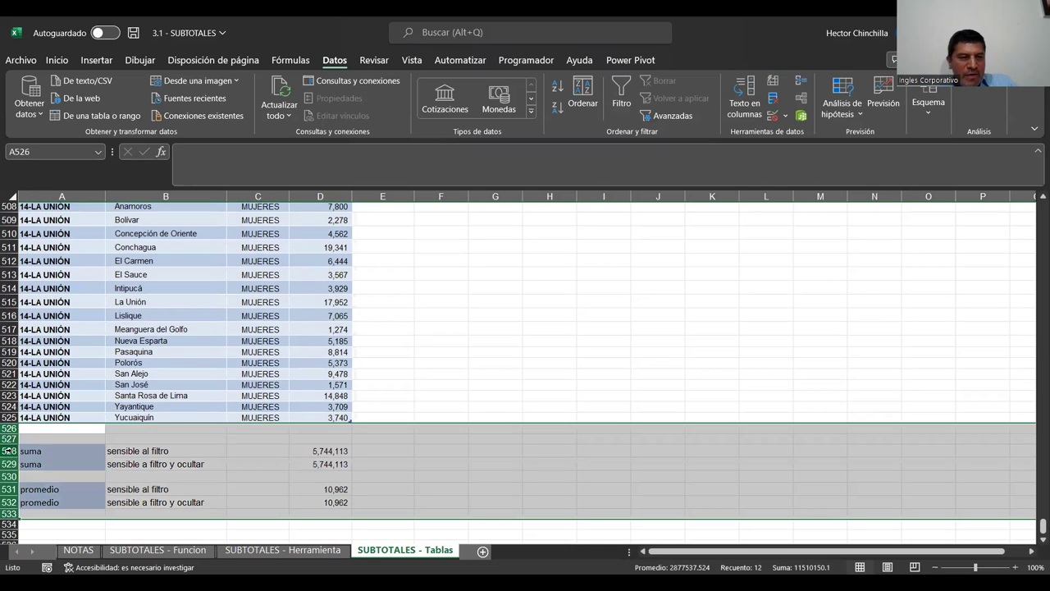
right_click(9, 451)
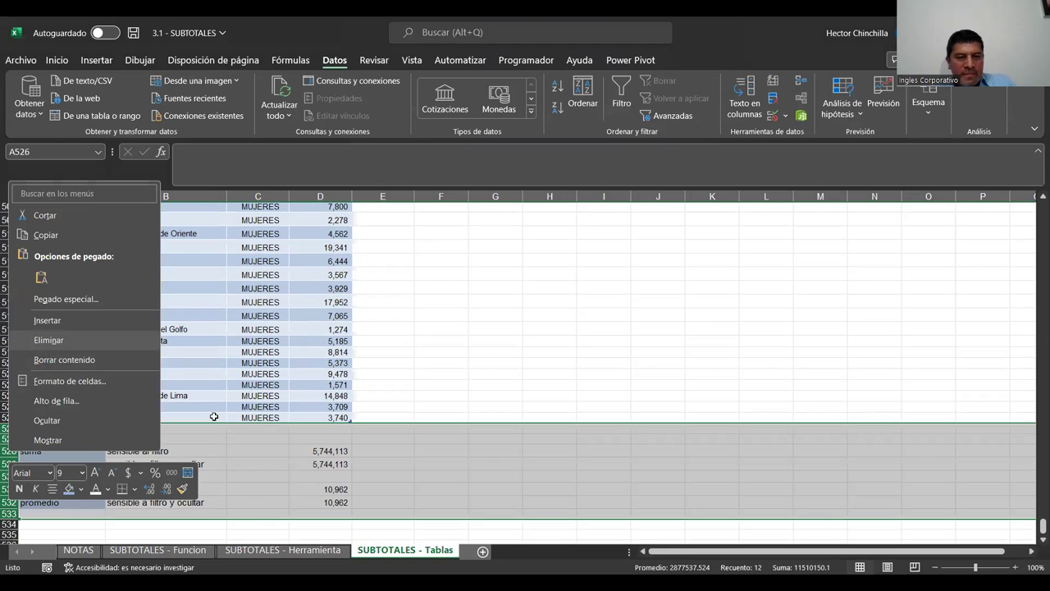
click(47, 340)
click(152, 415)
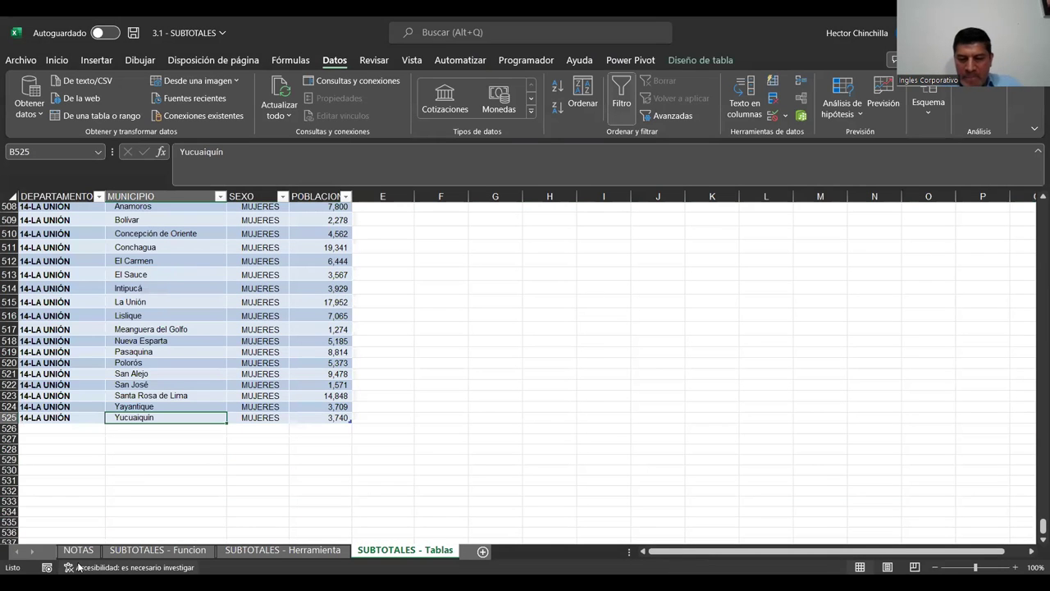
Check the Subtotal tool's availability from the DEPARTAMENTO header, and look over the first rows of the table
key(ctrl+Home)
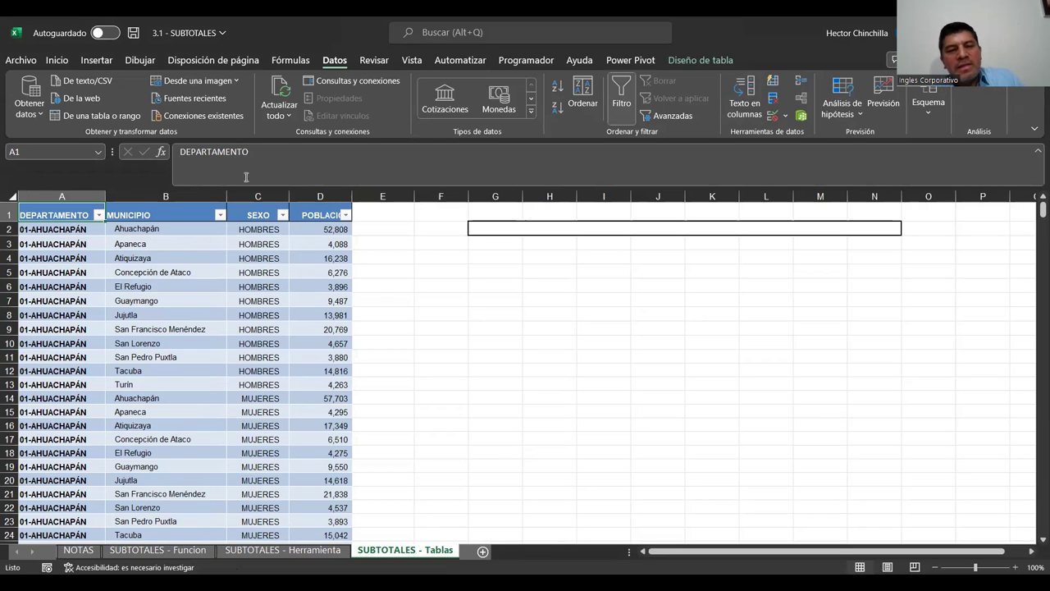
click(928, 115)
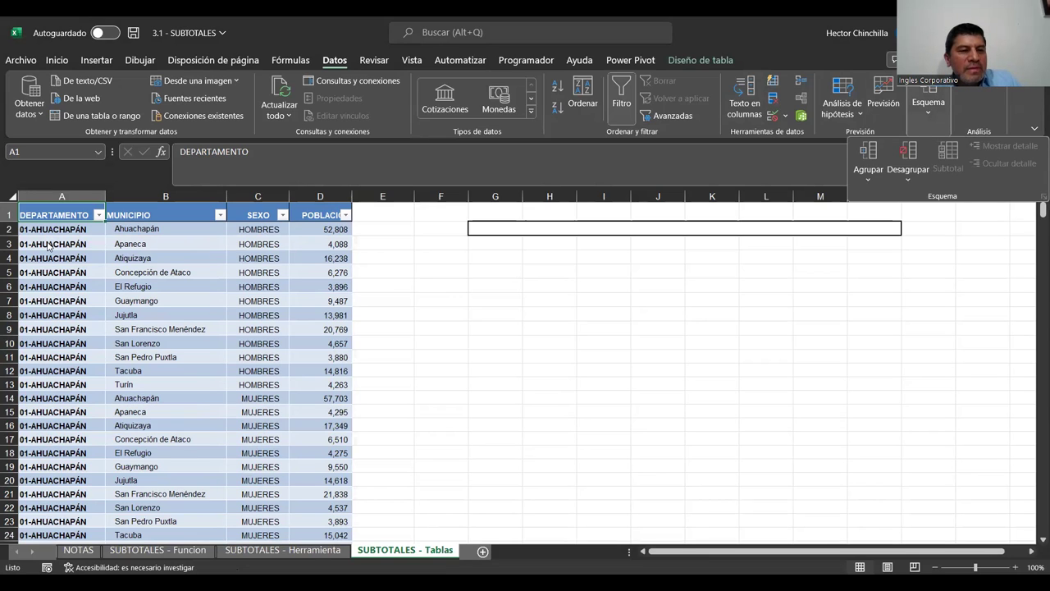
click(48, 245)
click(46, 231)
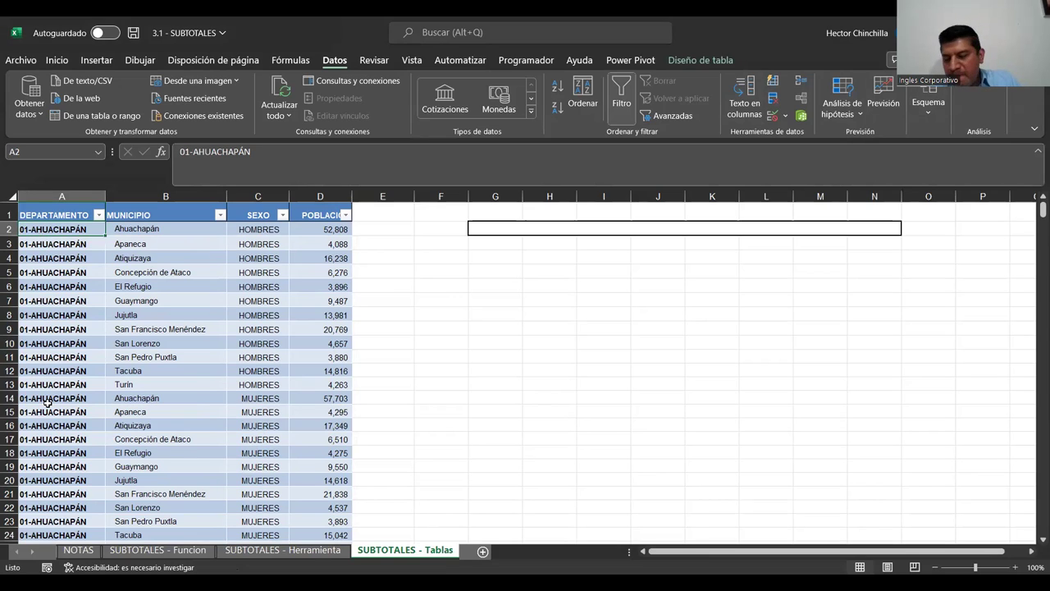
scroll(136, 373, down, 2)
scroll(135, 377, up, 2)
scroll(136, 376, down, 1)
scroll(136, 376, up, 1)
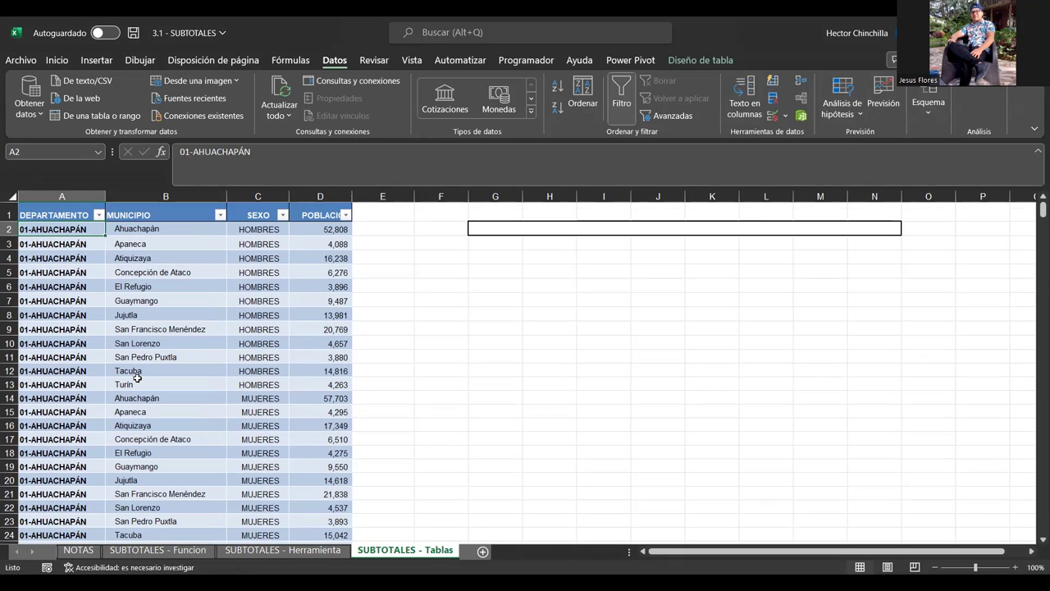
Filter the table's DEPARTAMENTO column to show only 01-AHUACHAPÁN
click(57, 213)
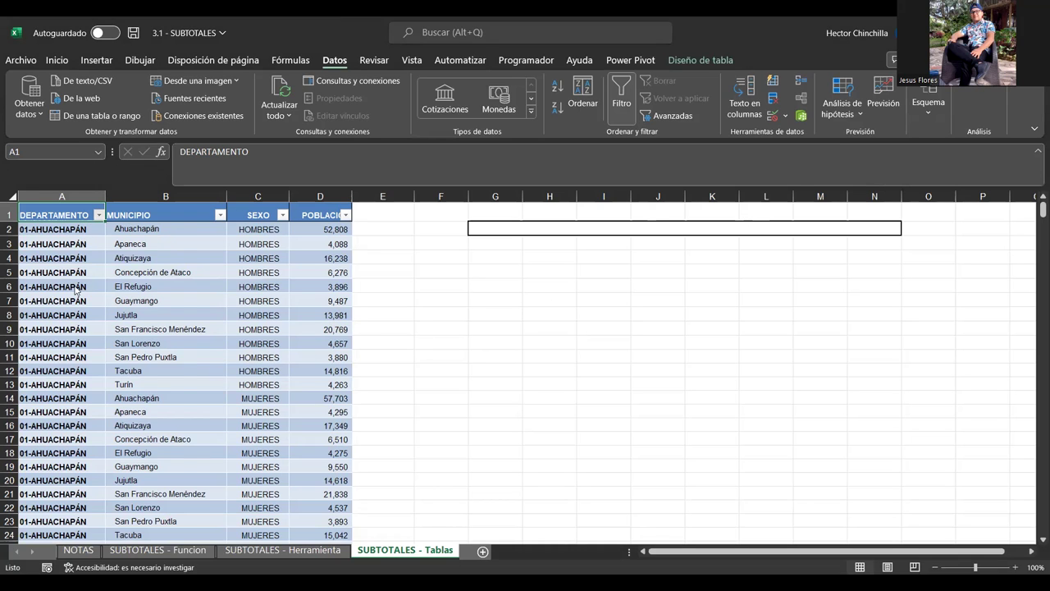
key(alt+Down)
click(36, 376)
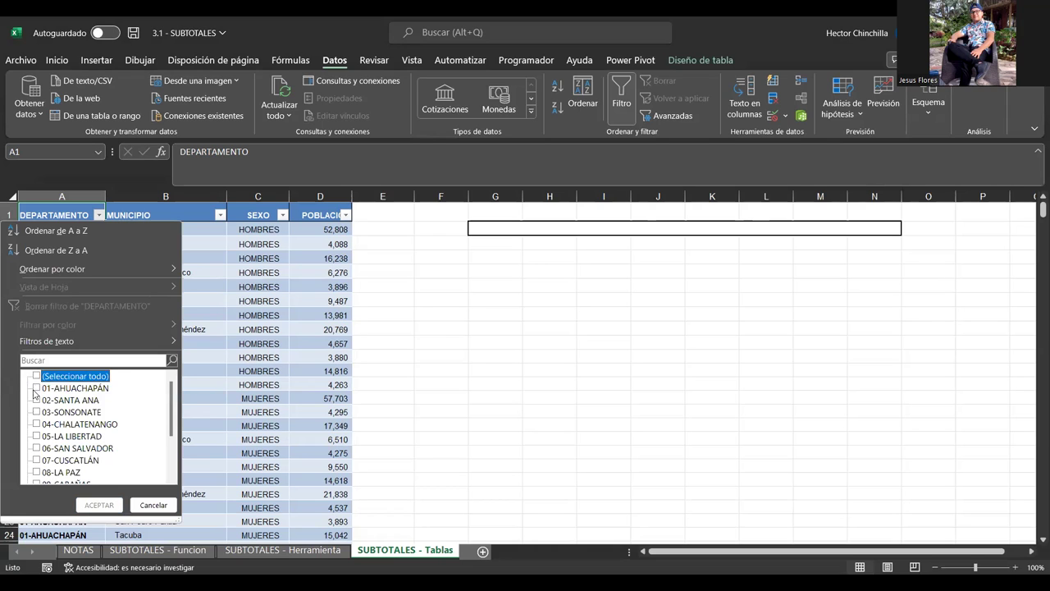
click(36, 388)
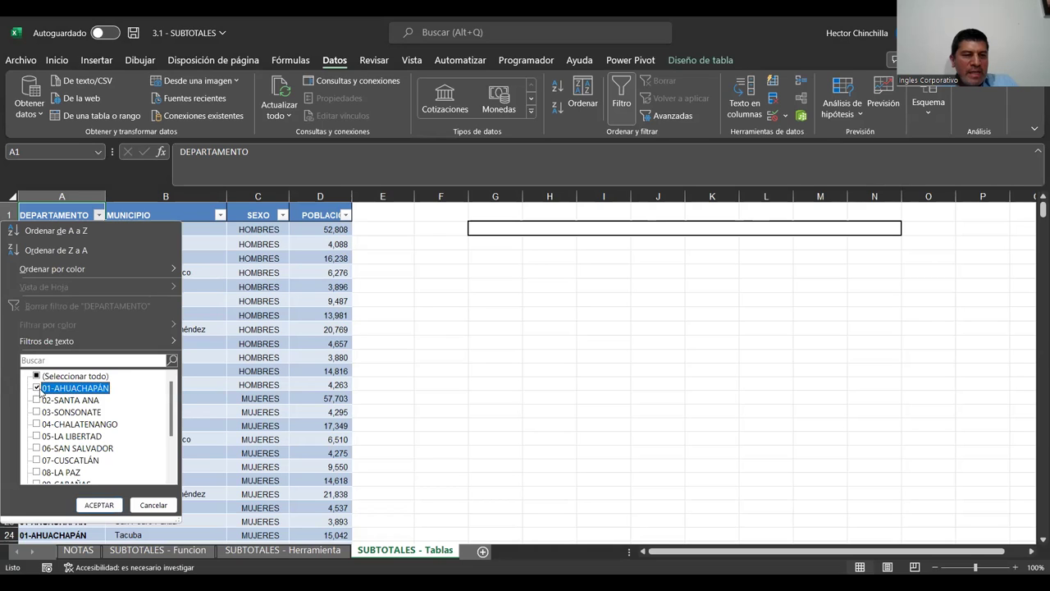
click(97, 504)
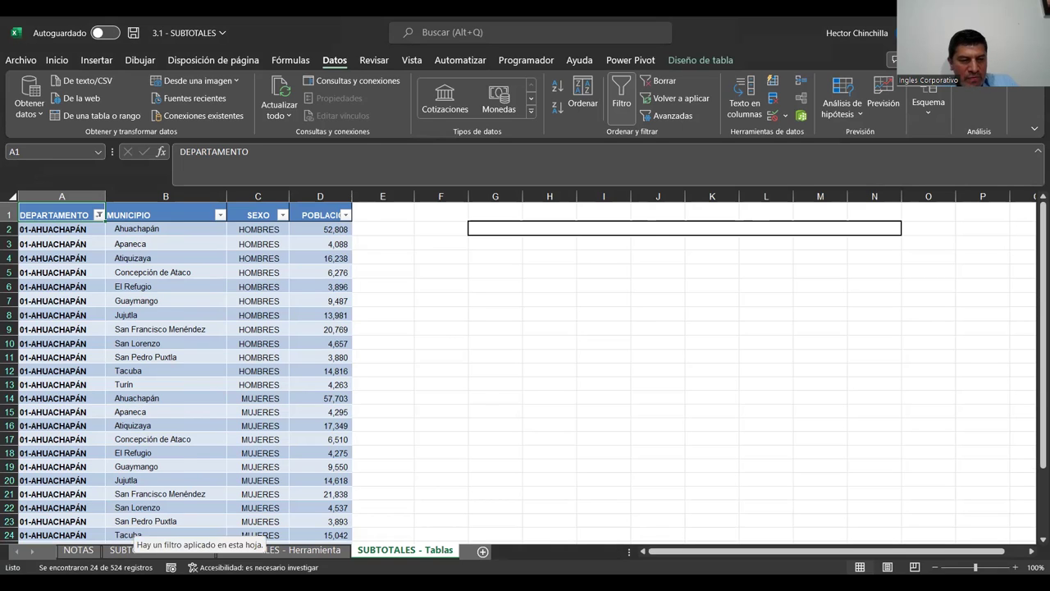
Clear the filter on the DEPARTAMENTO column and select its header cell
click(391, 229)
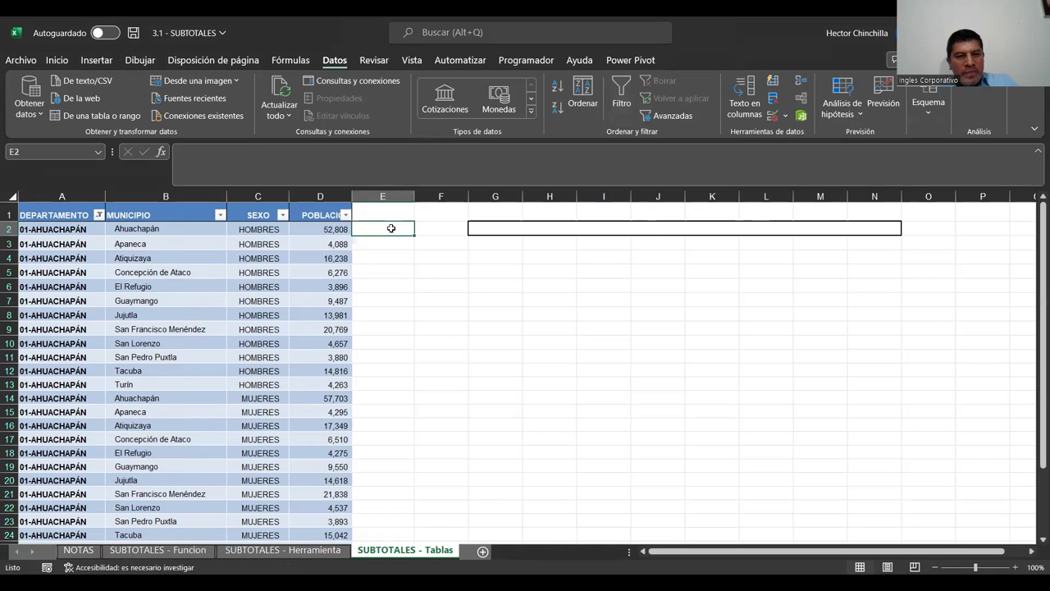
click(70, 242)
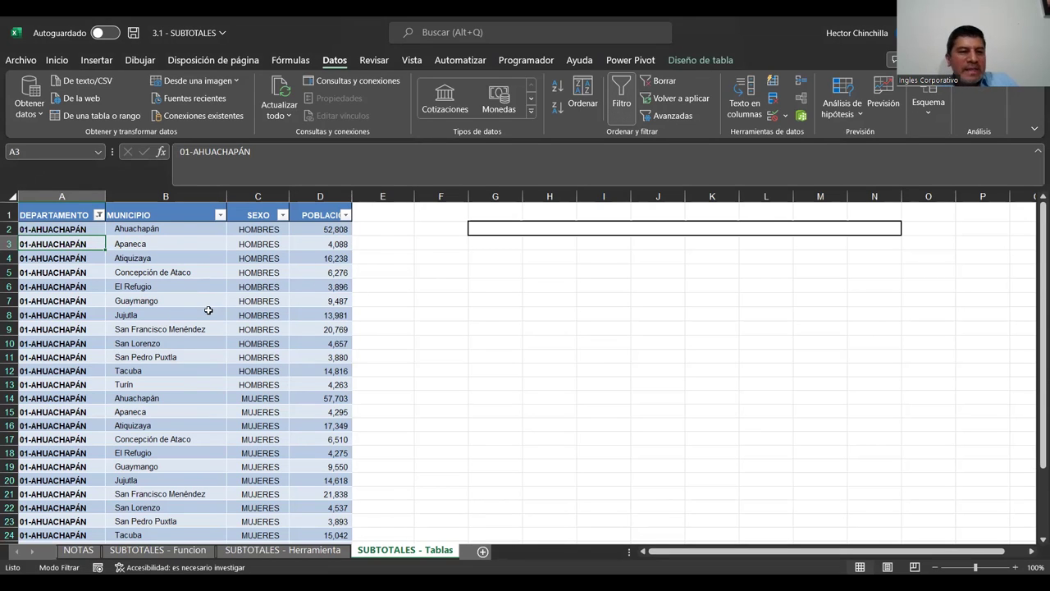
click(99, 215)
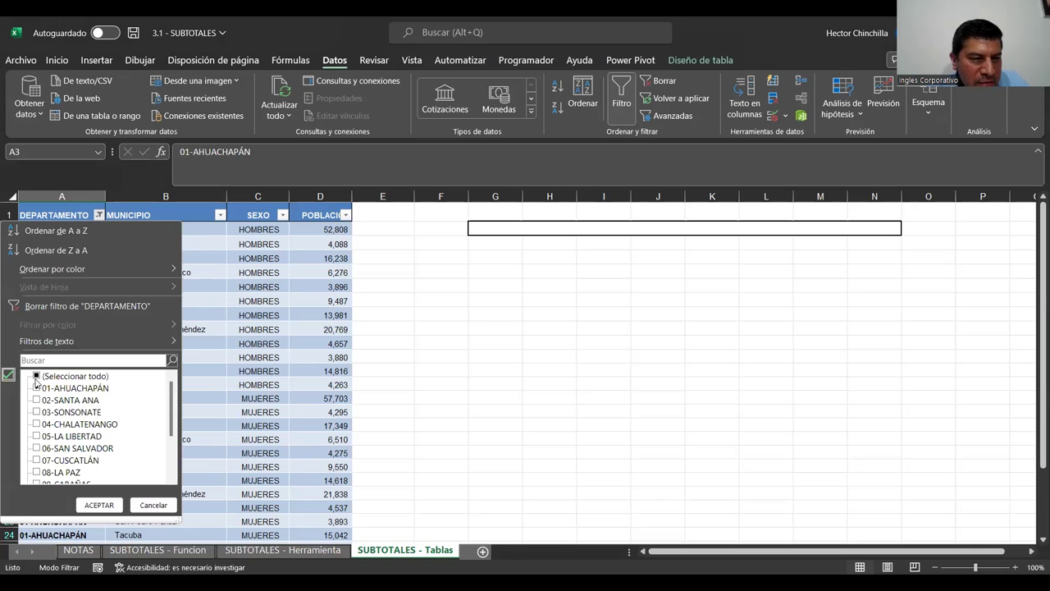
click(36, 376)
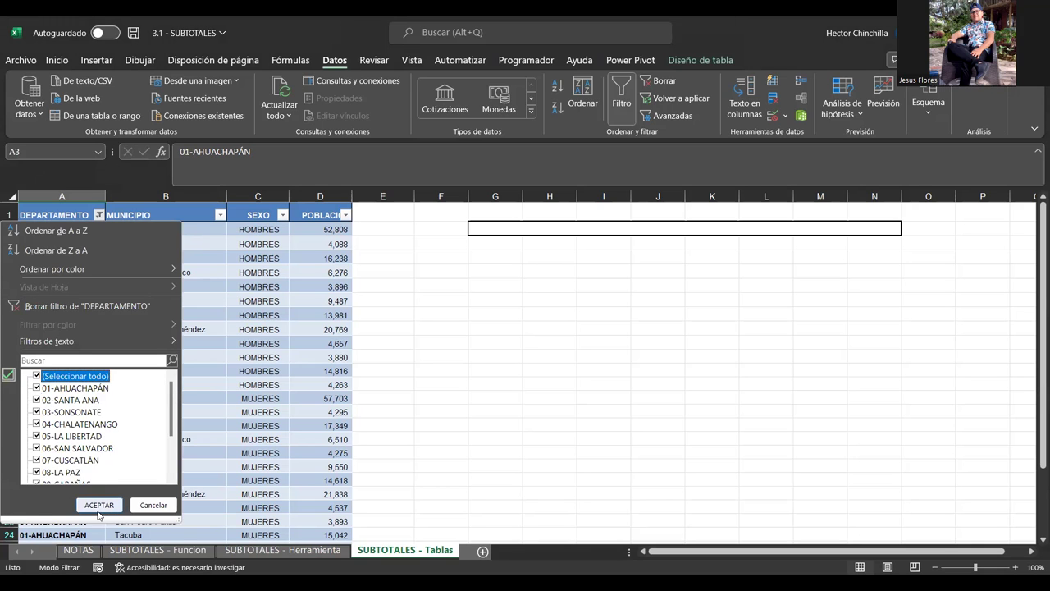
click(73, 306)
click(76, 219)
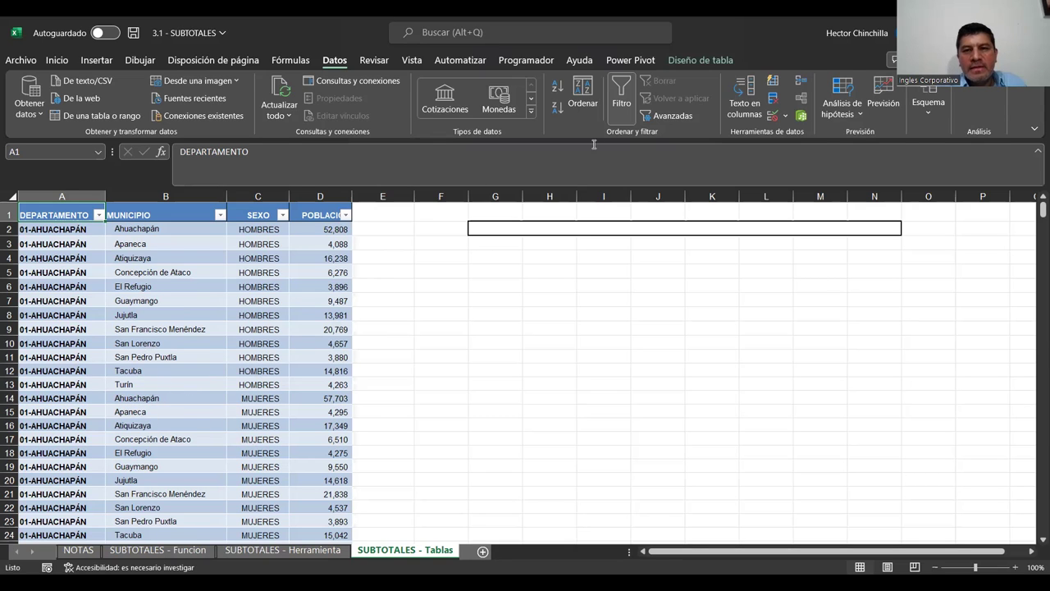
Turn off filtering in the table's header row and check whether the Subtotal outline tool is available
click(621, 107)
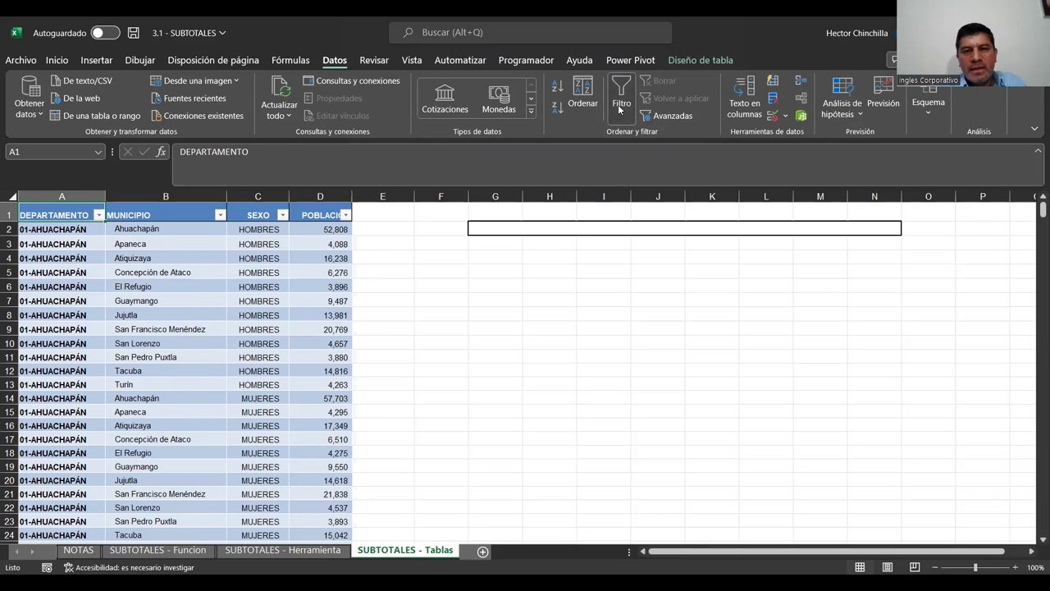
click(76, 243)
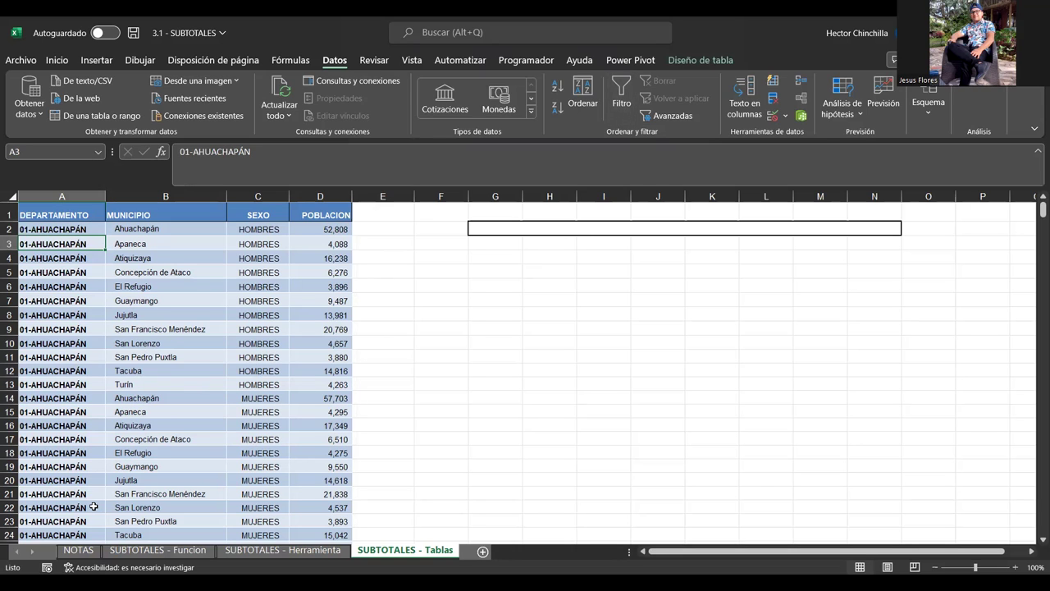
key(ctrl+Home)
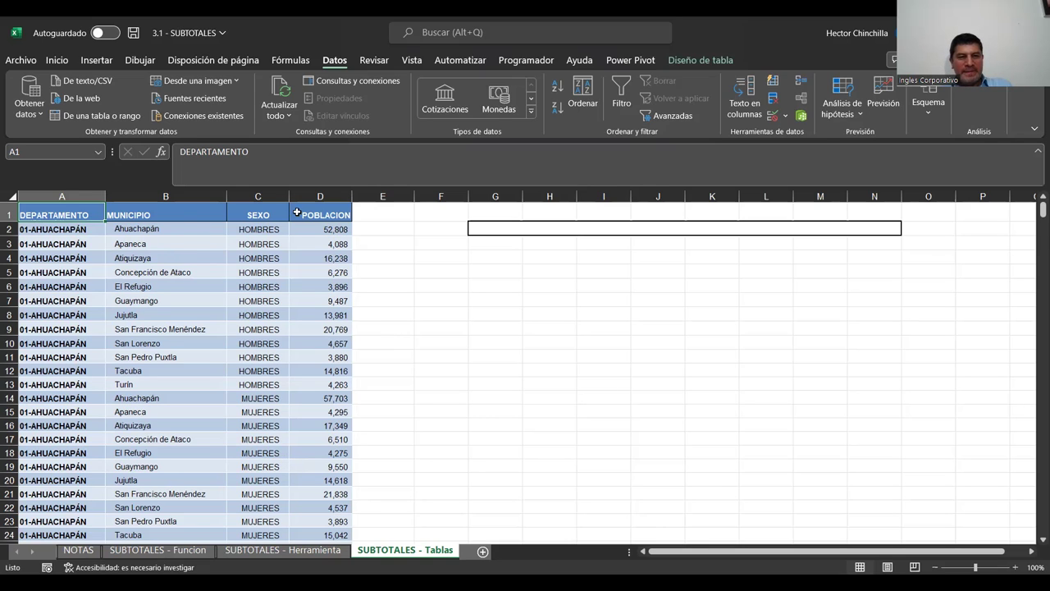
click(927, 106)
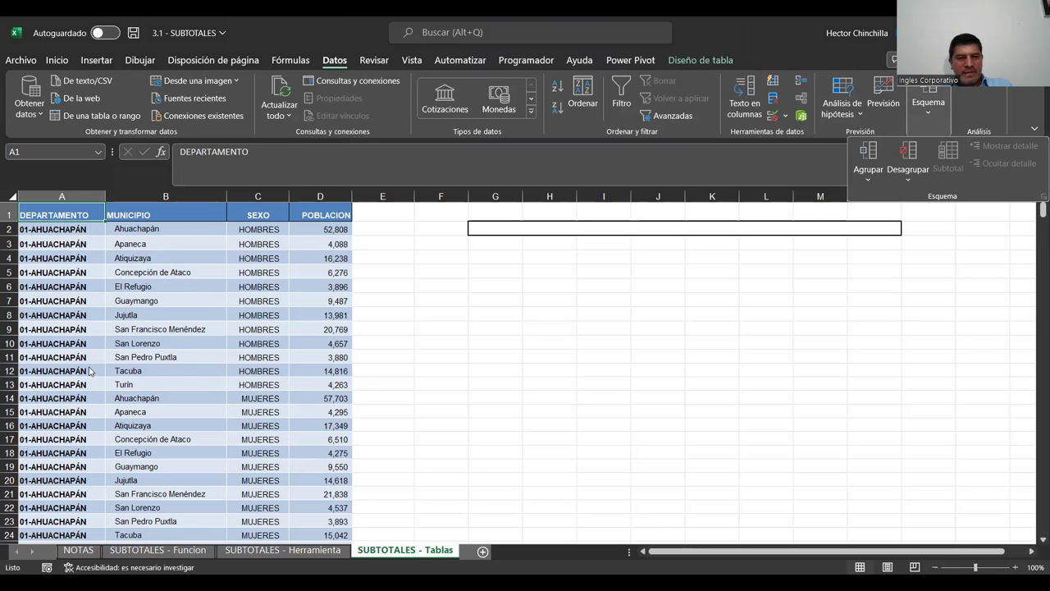
click(119, 325)
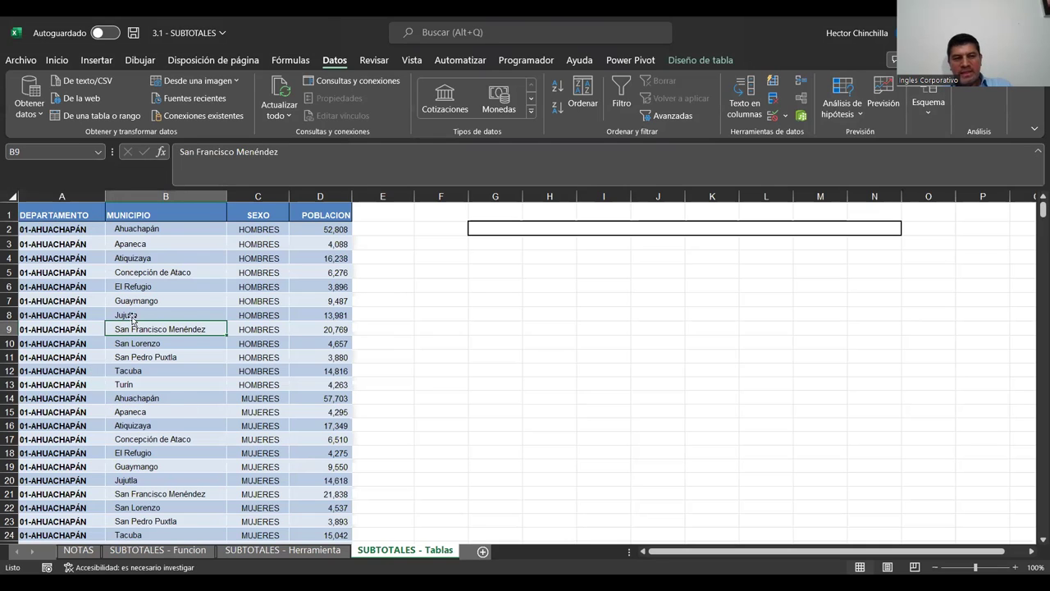
Select the whole table from the DEPARTAMENTO header to its last row and convert it to a normal range
click(54, 214)
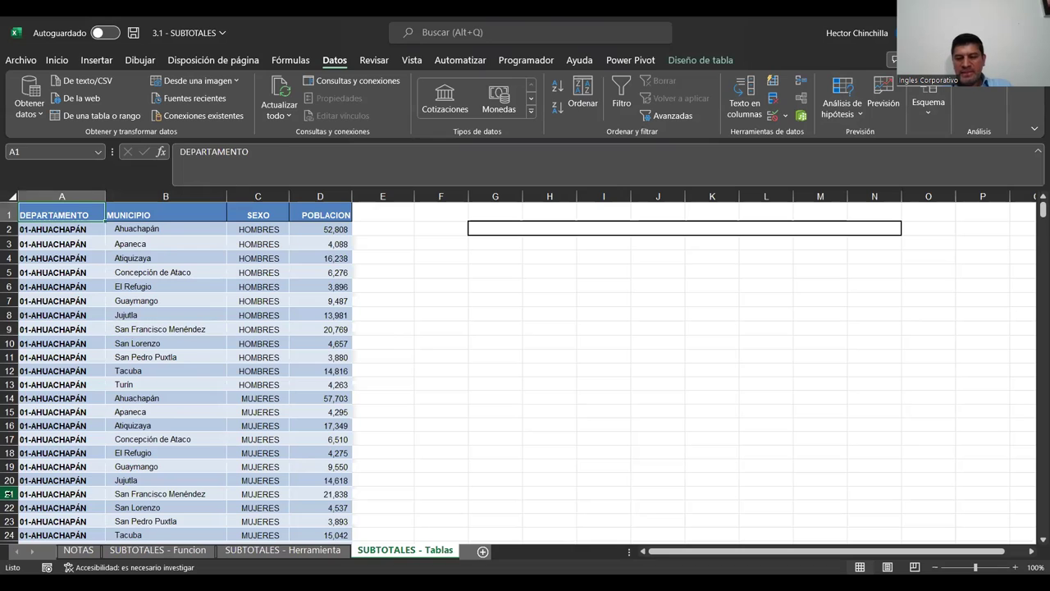
drag(53, 214, 320, 214)
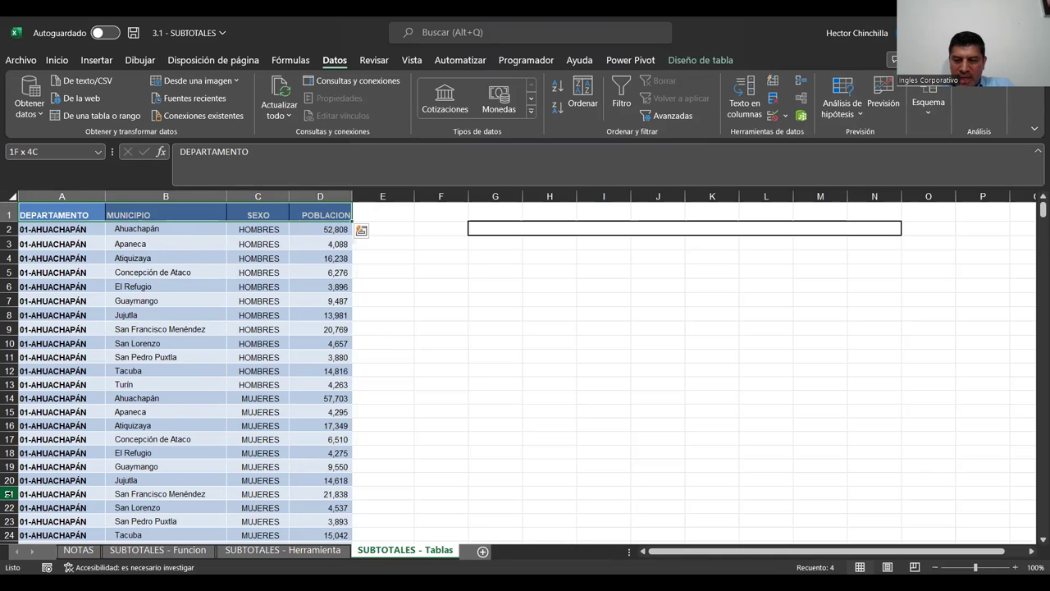
key(ctrl+shift+Down)
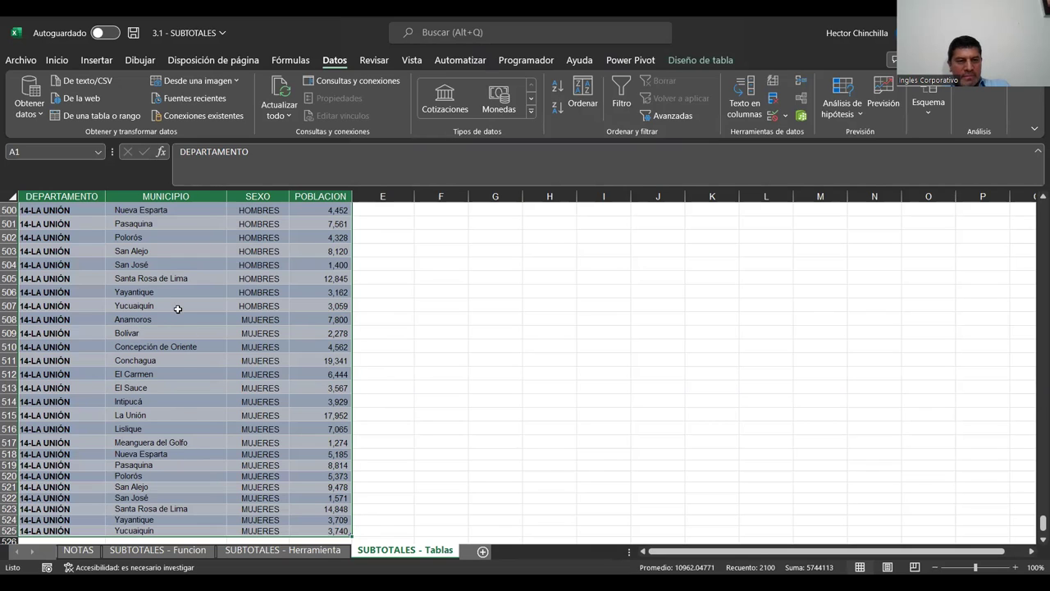
right_click(178, 313)
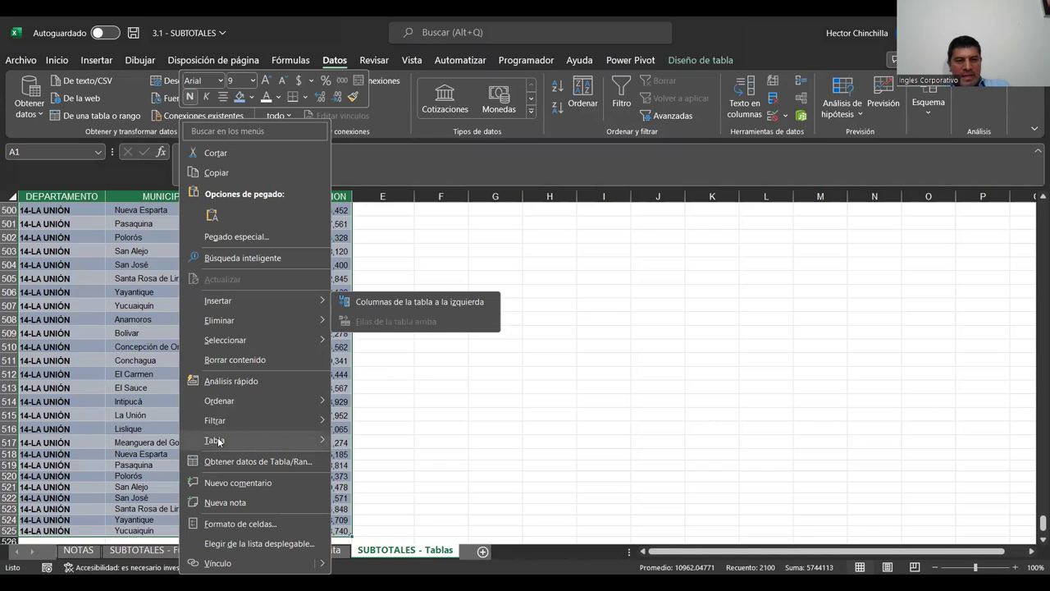
mouse_move(218, 441)
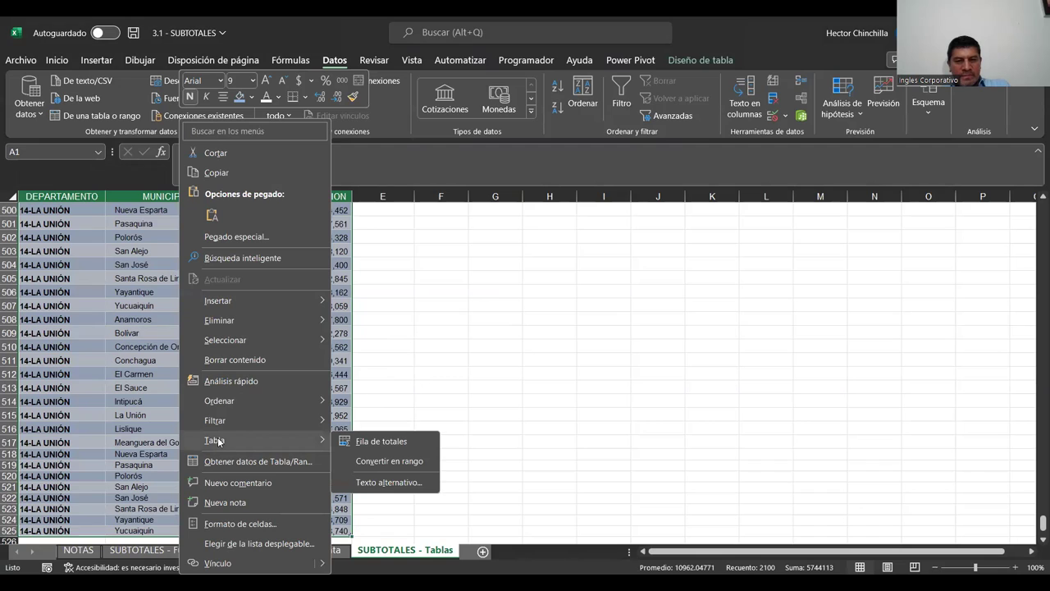
click(394, 463)
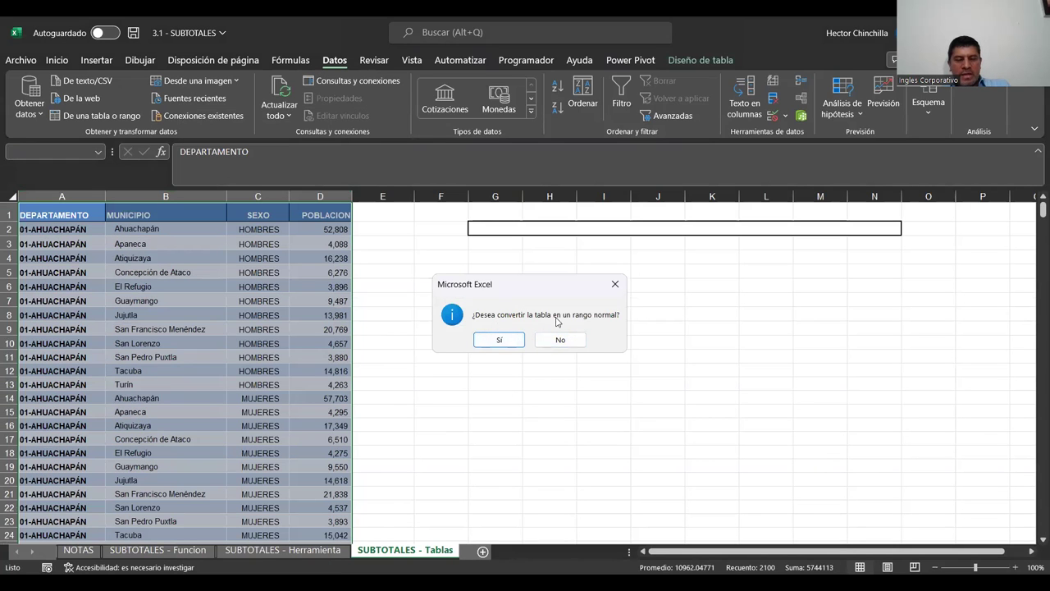
click(500, 343)
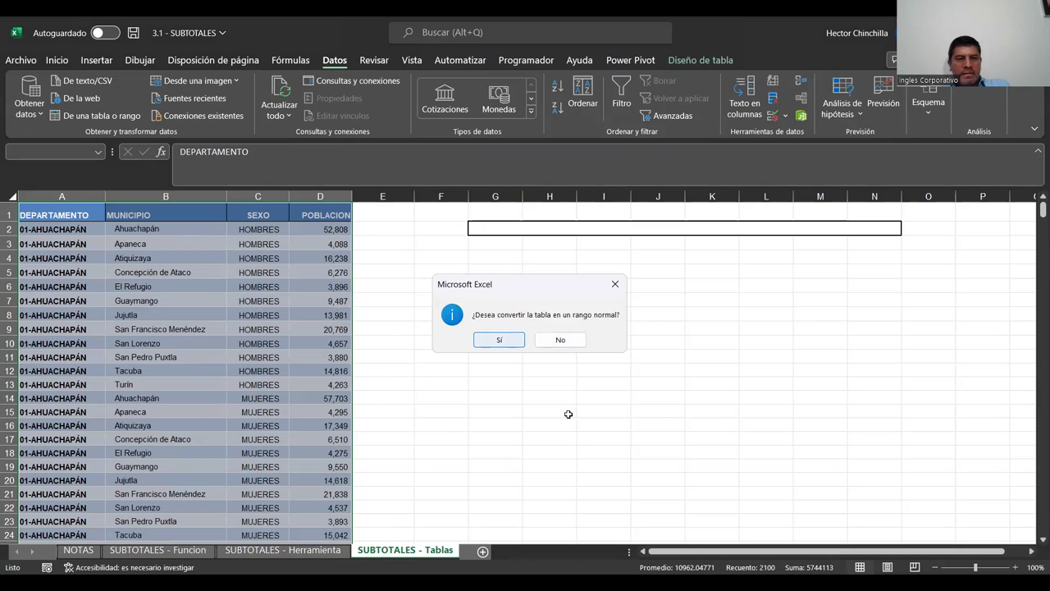
click(244, 304)
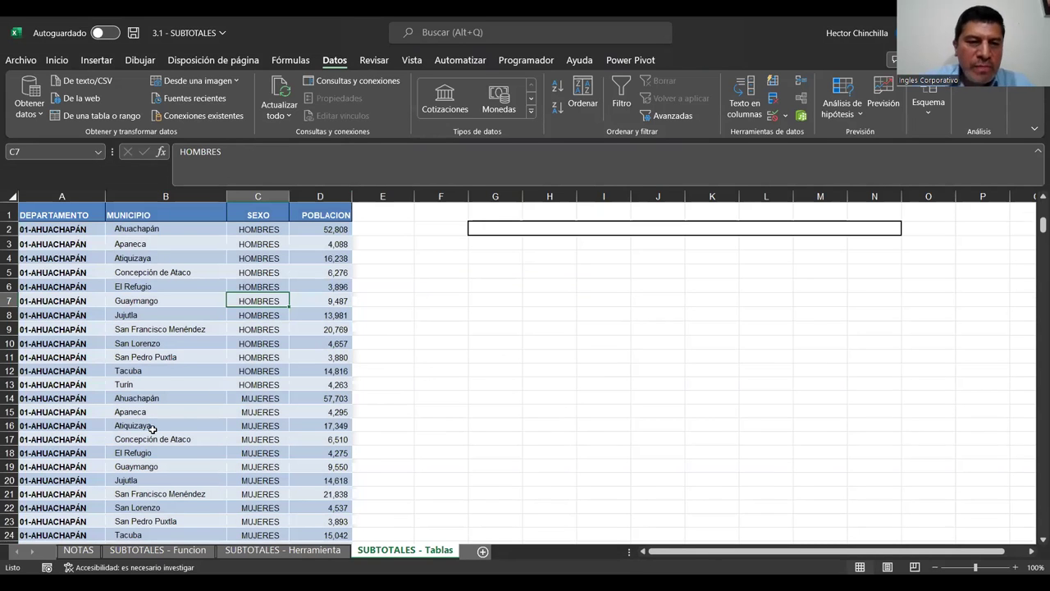
Undo the conversion to a normal range and select the first data cell in the DEPARTAMENTO column
key(Page_Down)
key(ctrl+End)
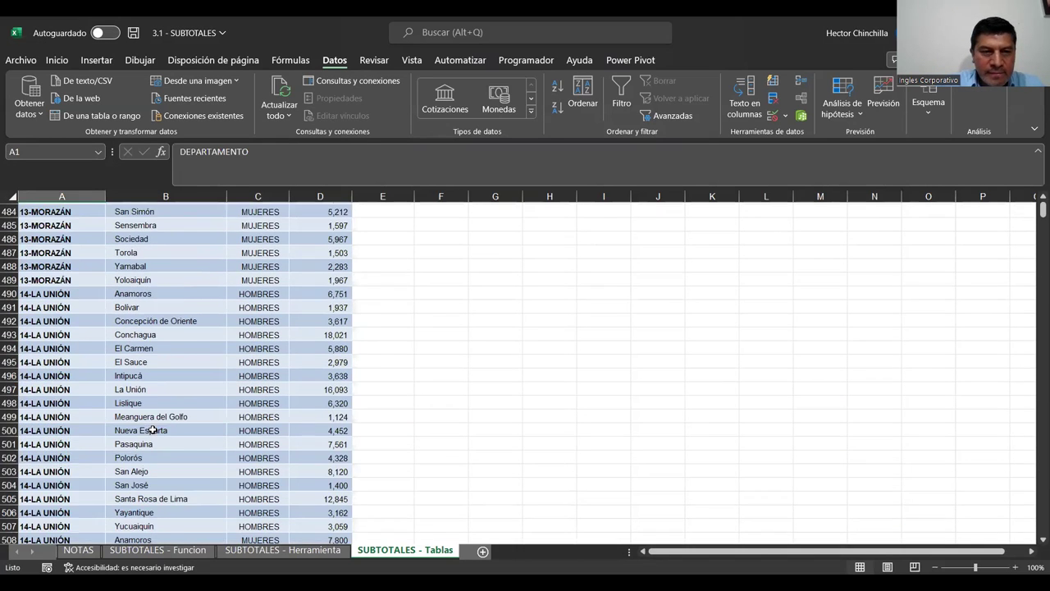
key(ctrl+Home)
key(ctrl+a)
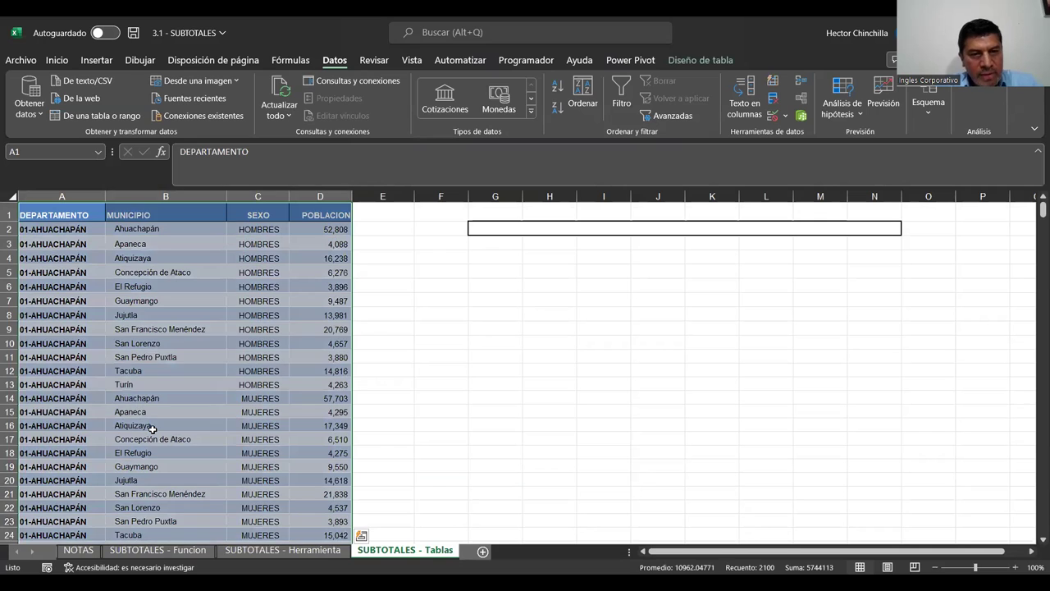
key(Down)
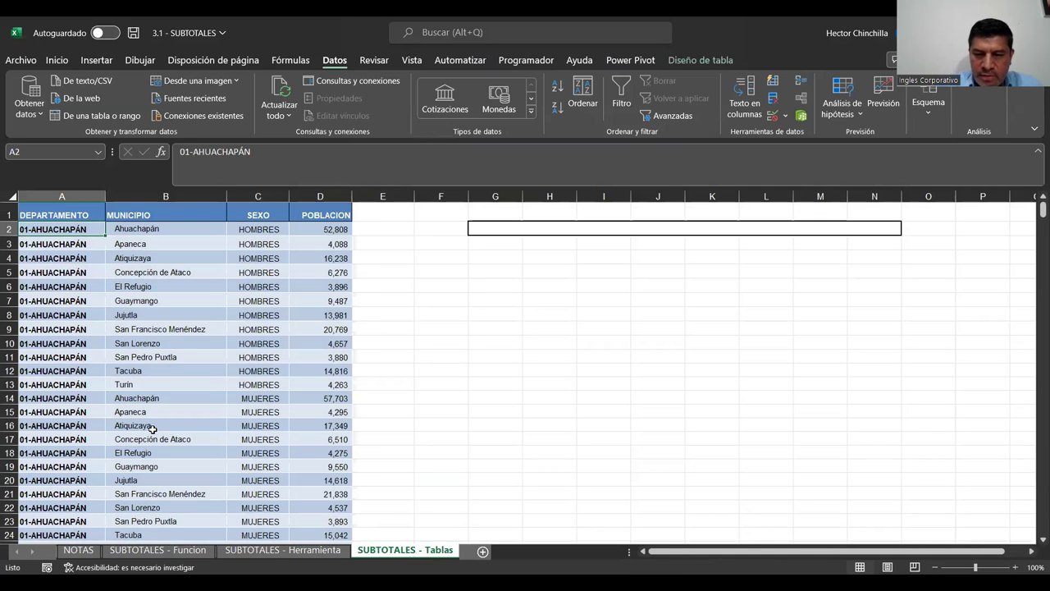
Examine the corner of the table's last POBLACION cell up close for the marker that identifies a table
key(ctrl+End)
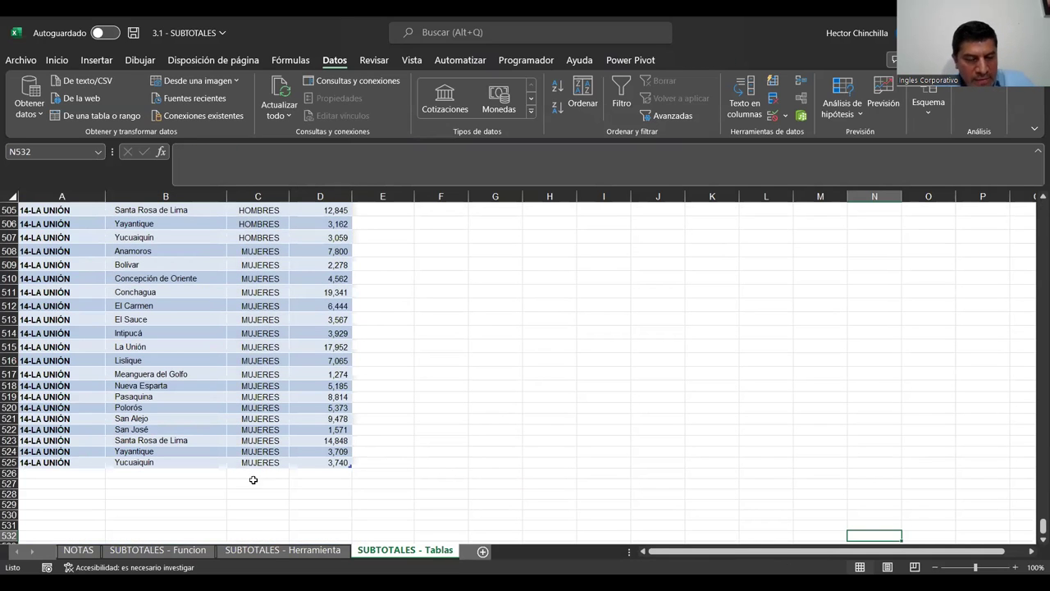
click(1016, 567)
click(1016, 566)
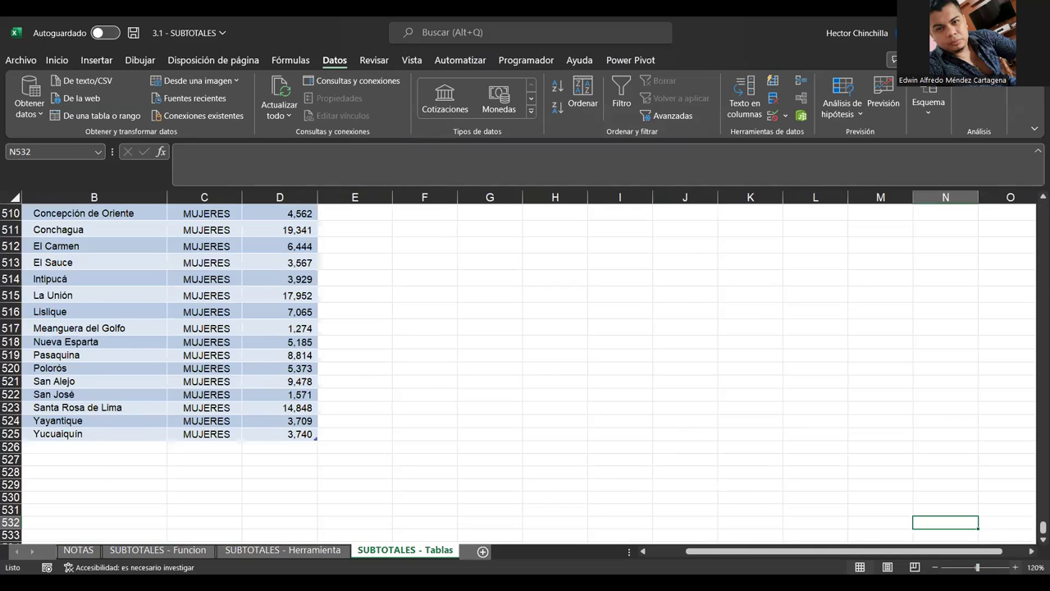
click(1016, 567)
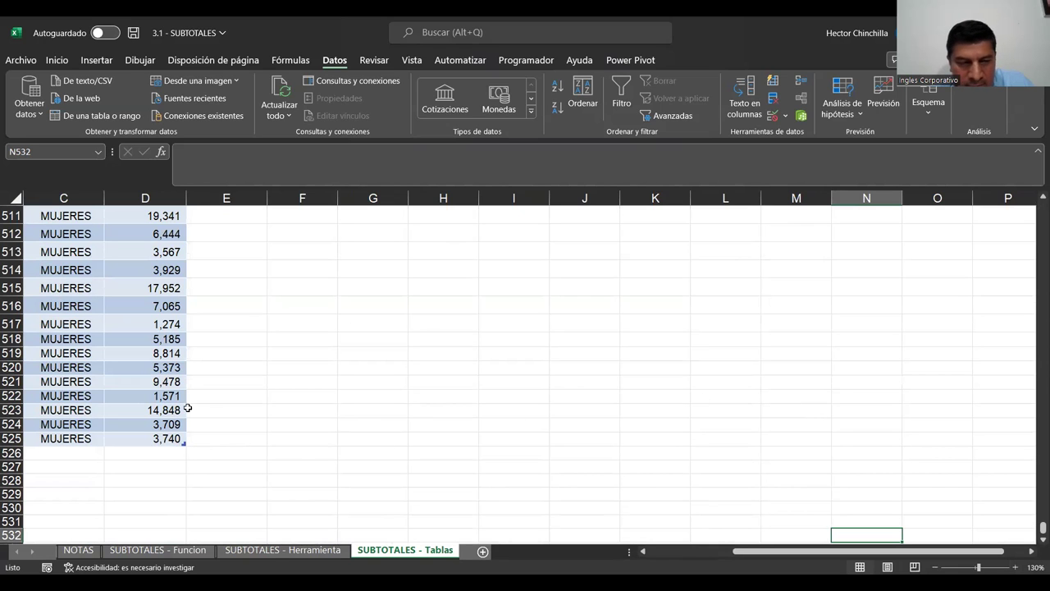
click(934, 567)
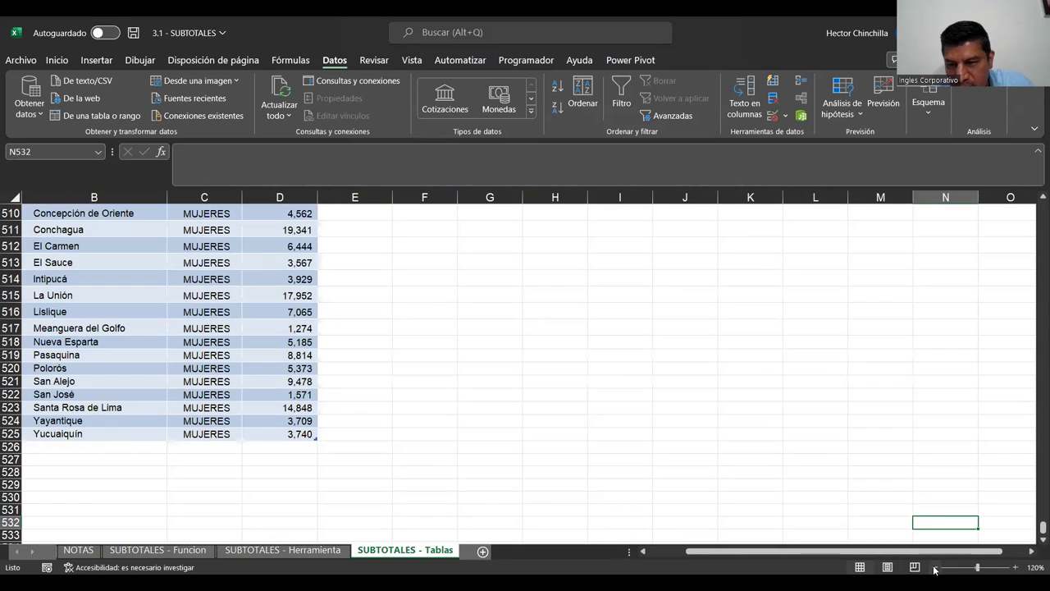
click(934, 567)
scroll(257, 323, up, 4)
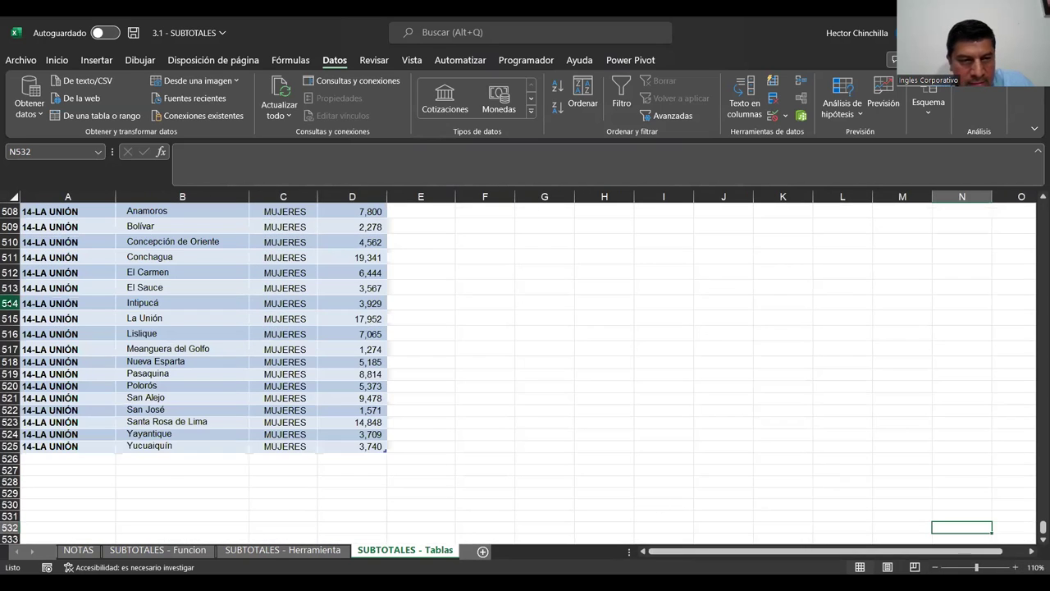
click(135, 351)
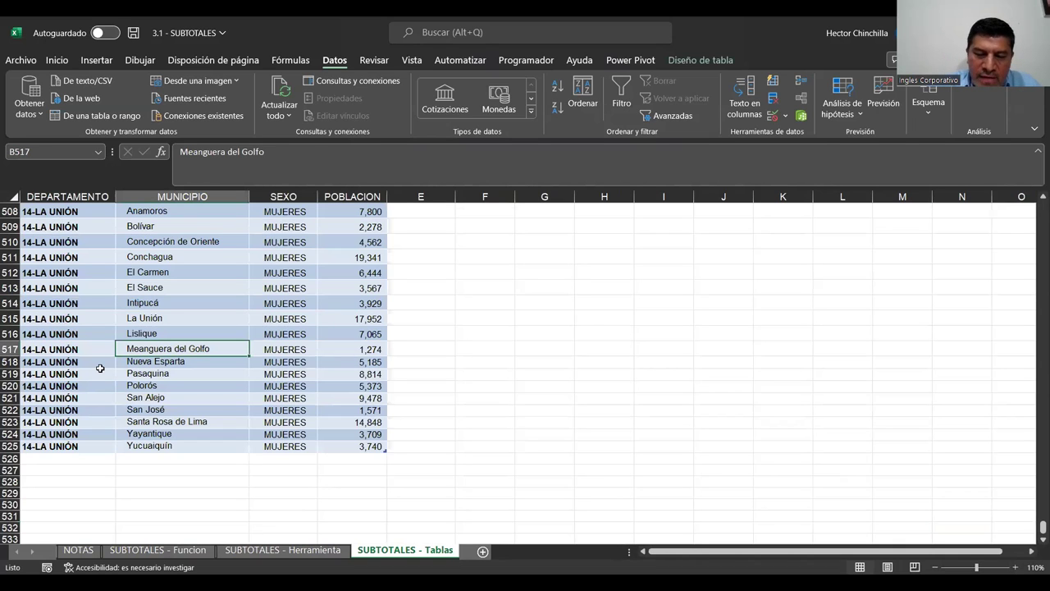
Select the entire table, headers included, and convert it to a normal range
key(ctrl+Home)
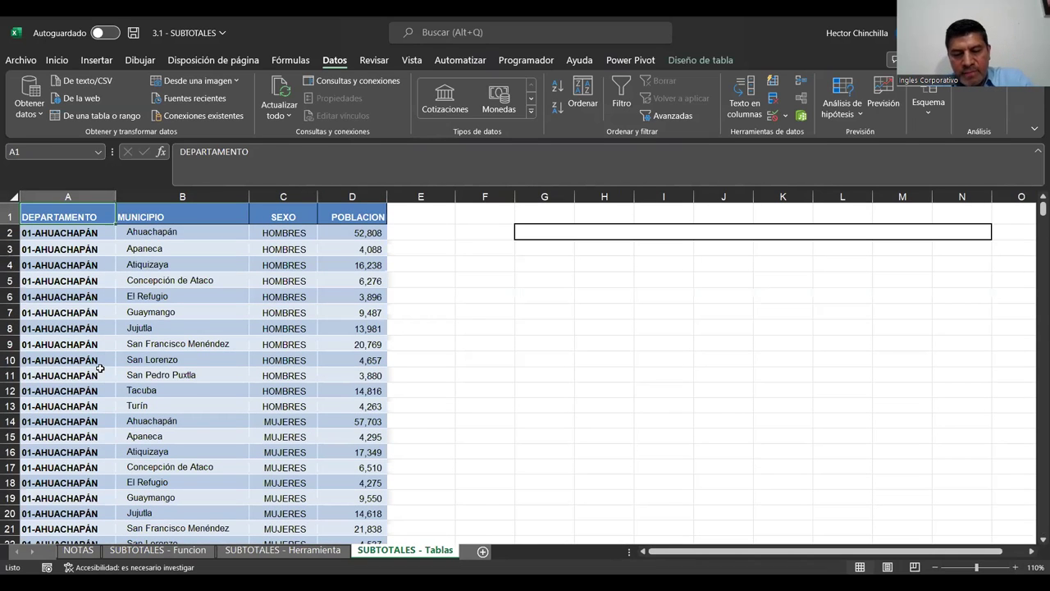
key(shift+Right)
key(shift+Right)
key(shift+Right)
key(shift+Down)
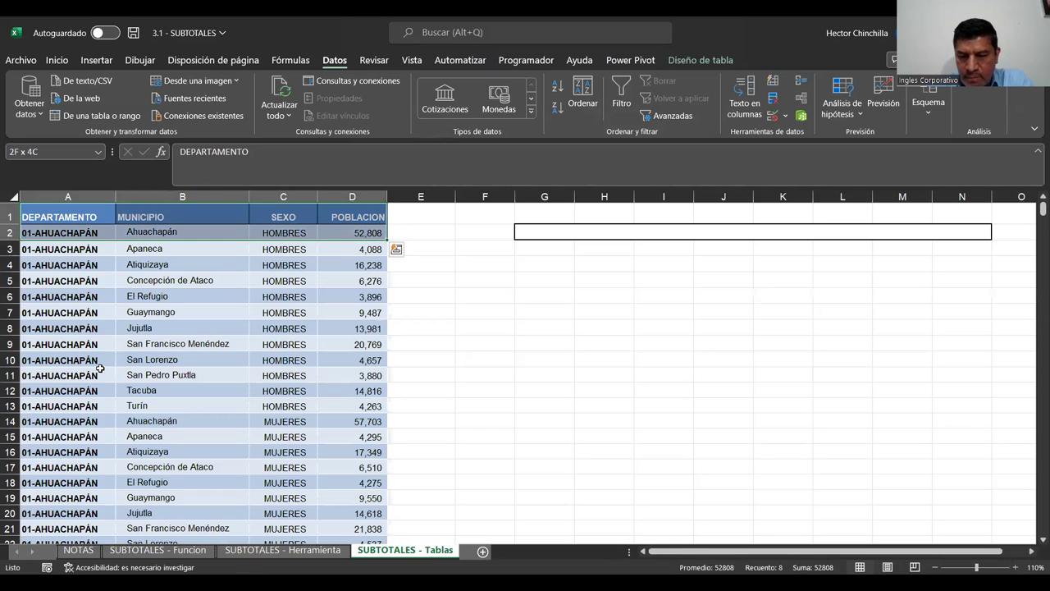
key(ctrl+shift+Down)
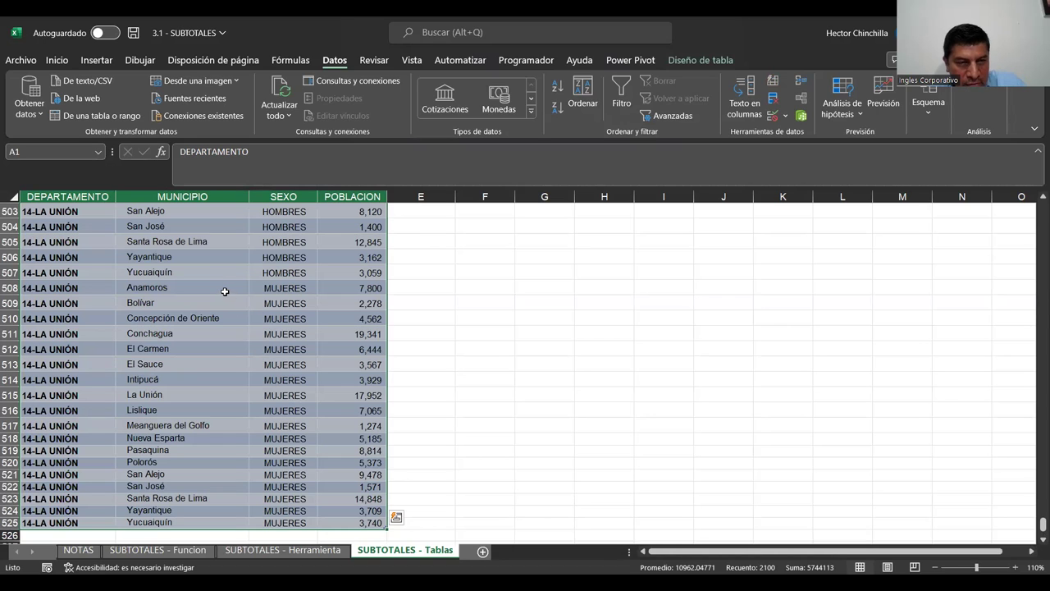
right_click(224, 291)
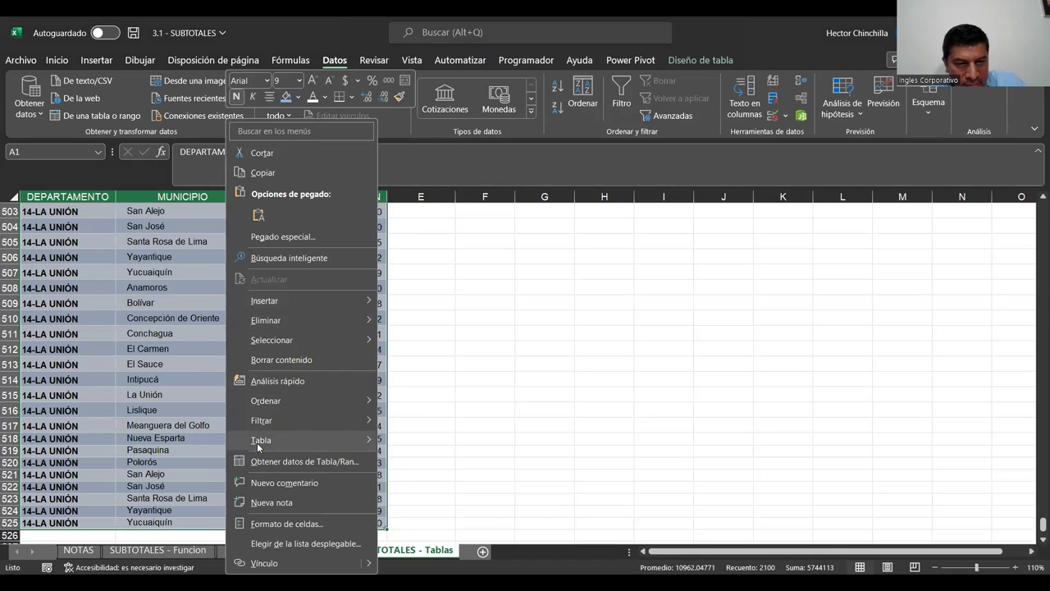
mouse_move(257, 442)
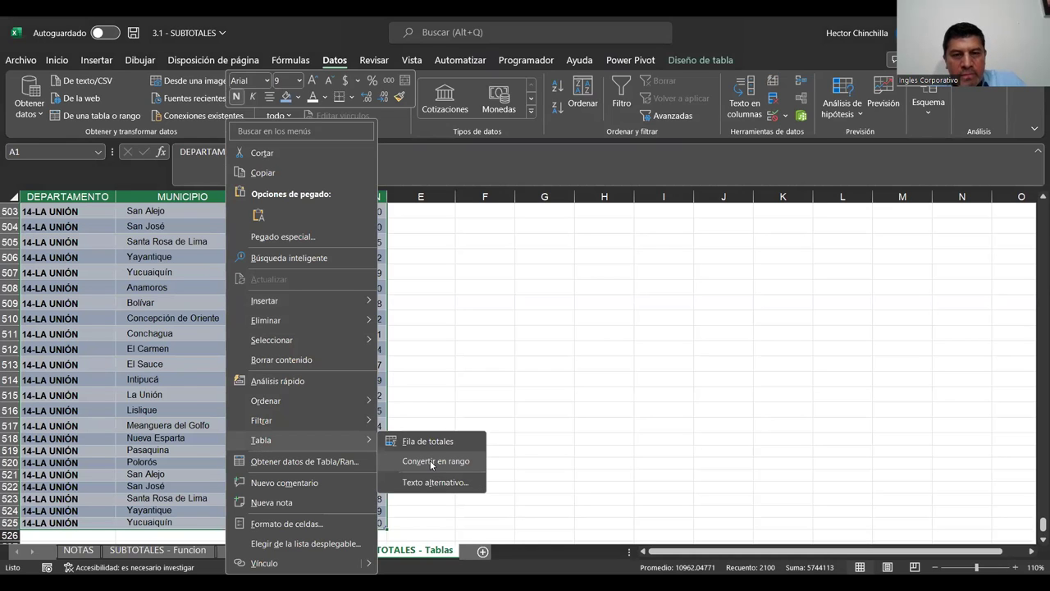
click(430, 460)
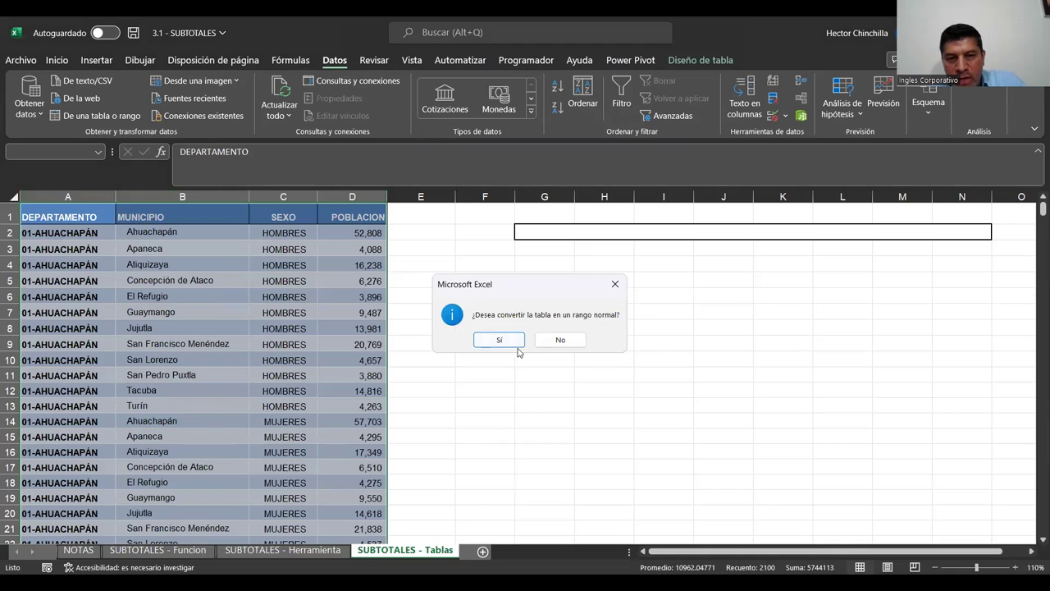
click(504, 344)
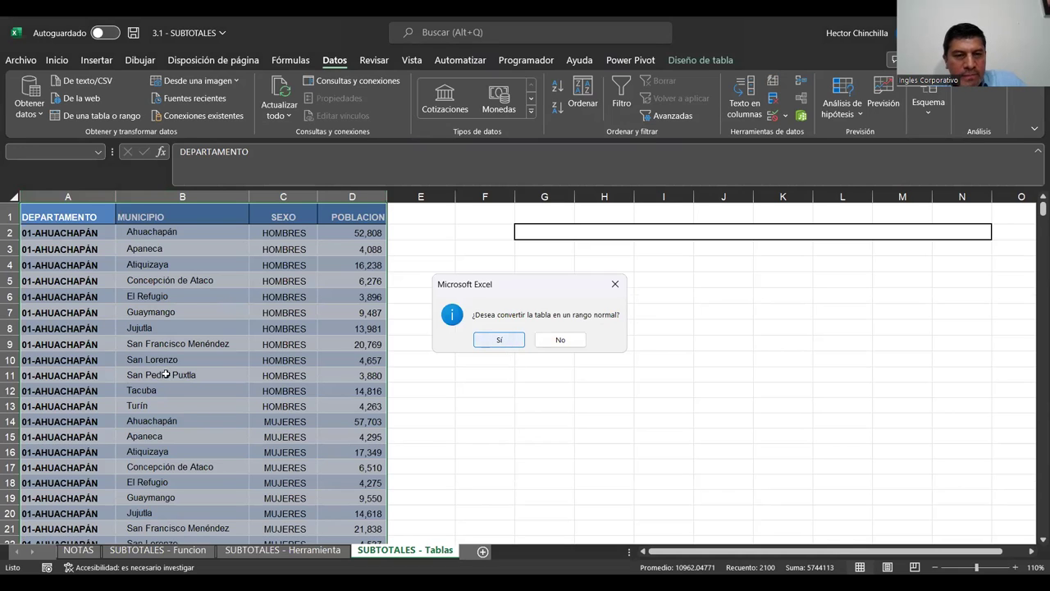
click(345, 341)
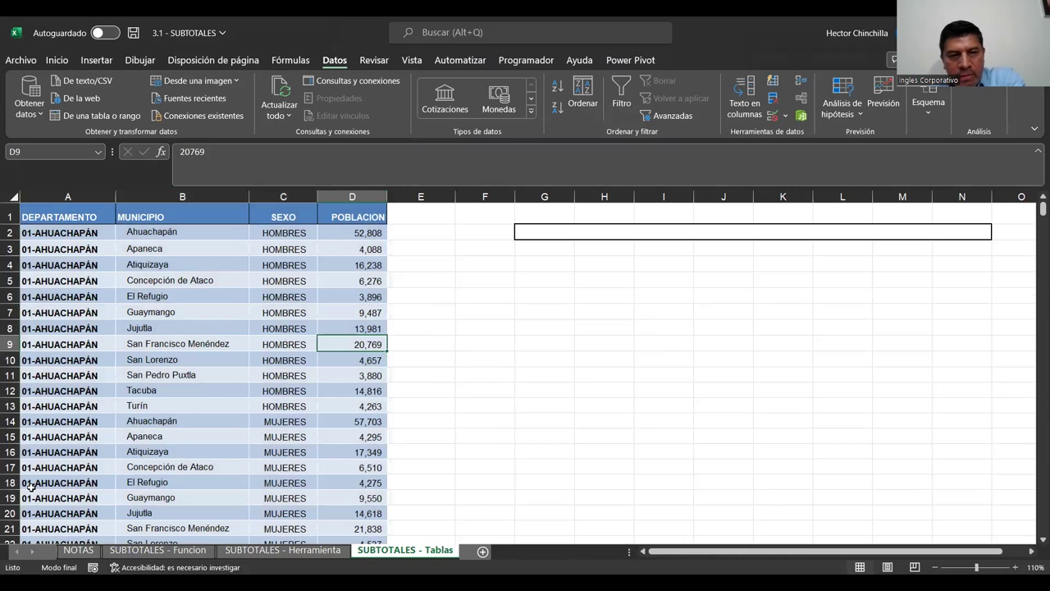
Check the last rows of the converted range for the table's corner marker
key(ctrl+Down)
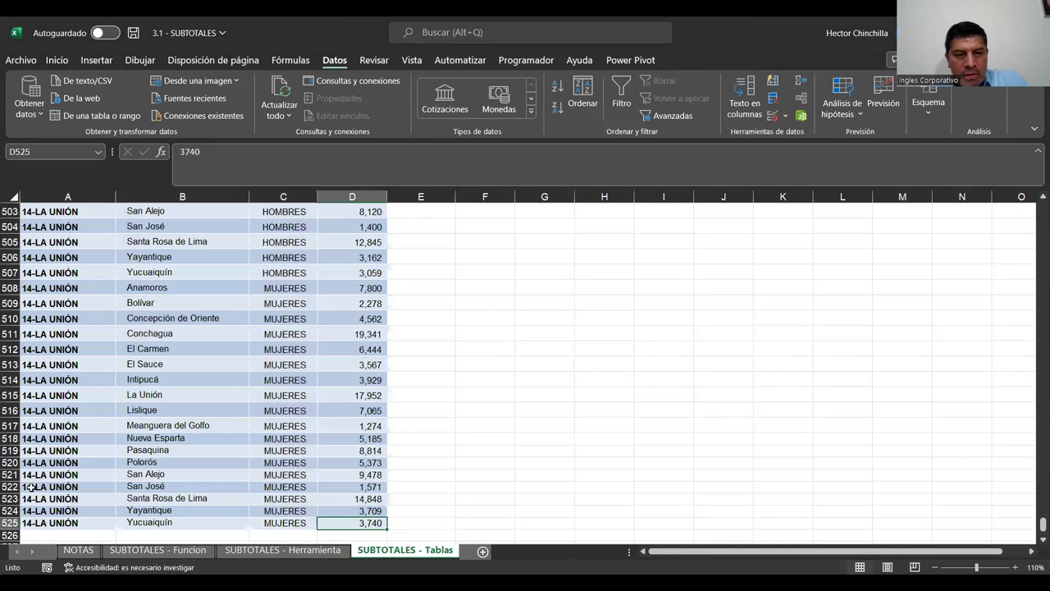
click(399, 395)
scroll(409, 428, down, 1)
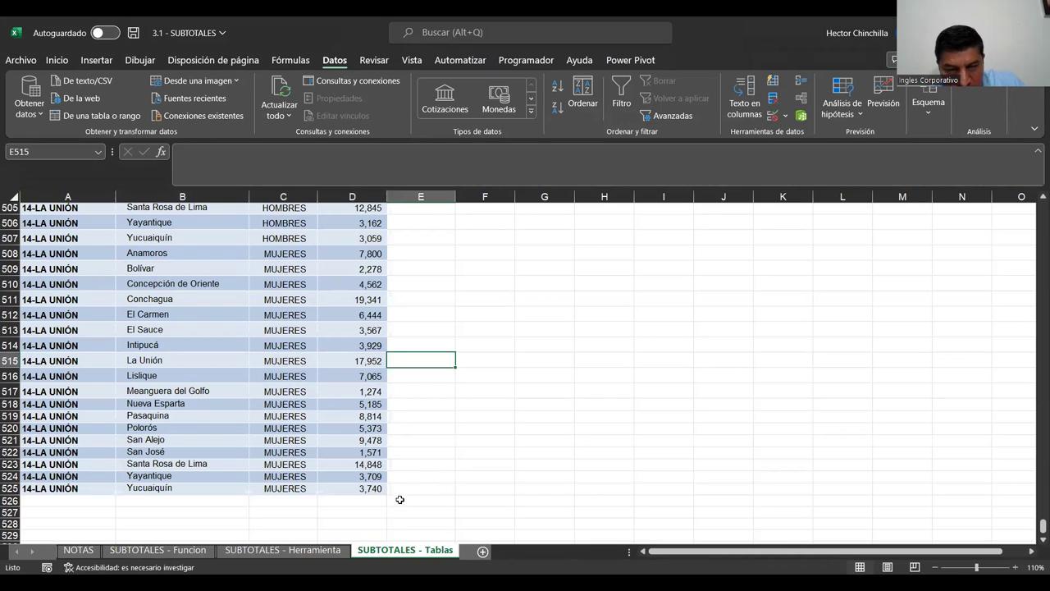
click(75, 429)
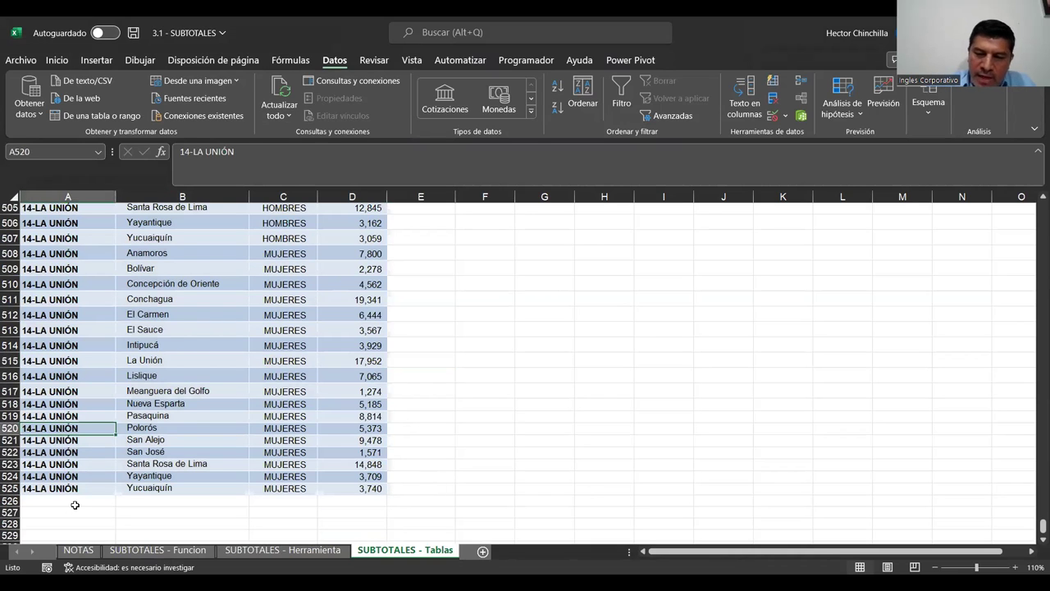
Add Suma subtotals of POBLACION at each change in DEPARTAMENTO and collapse the outline to level 2
key(ctrl+Home)
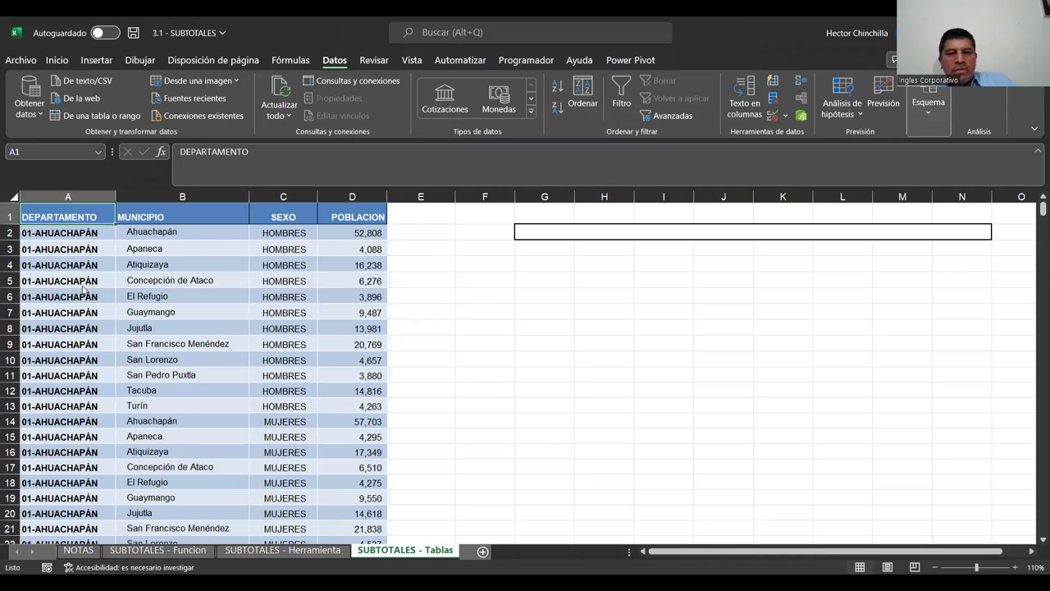
click(928, 102)
click(935, 191)
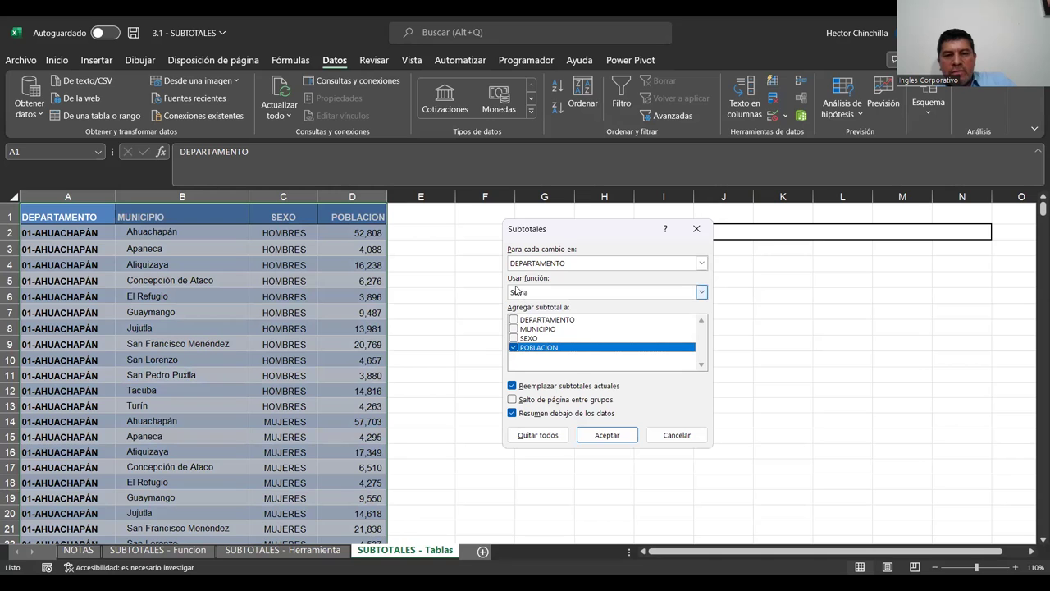
click(606, 437)
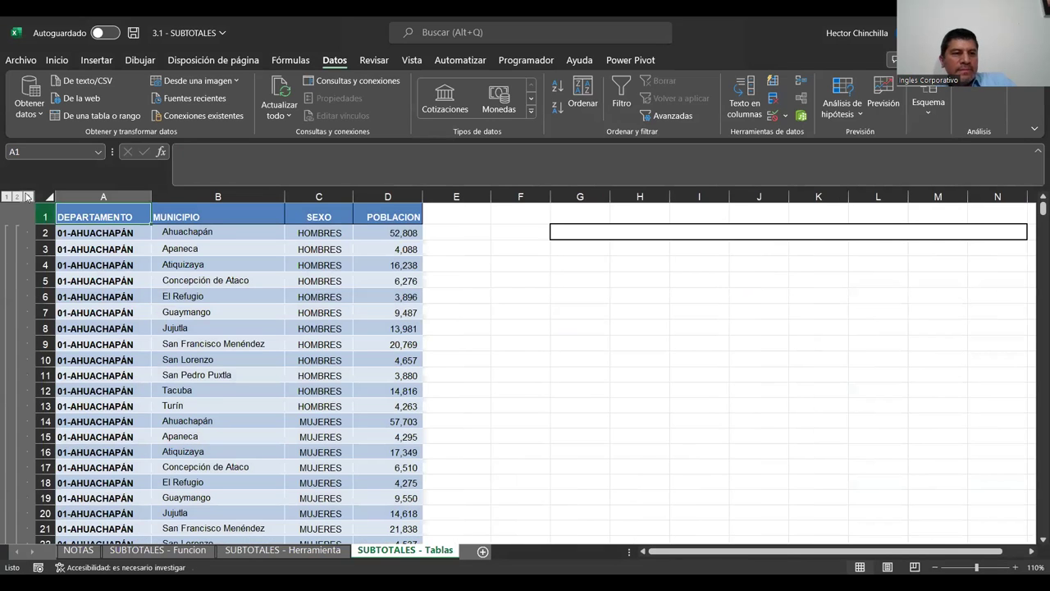
click(17, 197)
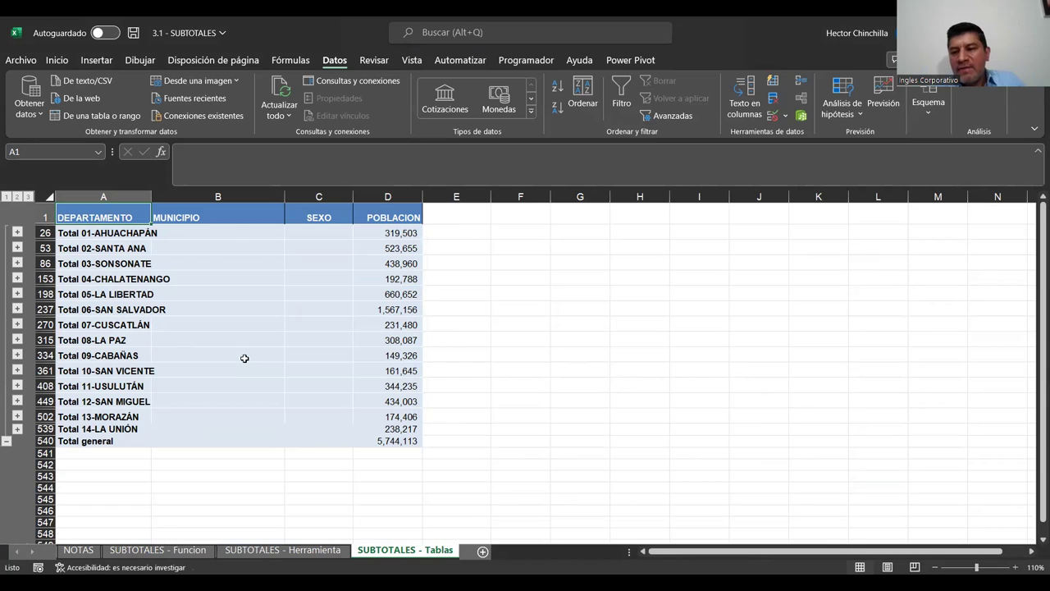
Review the department subtotal rows, including 04-CHALATENANGO, 09-CABAÑAS and 01-AHUACHAPÁN
click(116, 280)
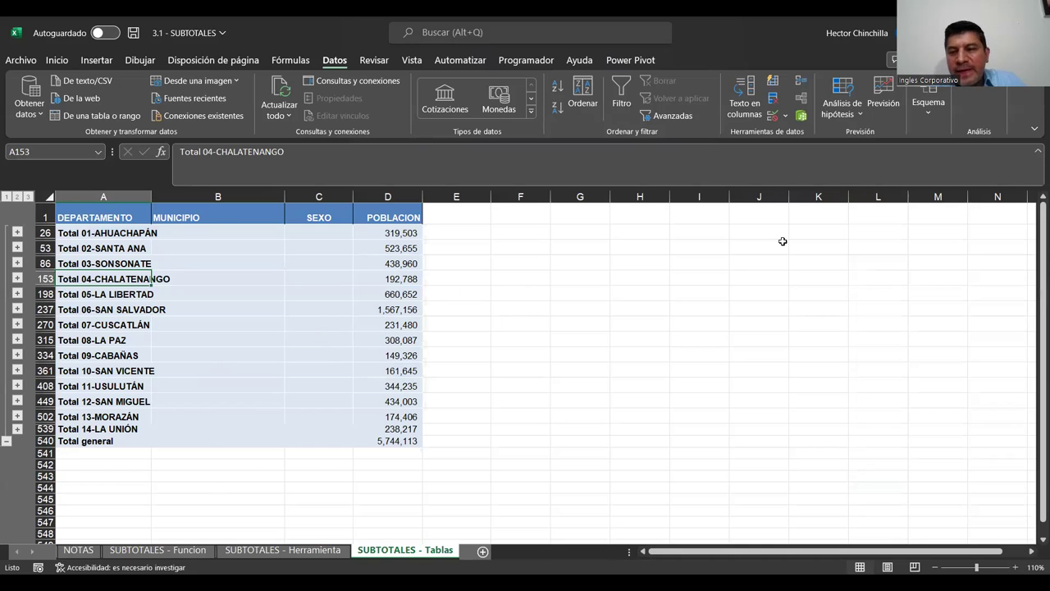
click(93, 359)
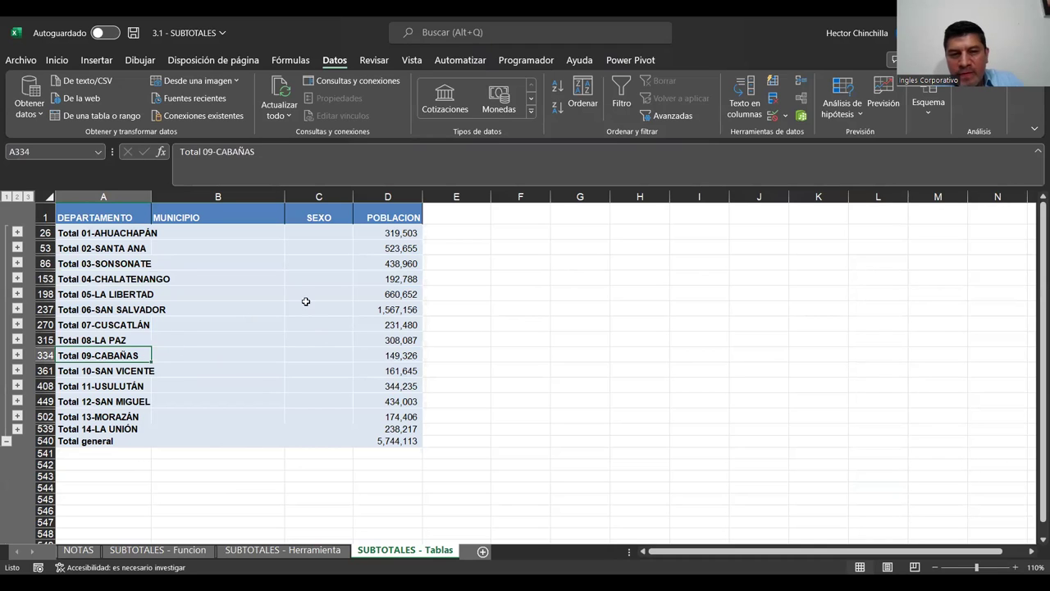
click(84, 236)
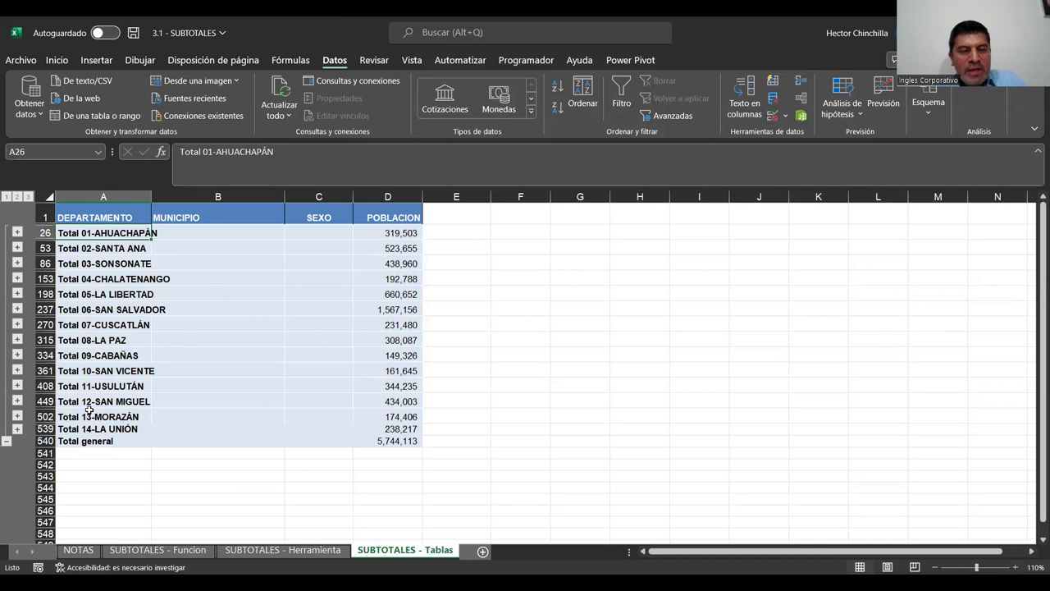